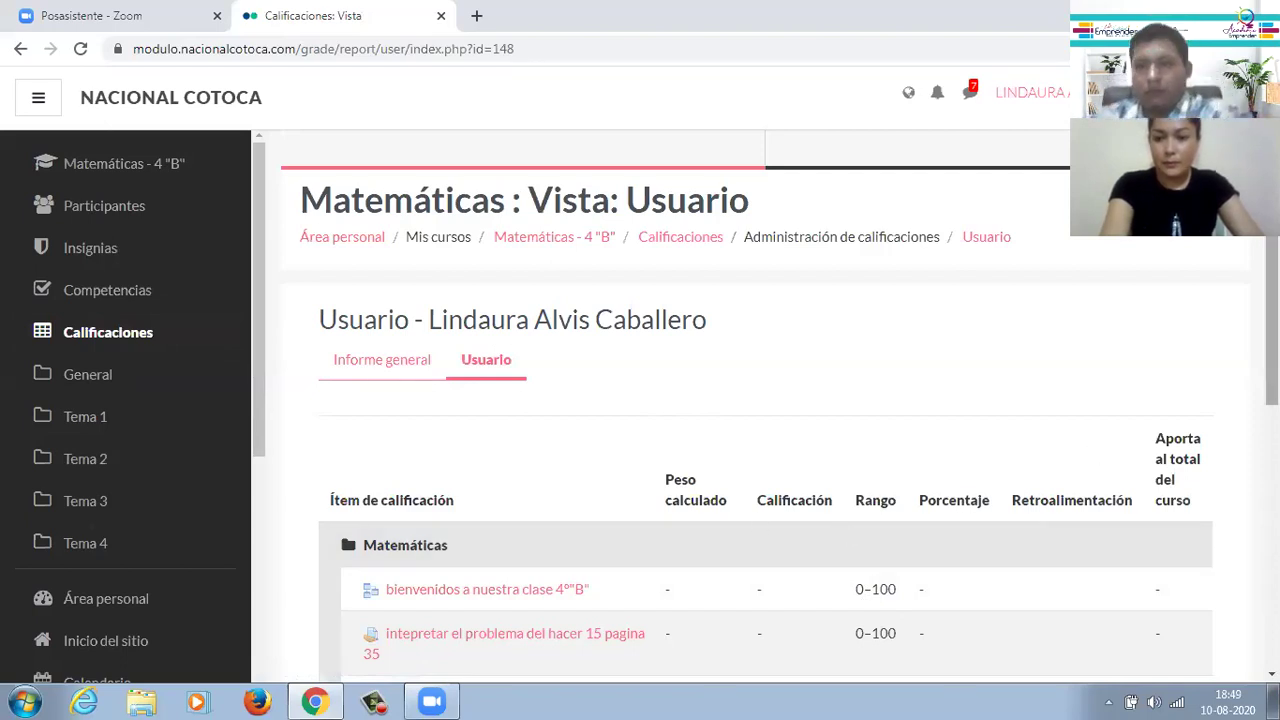
Step: Close the Matemáticas user grade report and then the browser to get back to the desktop
scroll(760, 400, "down", 3)
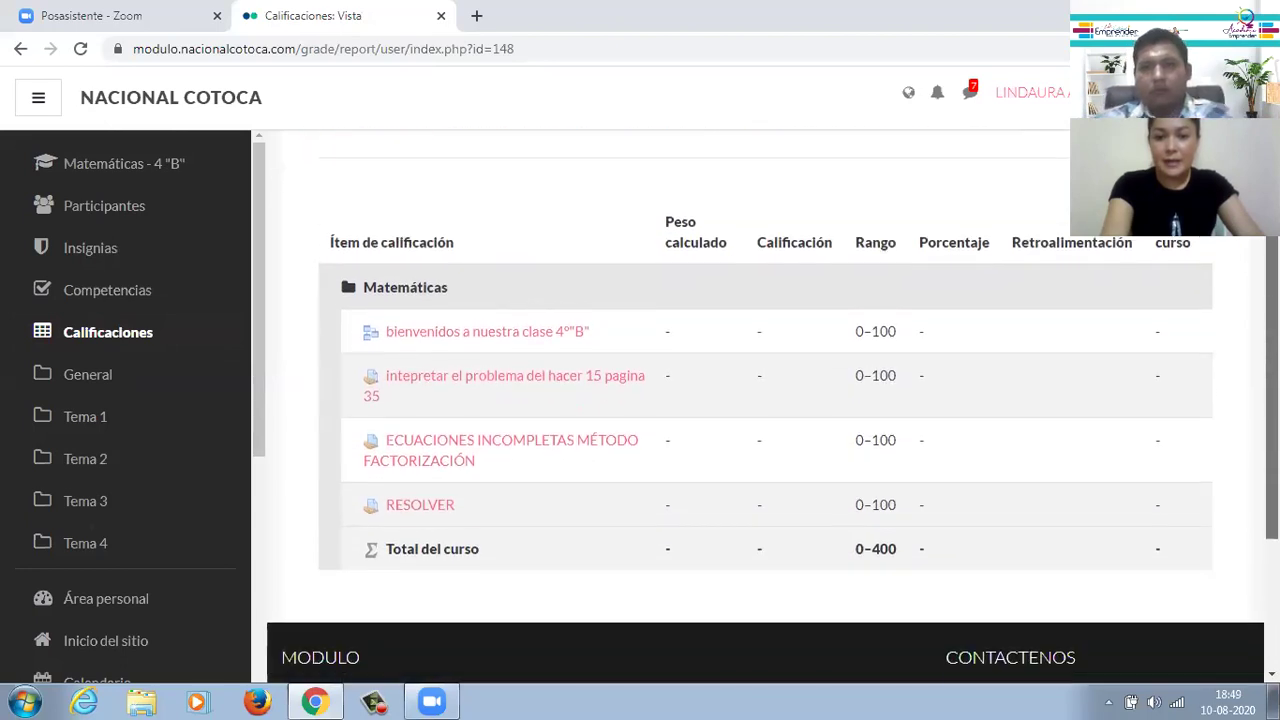
scroll(760, 400, "up", 2)
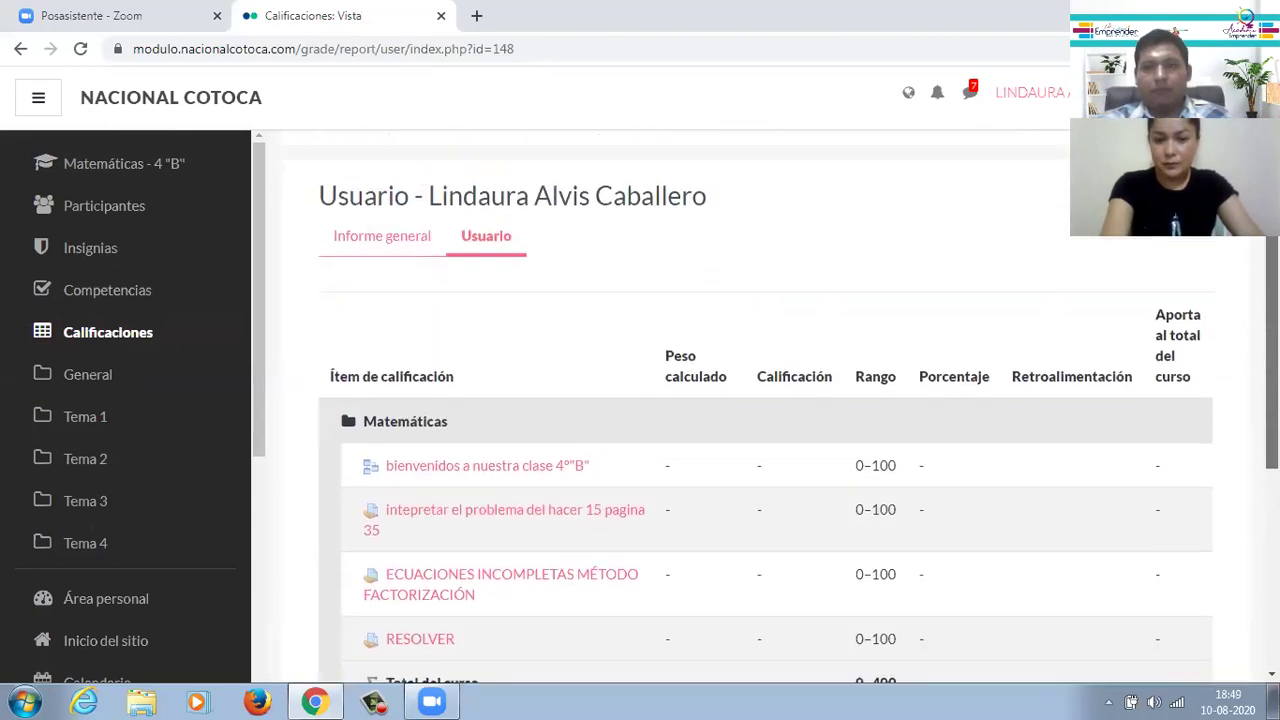
scroll(760, 400, "up", 1)
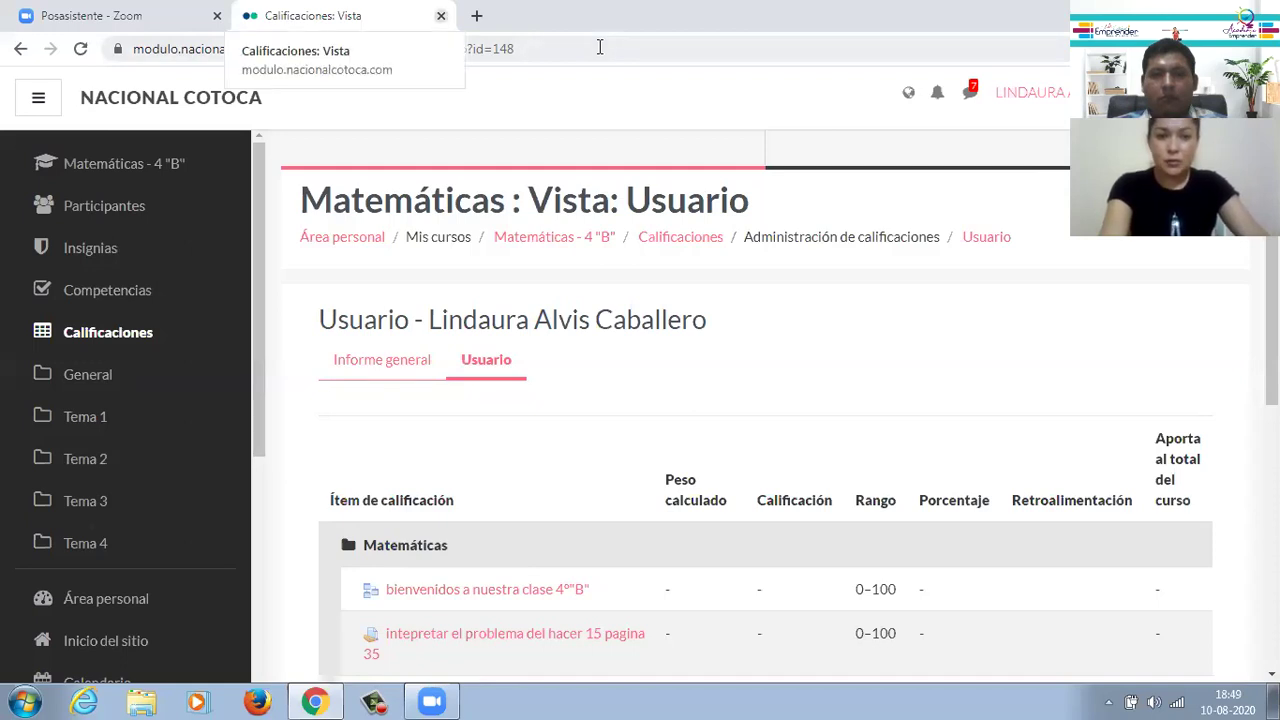
key("ctrl+w")
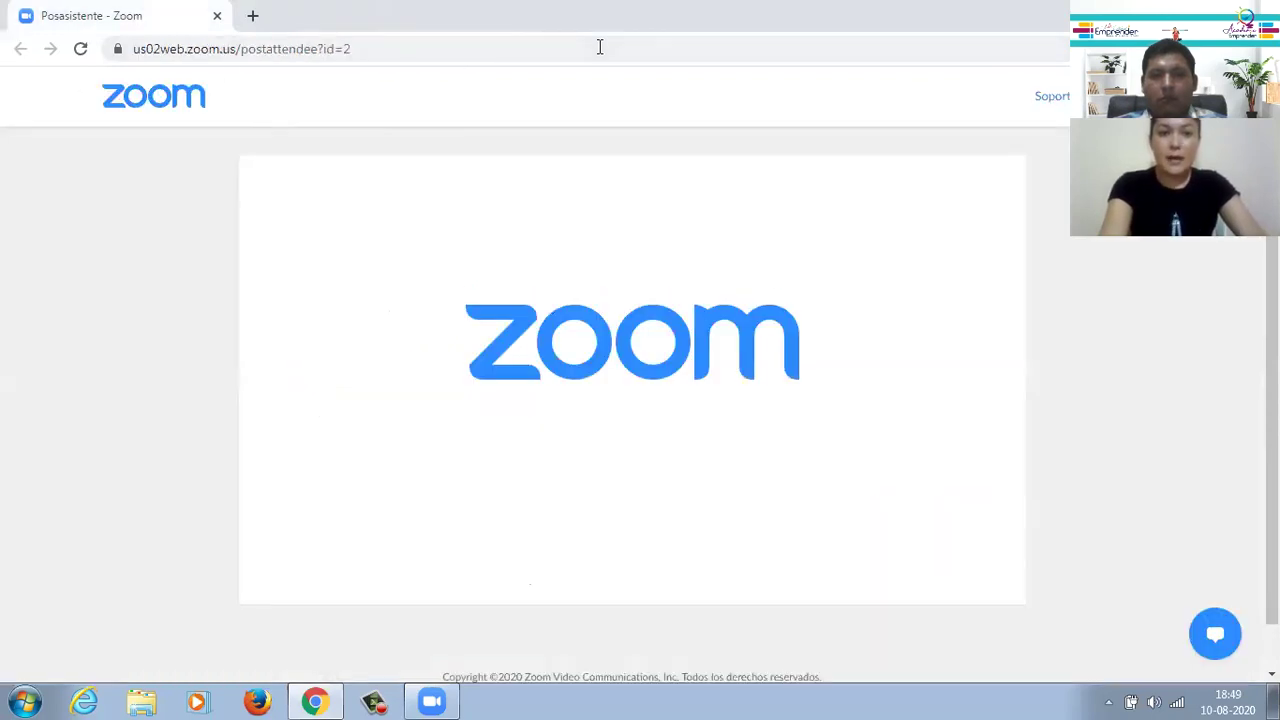
left_click(253, 15)
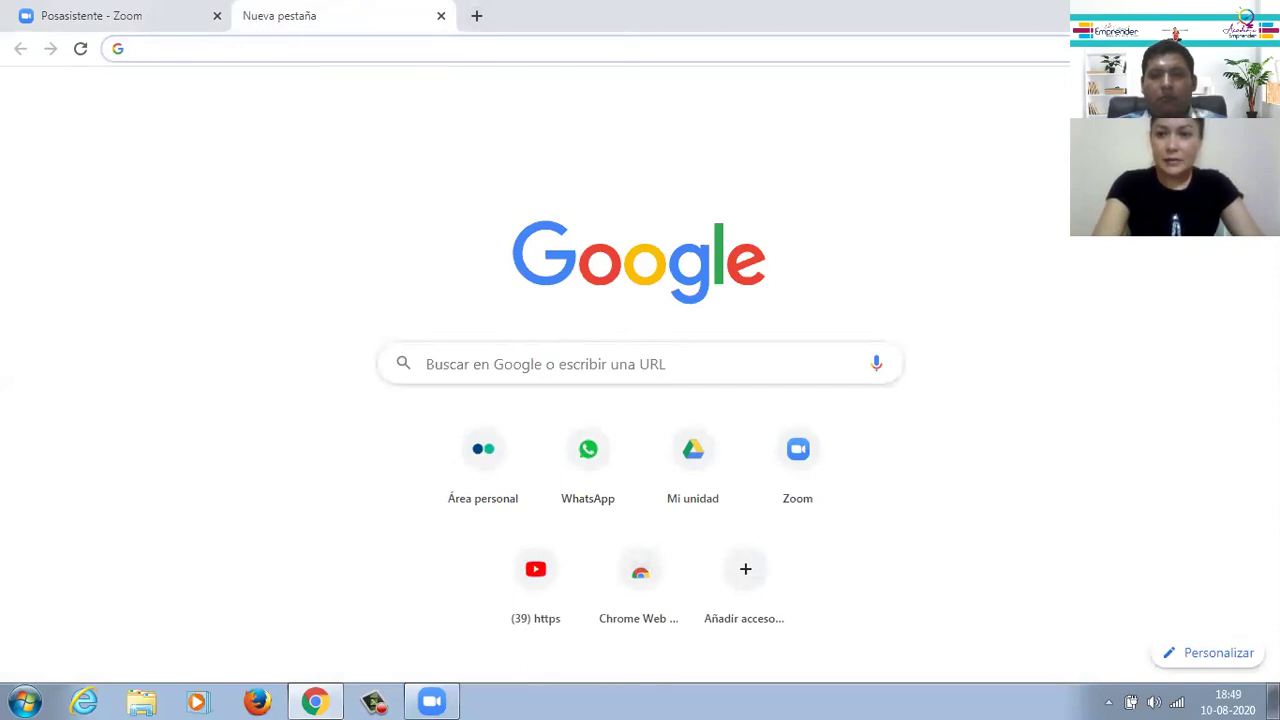
left_click(1180, 15)
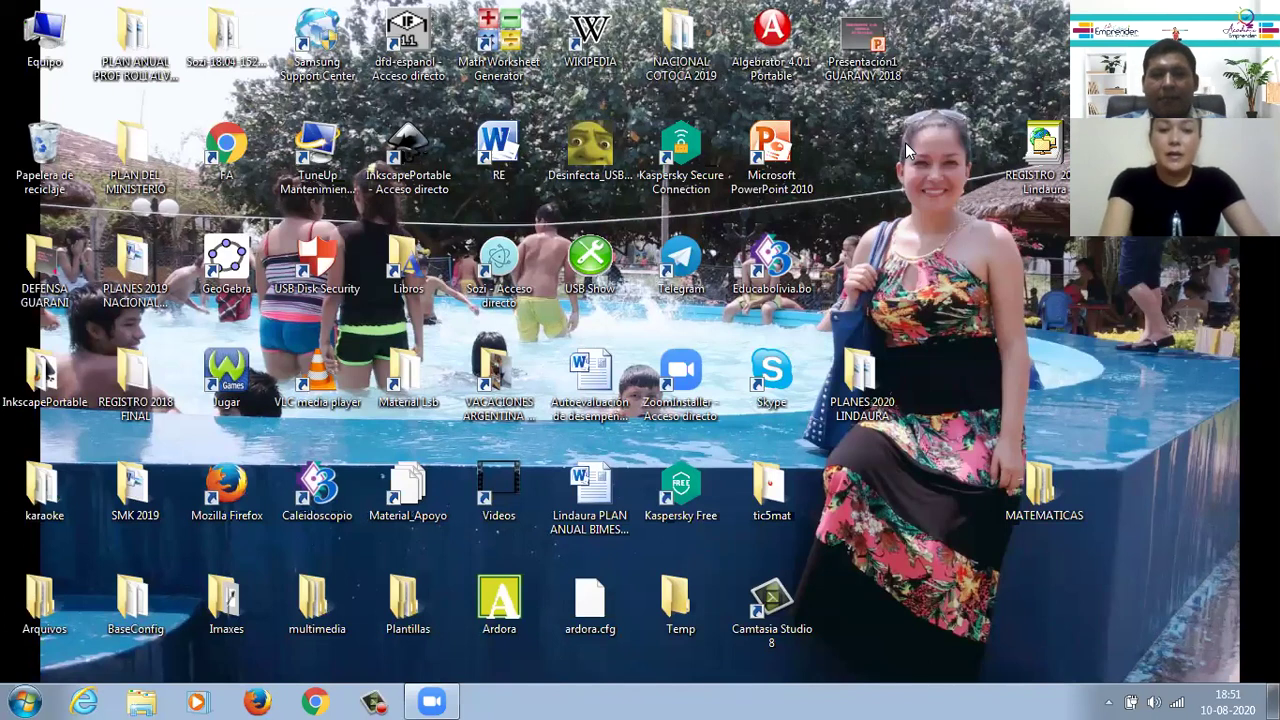
Step: Launch Ardora from the desktop, allowing it to run, and create a new Puzle activity from the graphic activities
double_click(505, 610)
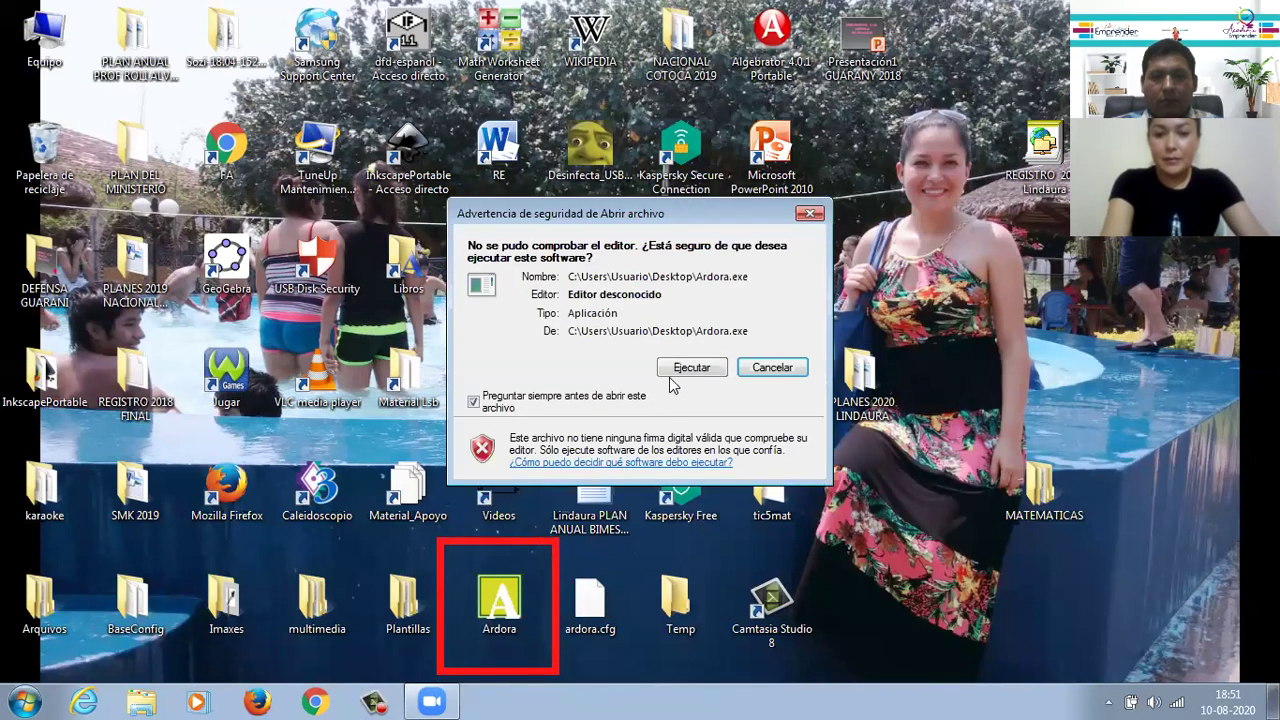
left_click(676, 378)
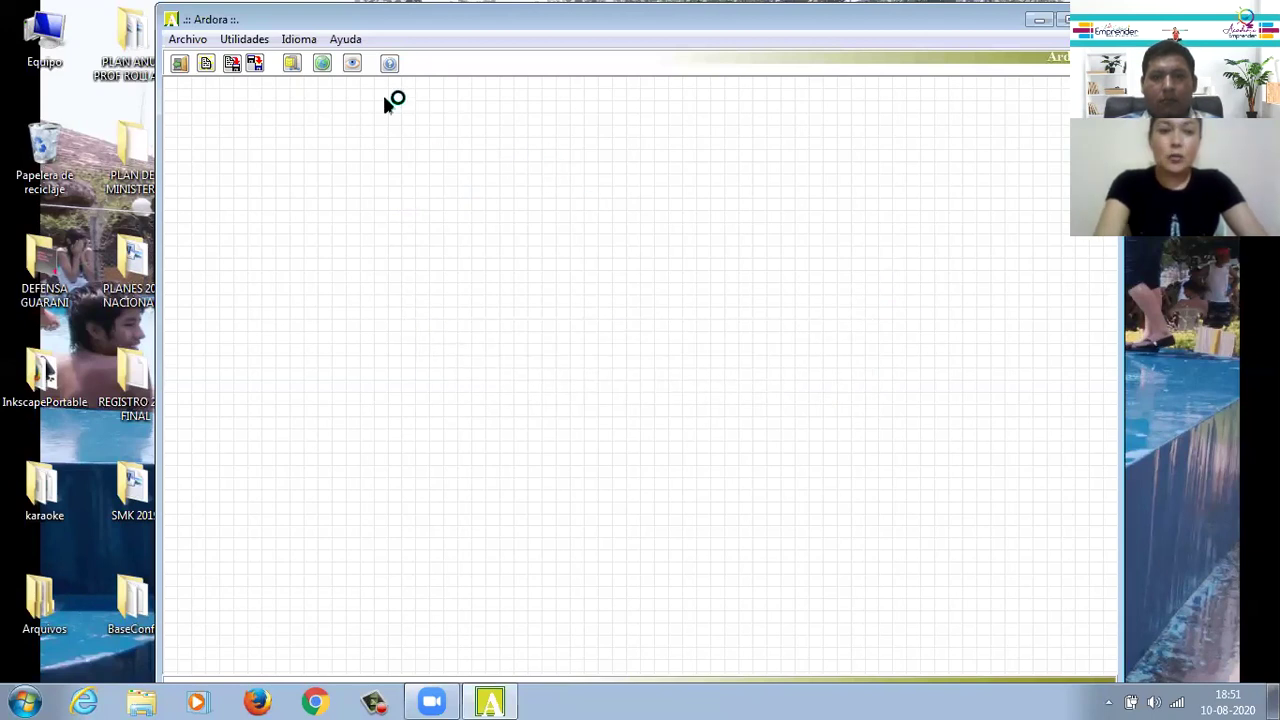
left_click(195, 42)
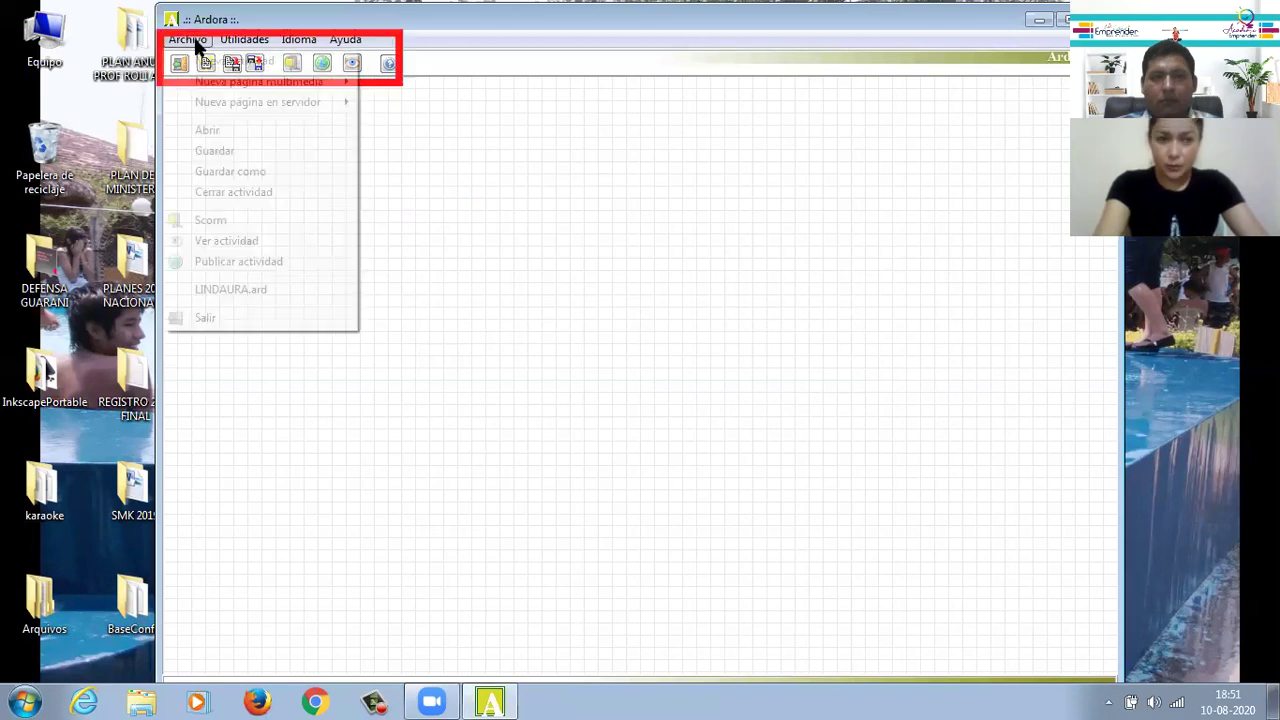
mouse_move(206, 63)
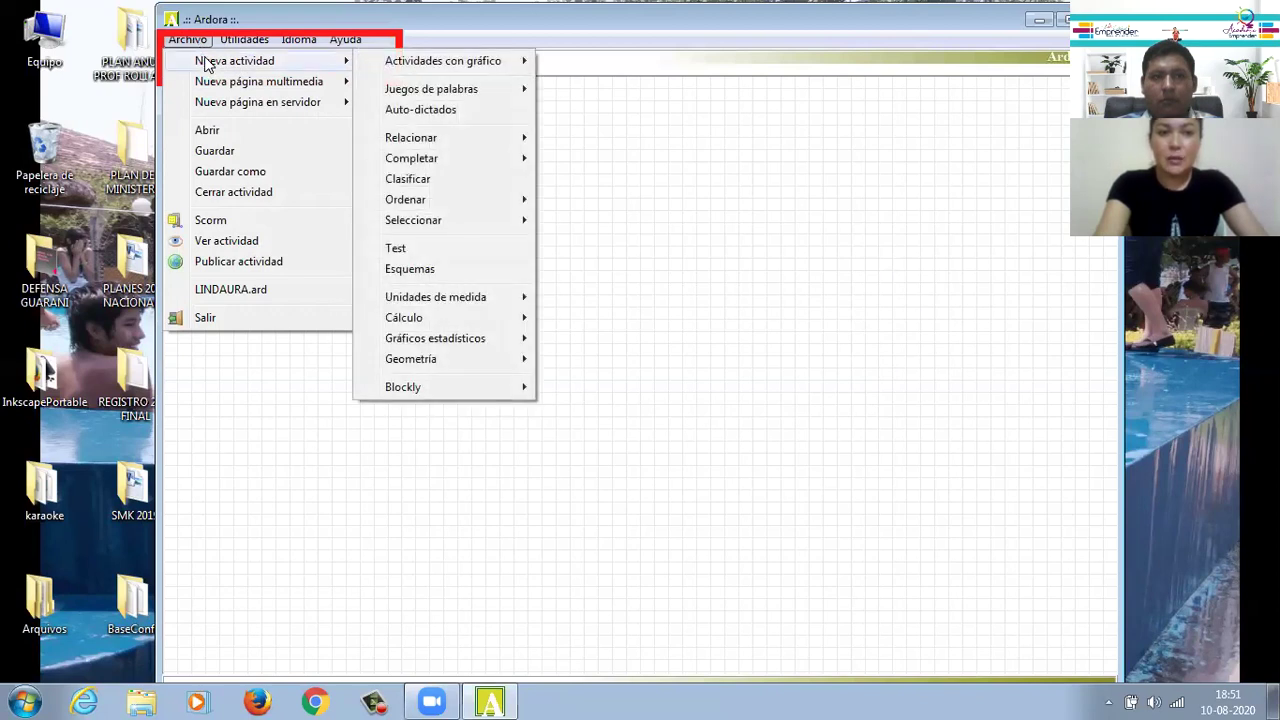
mouse_move(403, 65)
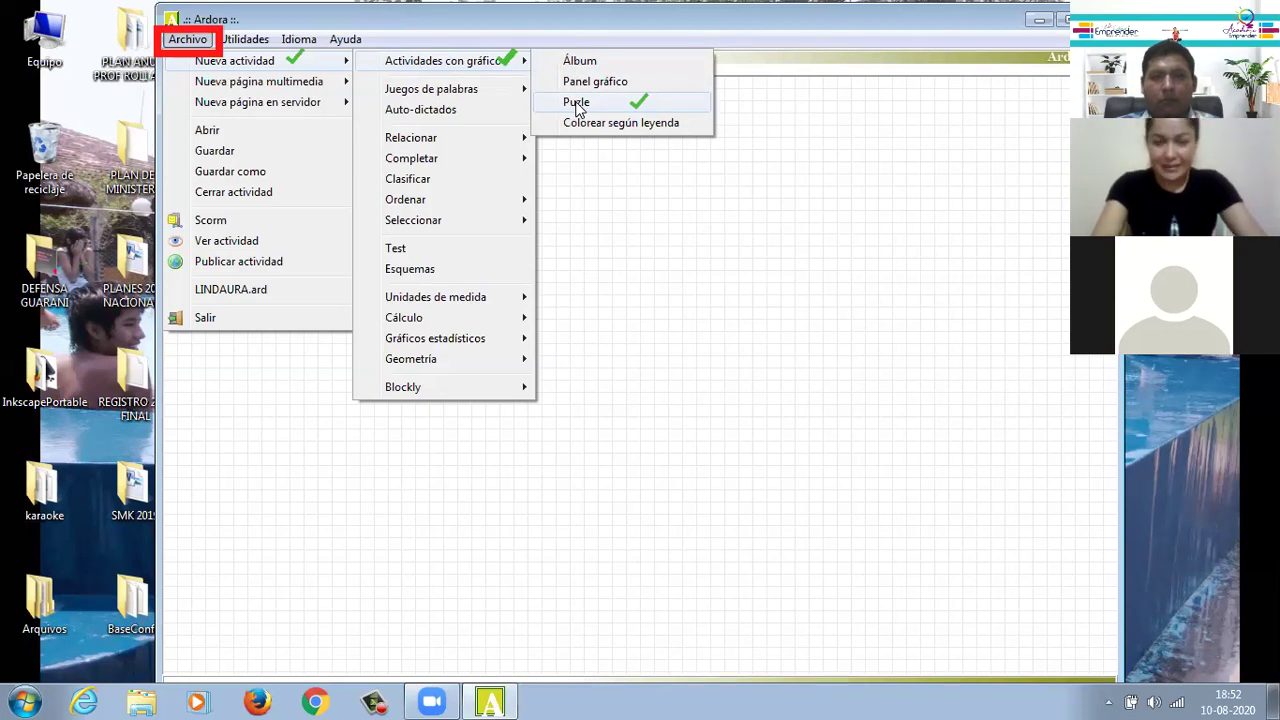
left_click(576, 104)
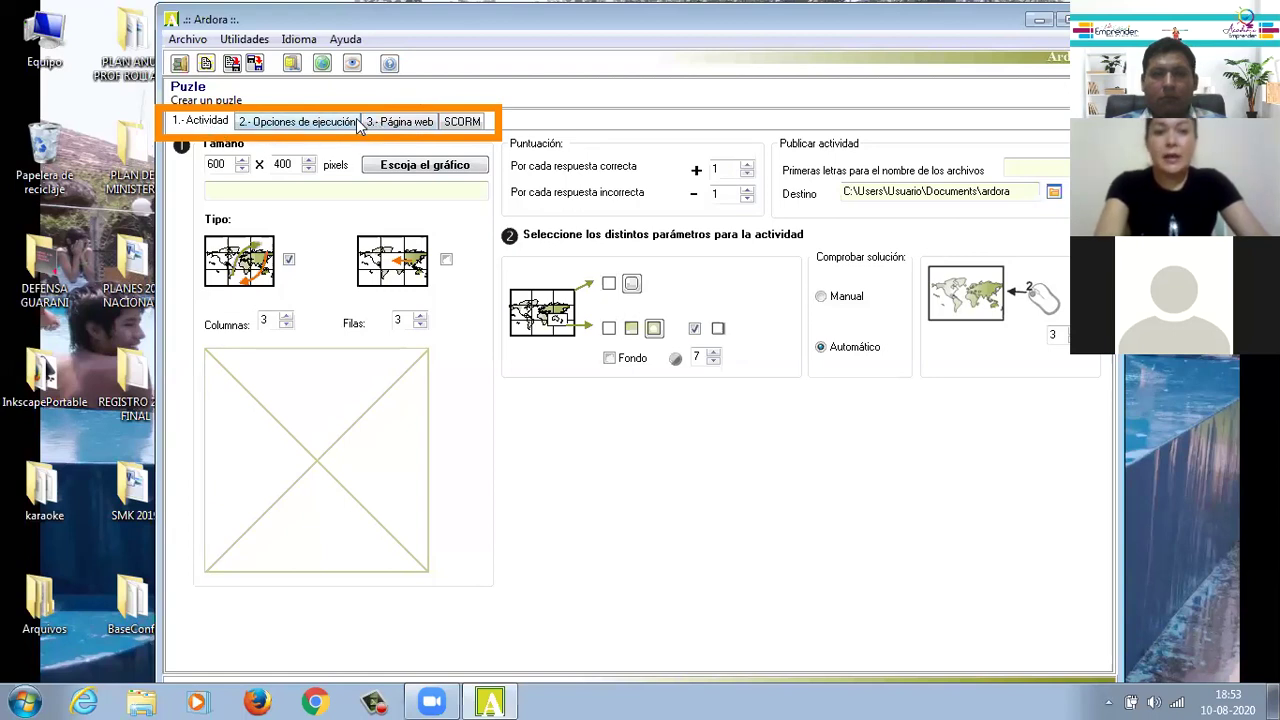
left_click(424, 166)
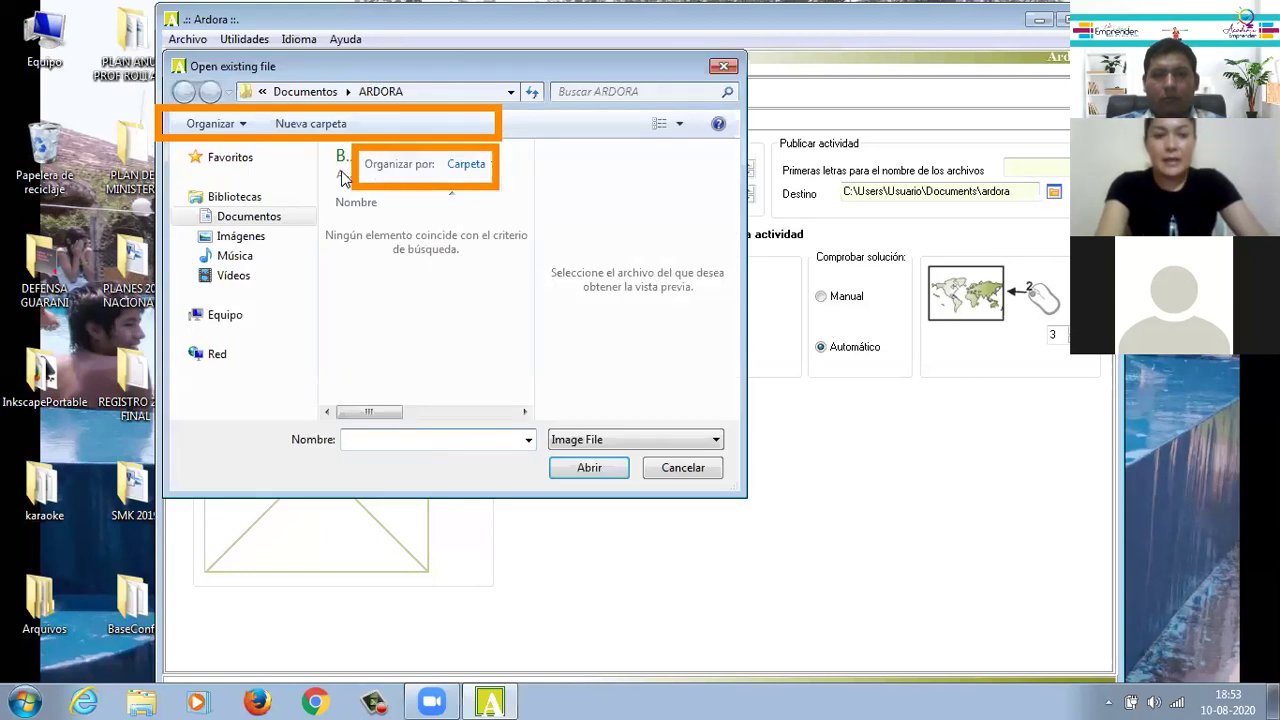
left_click(250, 238)
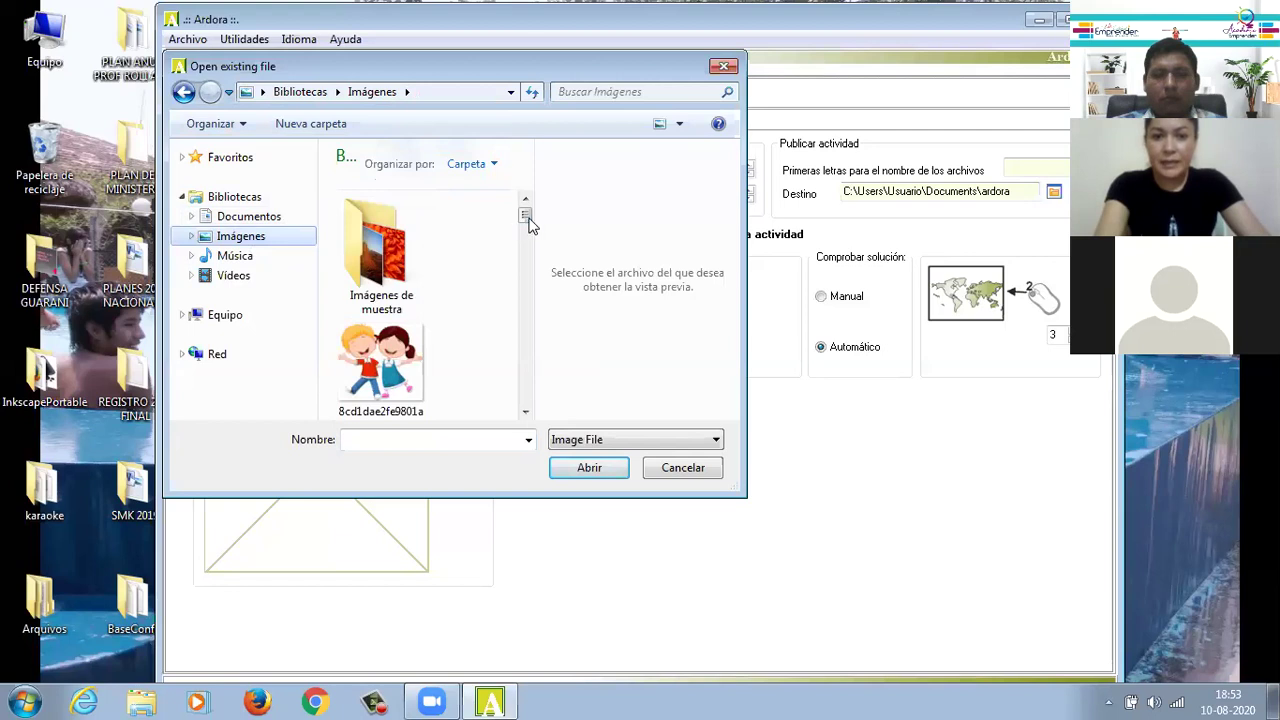
mouse_move(530, 222)
left_mouse_down()
mouse_move(543, 380)
mouse_move(520, 200)
left_mouse_up()
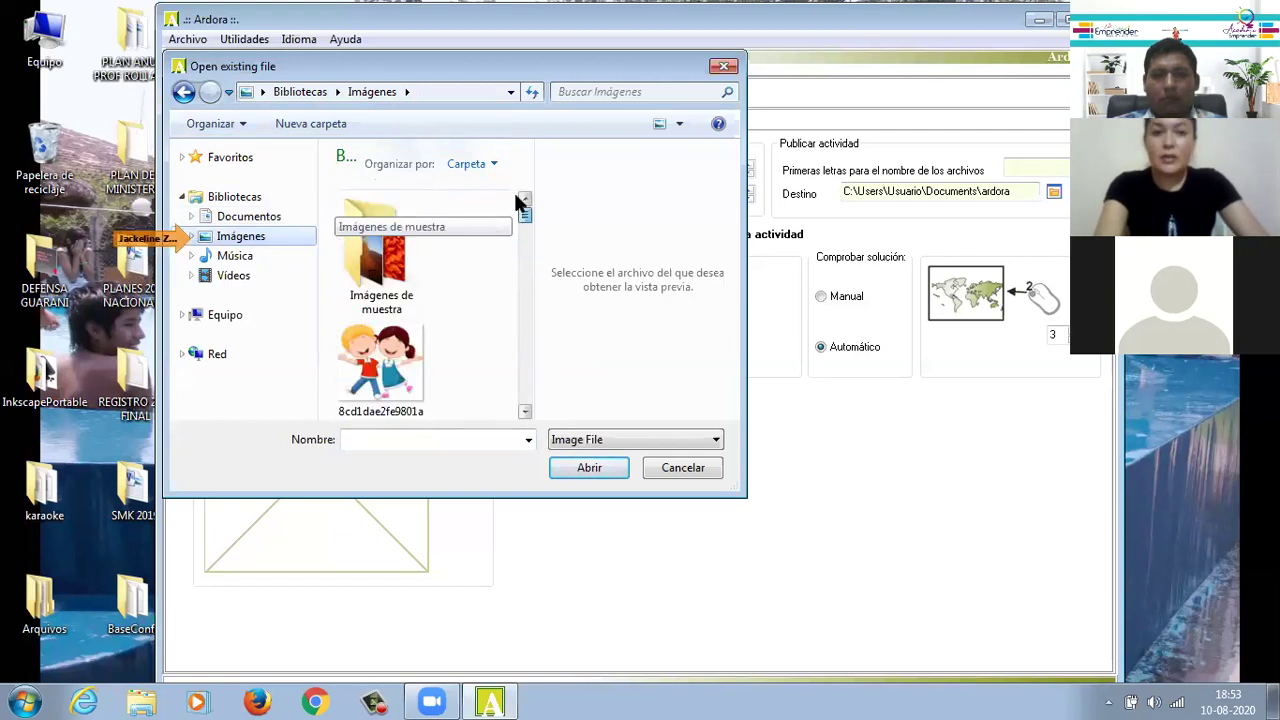
left_click(724, 68)
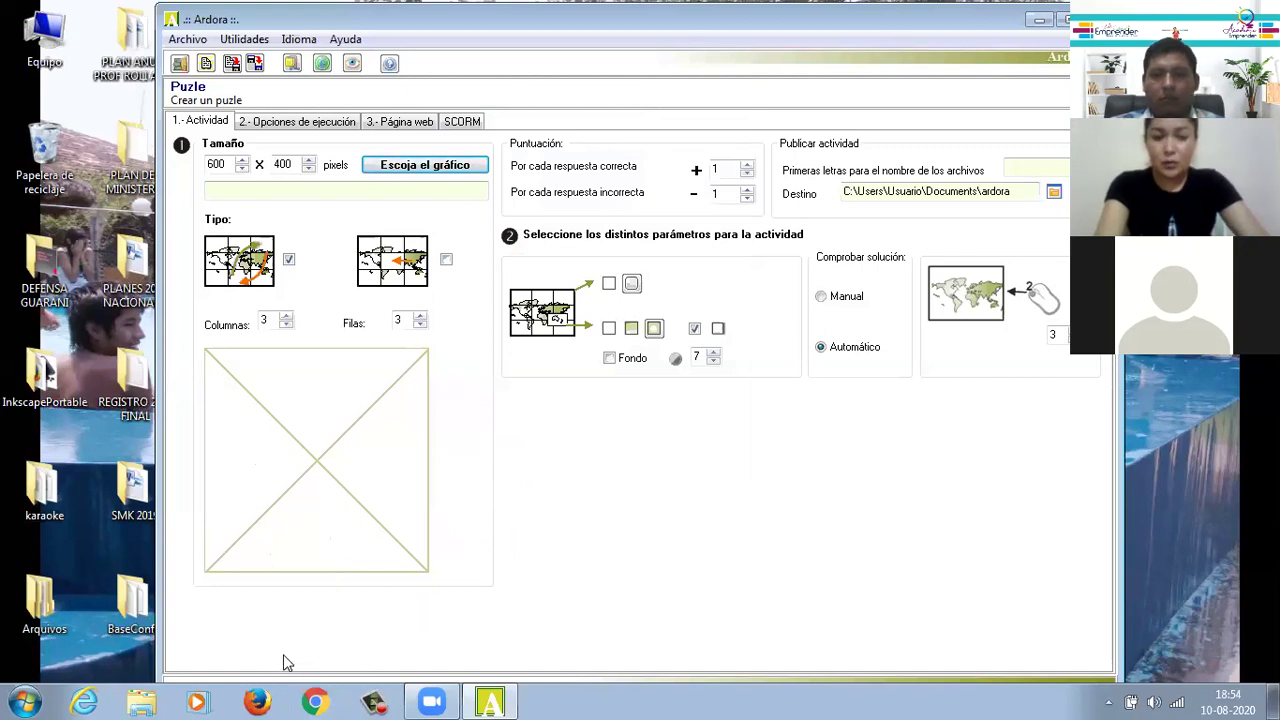
Step: Switch to Chrome and search Google Images for "imagen matematicas ECUACIONES para niños"
left_click(313, 700)
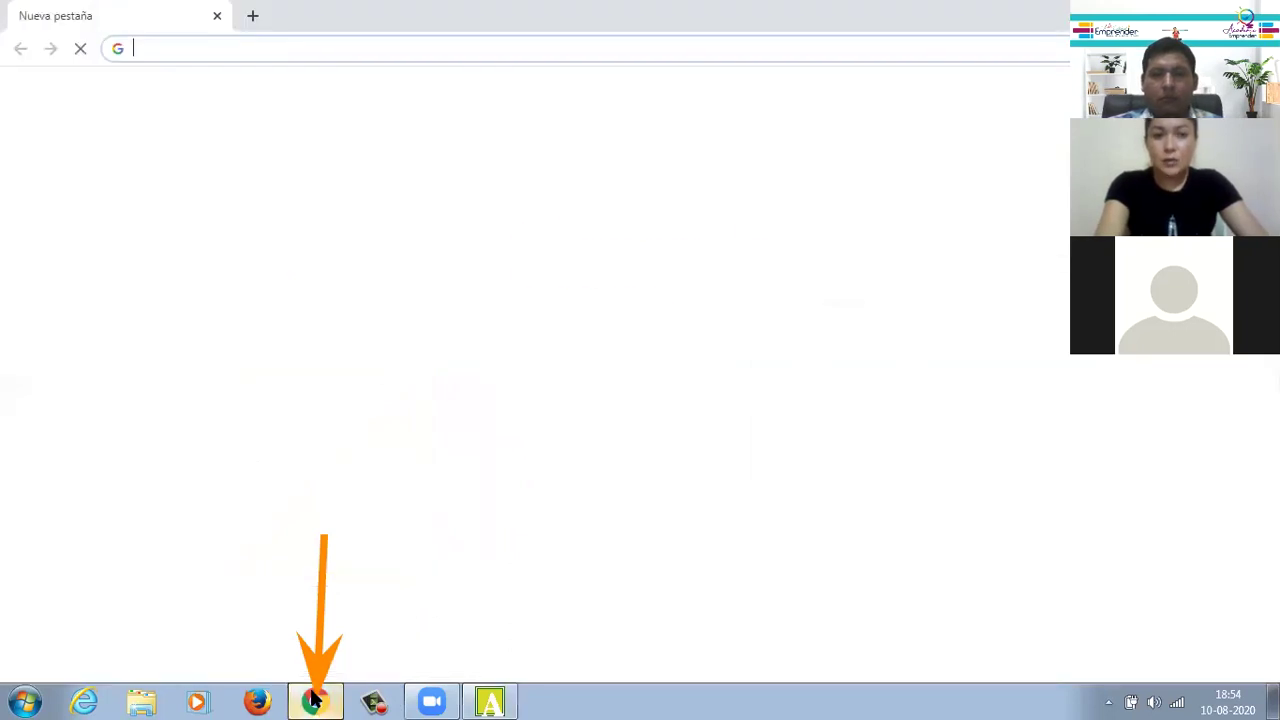
left_click(446, 362)
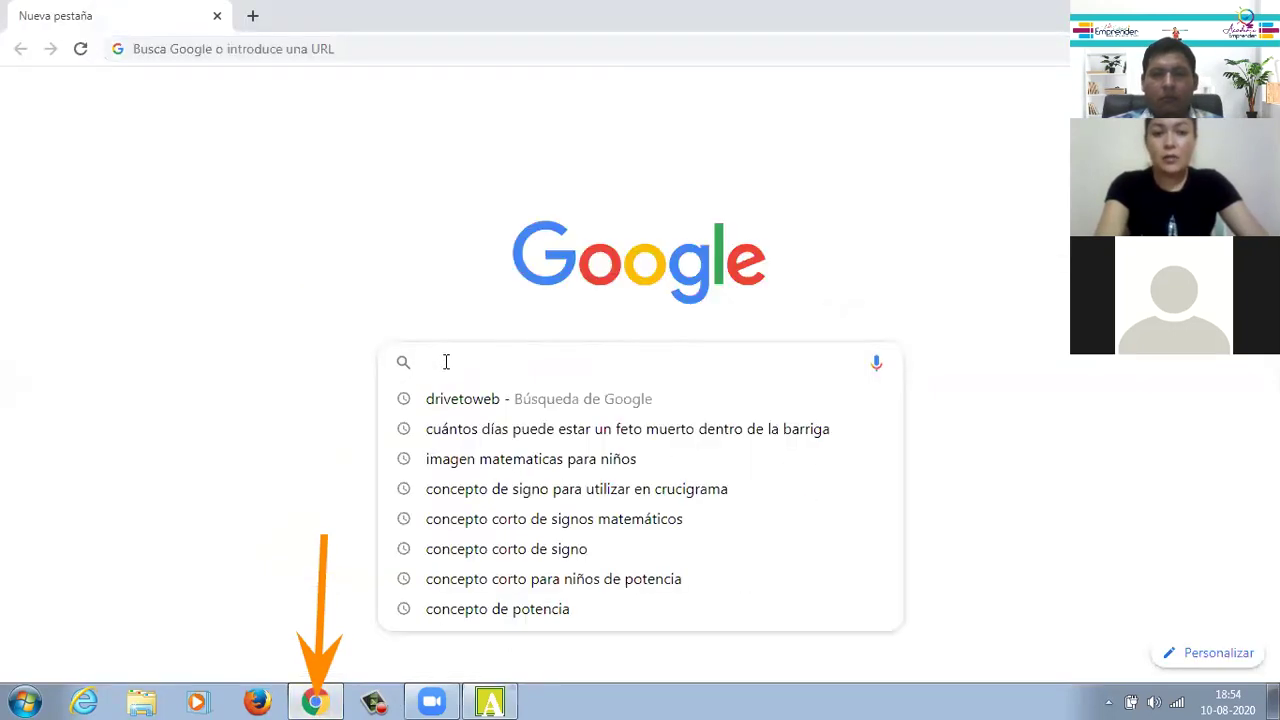
type("ima")
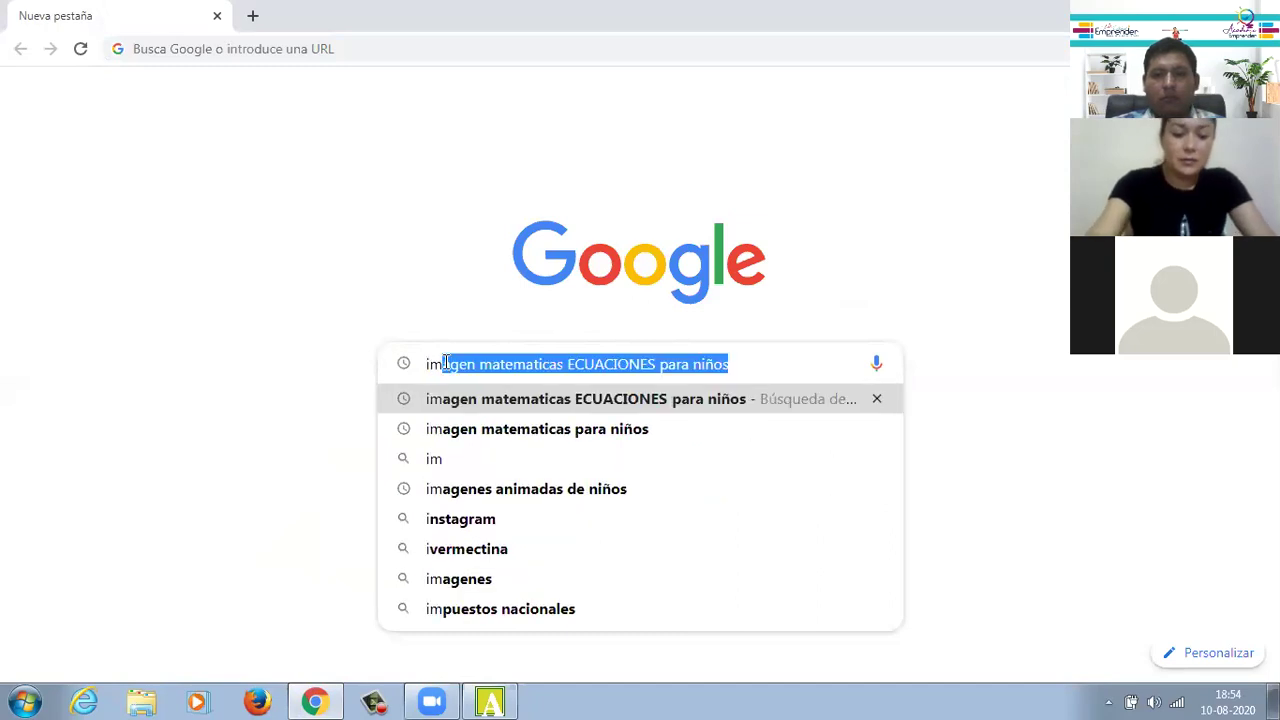
left_click(526, 410)
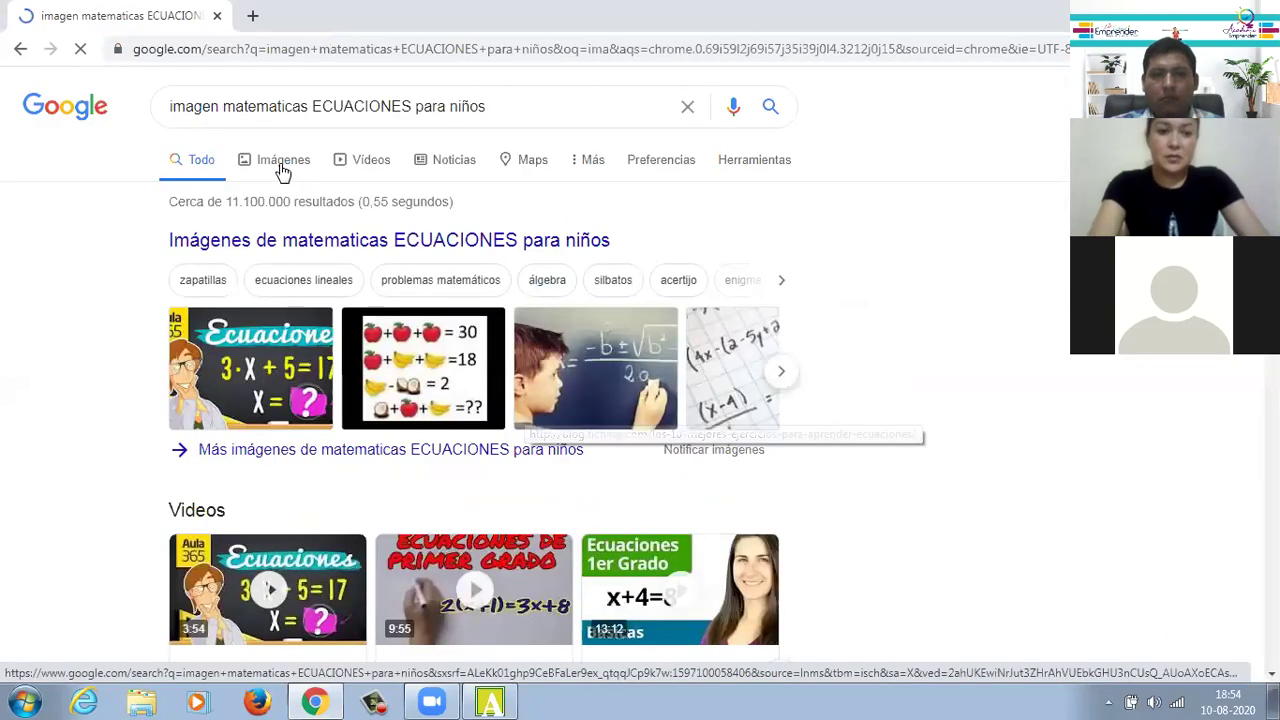
left_click(283, 165)
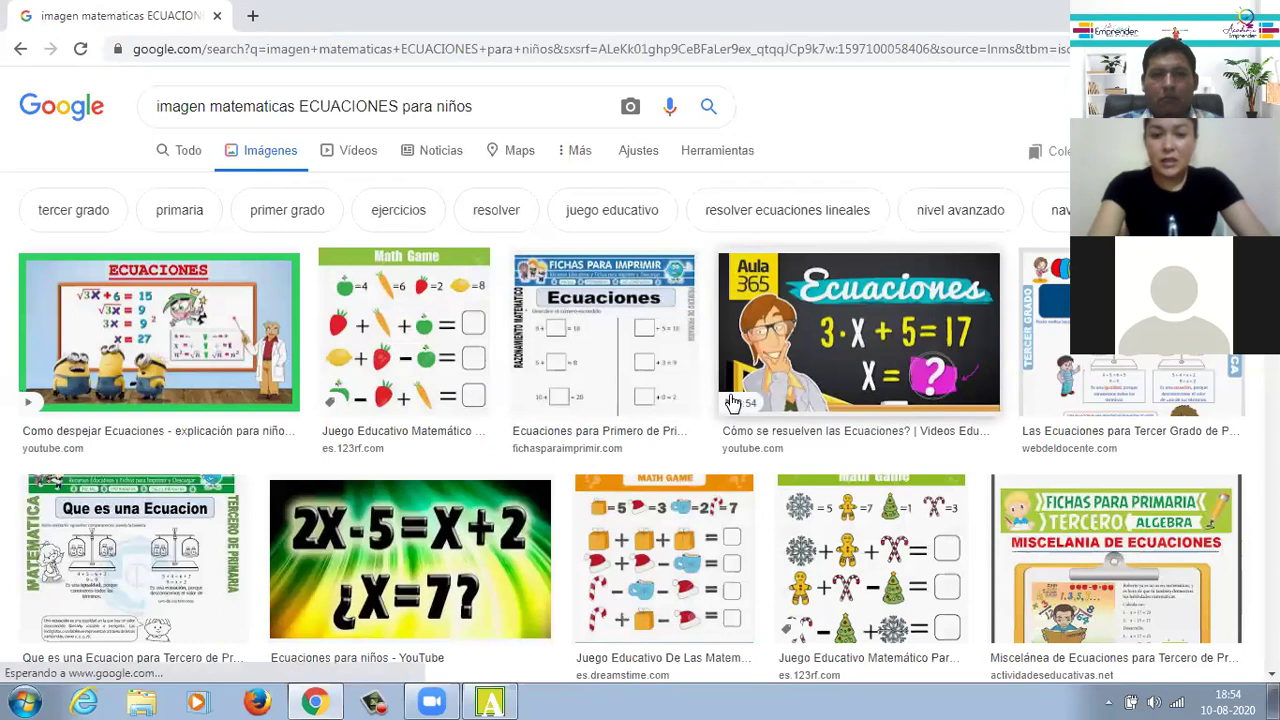
Step: Save the Aula 365 "Ecuaciones" picture as descarga (3) in the Imágenes library and return to Ardora
left_click(800, 370)
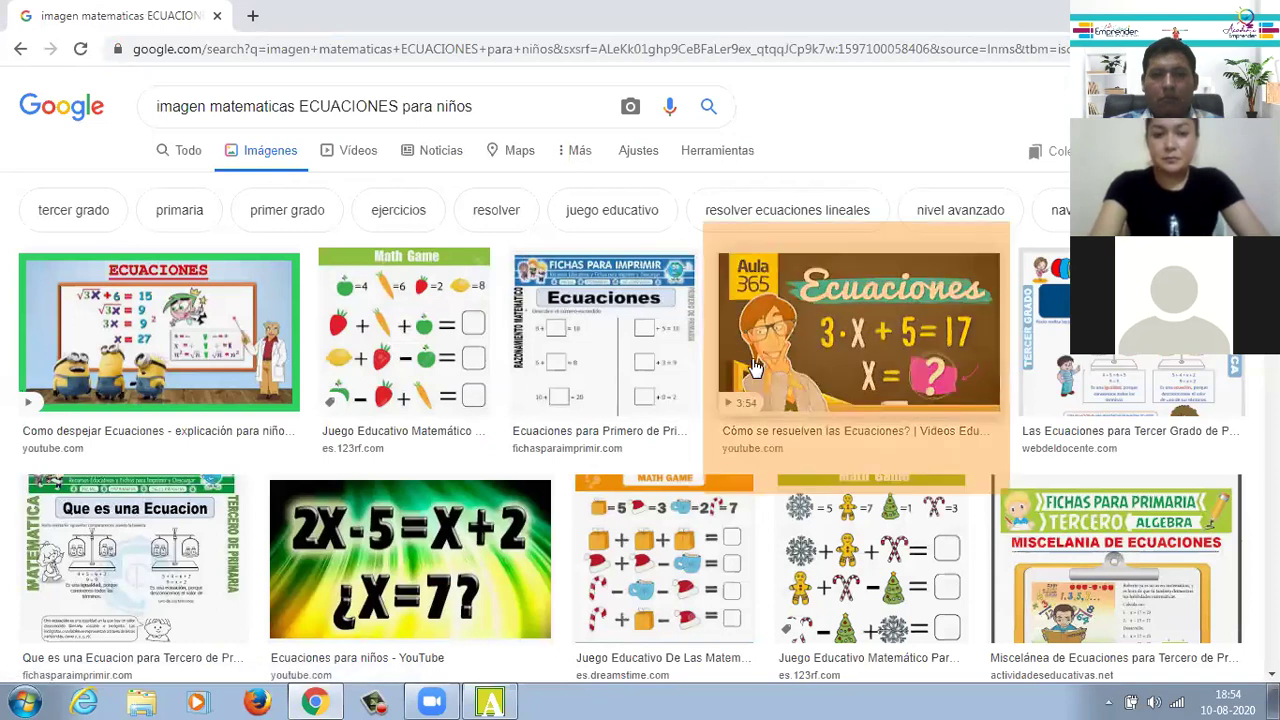
right_click(770, 362)
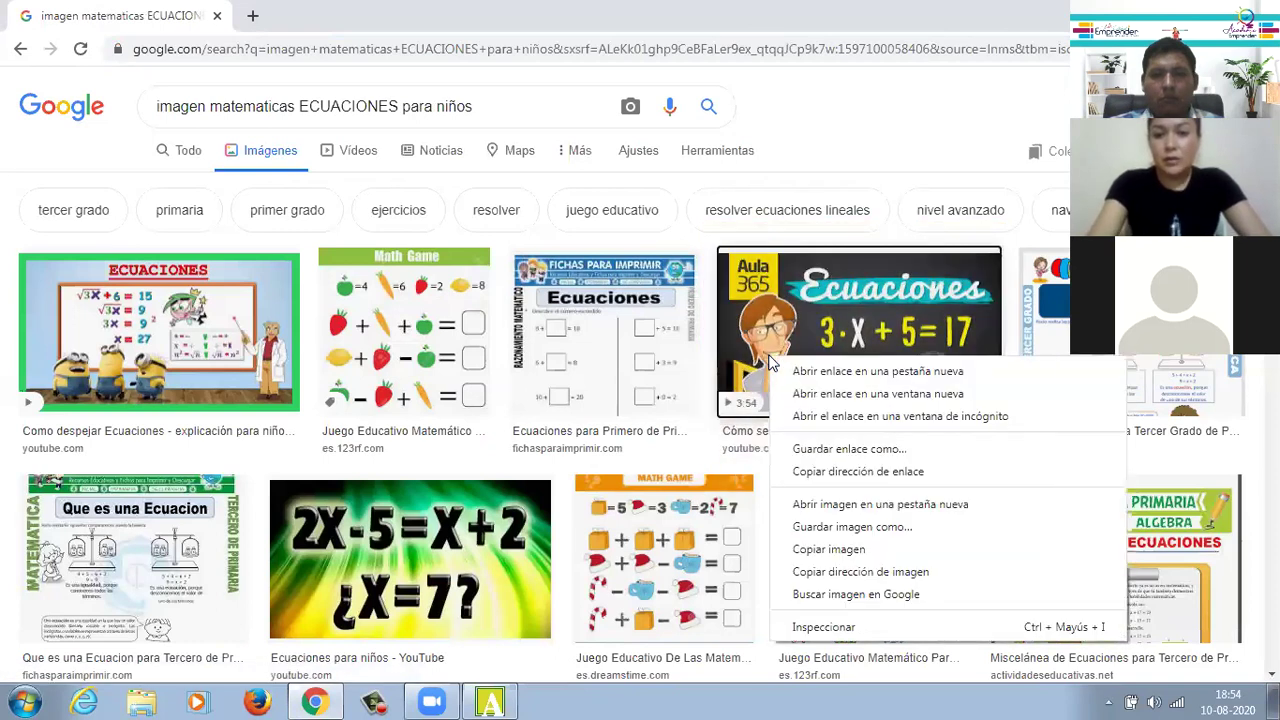
left_click(816, 530)
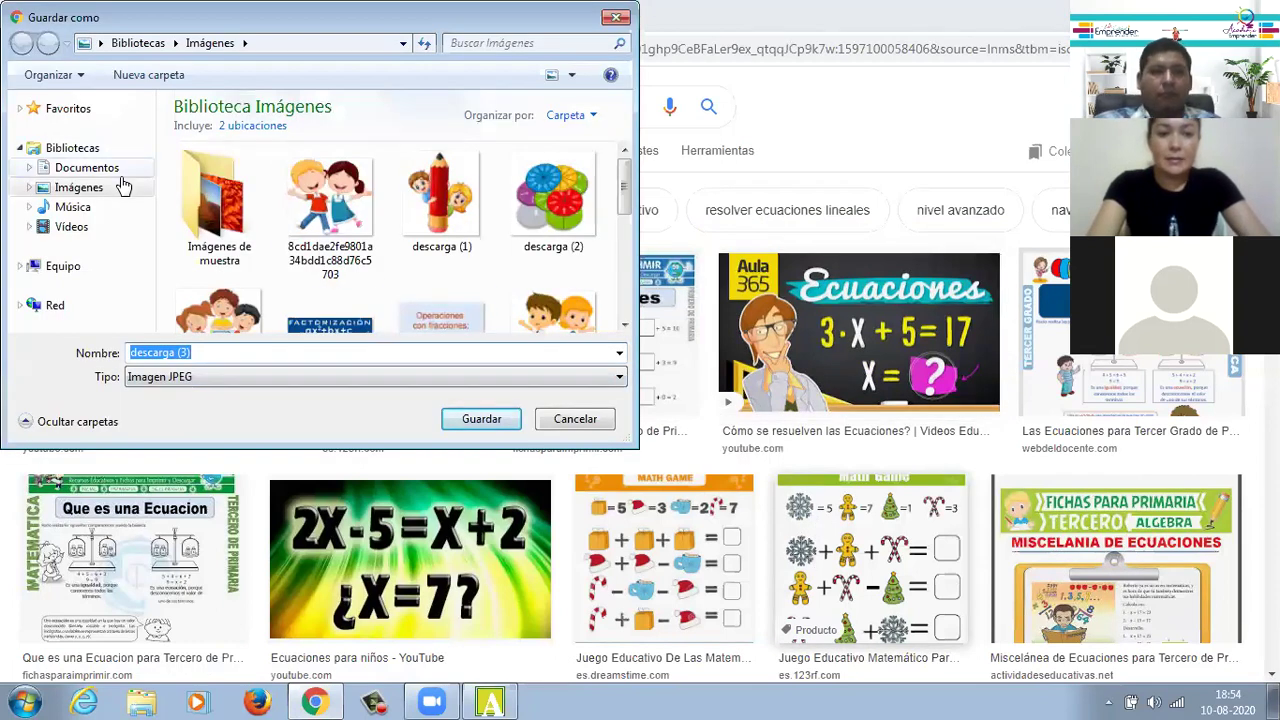
left_click(462, 419)
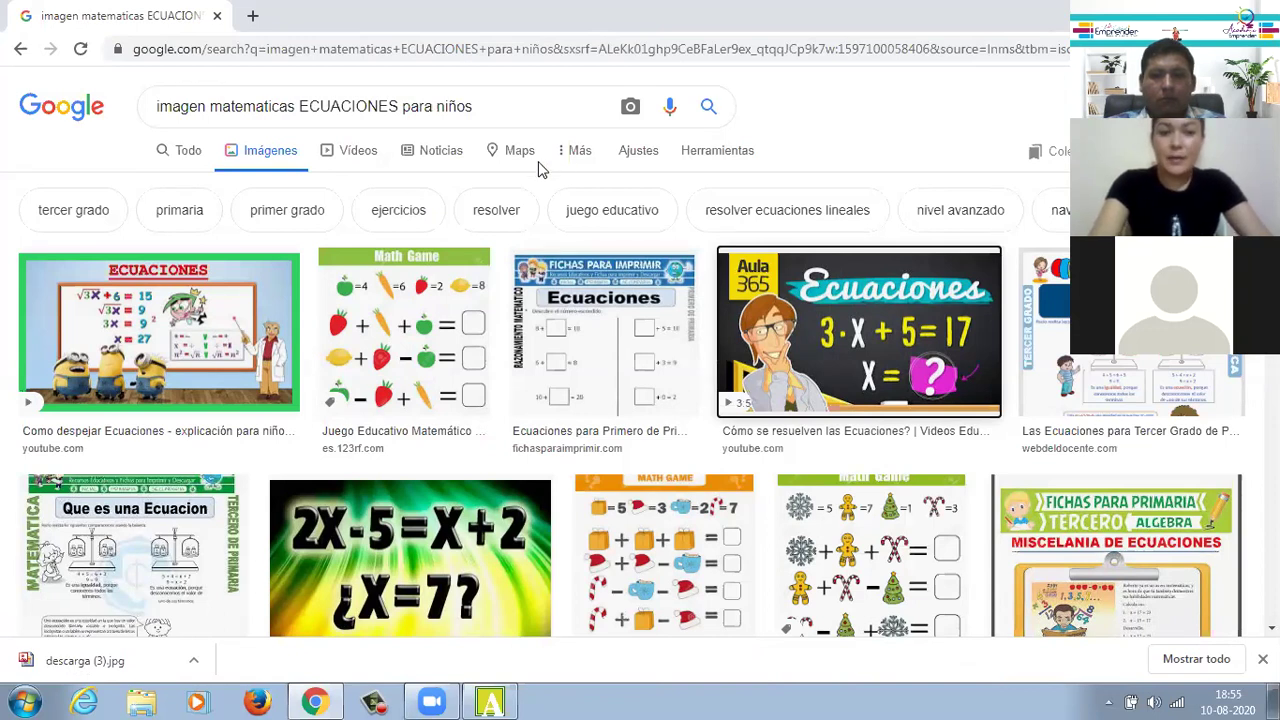
key("alt+Tab")
left_click(441, 167)
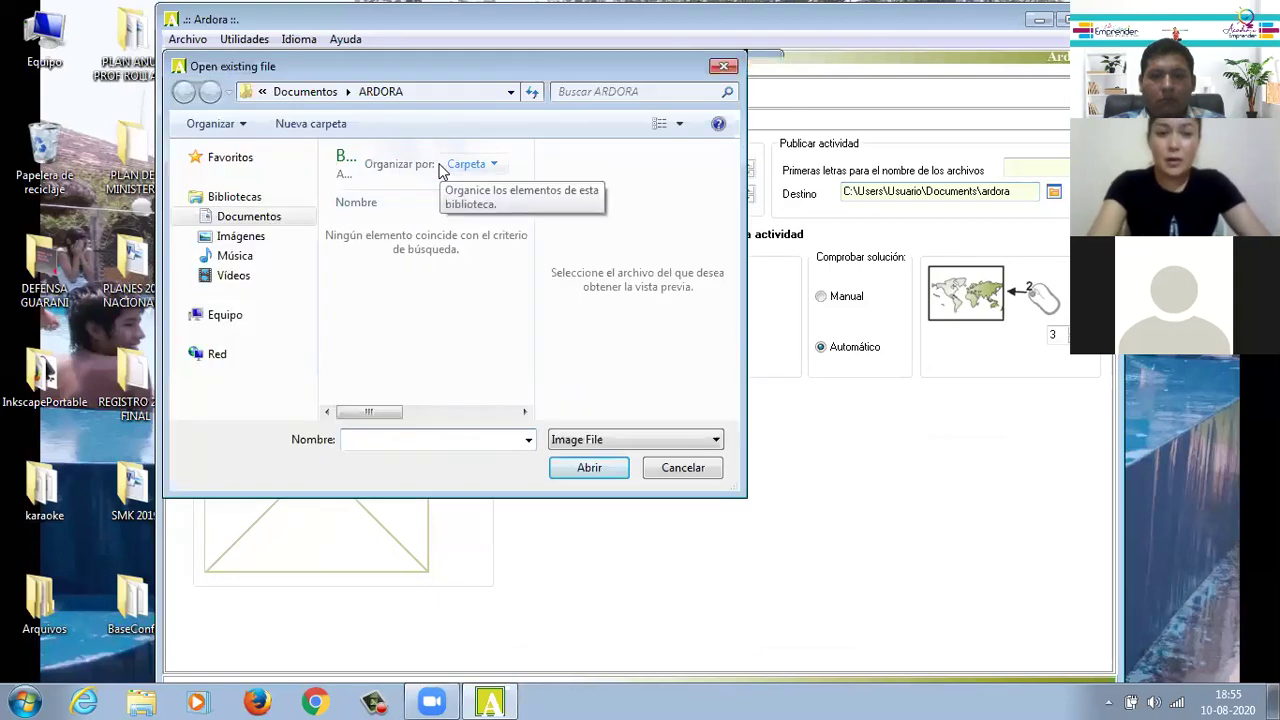
left_click(278, 237)
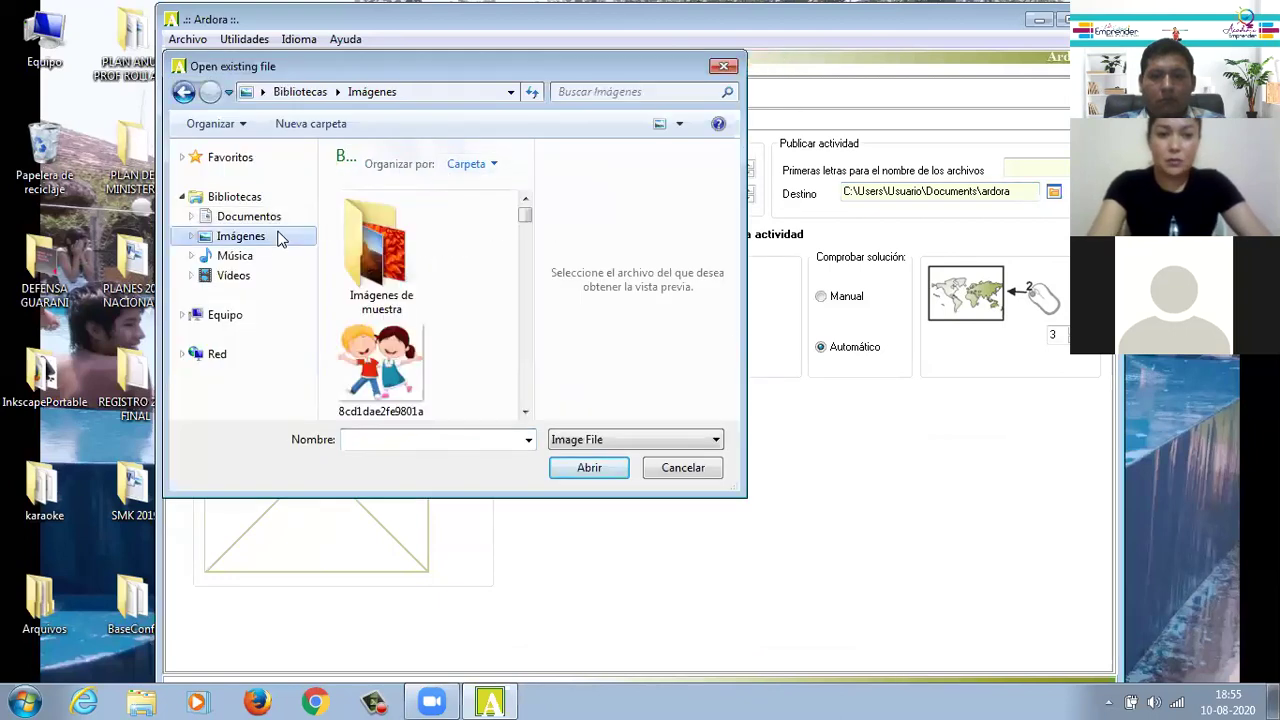
left_click_drag(527, 222, 526, 318)
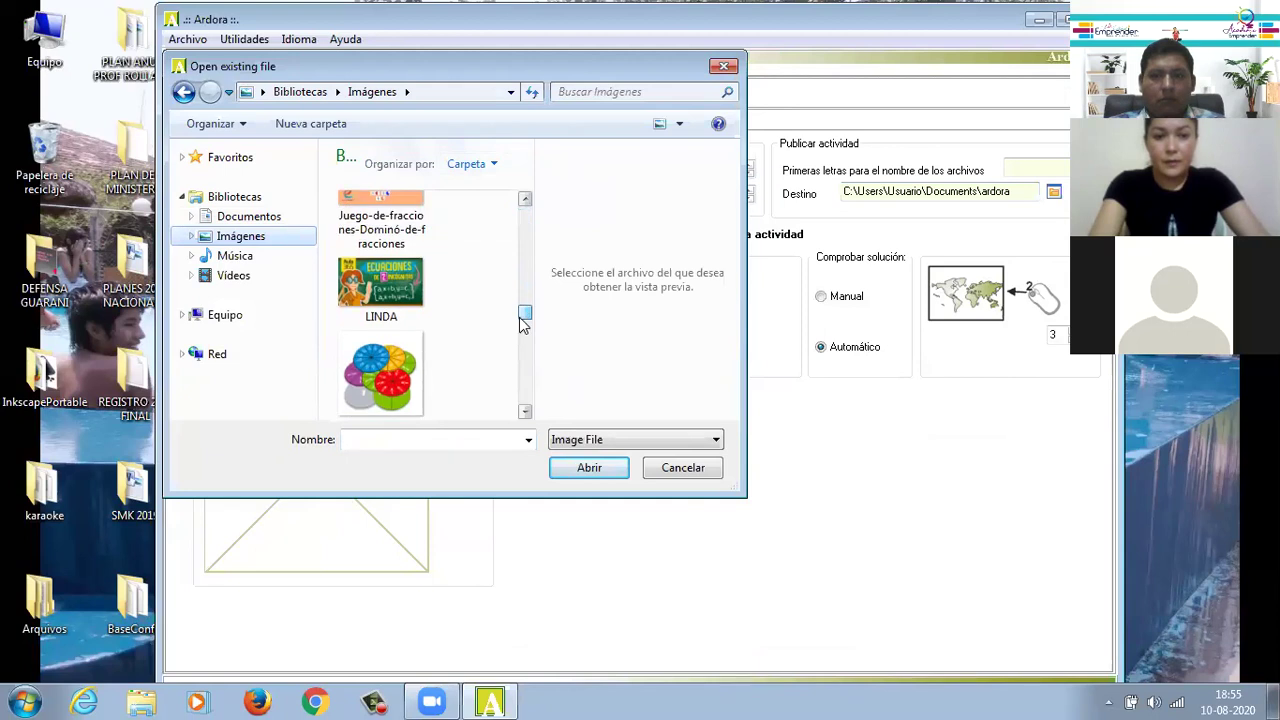
left_click(395, 291)
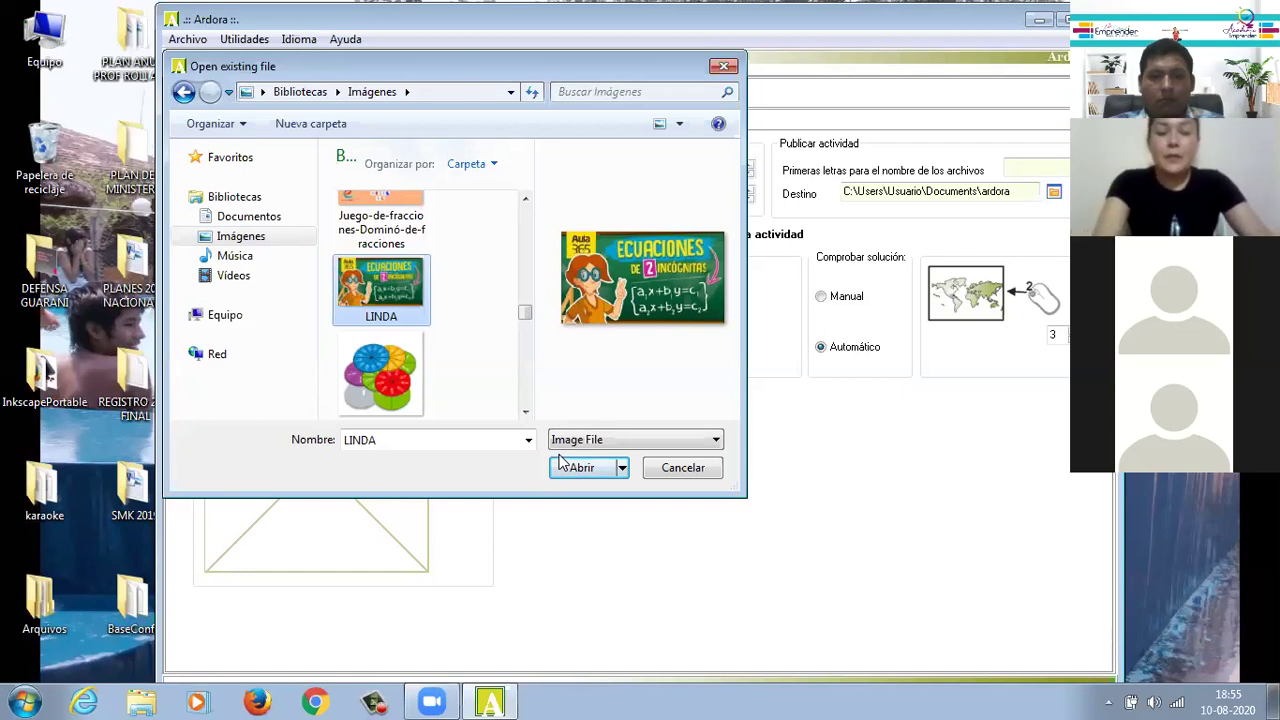
left_click(724, 68)
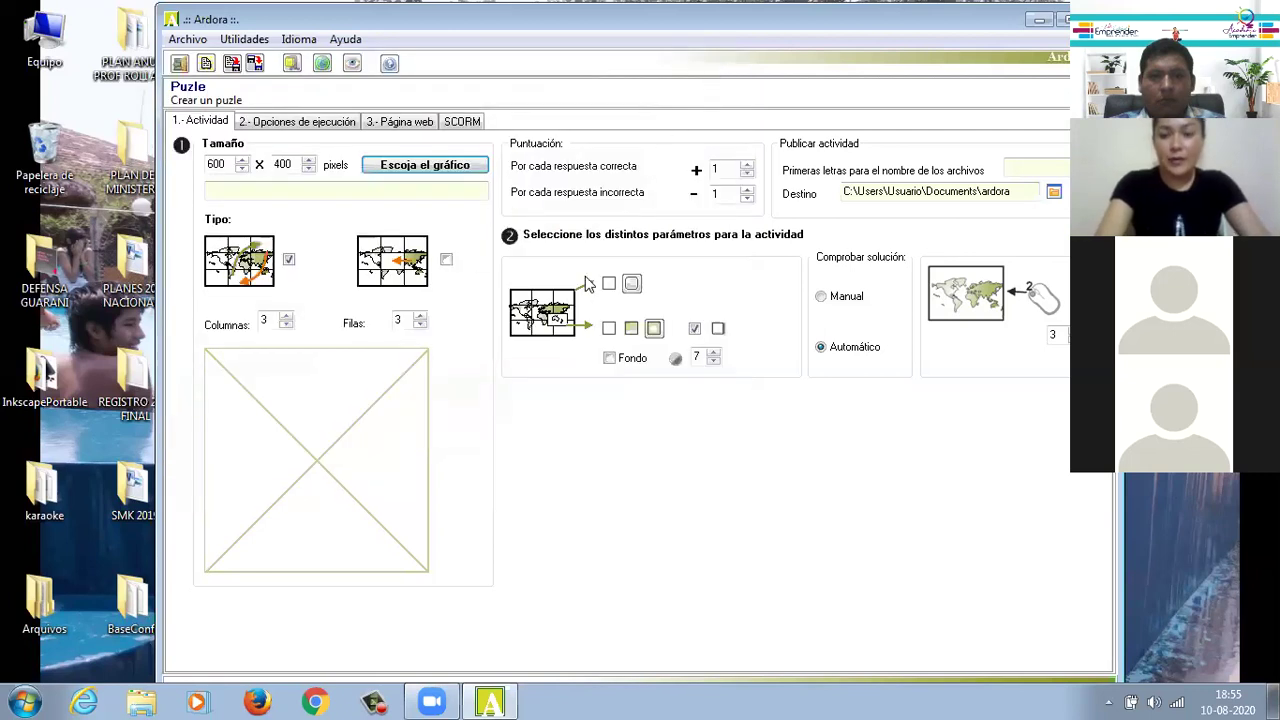
Step: Load the LINDA image from the Imágenes library as the graphic of the puzzle
left_click(417, 170)
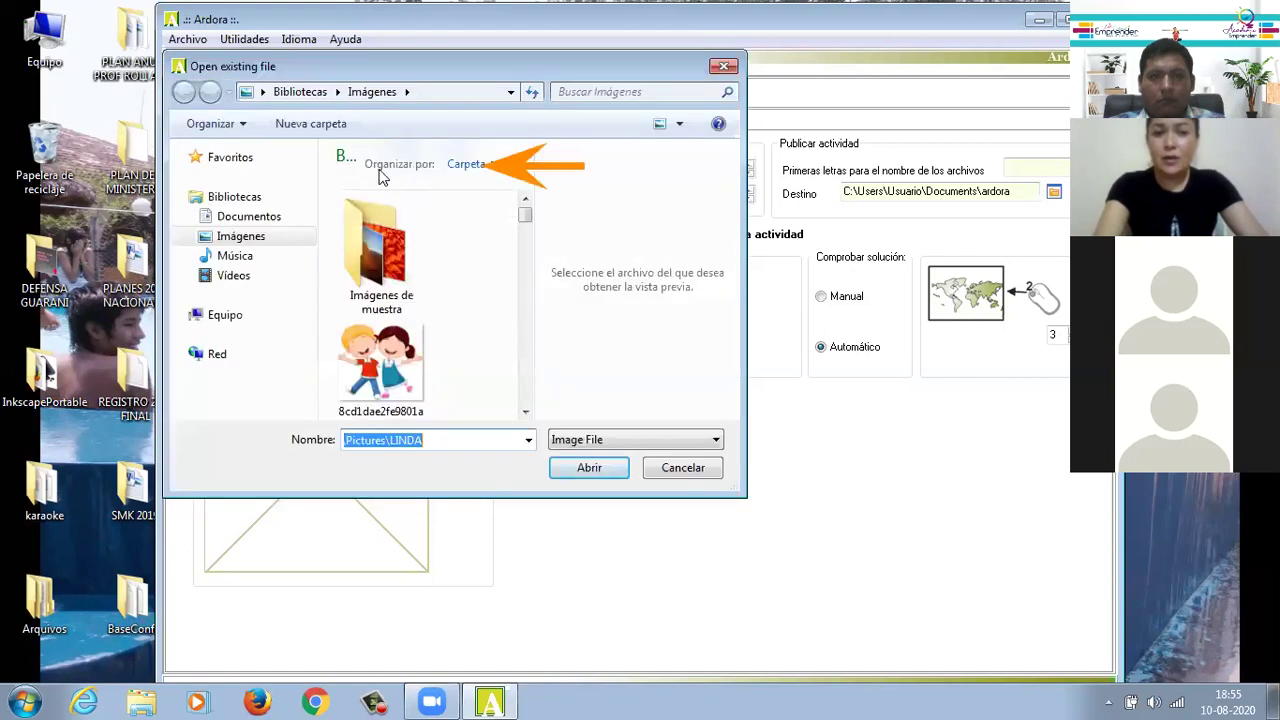
left_click(268, 232)
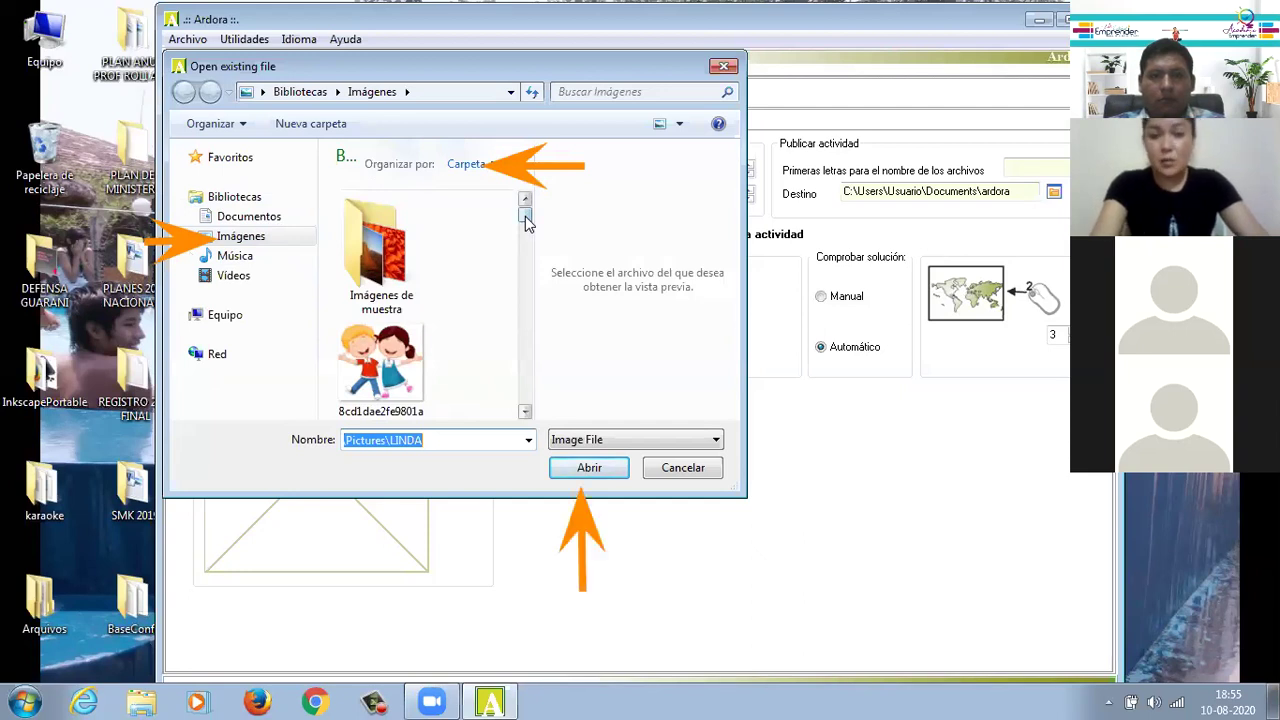
left_click_drag(527, 227, 532, 255)
left_click_drag(530, 258, 533, 316)
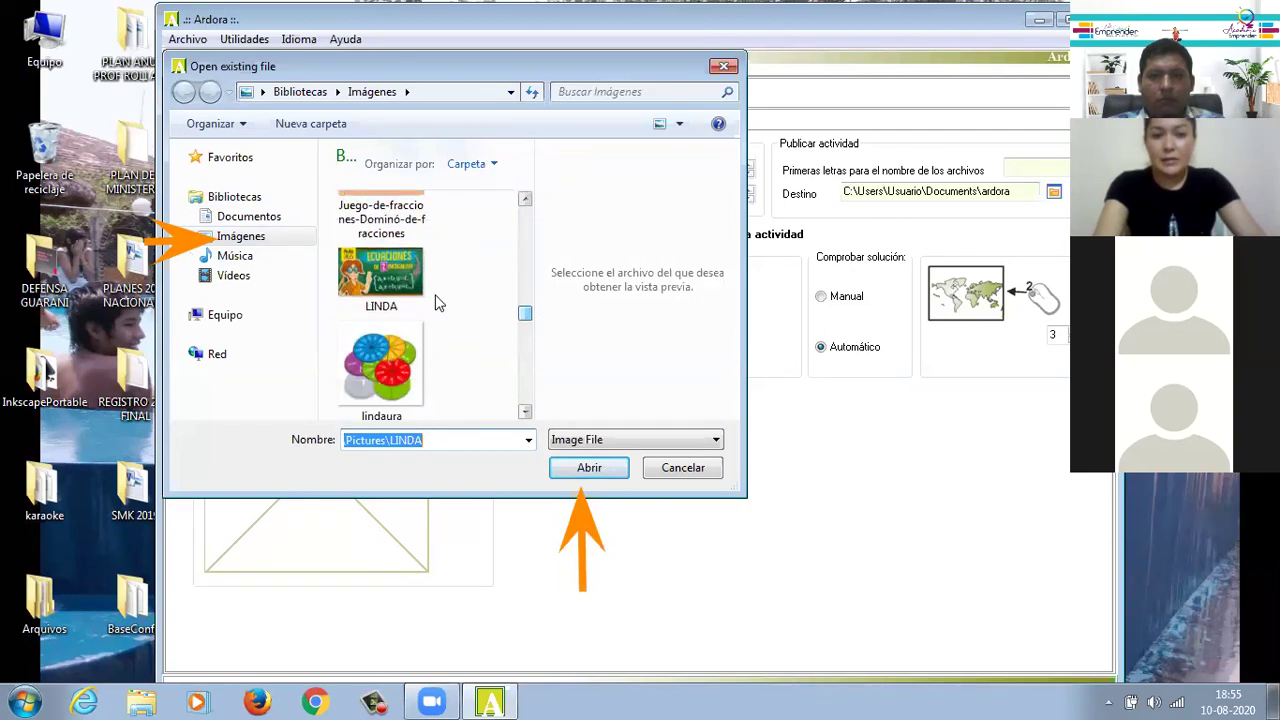
left_click(399, 281)
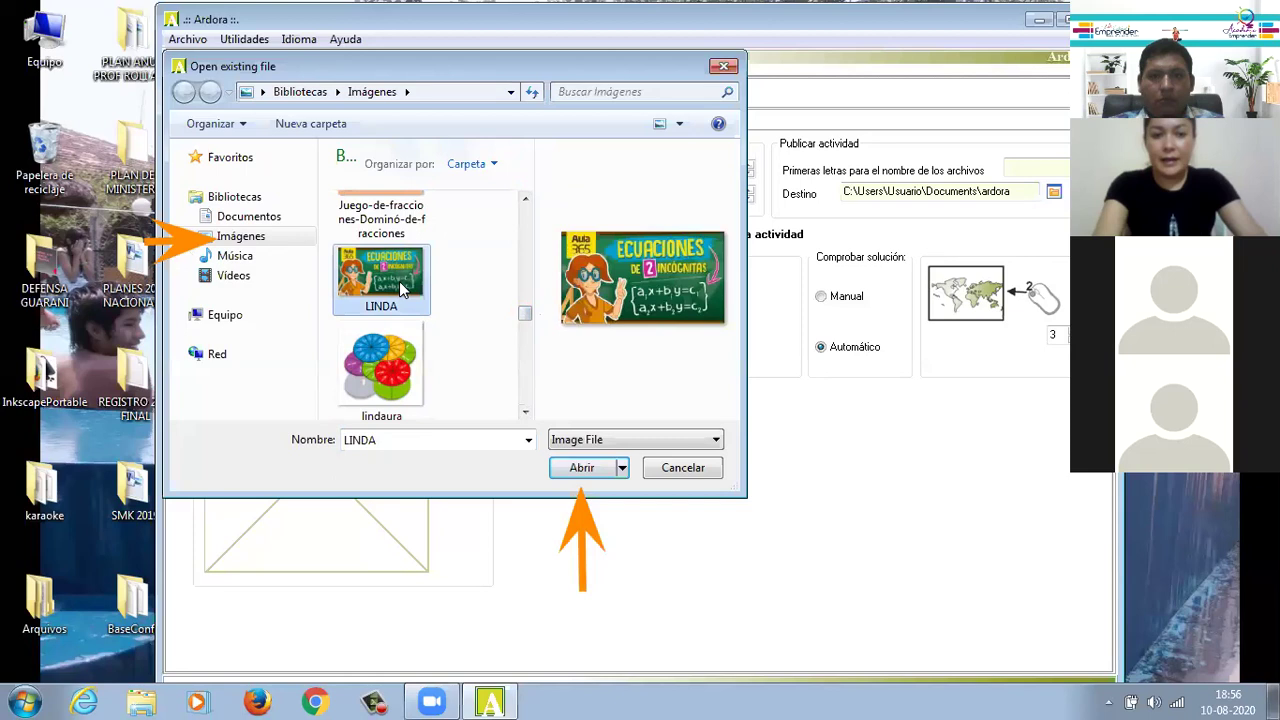
left_click(582, 468)
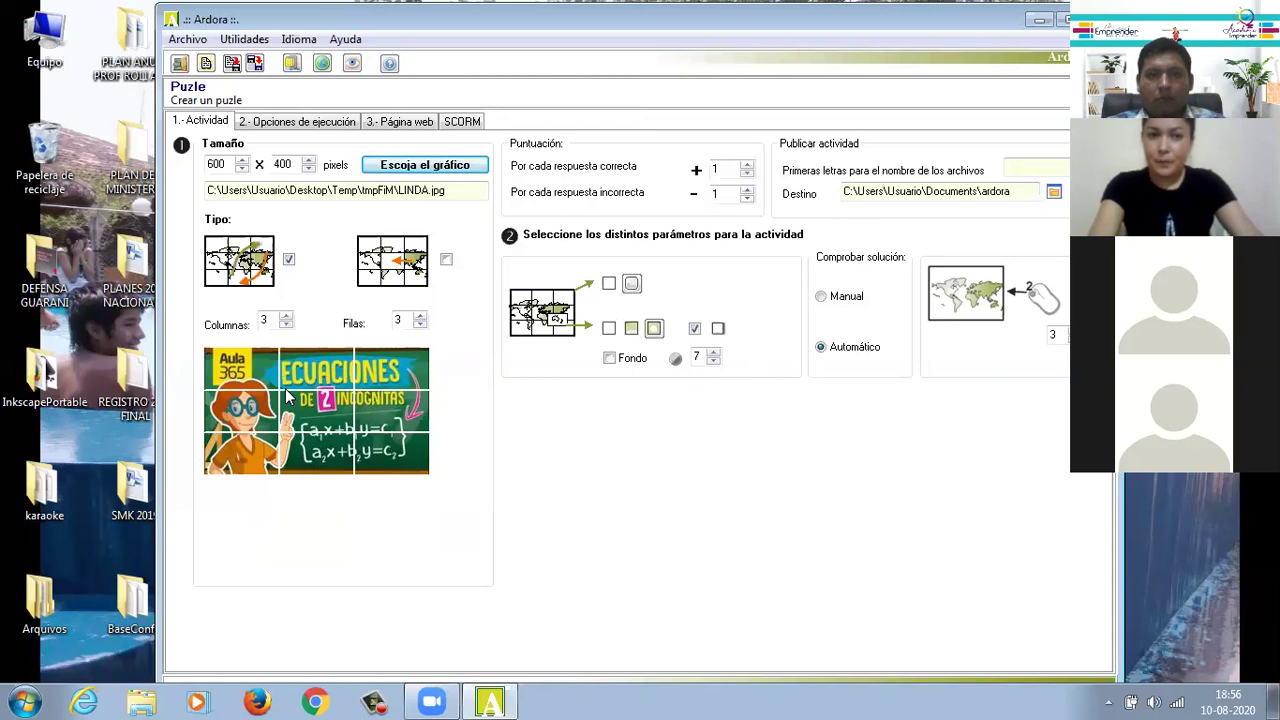
left_click(187, 40)
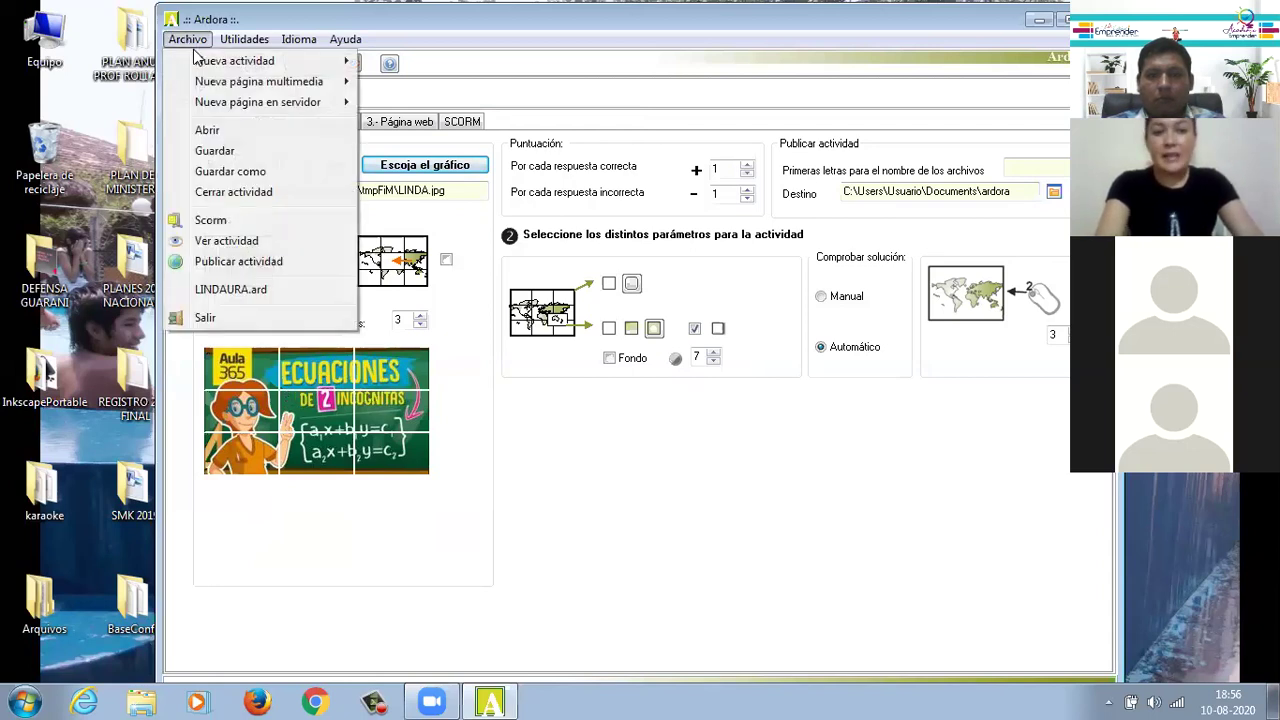
mouse_move(201, 64)
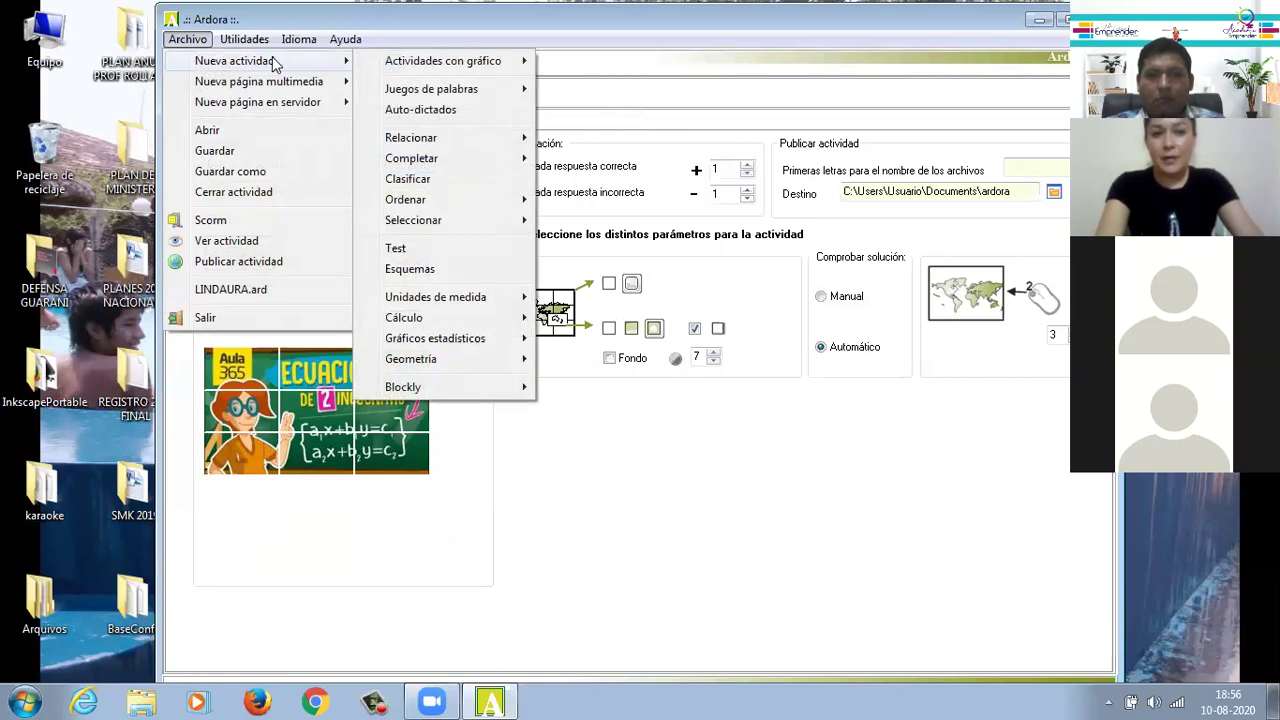
mouse_move(405, 63)
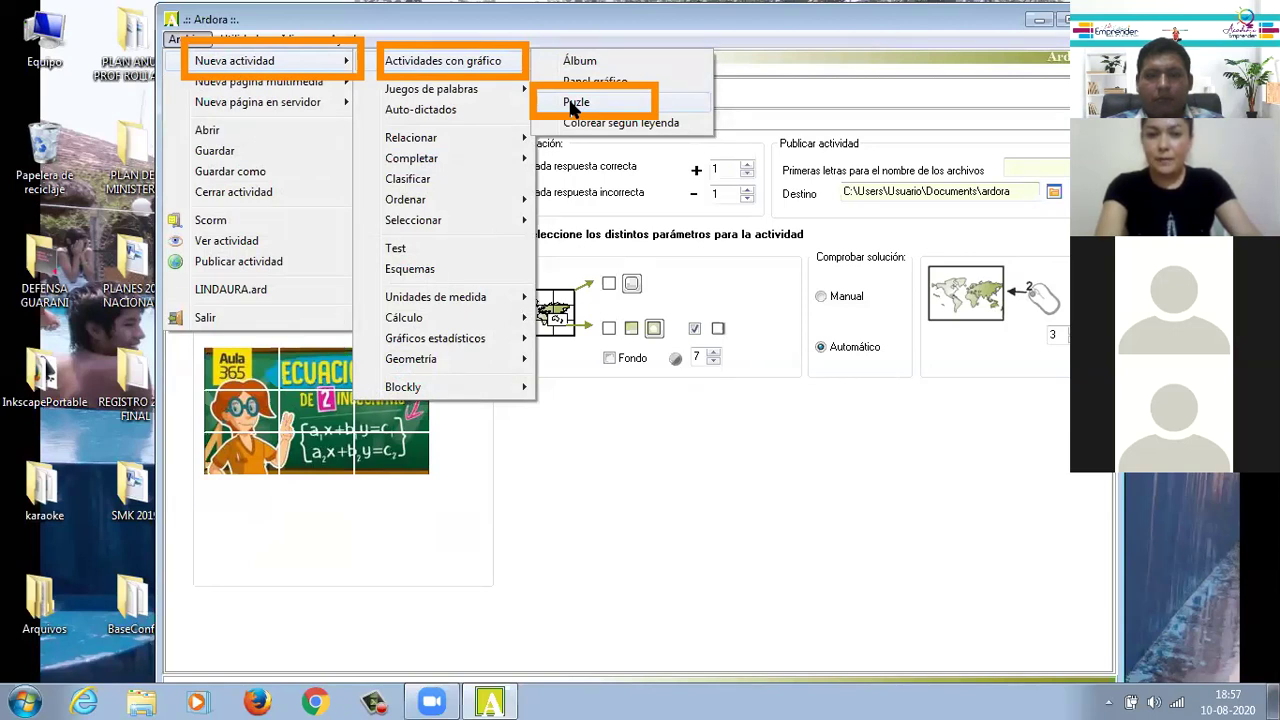
left_click(581, 409)
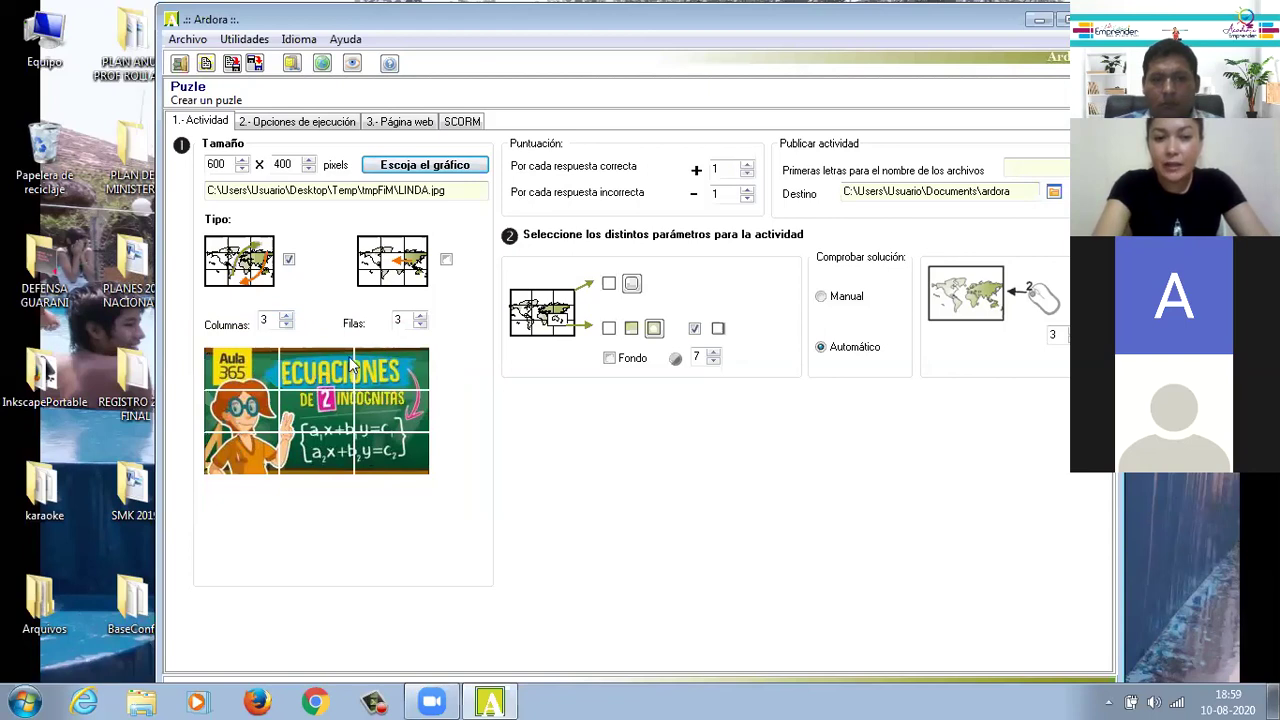
Step: Divide the puzzle image into 6 columns and 6 rows
left_click(286, 316)
left_click(286, 316)
left_click(286, 316)
left_click(419, 318)
left_click(419, 318)
left_click(419, 318)
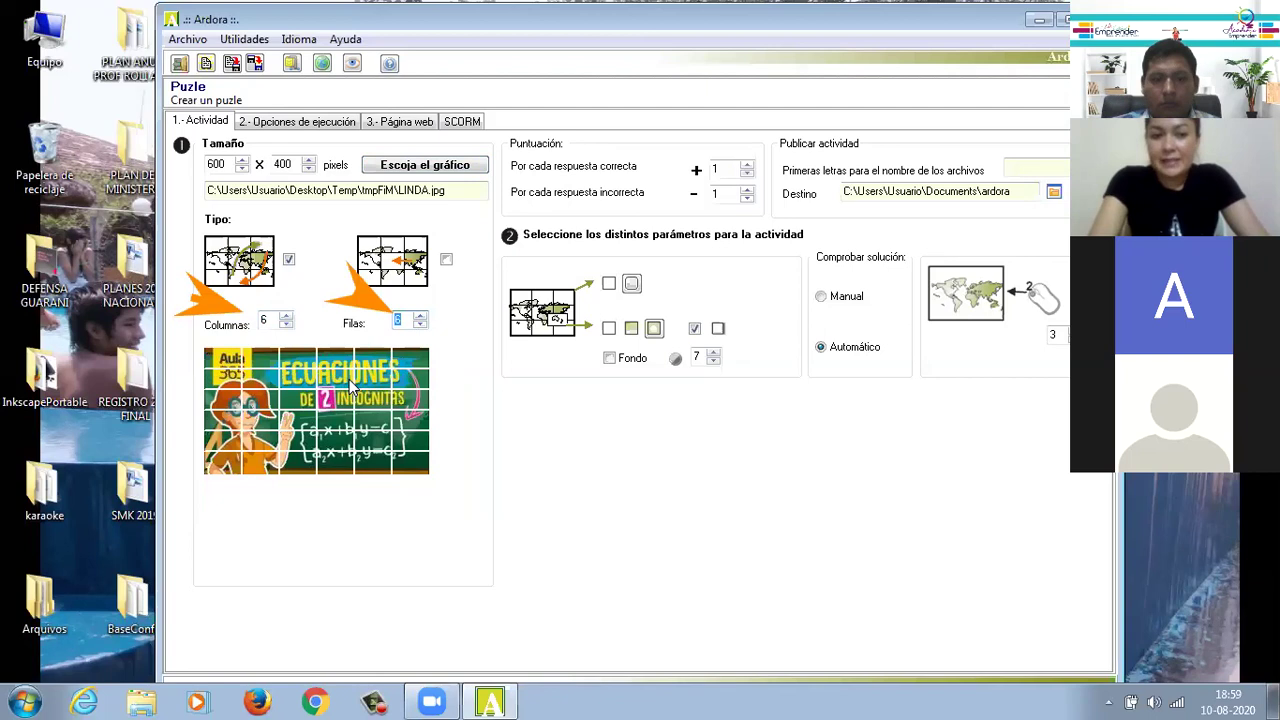
Step: Set the puzzle grid to 4 columns and 4 rows
left_click(286, 324)
left_click(286, 324)
left_click(420, 324)
left_click(420, 324)
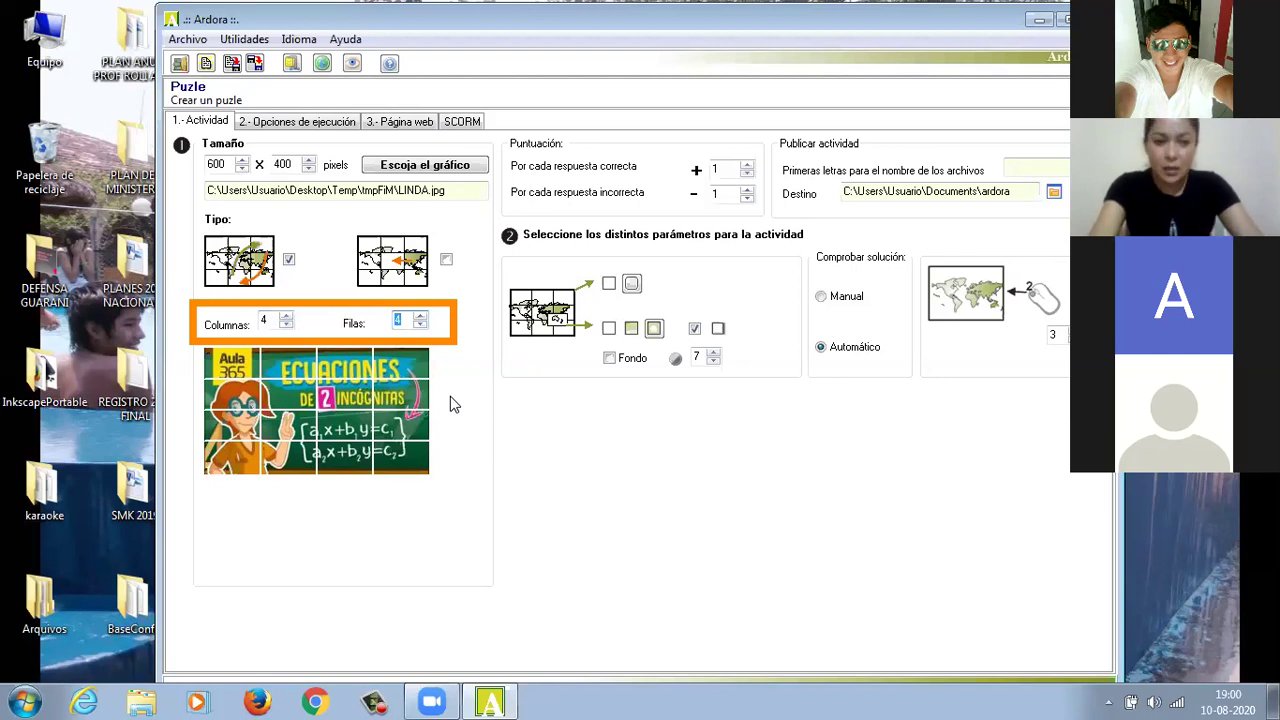
Step: Set the time limit value to 180 in the execution options
left_click(288, 125)
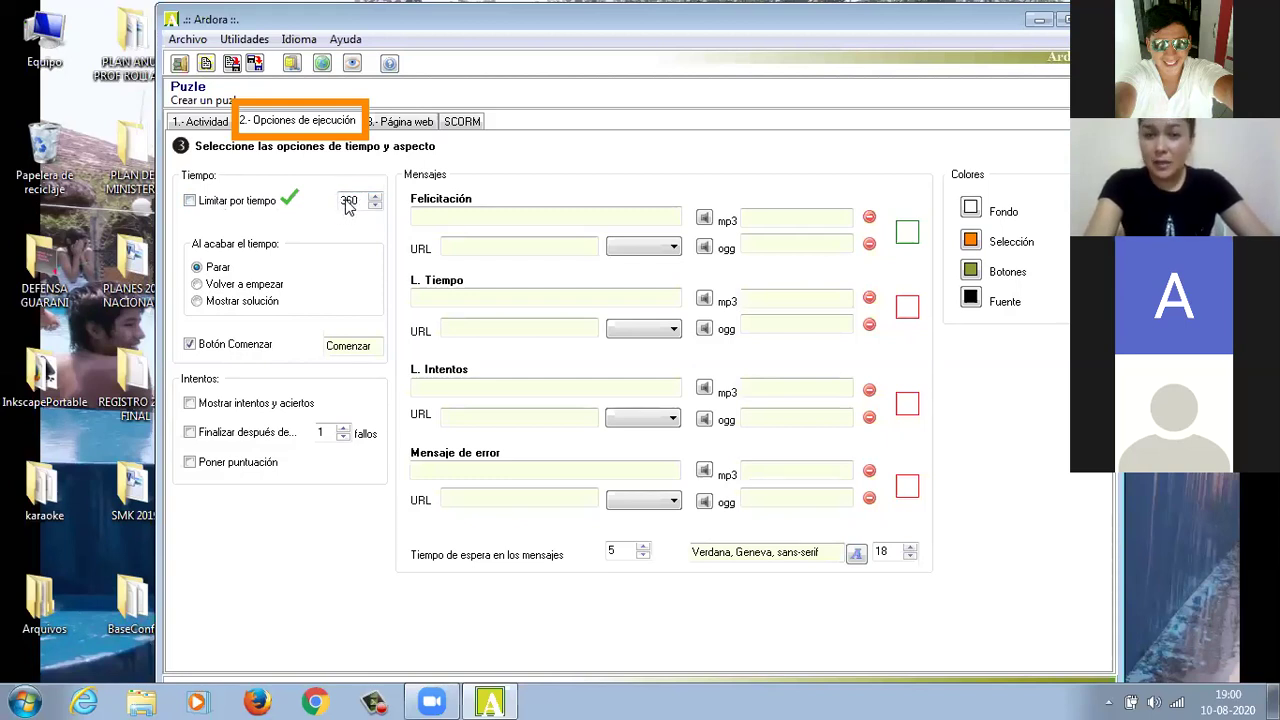
left_click_drag(357, 204, 345, 205)
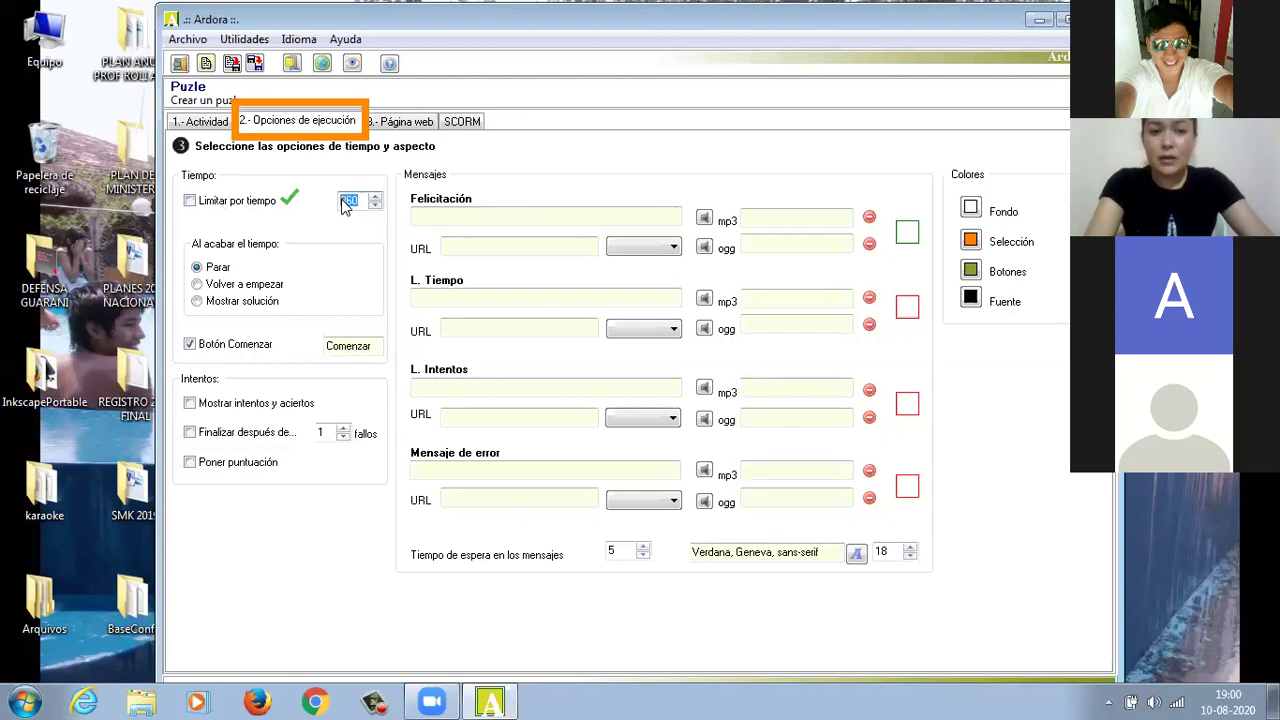
type("18")
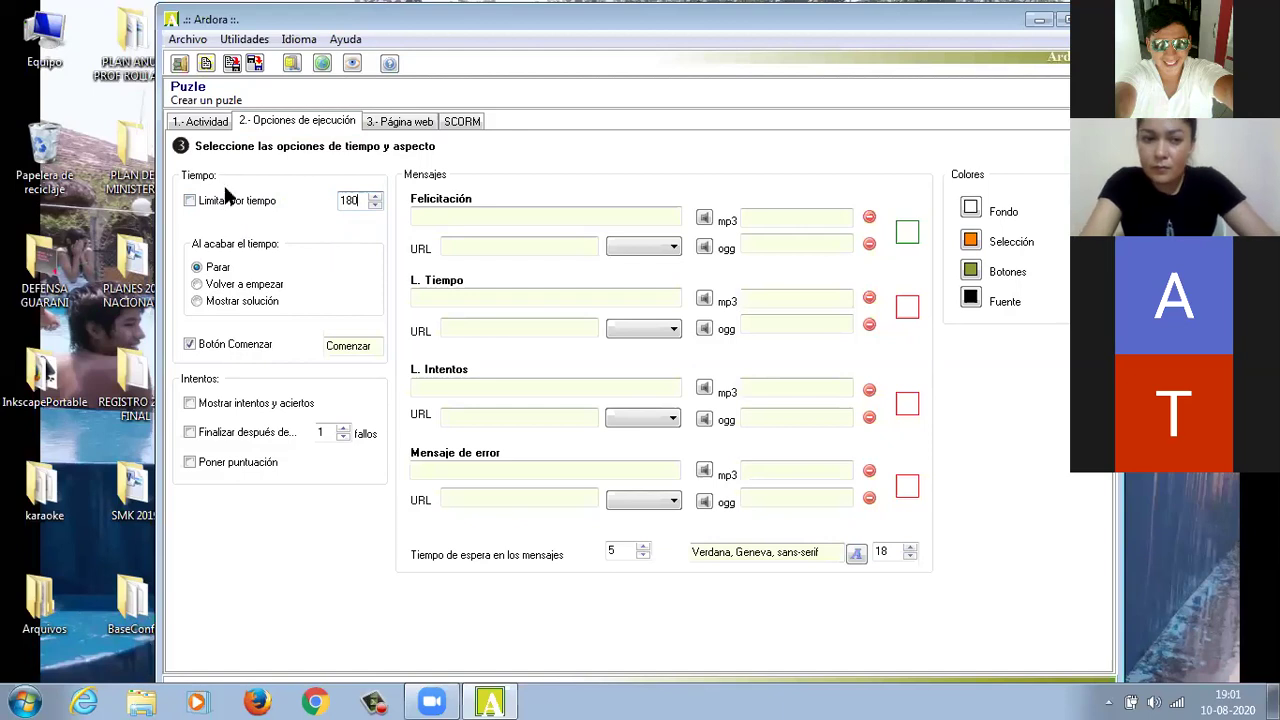
Step: Re-enter 180 as the time limit, enable it, and choose Volver a empezar for when the time runs out
left_click(209, 130)
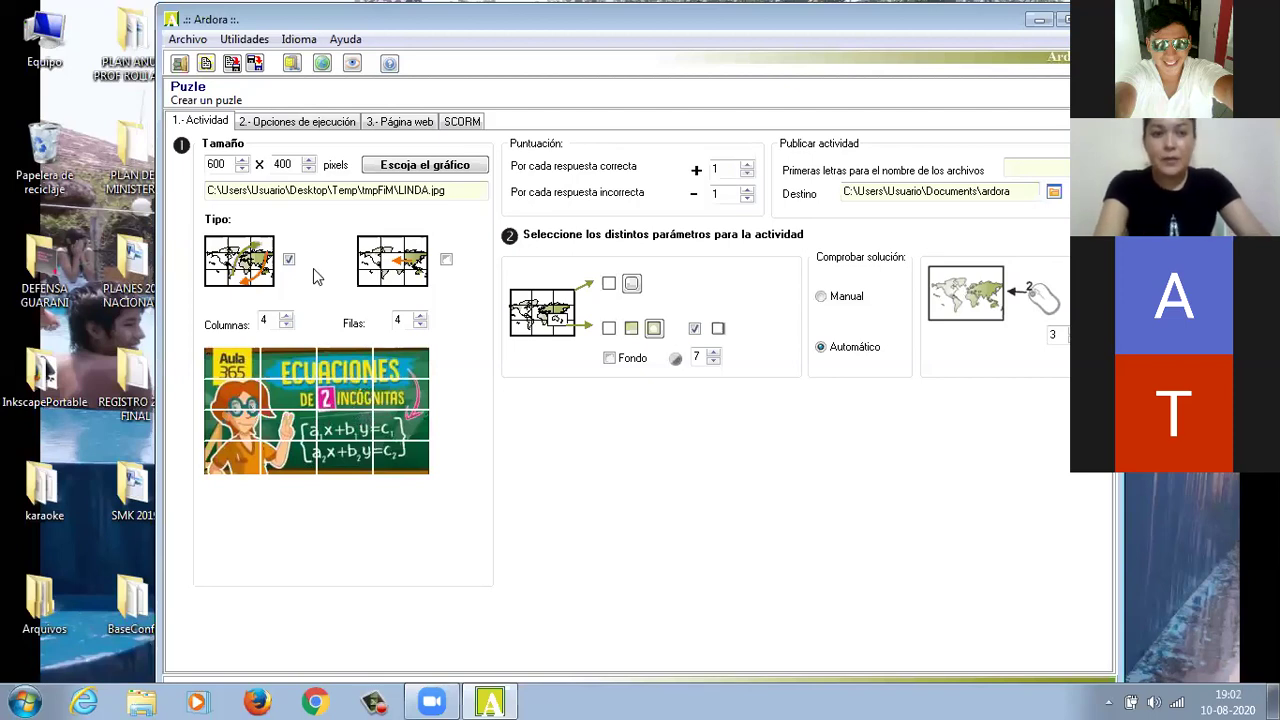
left_click(284, 128)
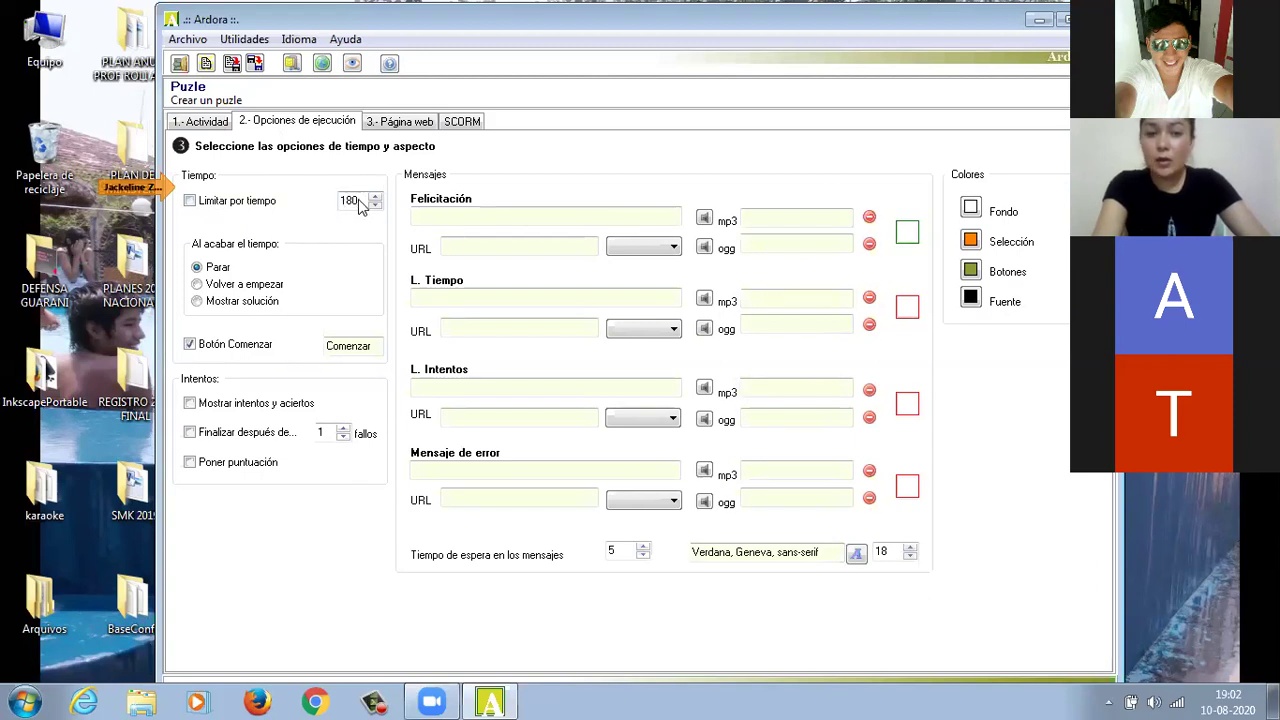
left_click_drag(362, 204, 343, 207)
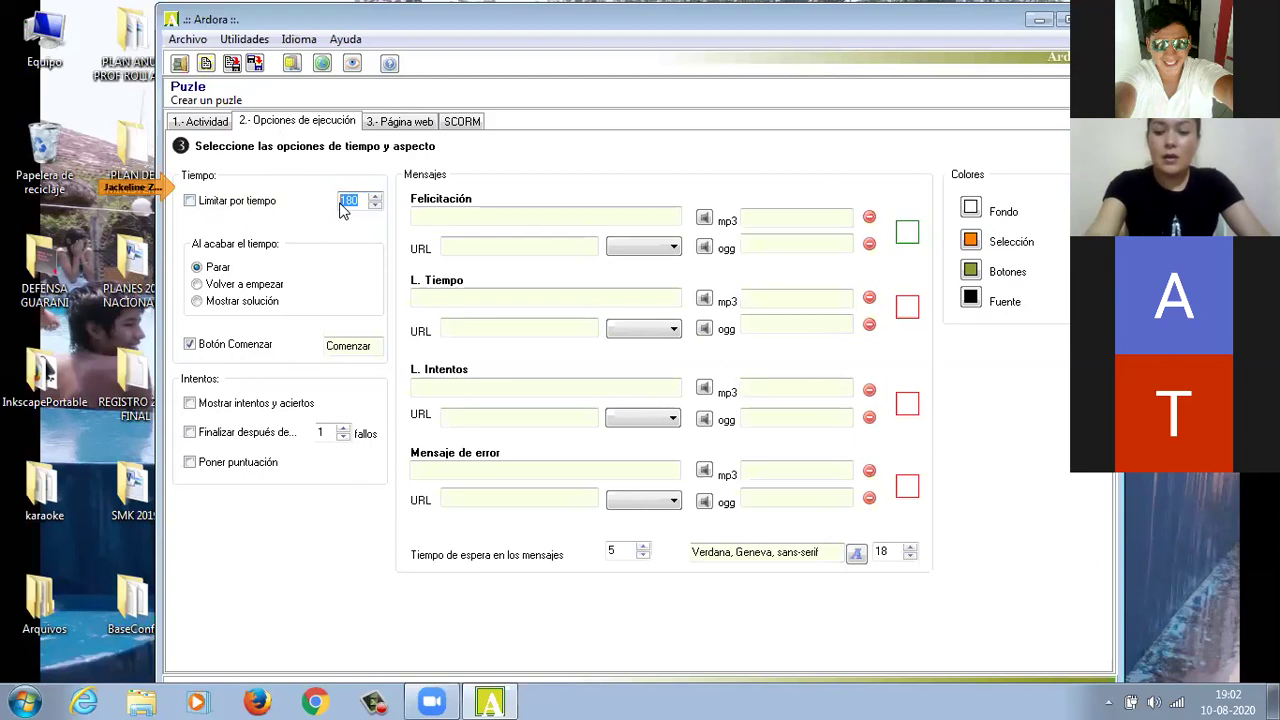
type("1")
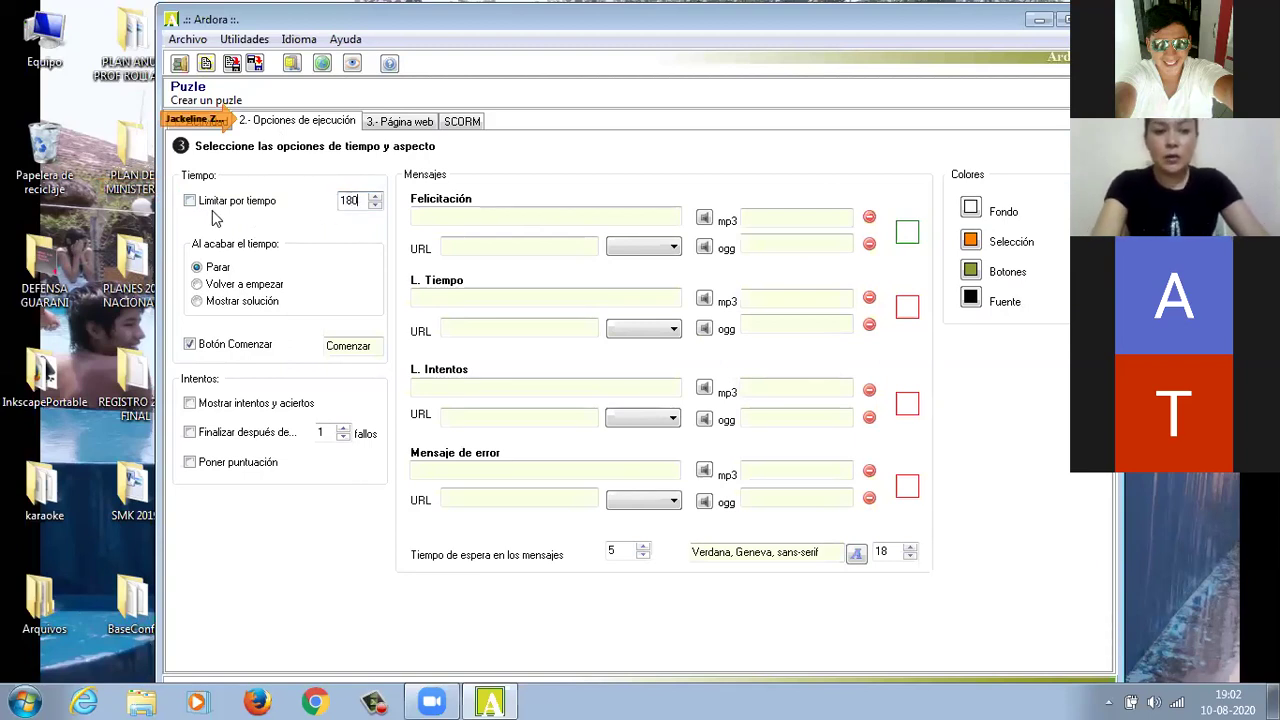
left_click(189, 202)
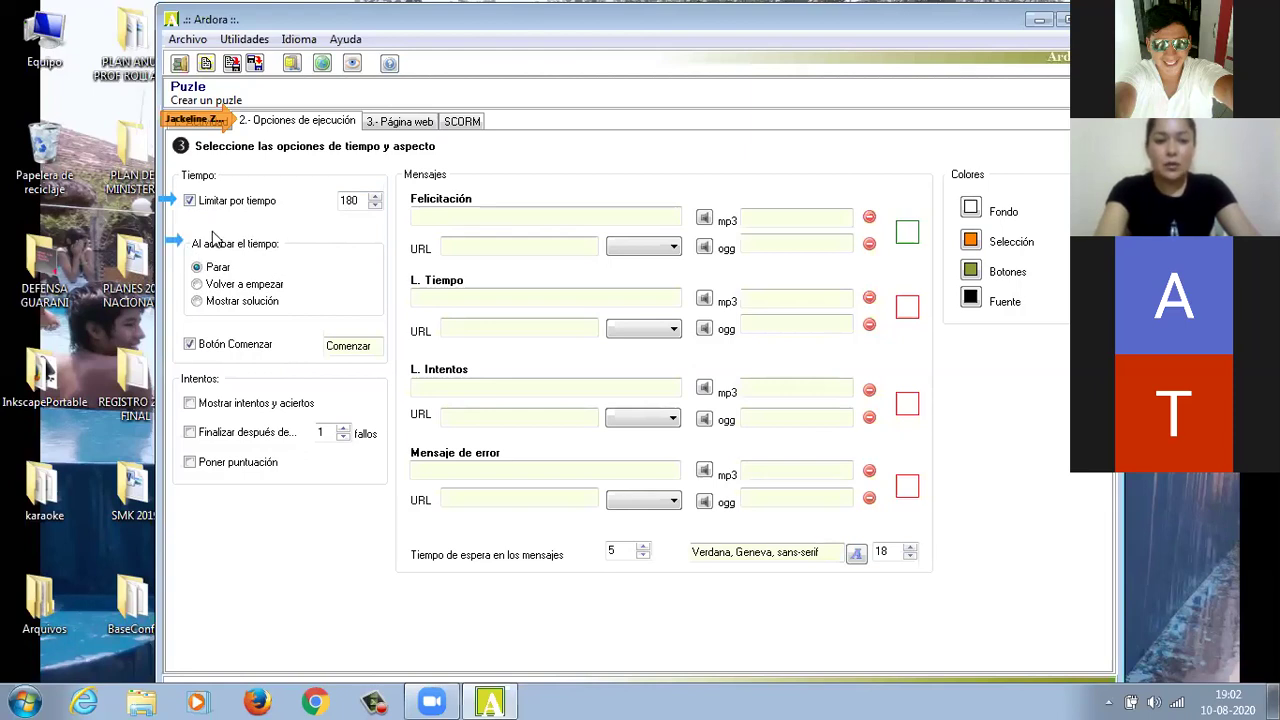
left_click(195, 244)
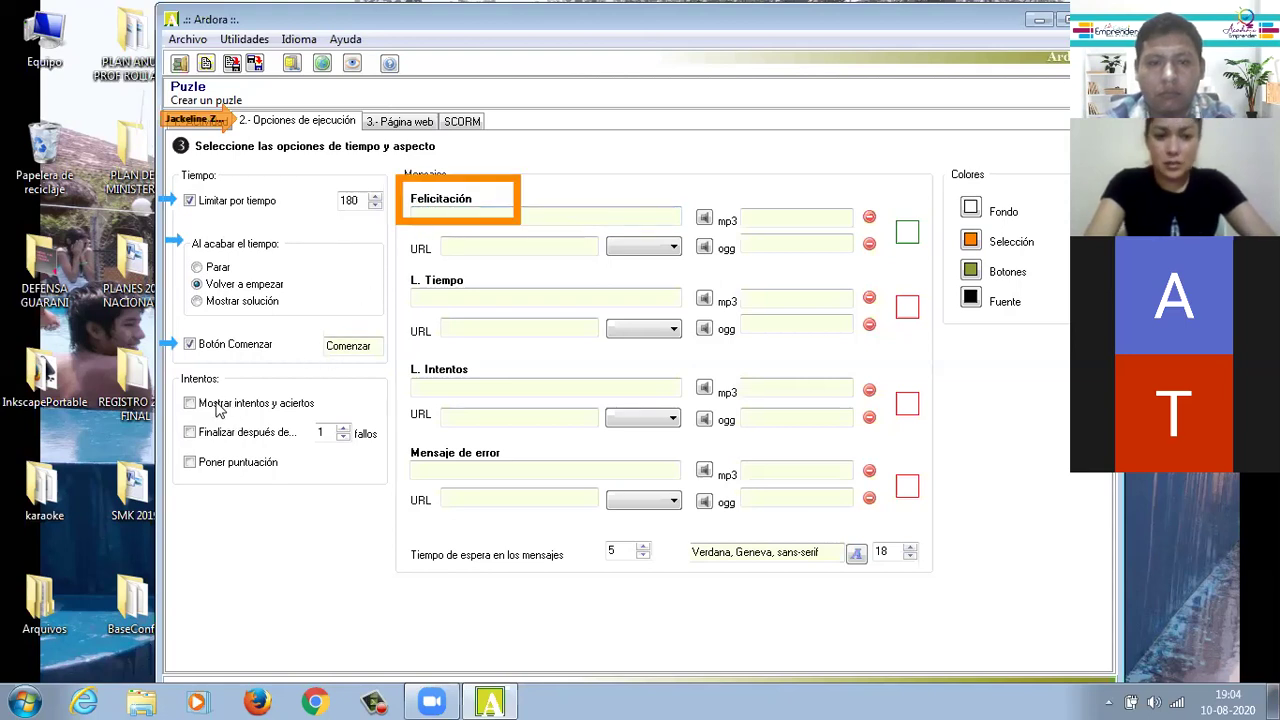
Step: Configure the messages with MUY BIEN as Felicitación, VUELVE A COMENZAR as Mensaje de error, and a waiting time of 3
left_click(440, 217)
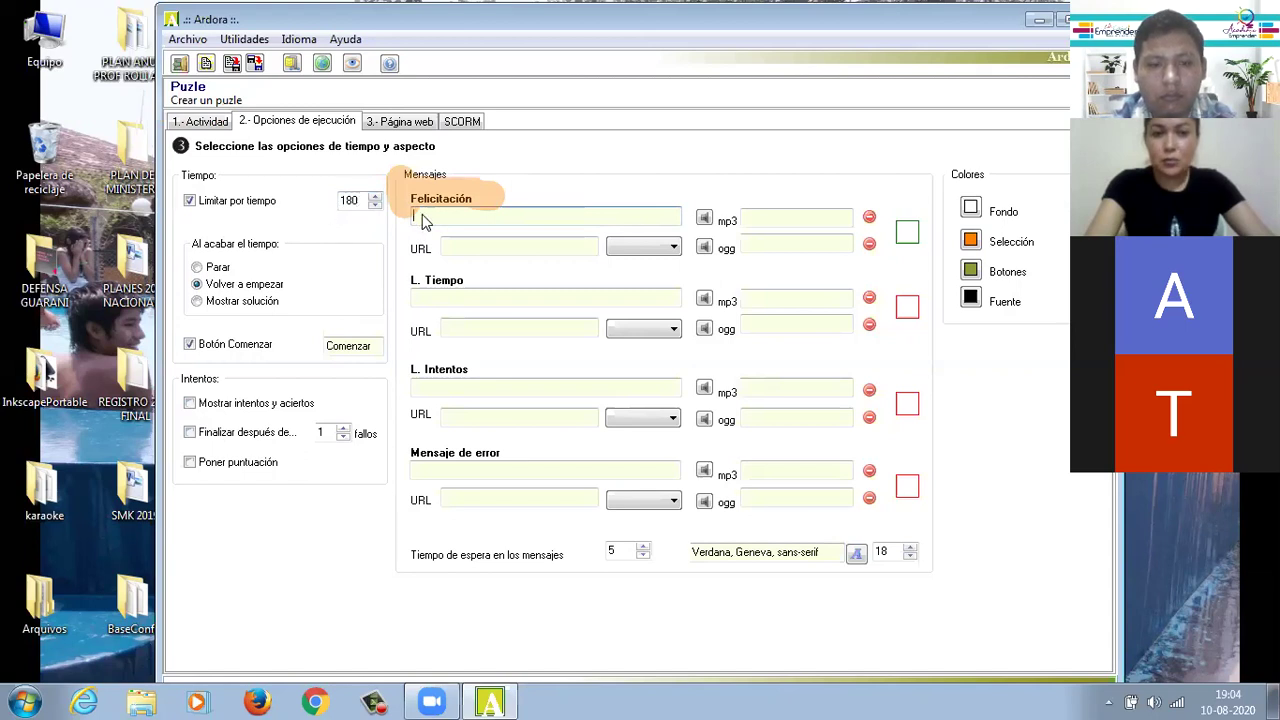
type("m")
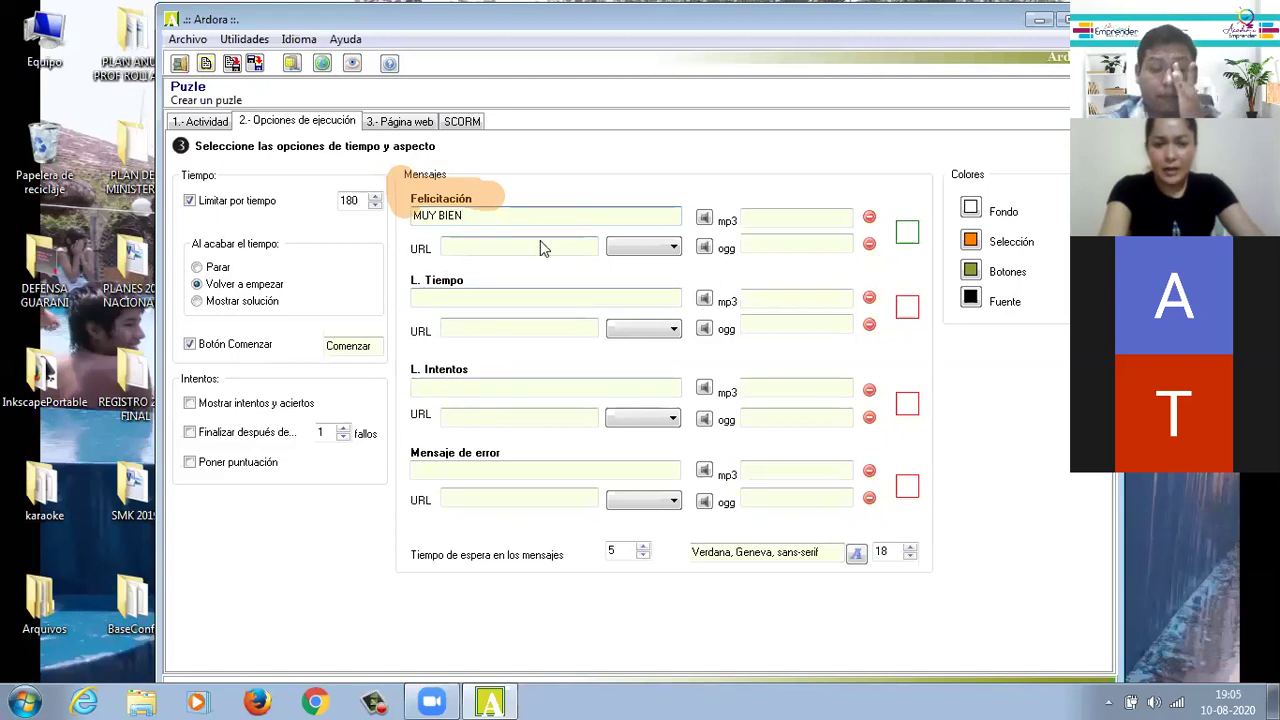
left_click(425, 474)
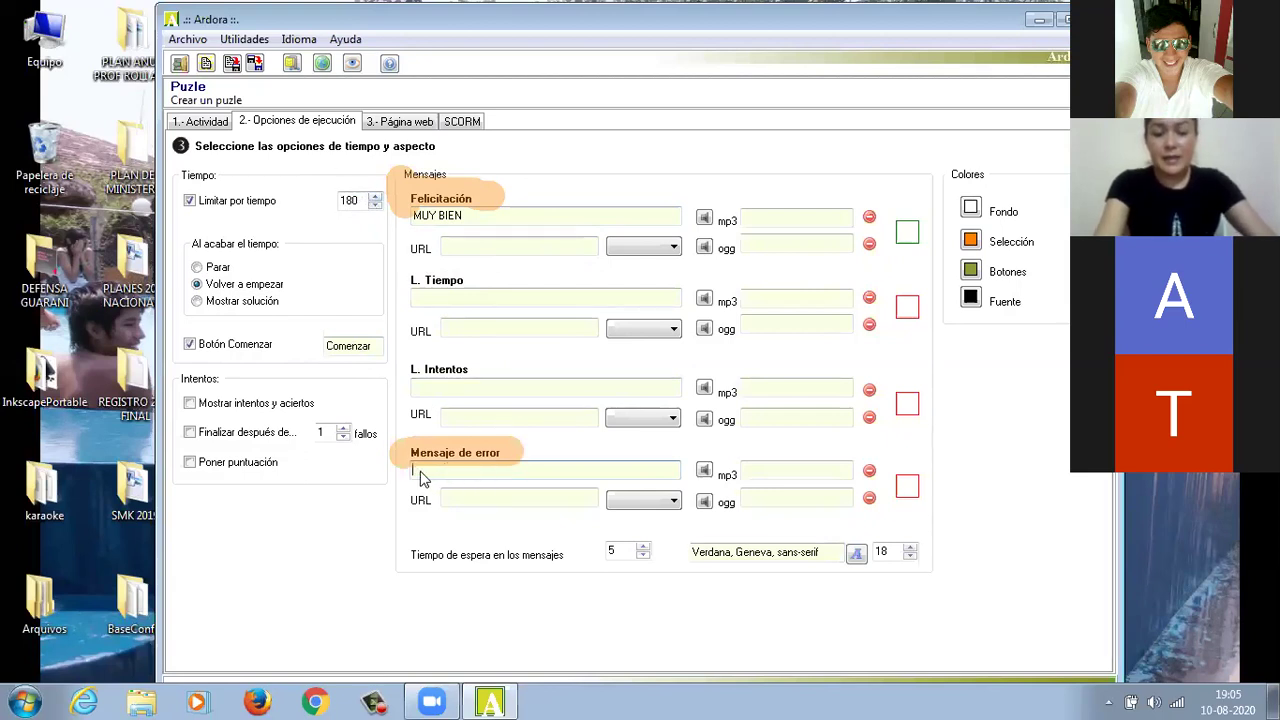
type("VUE")
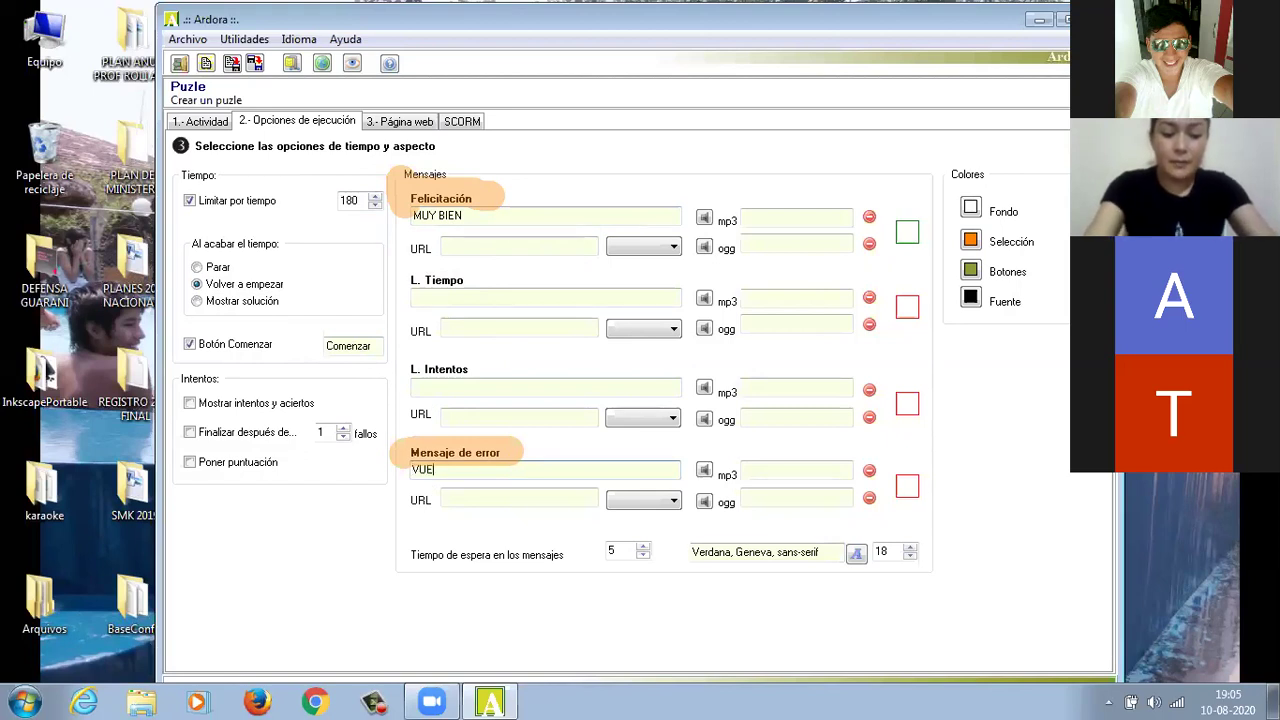
type("LVE A COMENZAR")
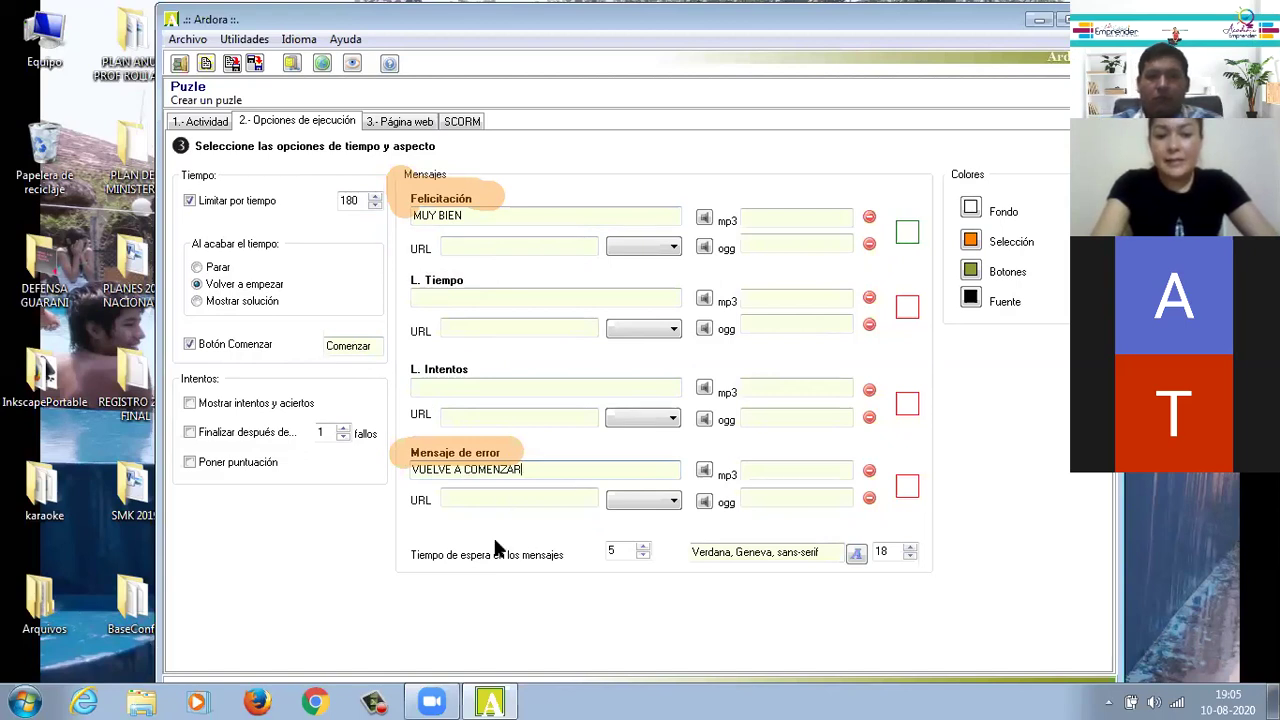
left_click(643, 556)
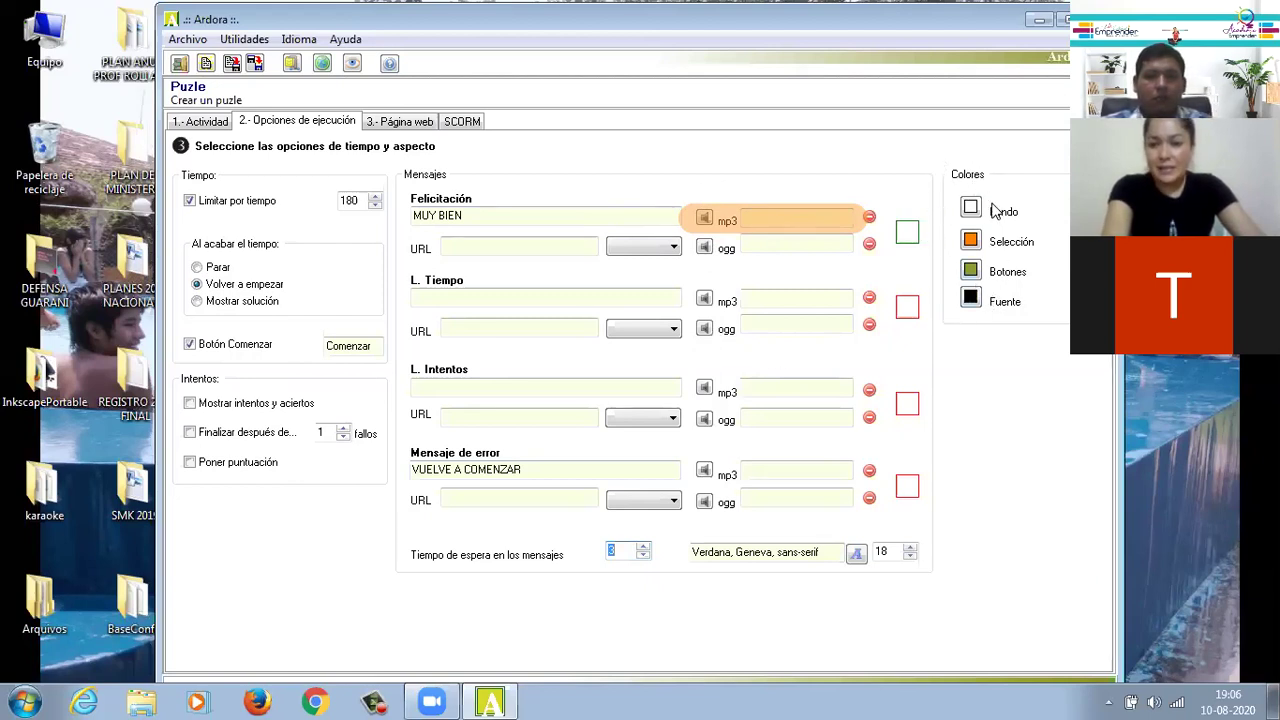
Step: Change the activity colours to magenta for Botones and yellow for Selección
left_click(972, 273)
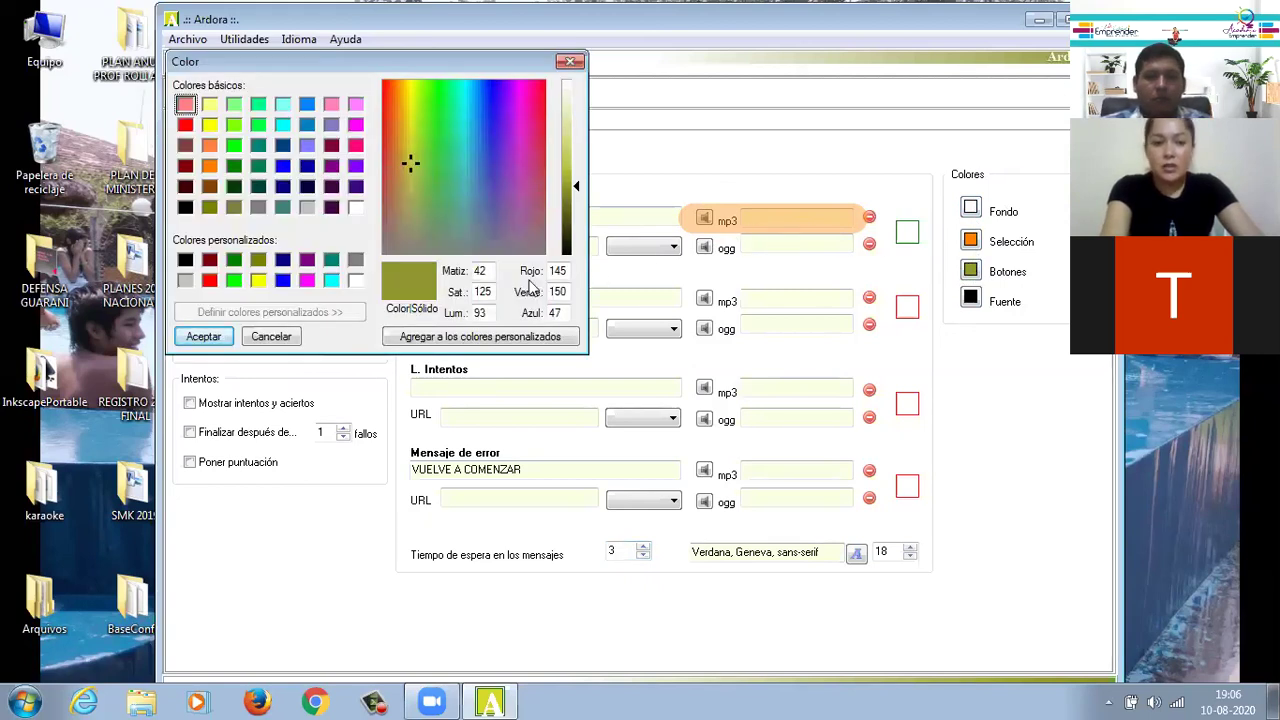
left_click(307, 281)
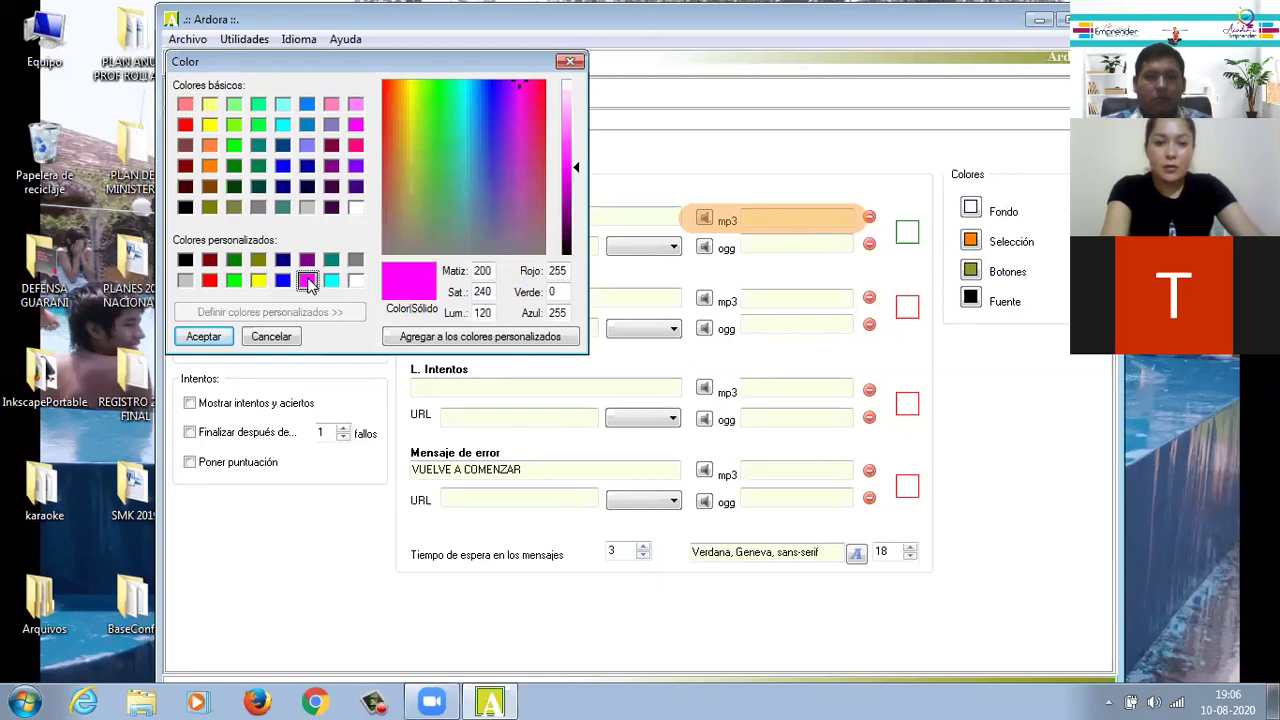
left_click(216, 342)
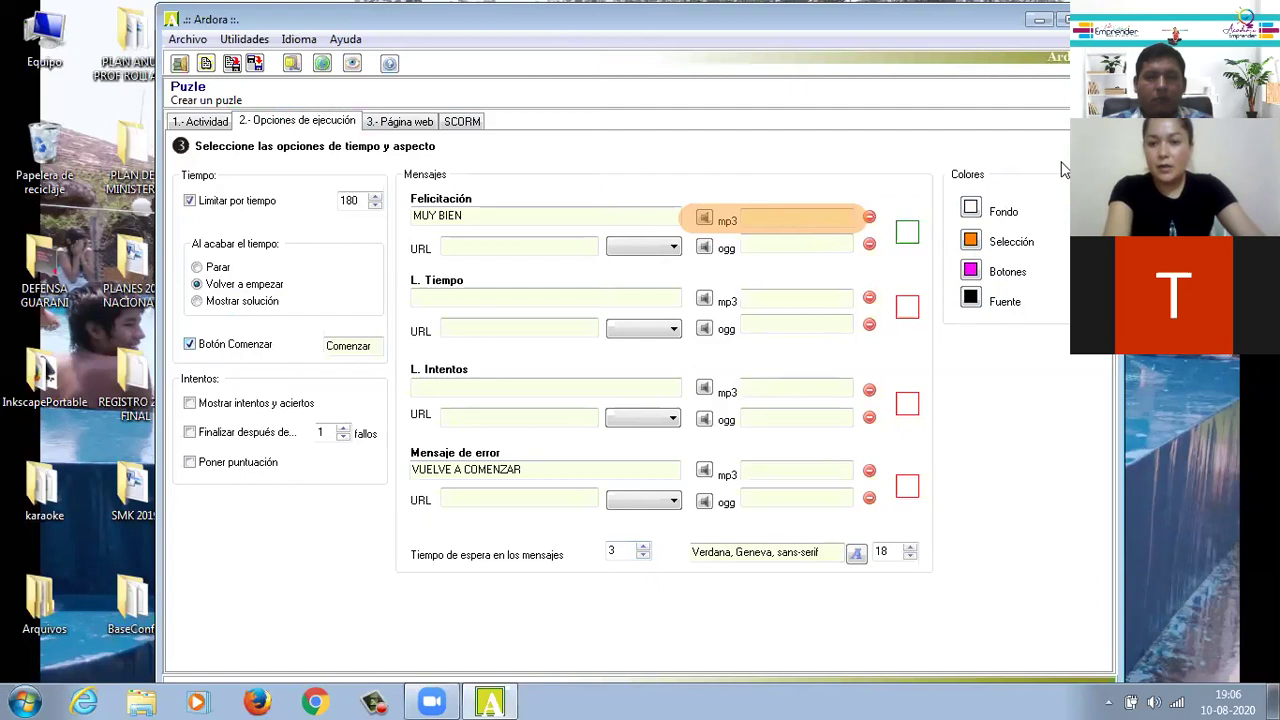
left_click(970, 271)
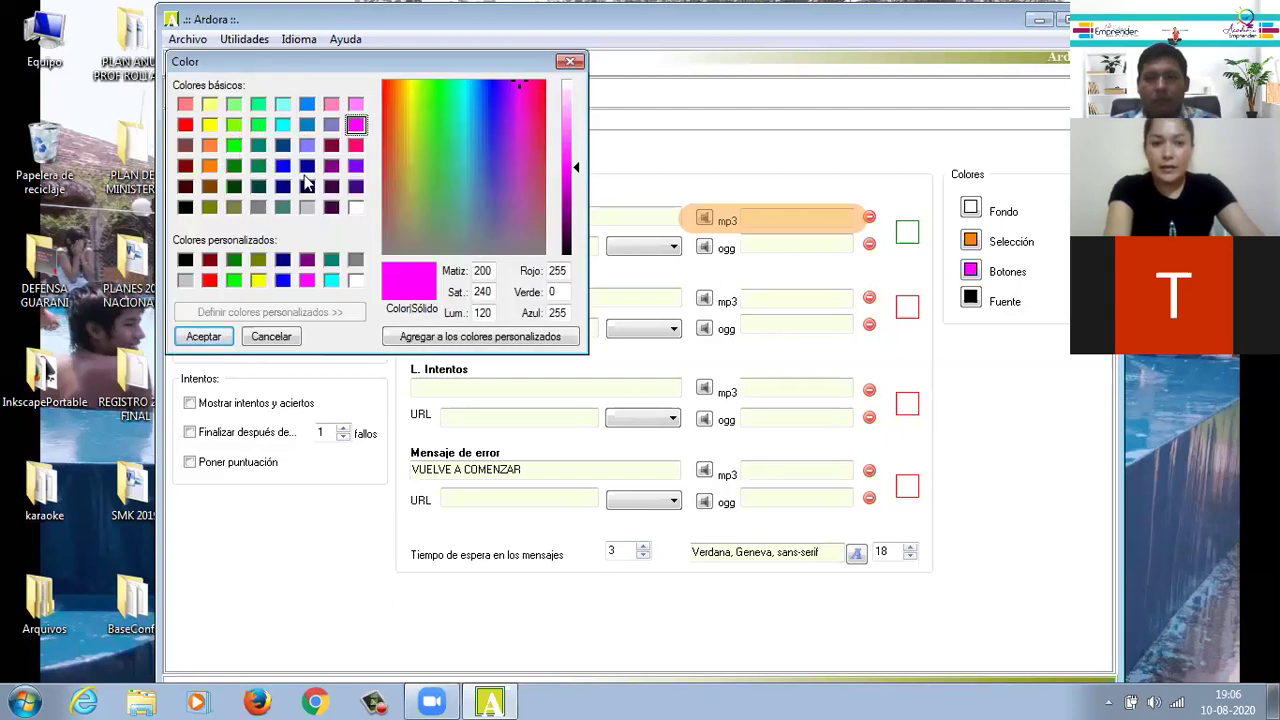
left_click(205, 337)
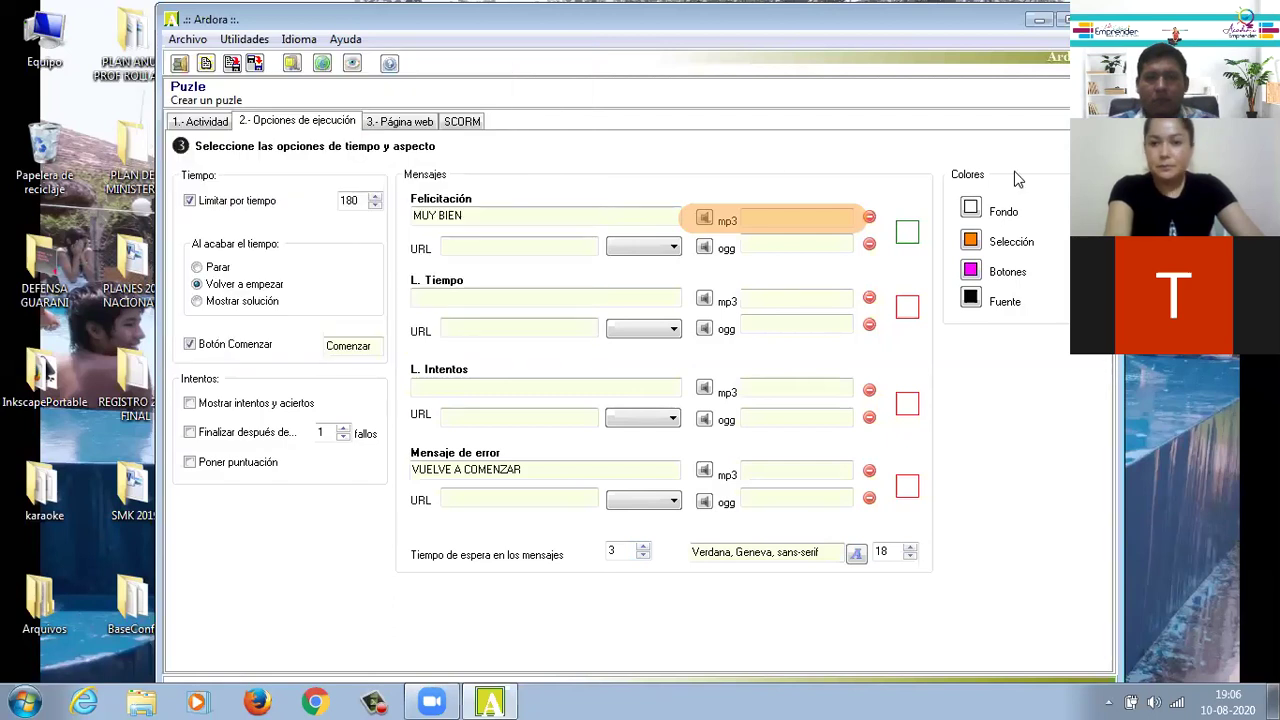
left_click(972, 242)
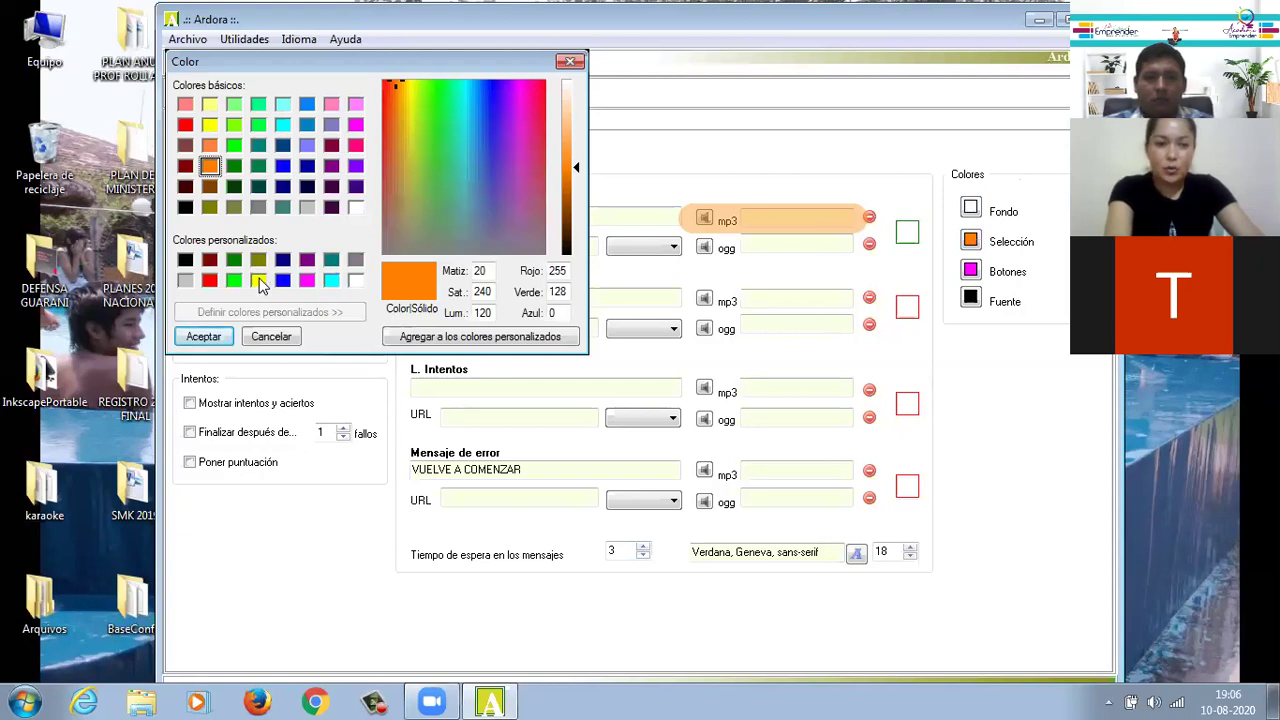
left_click(259, 281)
left_click(222, 339)
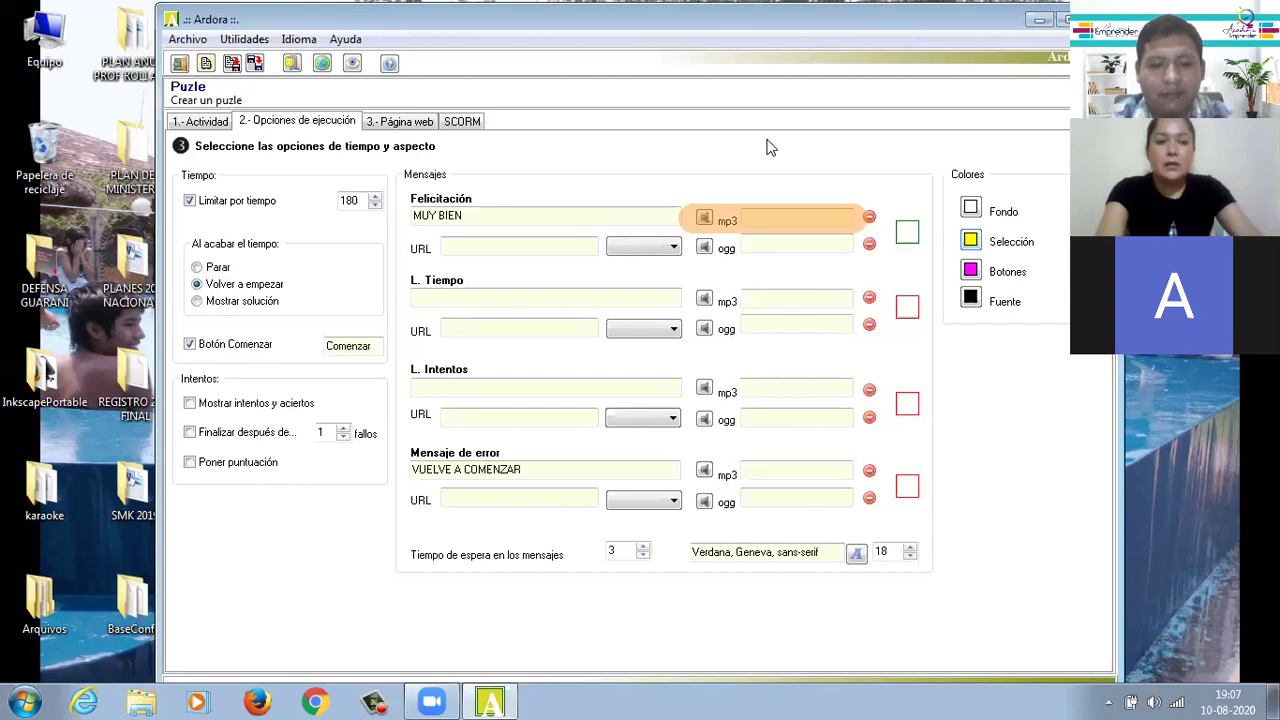
left_click(200, 121)
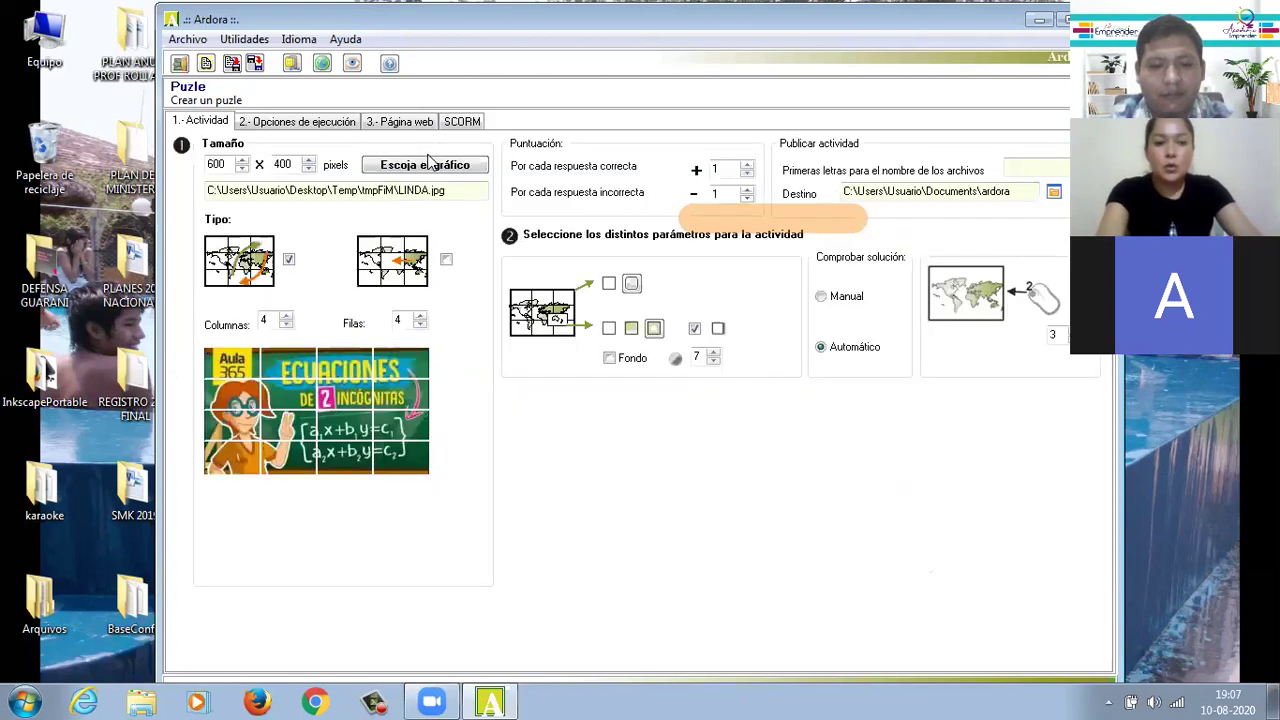
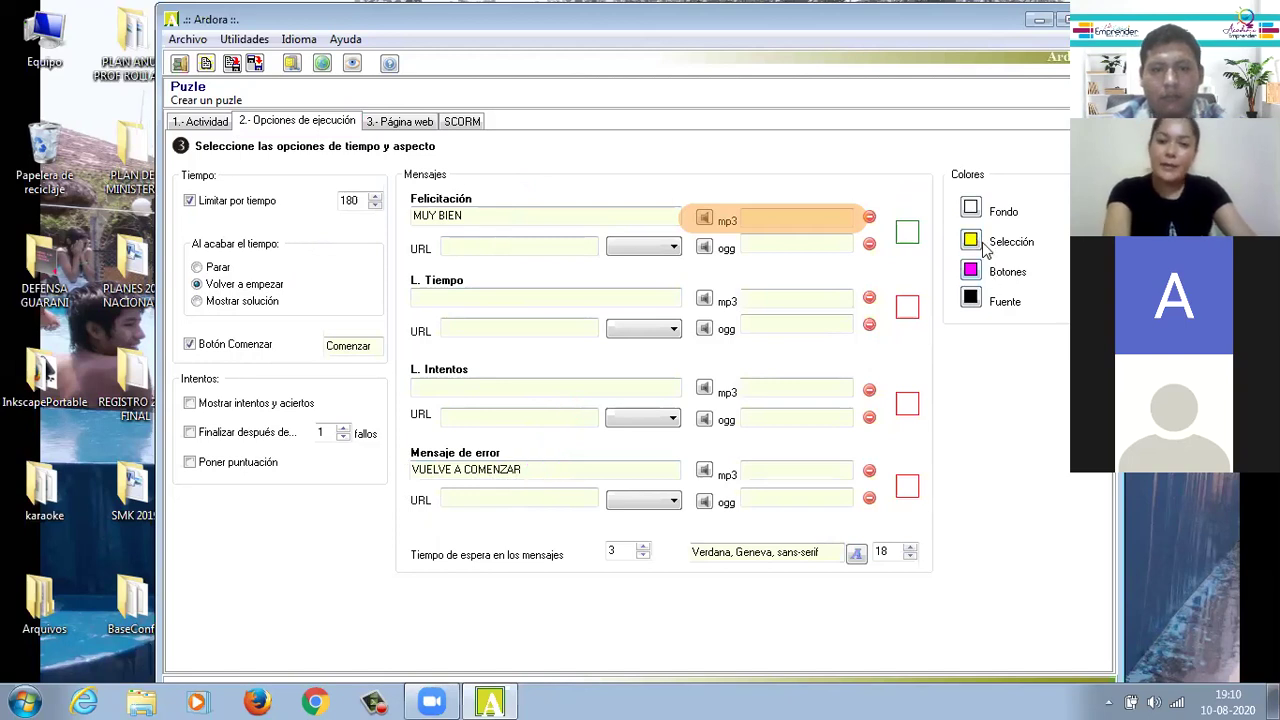
left_click(971, 242)
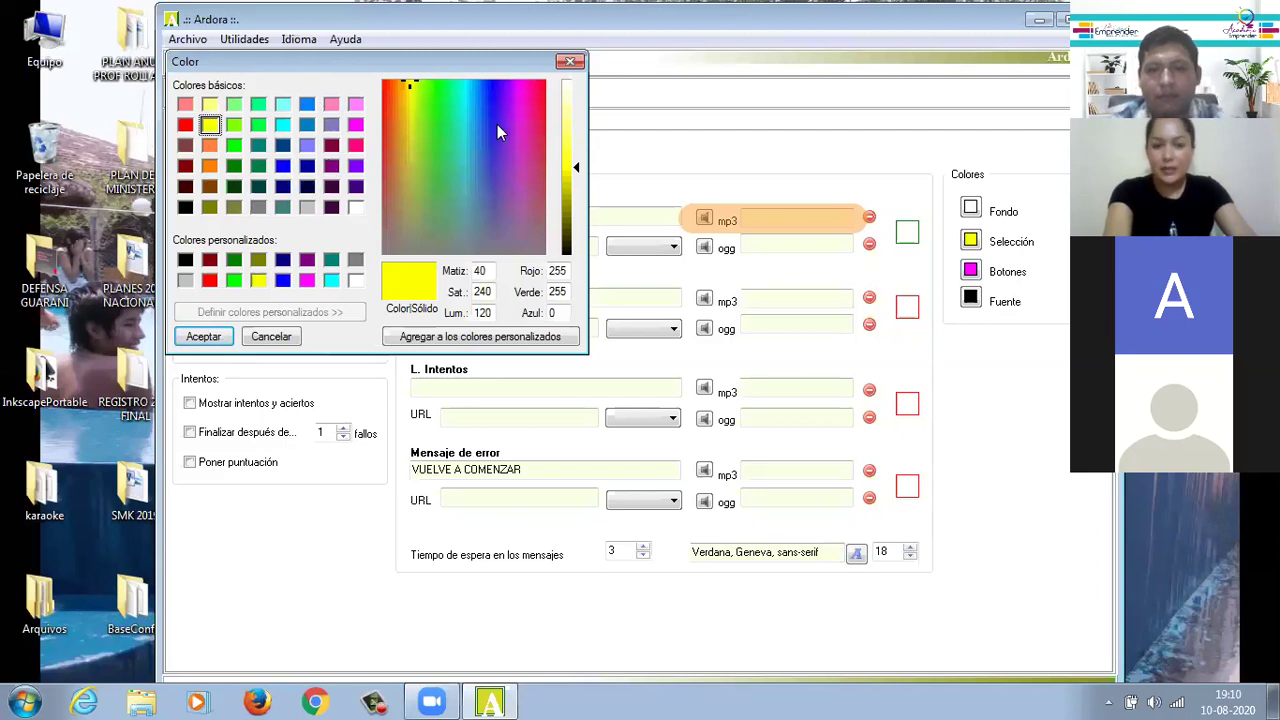
left_click(570, 63)
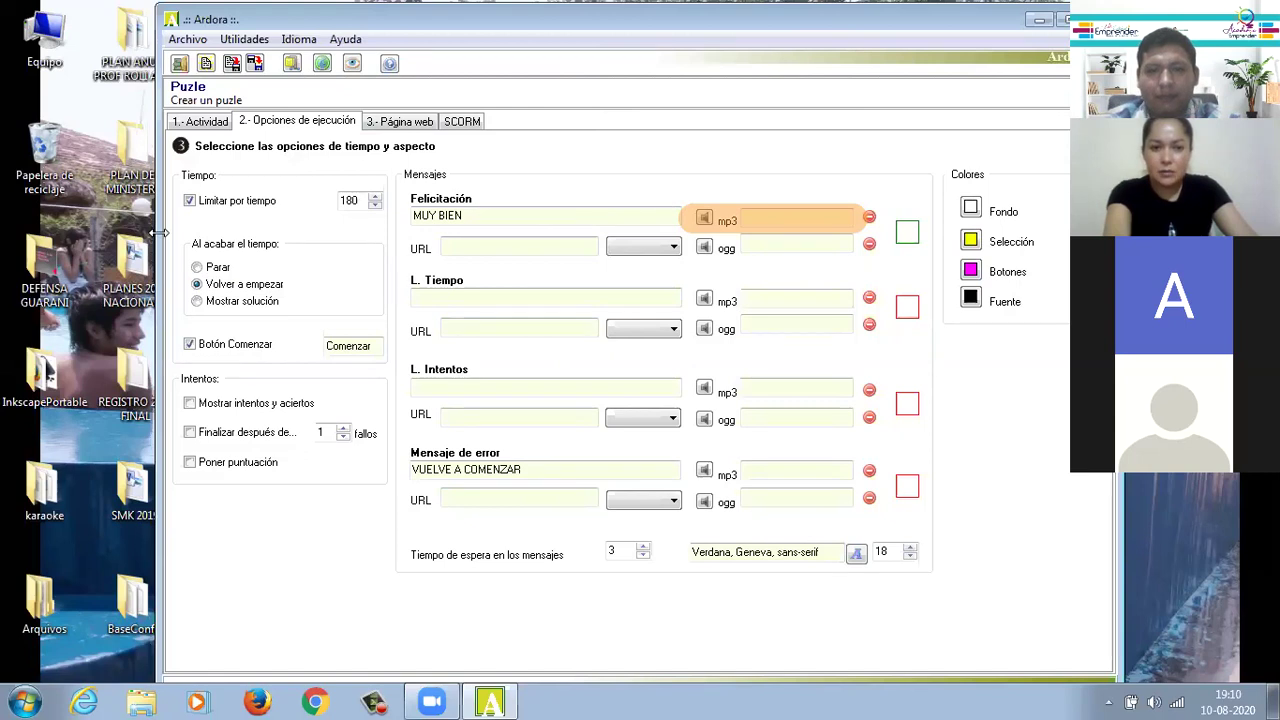
left_click_drag(160, 232, 131, 234)
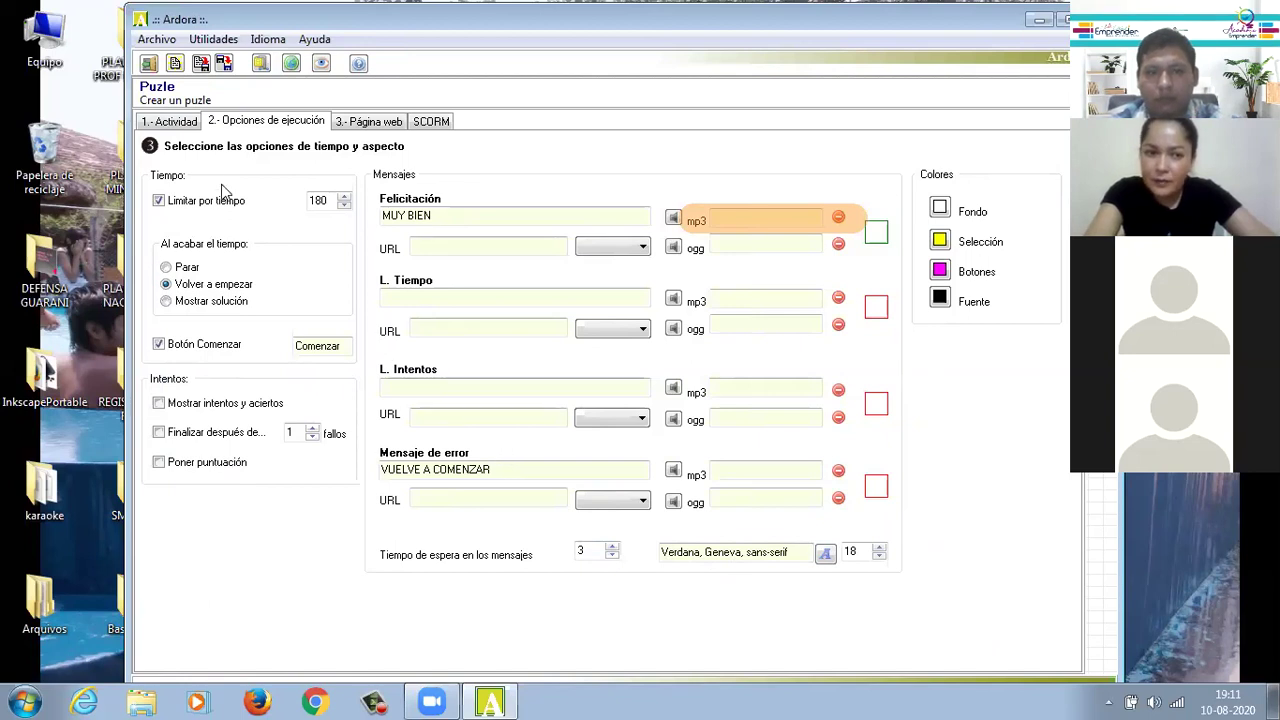
left_click(187, 124)
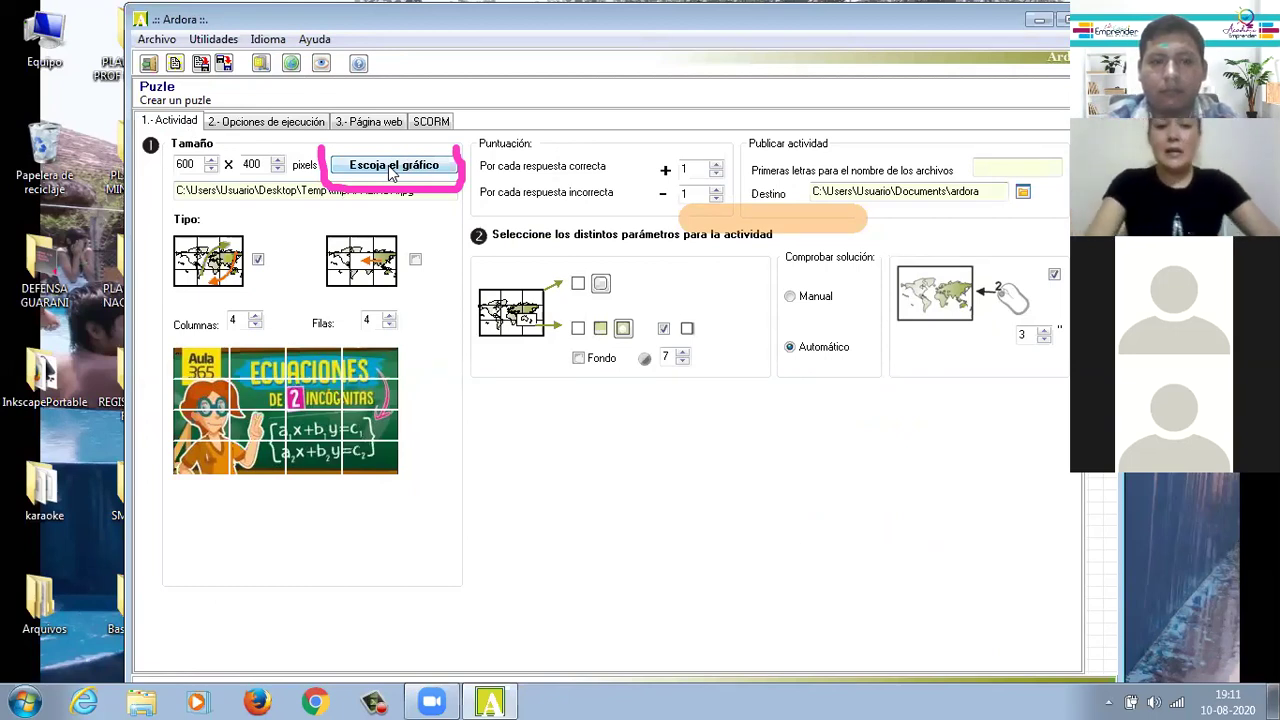
left_click(306, 124)
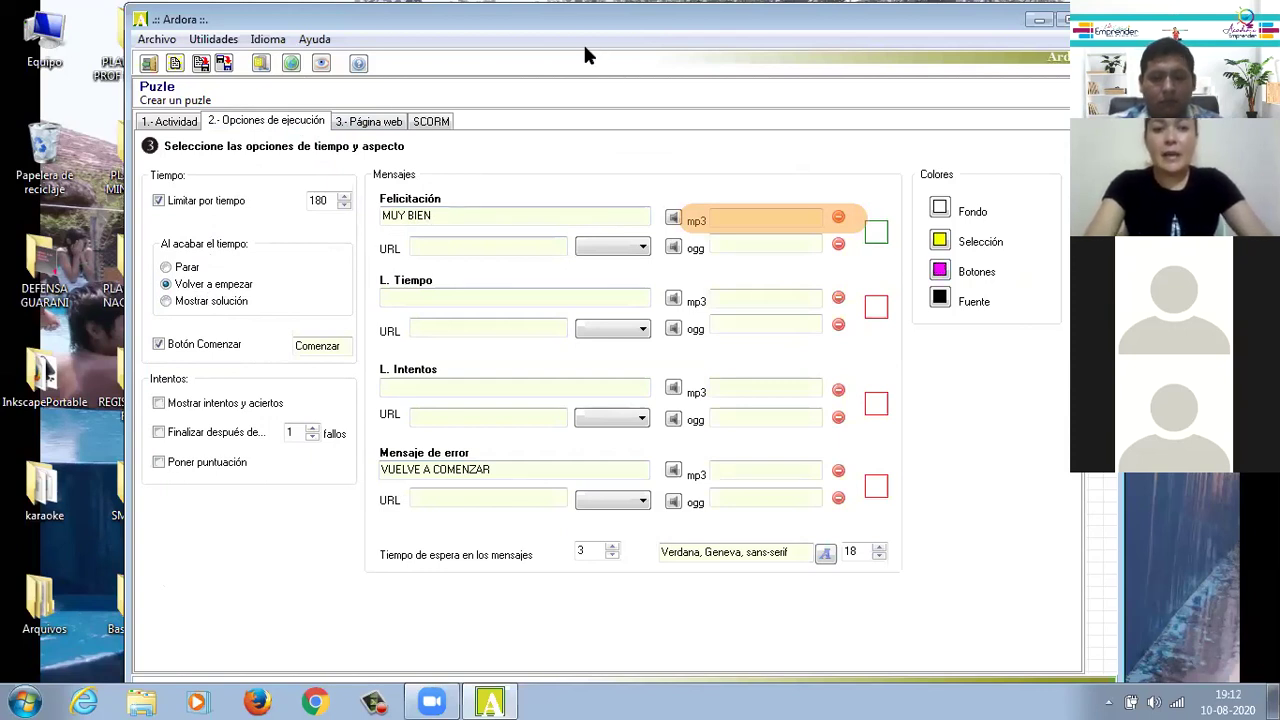
Step: Enter DESCUBRE LA IMAGEN OCULTA as the activity statement in the web page settings
left_click(366, 124)
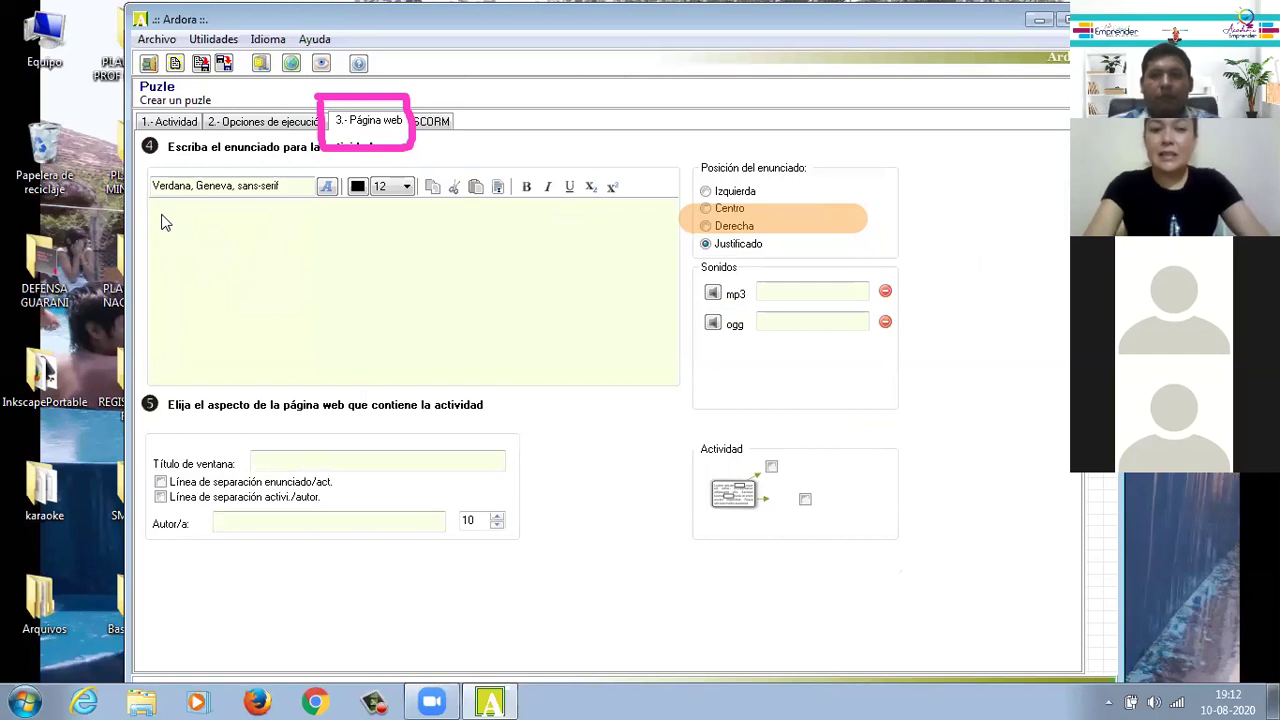
type("DESCUB")
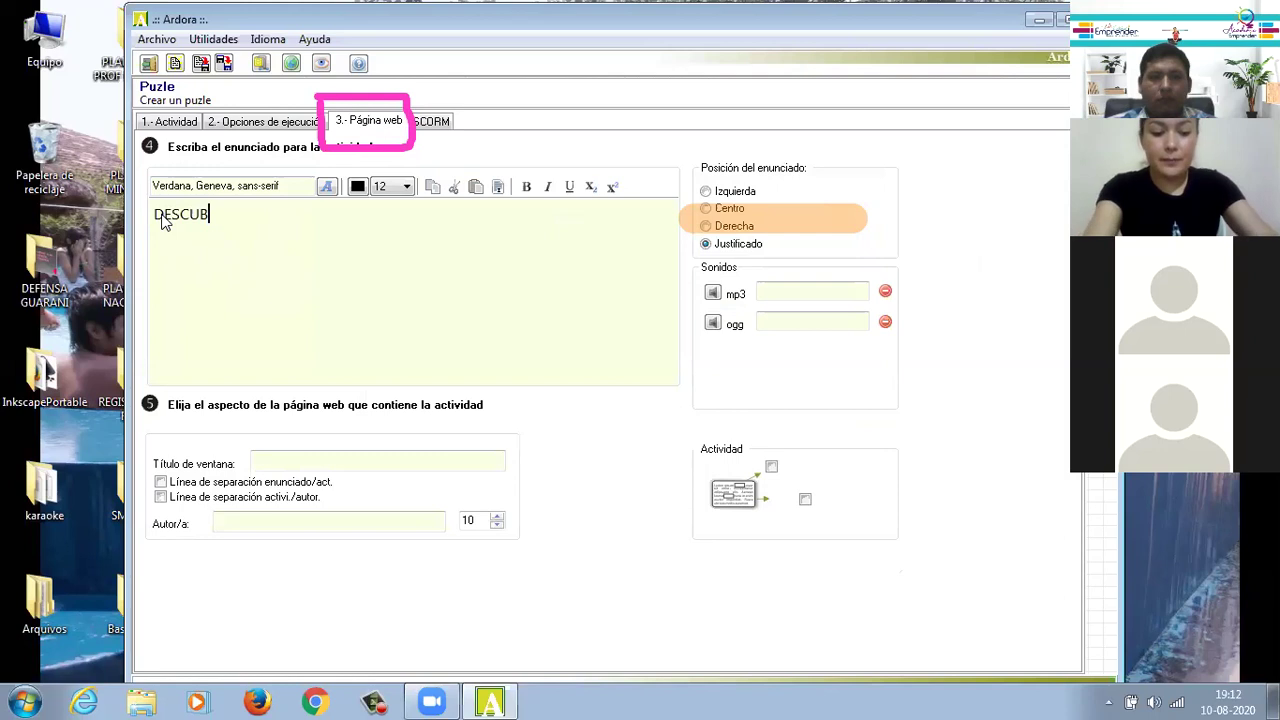
type("RE LA")
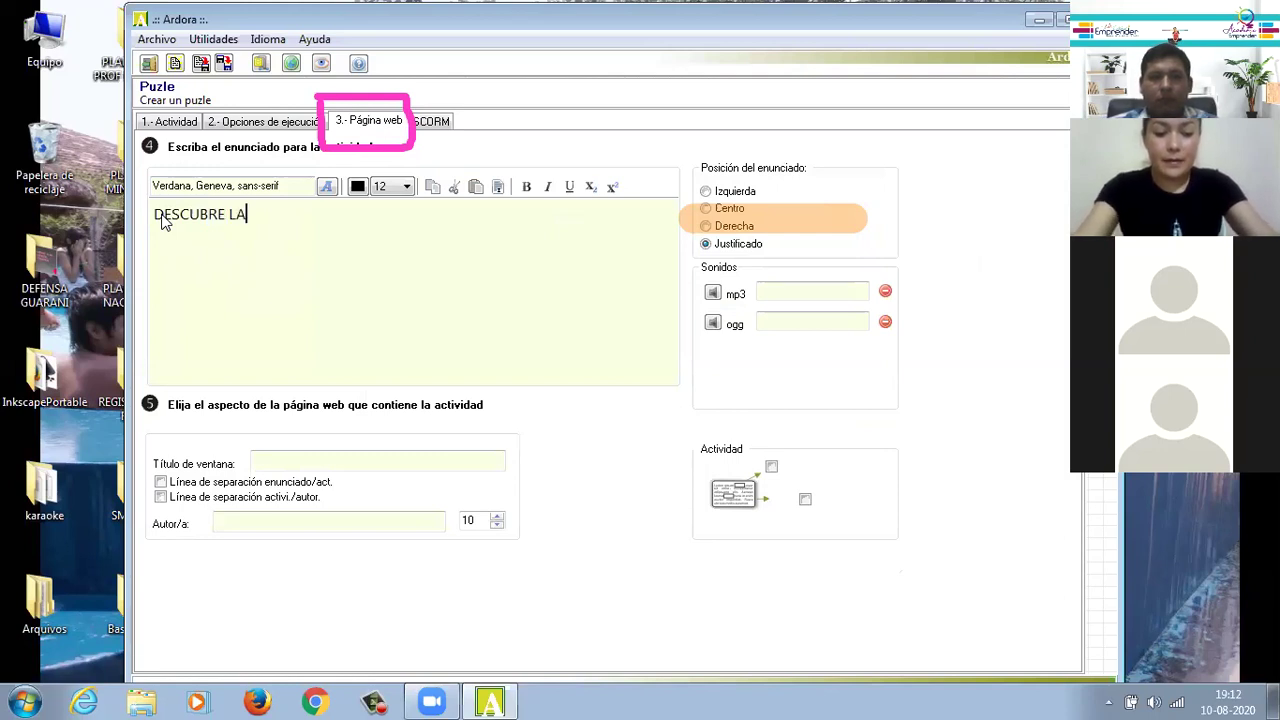
type(" IMAGEN OCULTA")
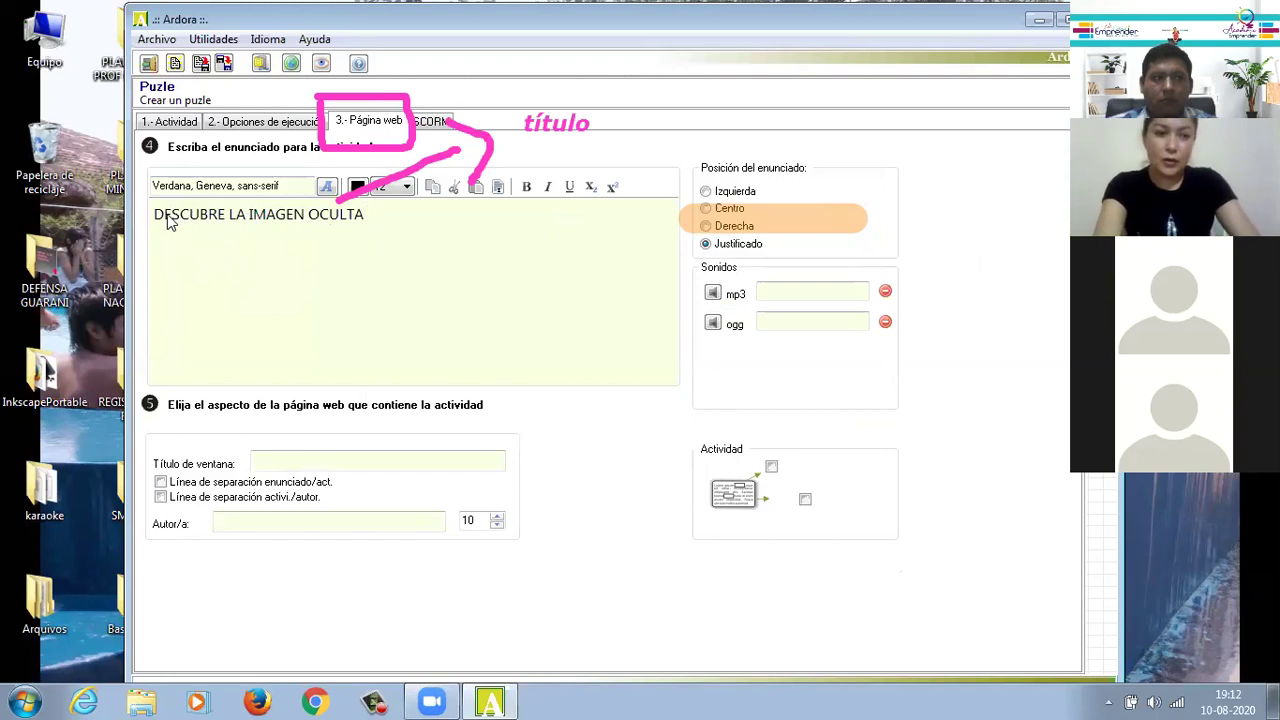
Step: Colour the whole statement text DESCUBRE LA IMAGEN OCULTA red
left_click_drag(157, 218, 370, 228)
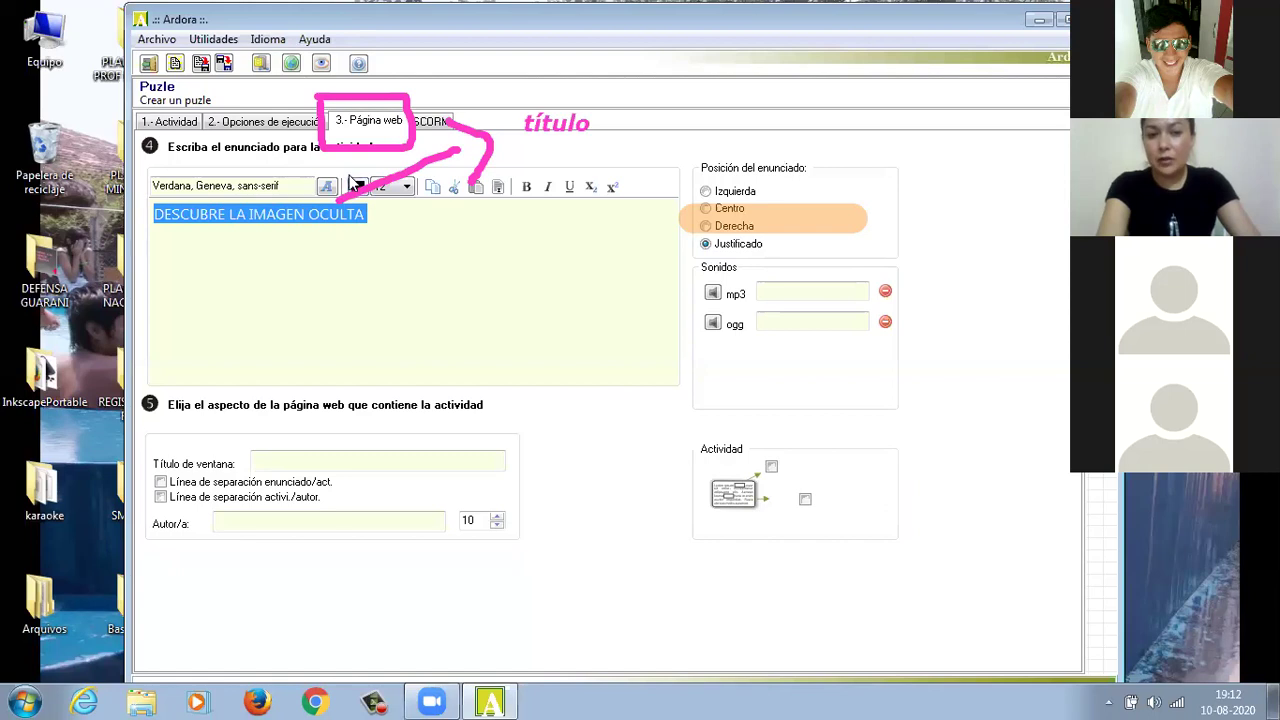
left_click(357, 191)
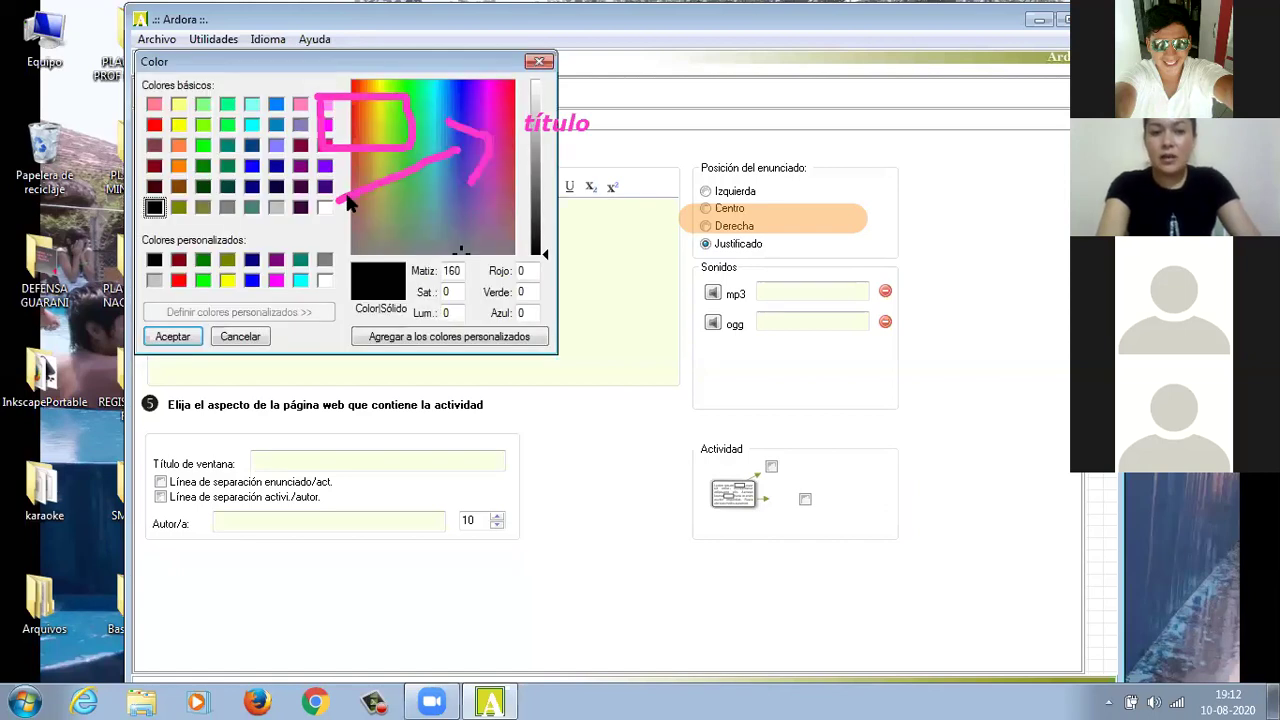
left_click(178, 281)
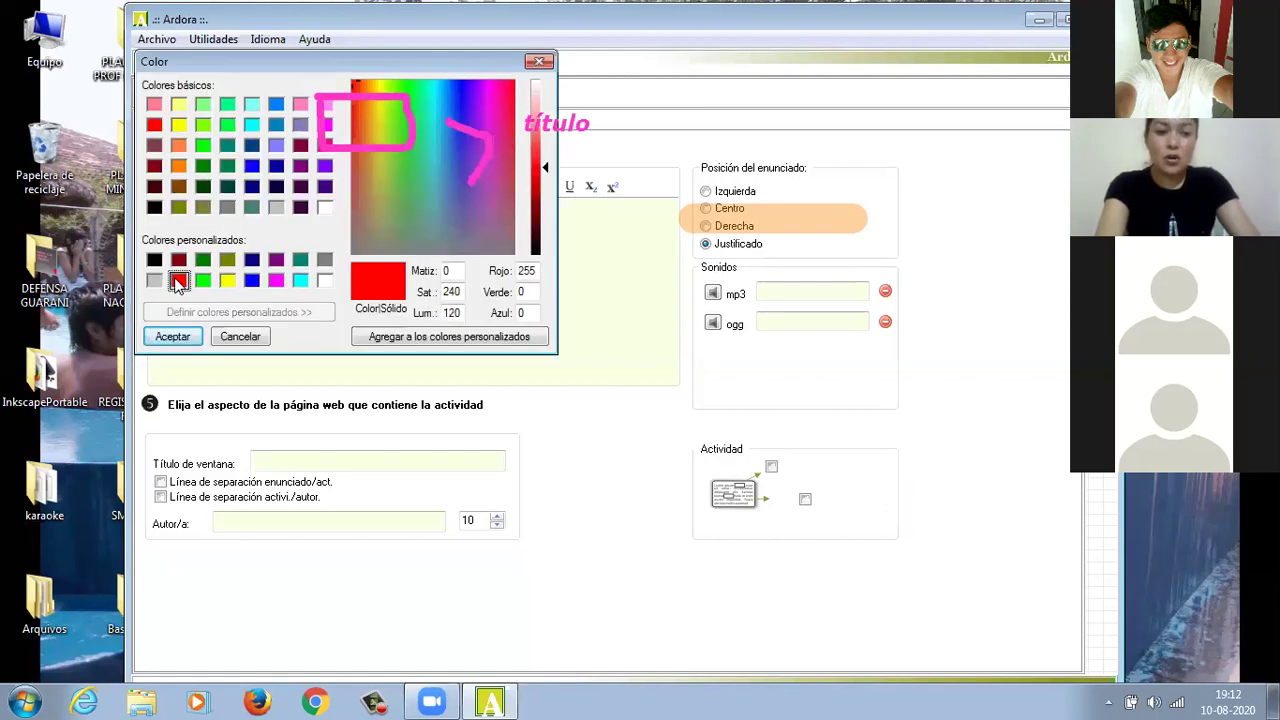
left_click(172, 337)
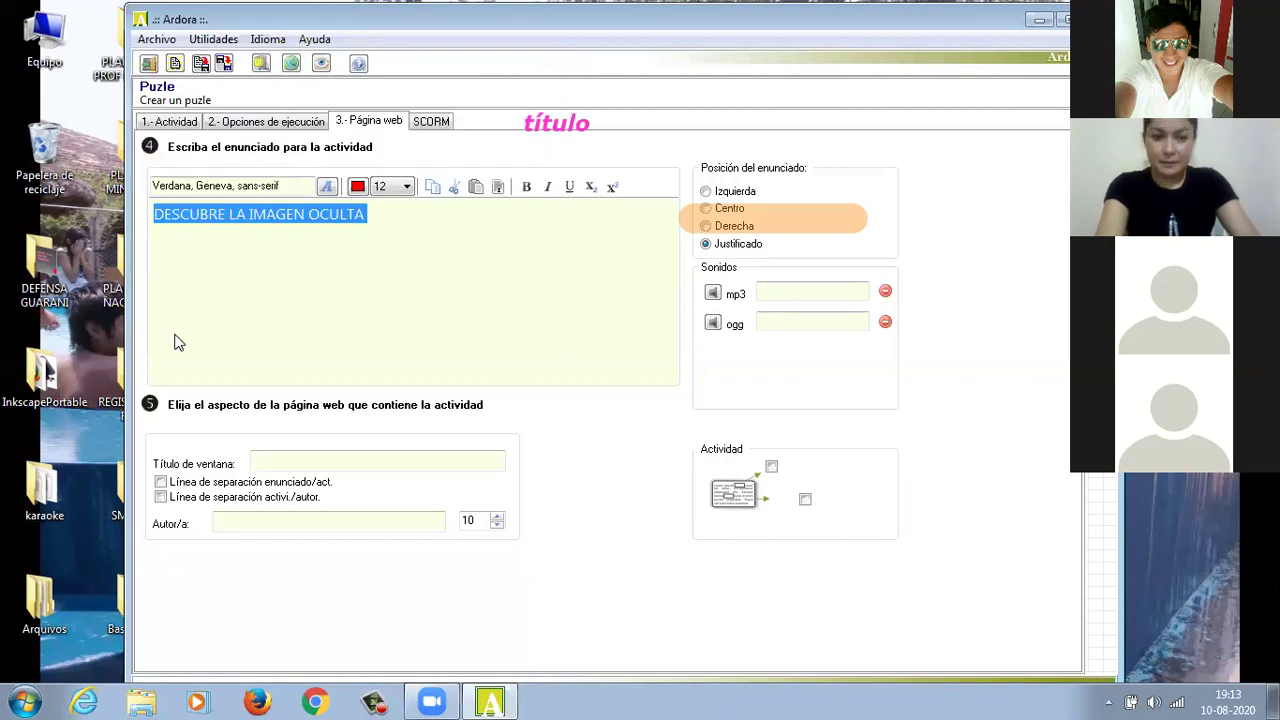
Step: Set the selected statement text to size 30 and italic
left_click(407, 188)
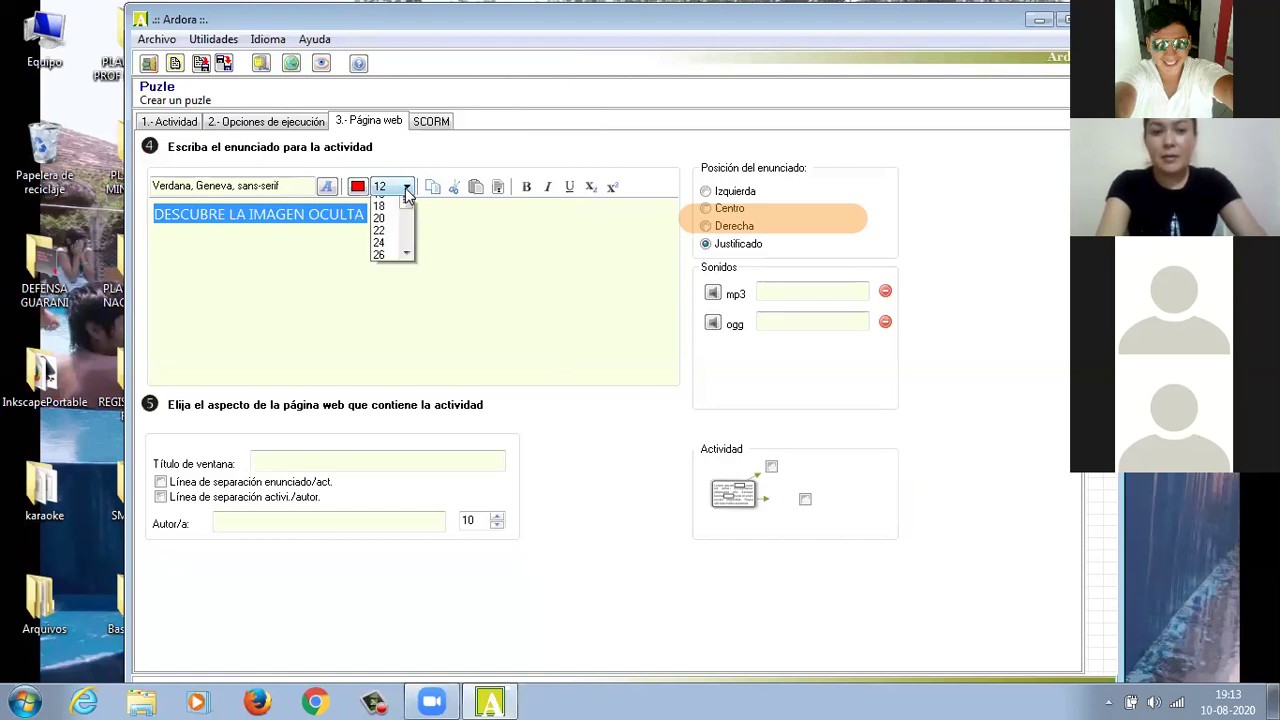
left_click(407, 248)
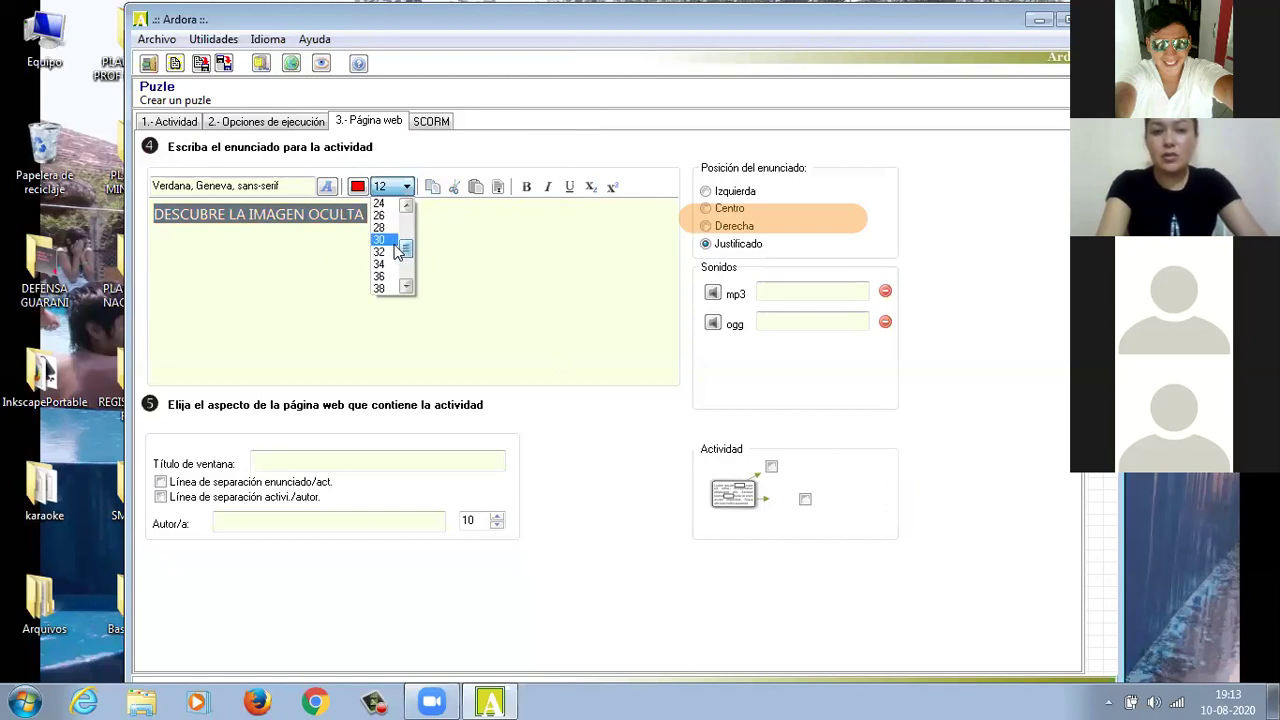
left_click(380, 240)
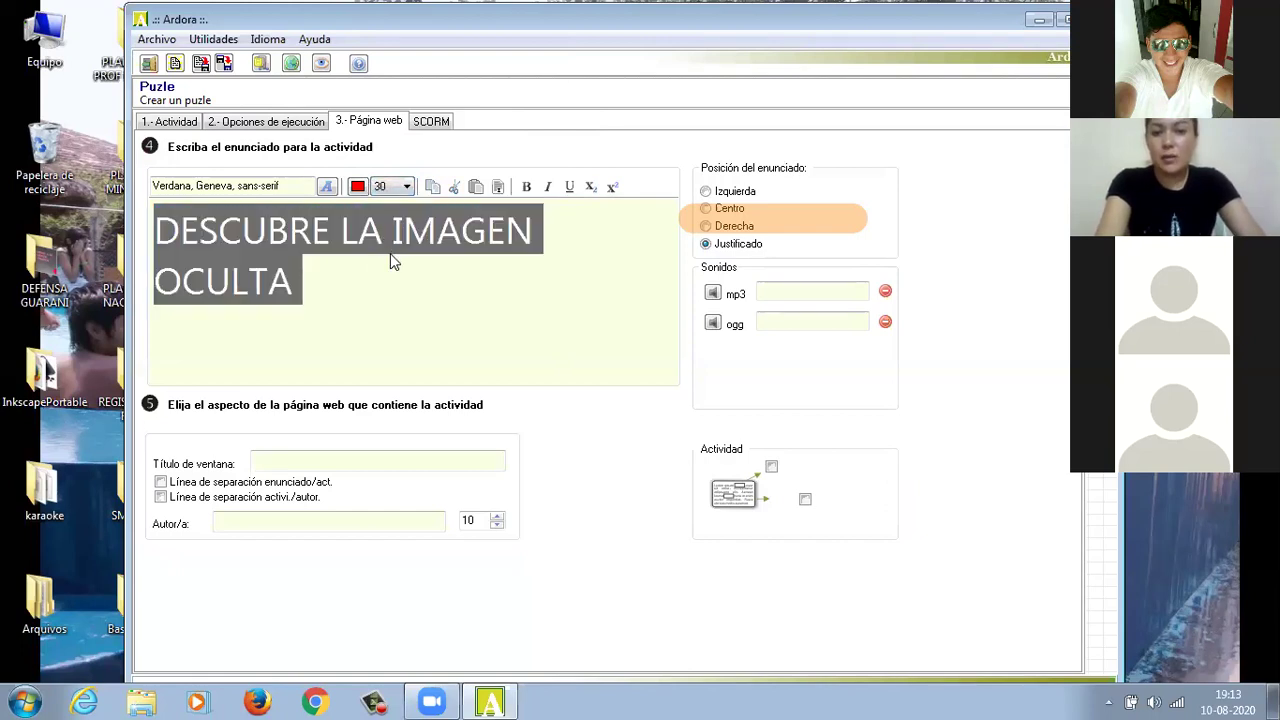
left_click(549, 189)
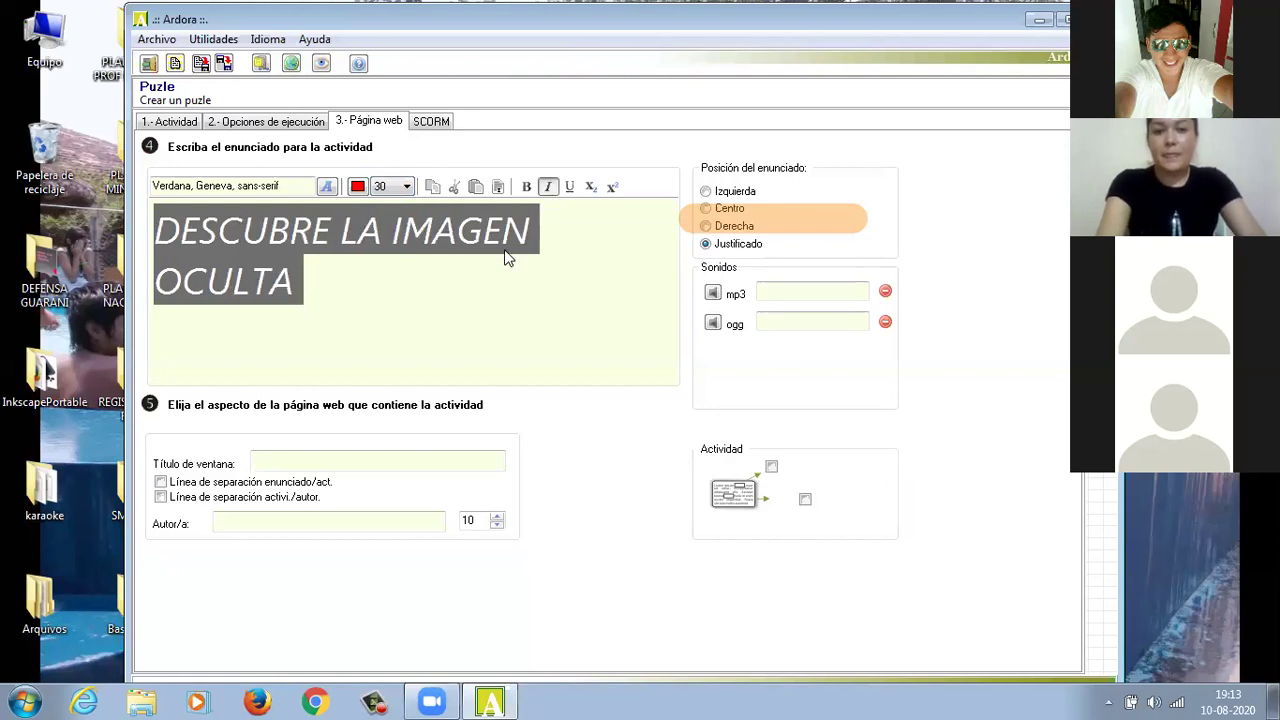
left_click(490, 272)
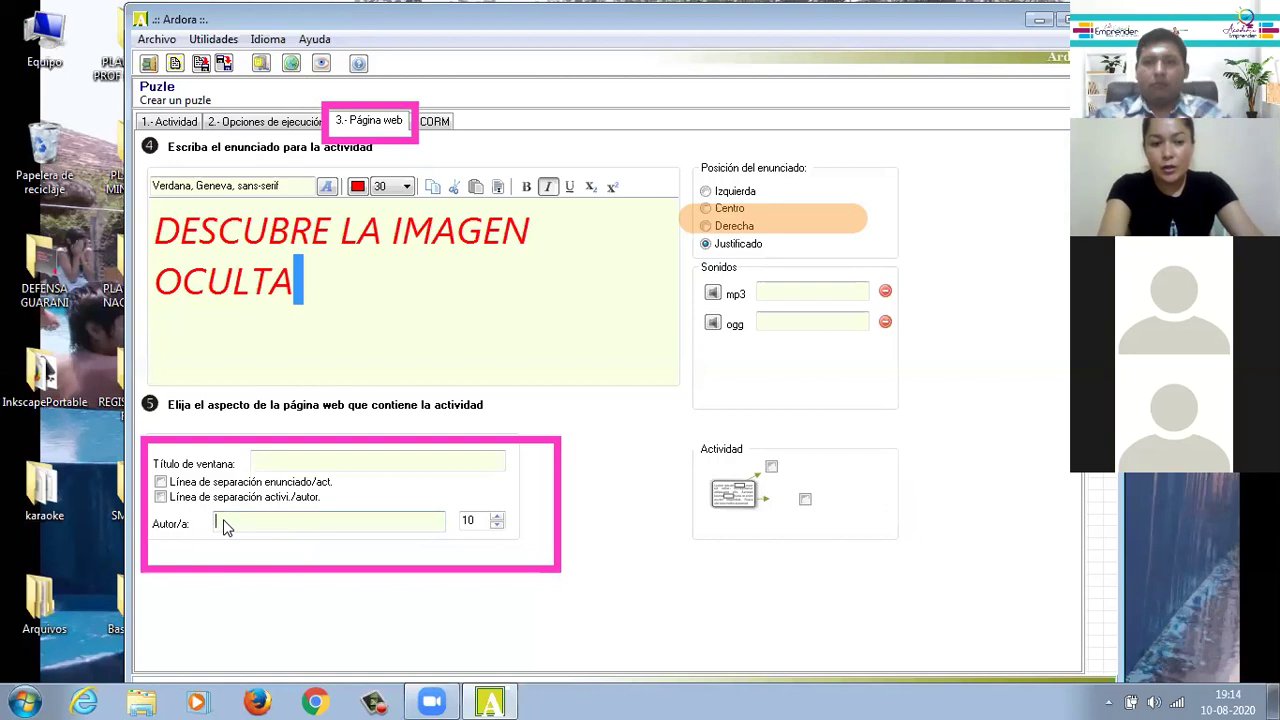
Step: Enter the author's full name in Autor/a and set its text size to 15
type("Li")
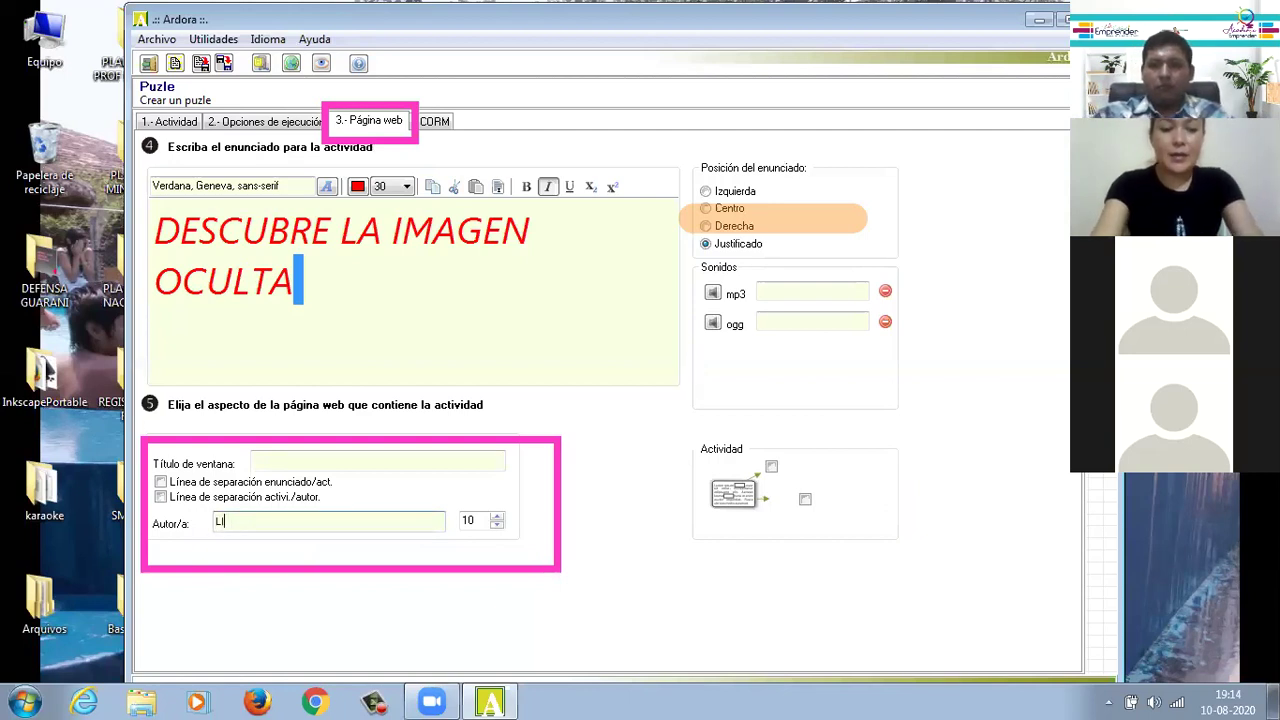
type("NDAU")
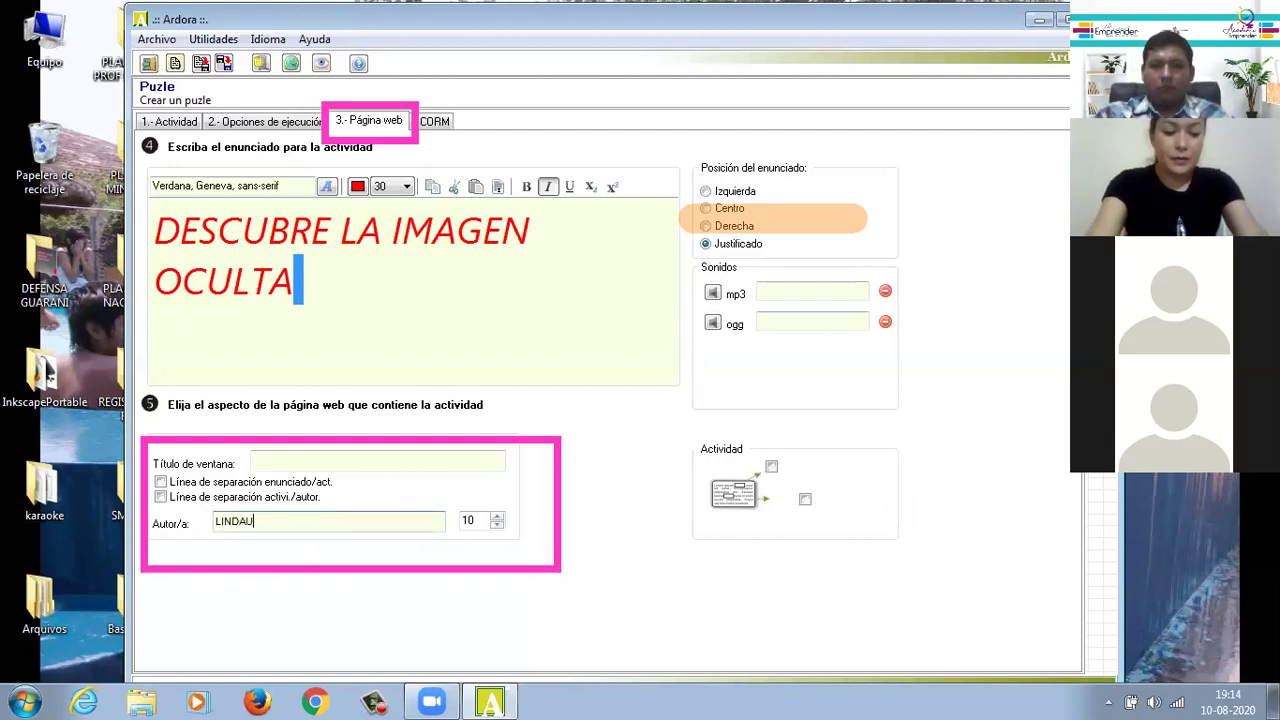
type("RA ALV")
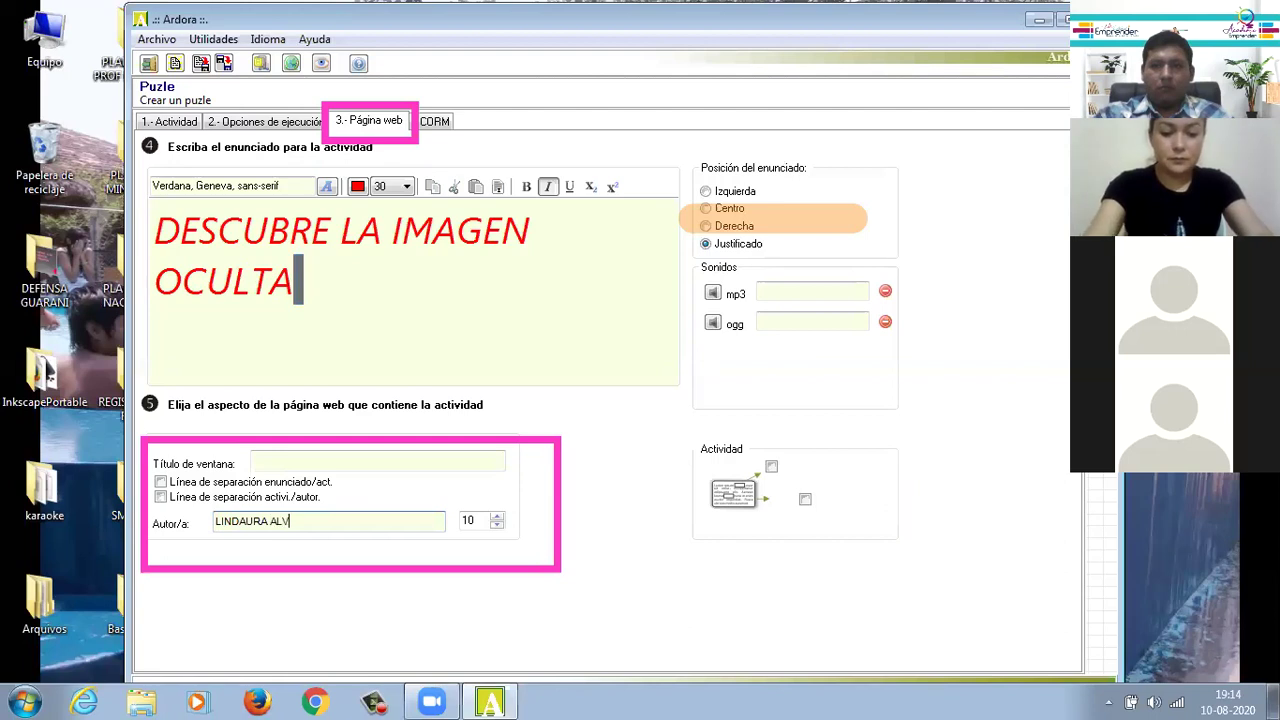
type("IS CABALLERO")
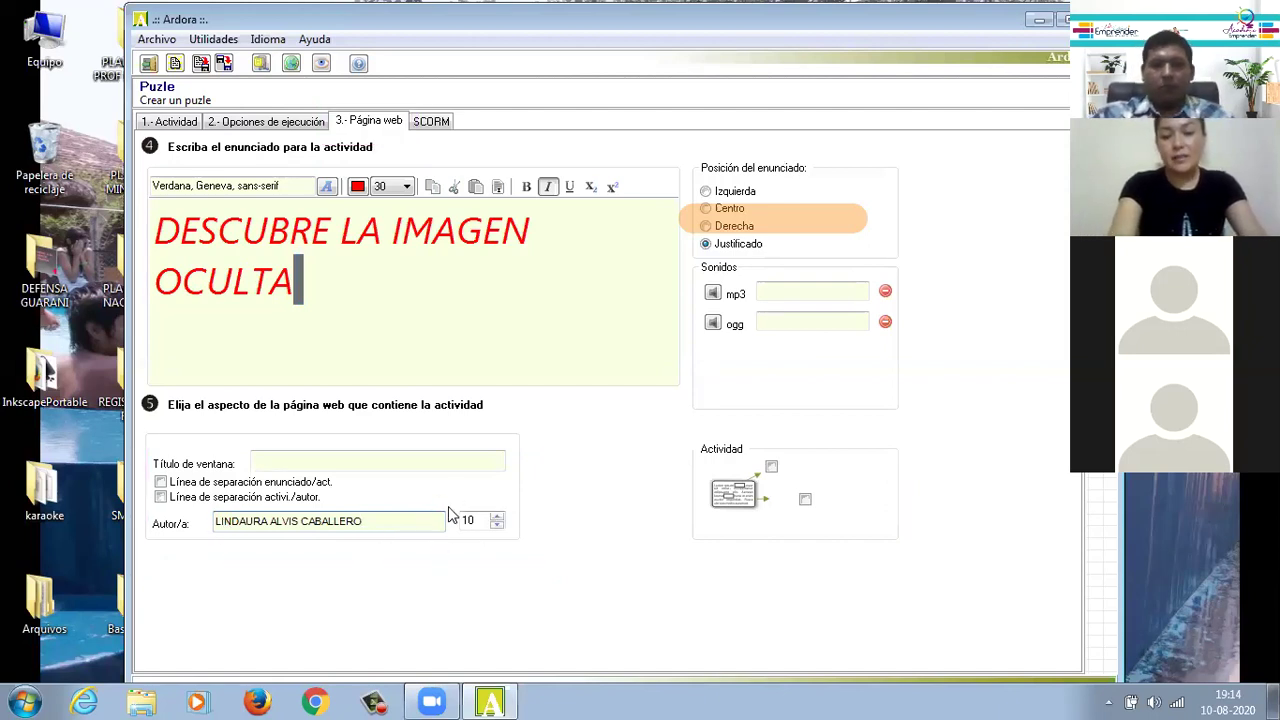
left_click(496, 516)
left_click(496, 516)
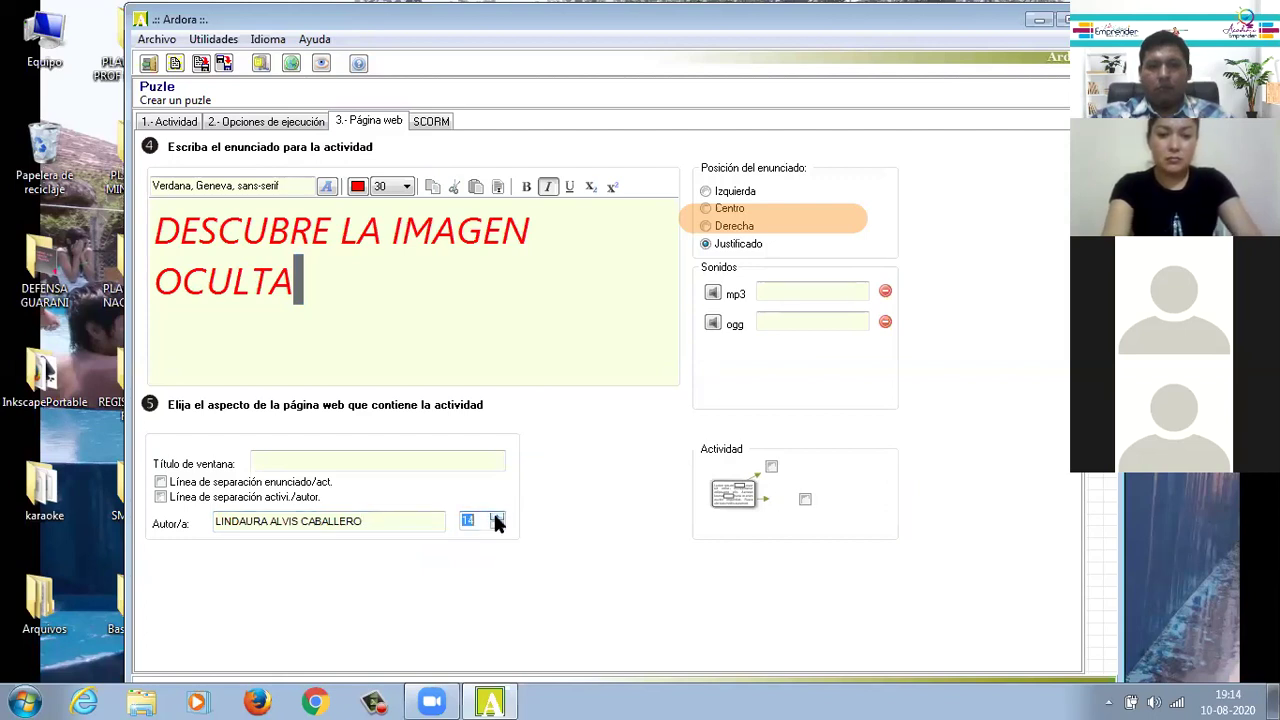
left_click(496, 516)
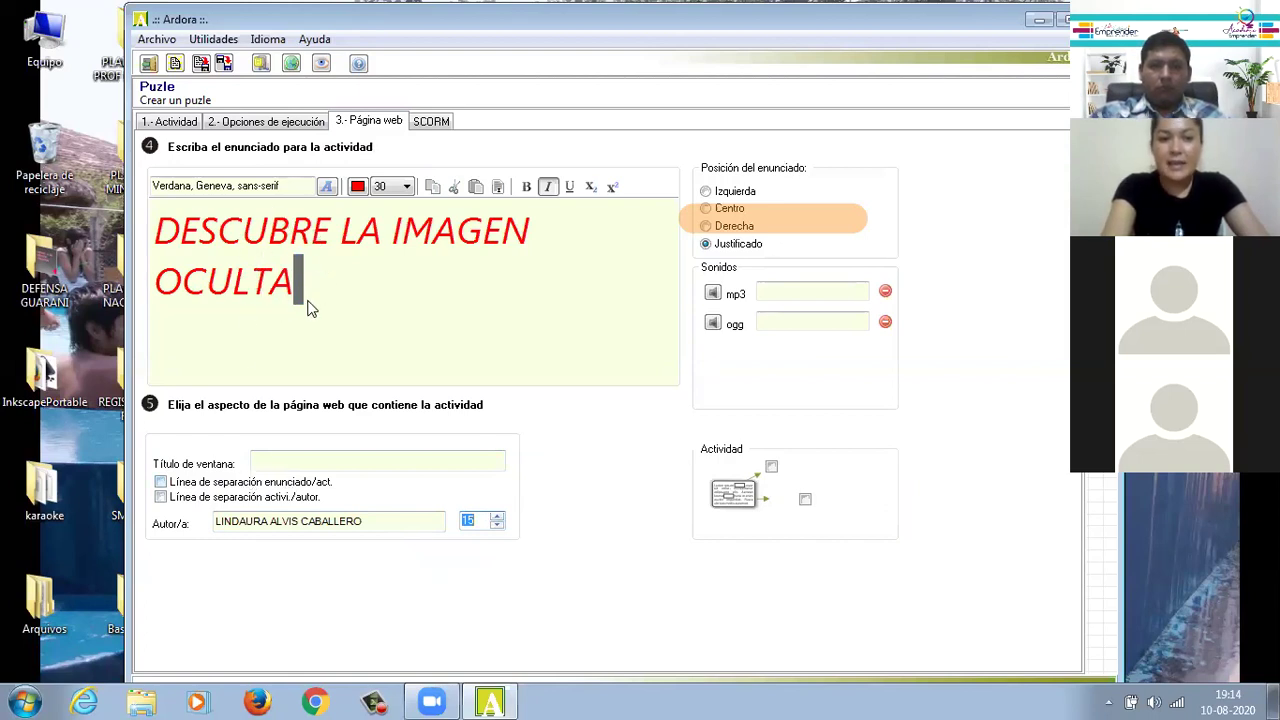
Step: Enable the separator lines between statement and activity and between activity and author, and preview the activity
left_click(161, 483)
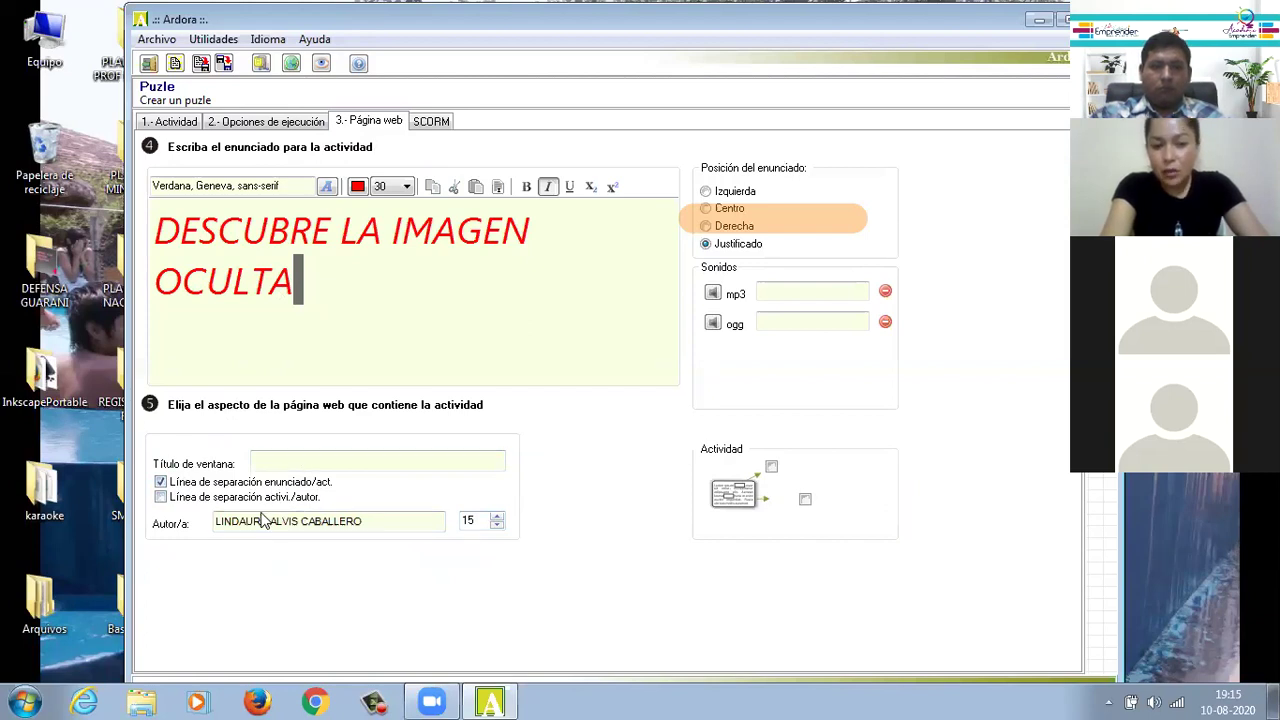
left_click(162, 499)
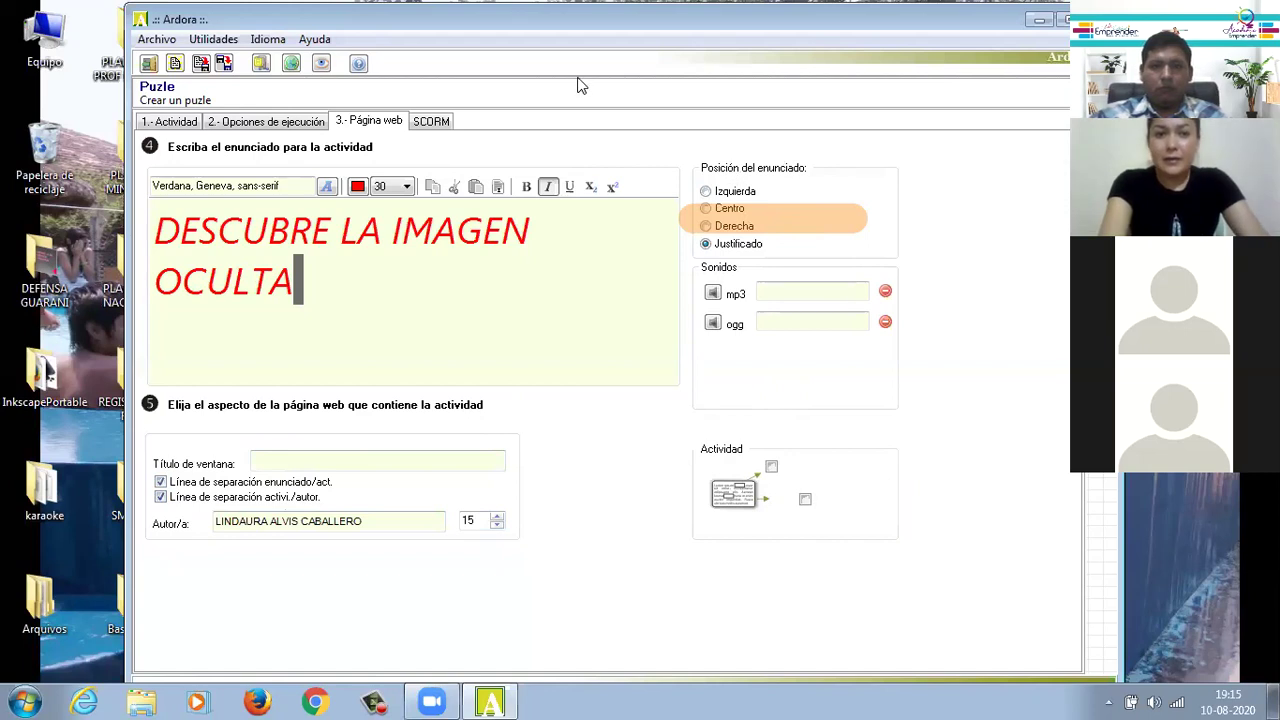
left_click(323, 66)
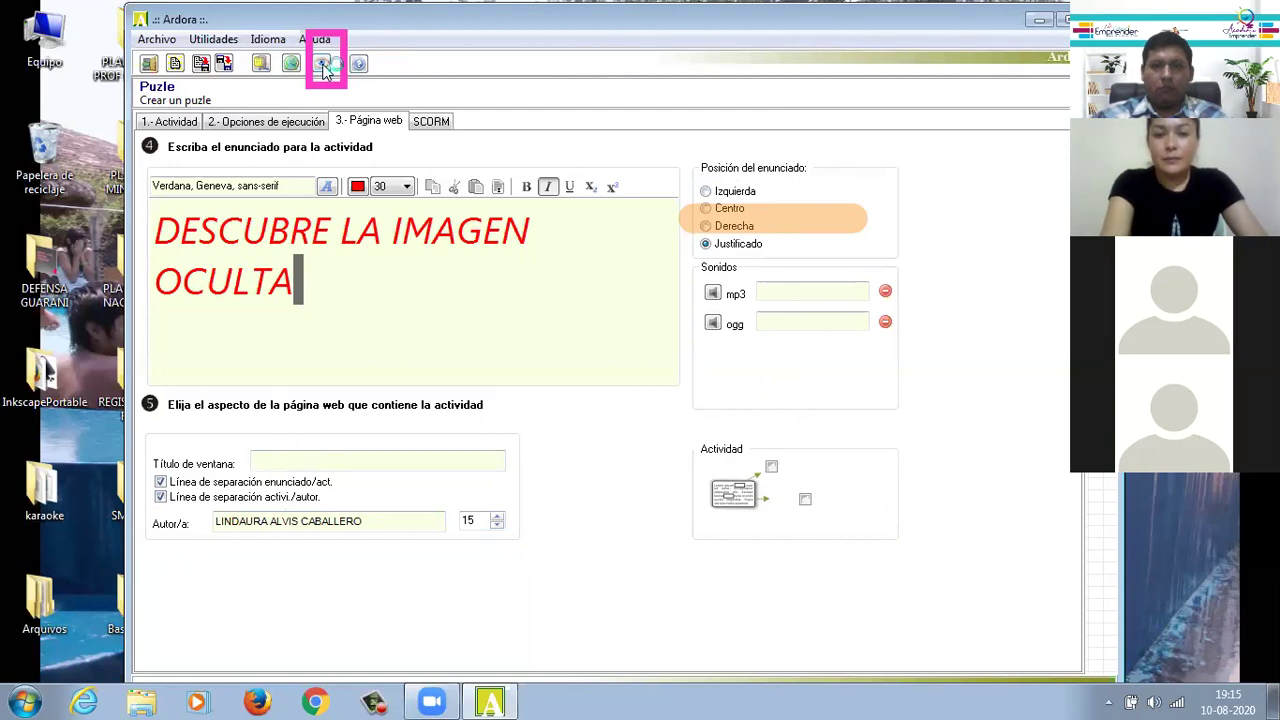
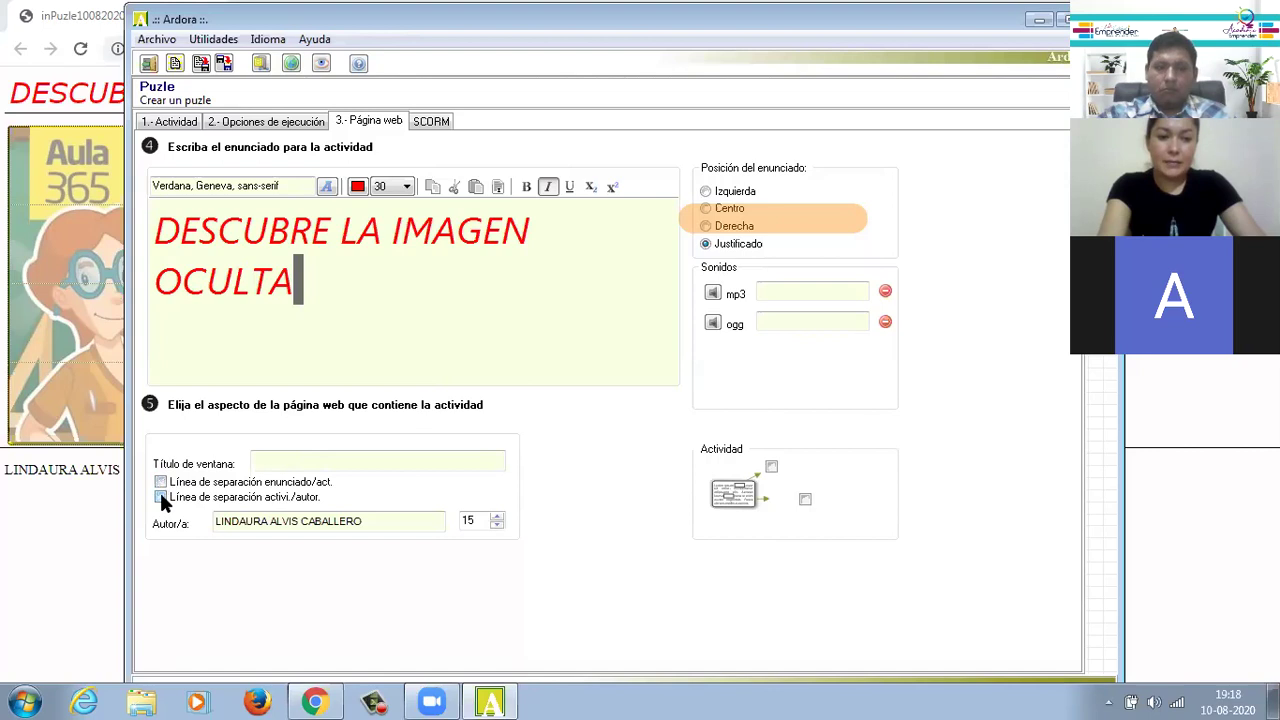
Step: Turn off the separator lines, preview the activity in the browser again and start the puzzle
left_click(160, 497)
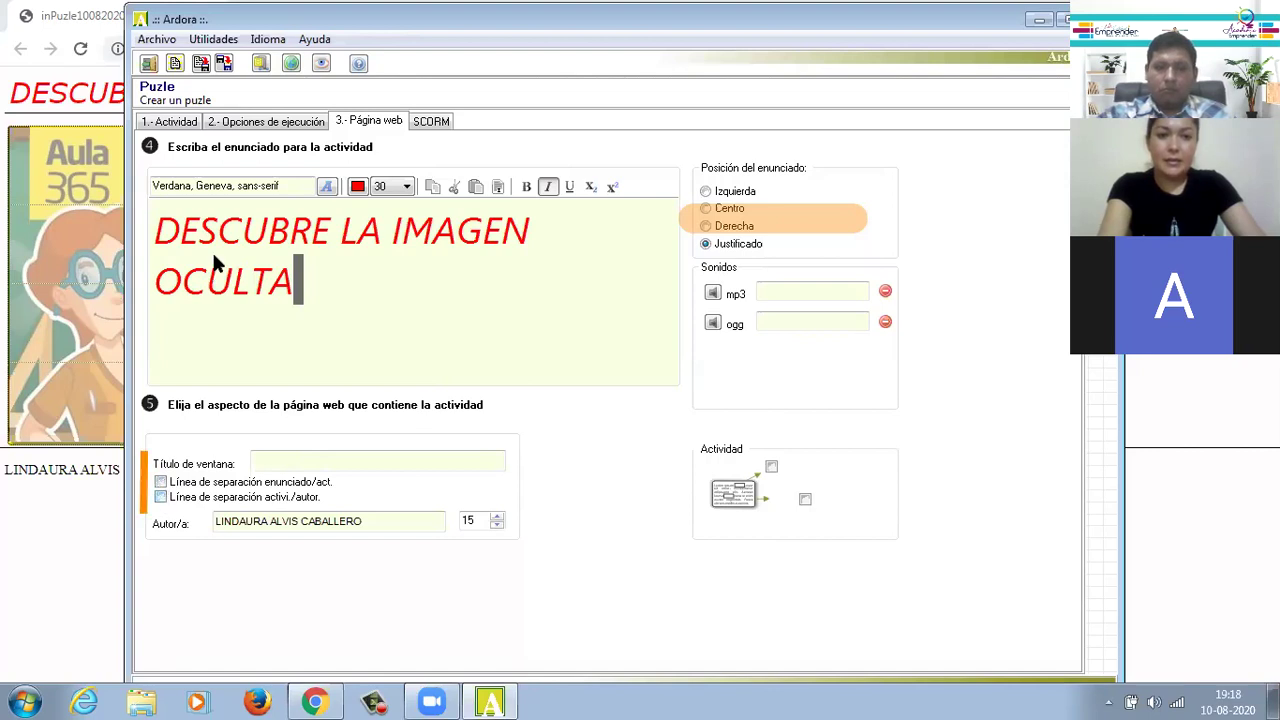
left_click(320, 66)
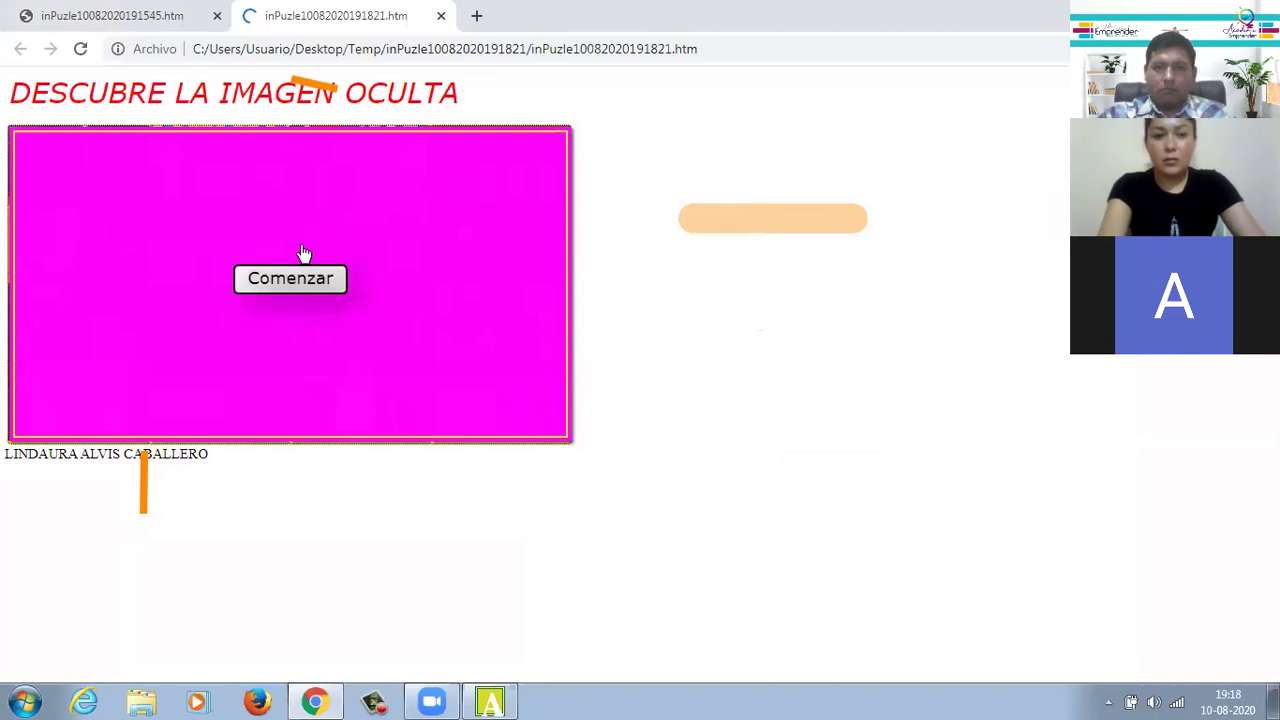
left_click(290, 279)
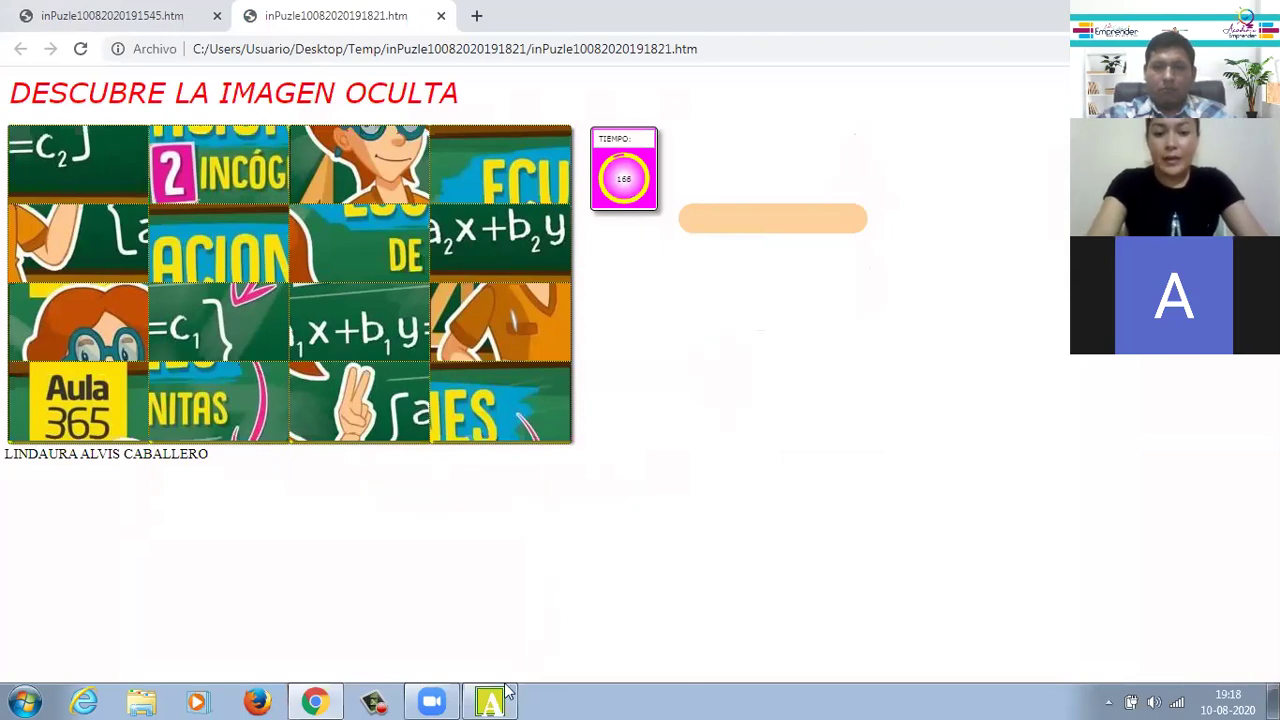
Step: Switch back to Ardora and review the puzzle's activity, execution and web page settings
mouse_move(497, 699)
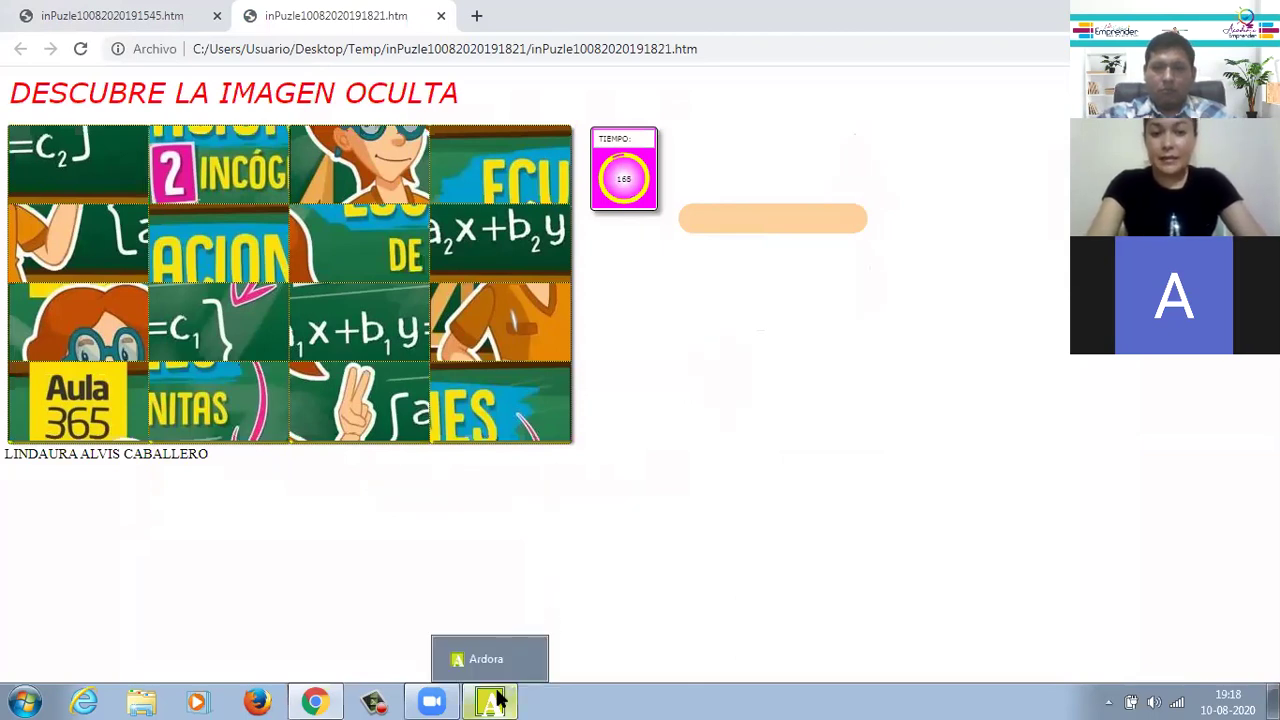
left_click(497, 699)
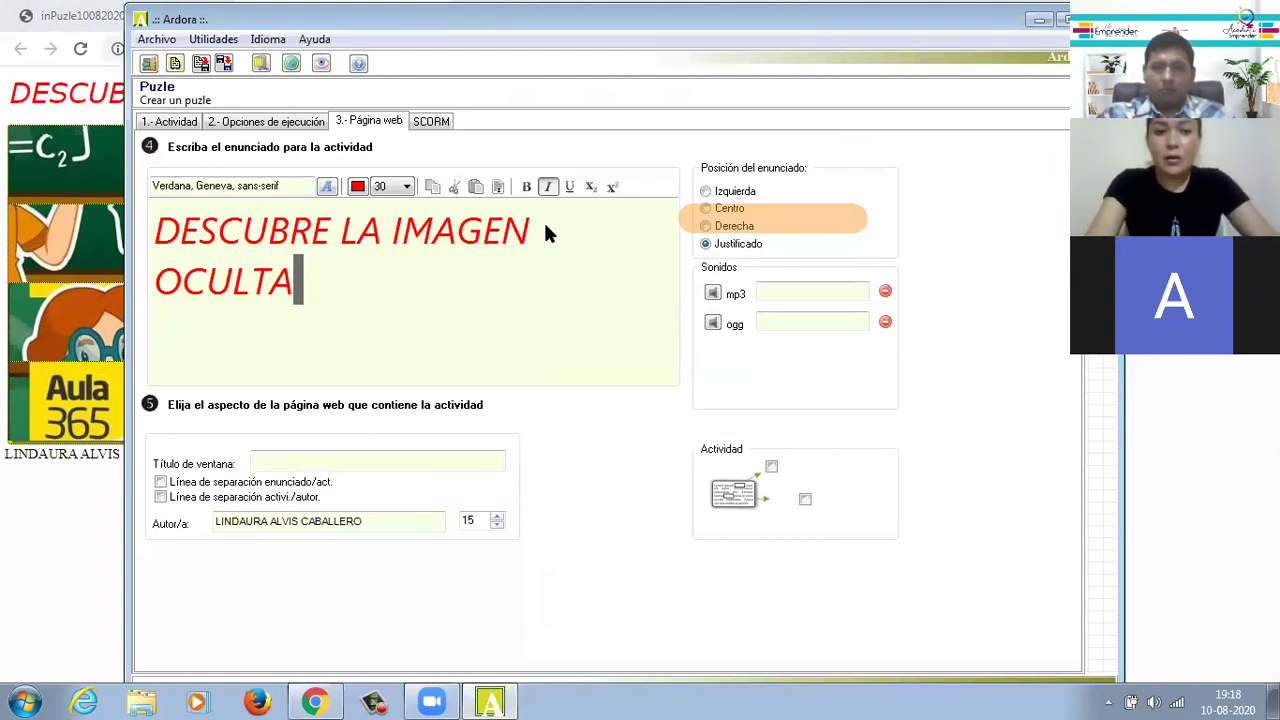
left_click(184, 123)
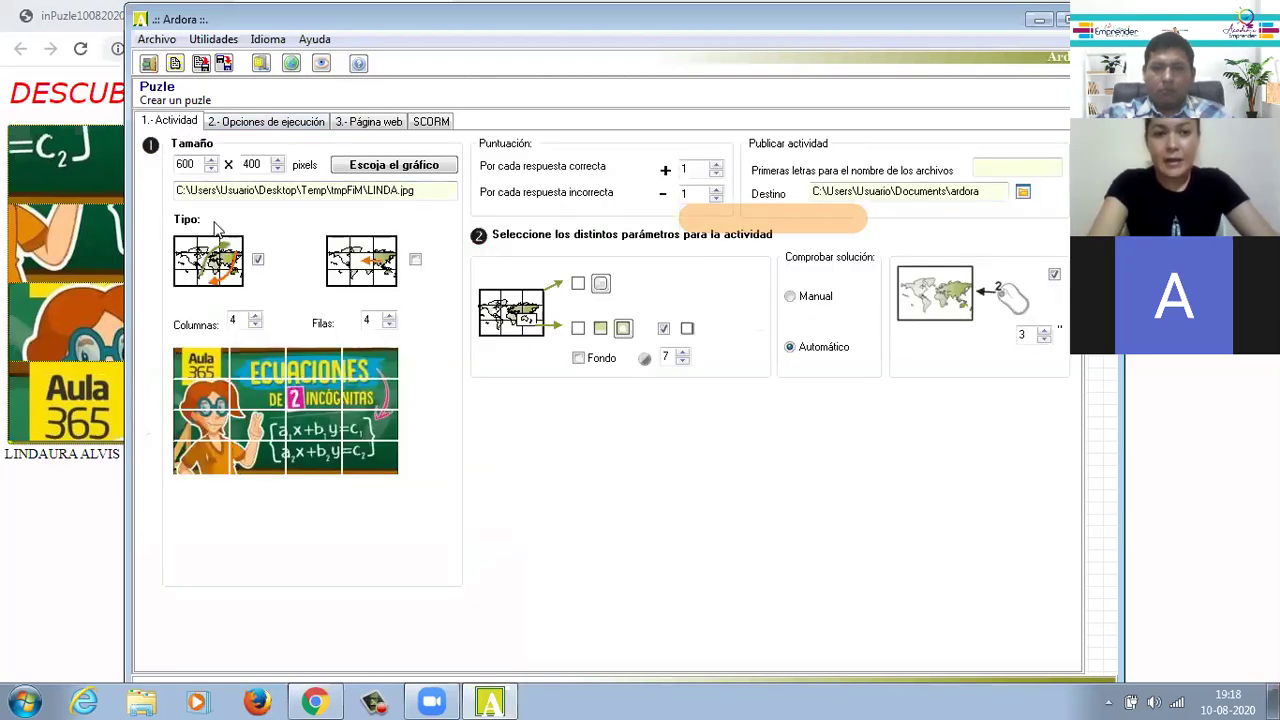
left_click(235, 121)
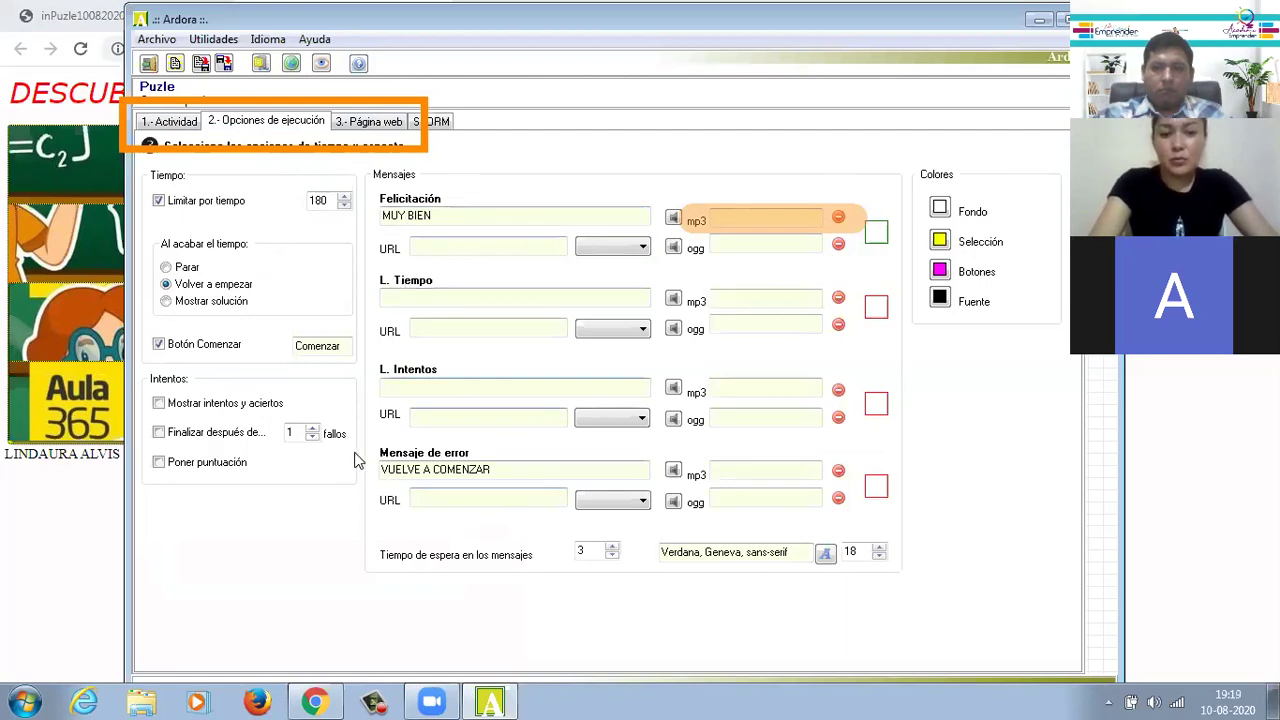
left_click(366, 122)
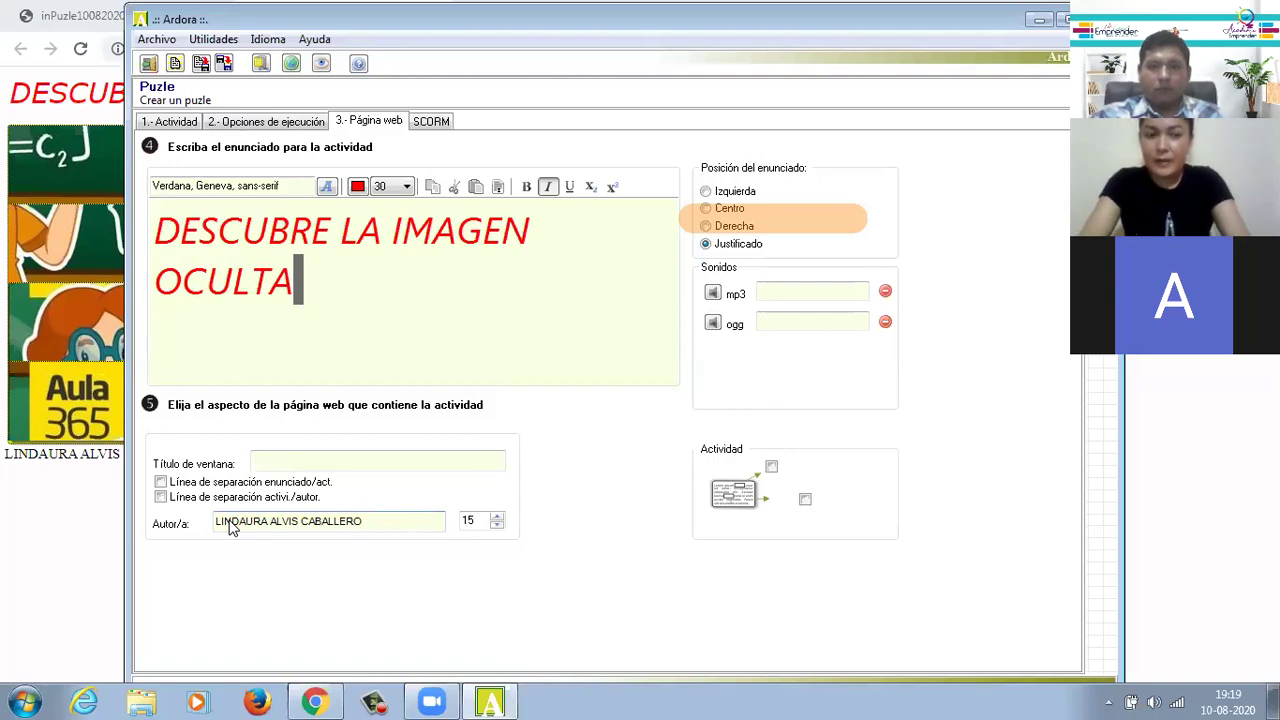
left_click(172, 122)
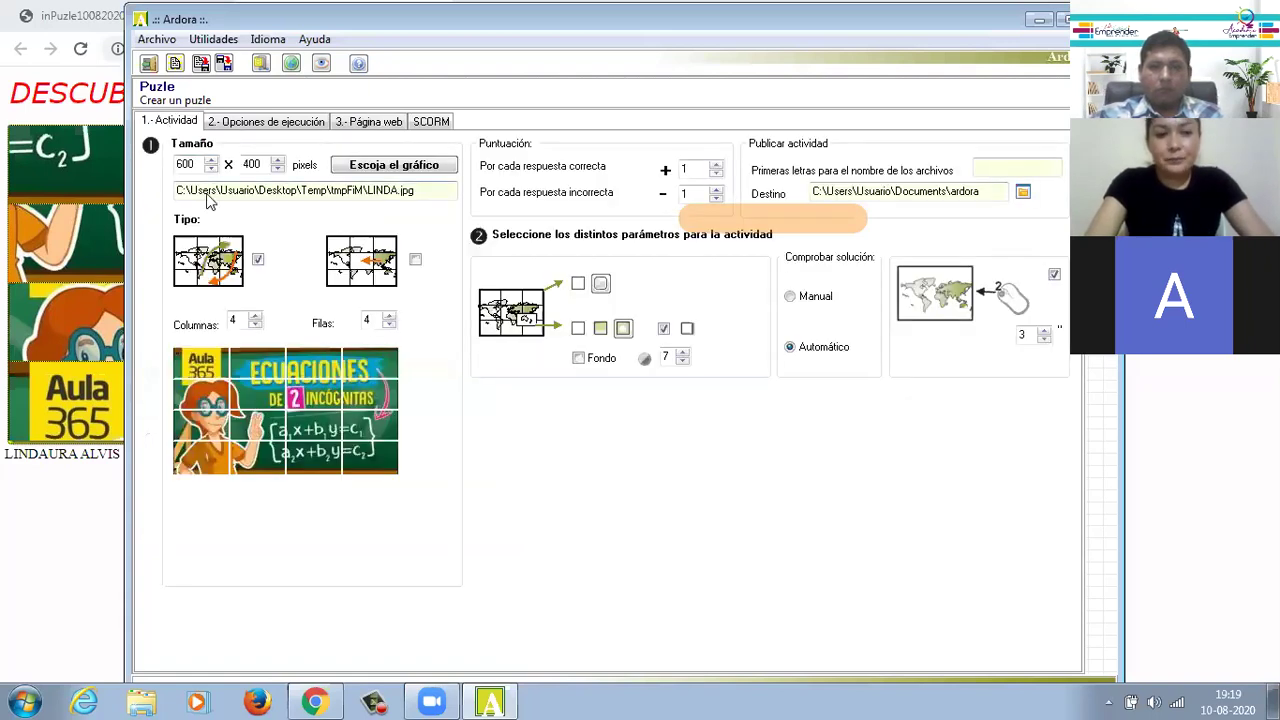
Step: Review the puzzle's execution options and the selection colour palette without changing them, and return to the activity settings
left_click(247, 121)
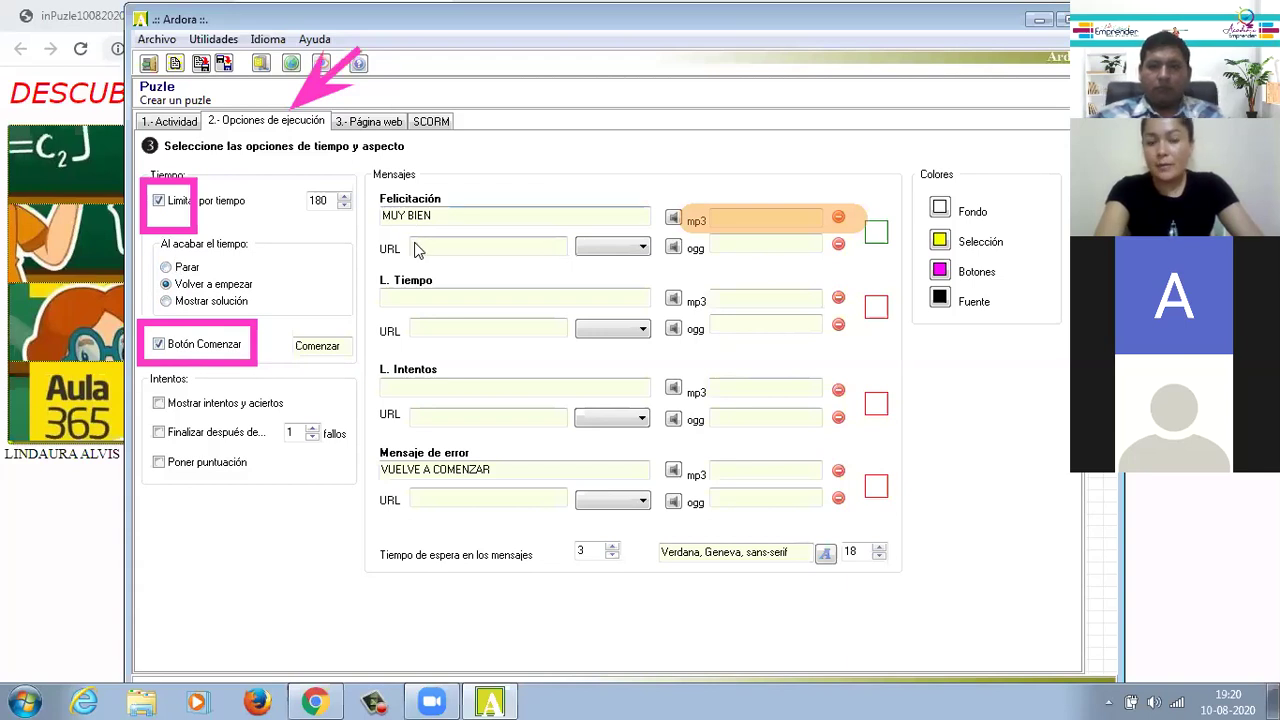
left_click(418, 498)
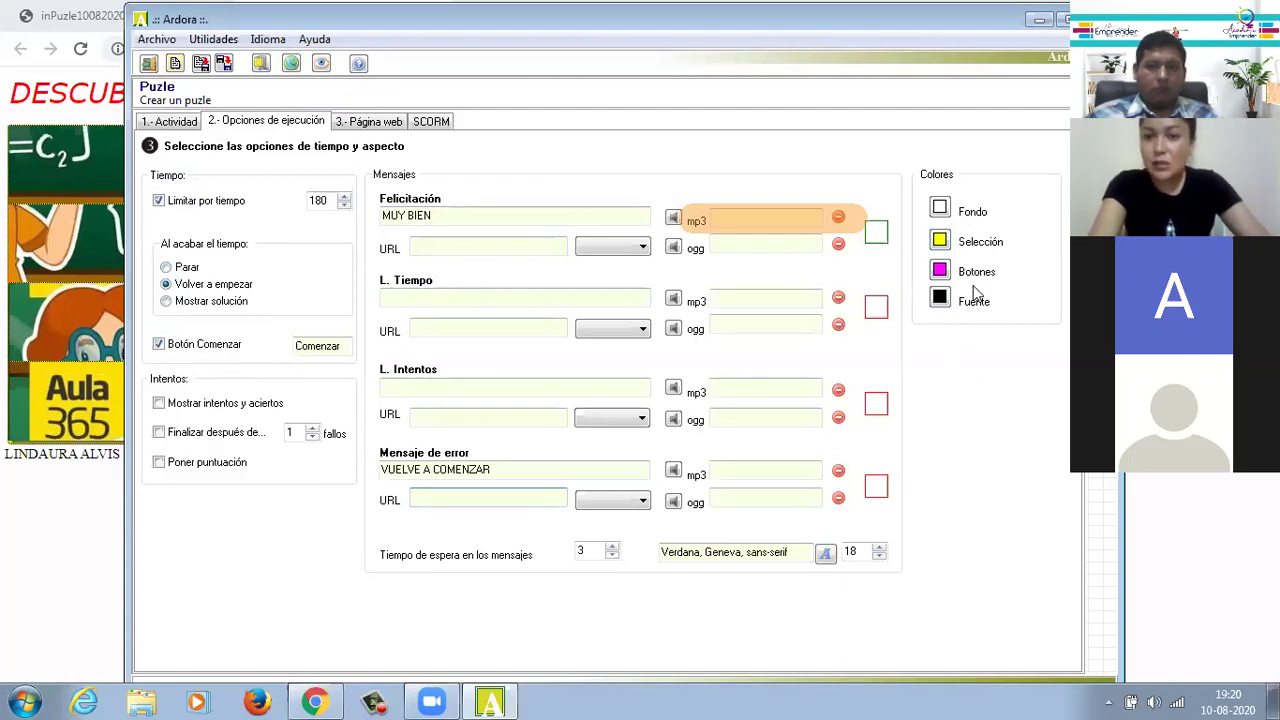
left_click(940, 241)
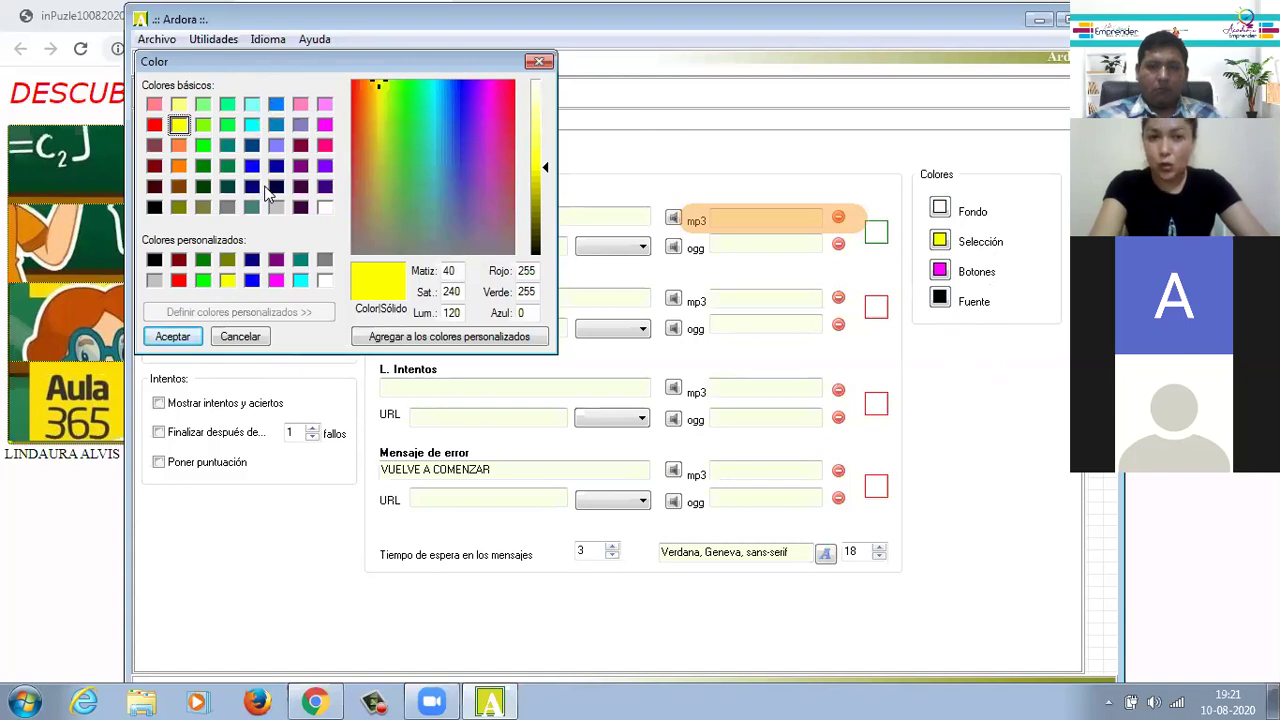
left_click(538, 61)
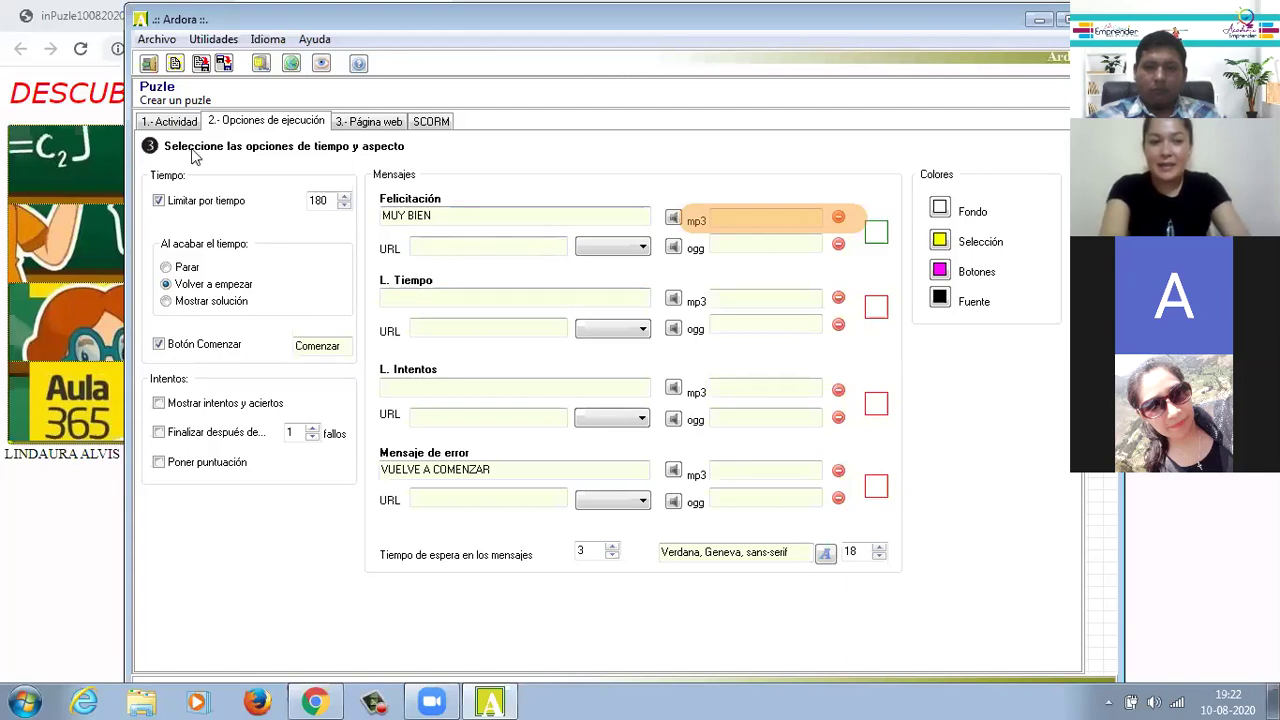
left_click(172, 122)
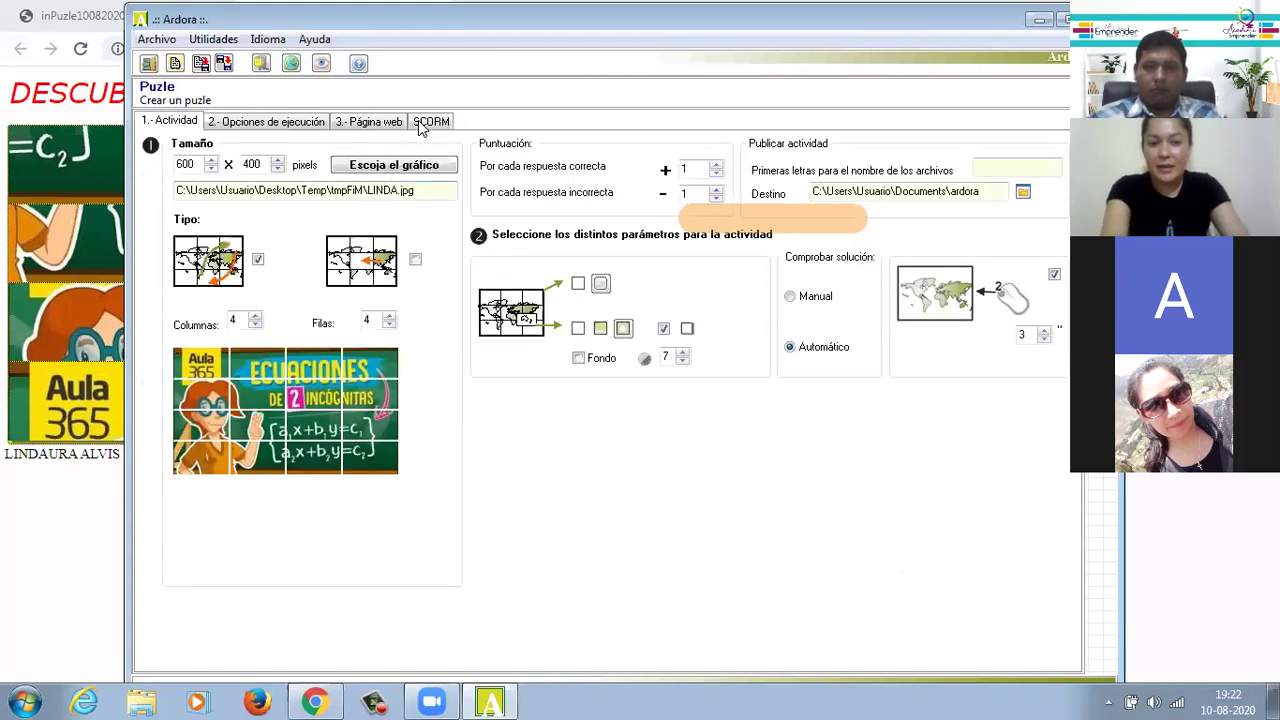
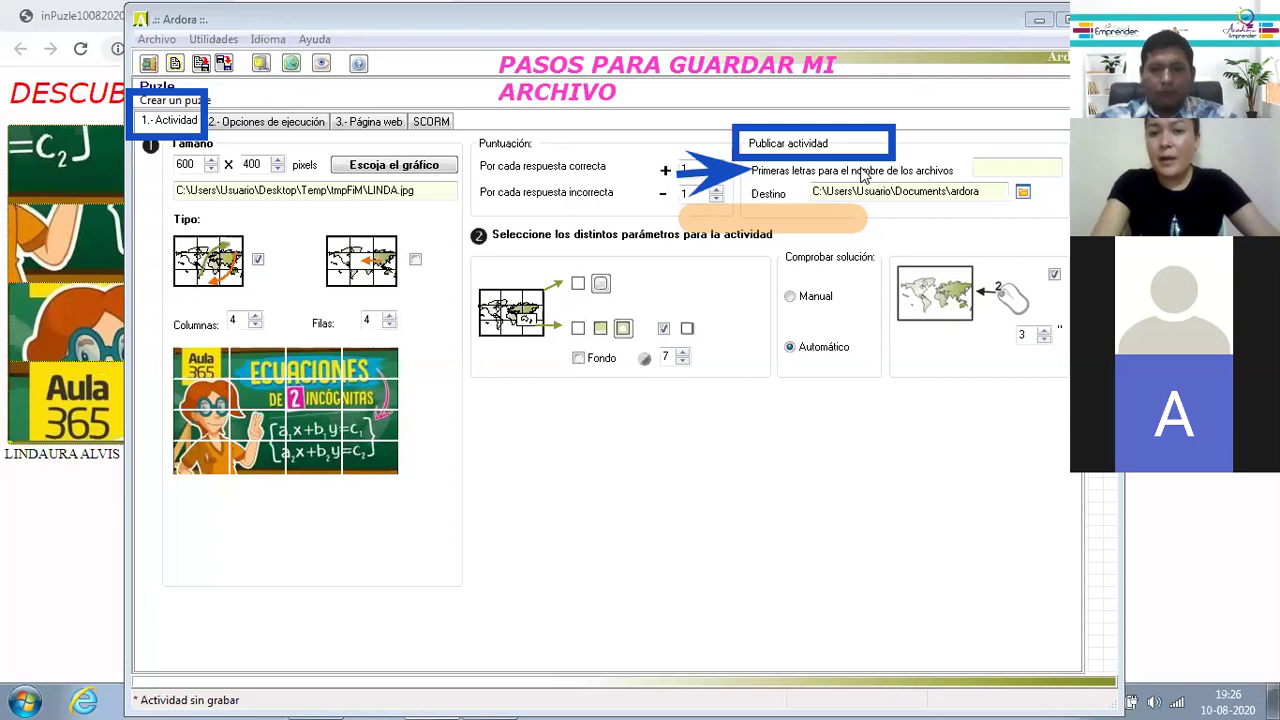
Step: Set the first letters for the published activity's file names to GRUPO 5
left_click(986, 172)
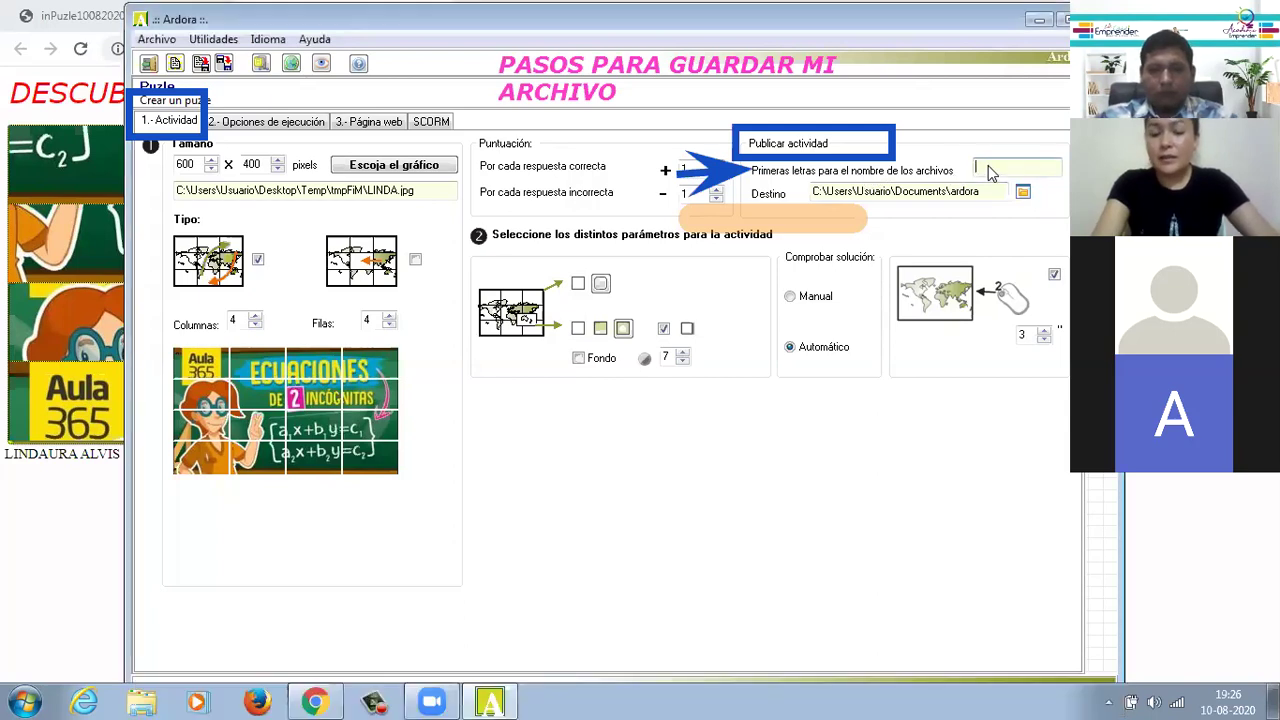
type("GRUPO 5")
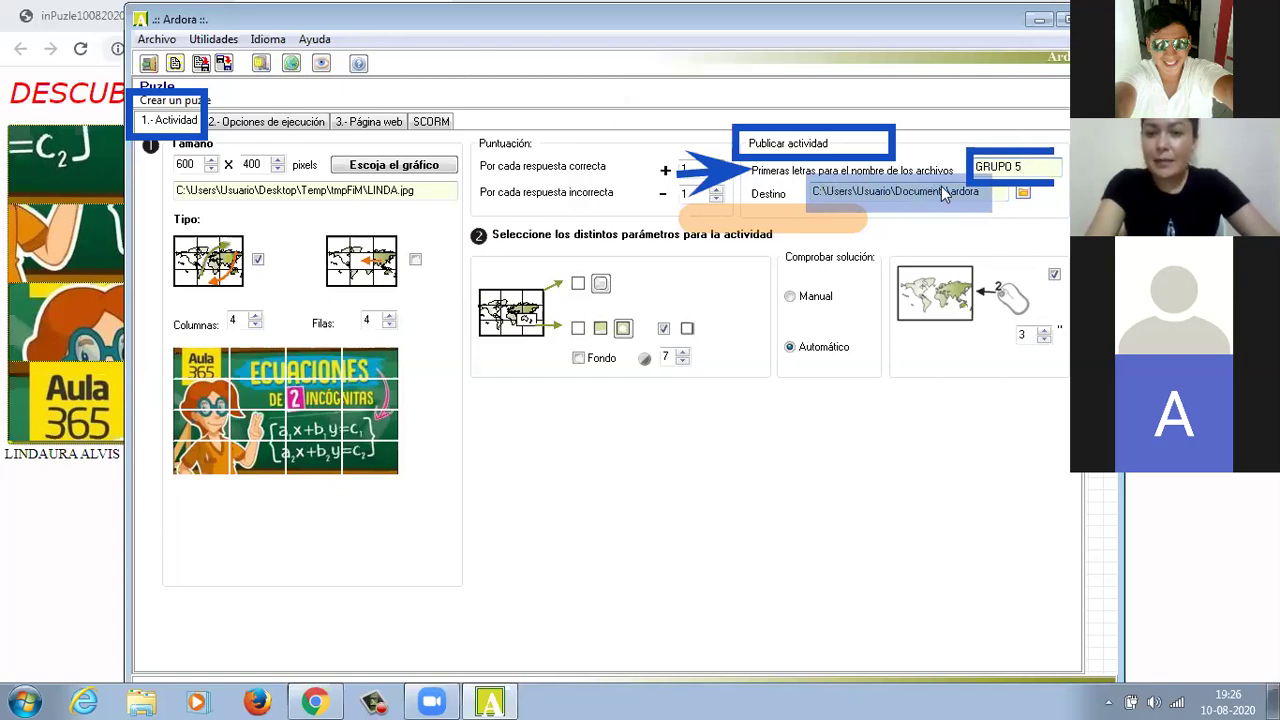
left_click(1022, 193)
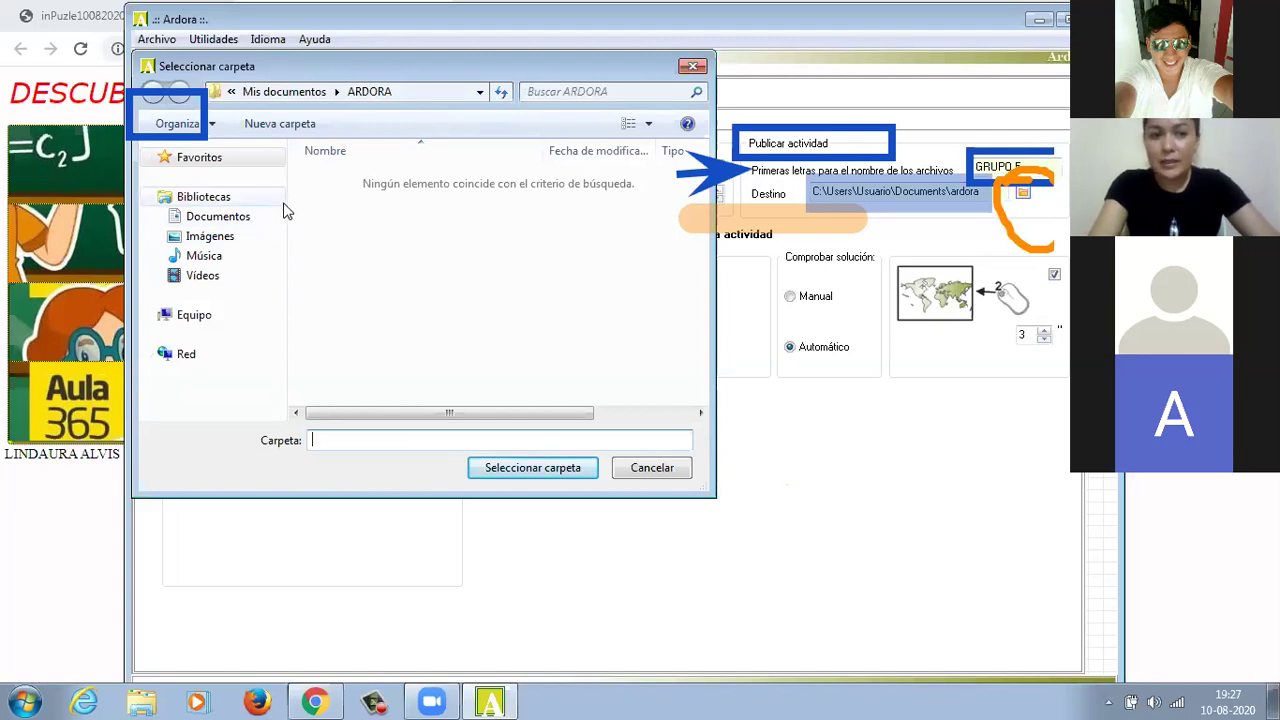
left_click(222, 216)
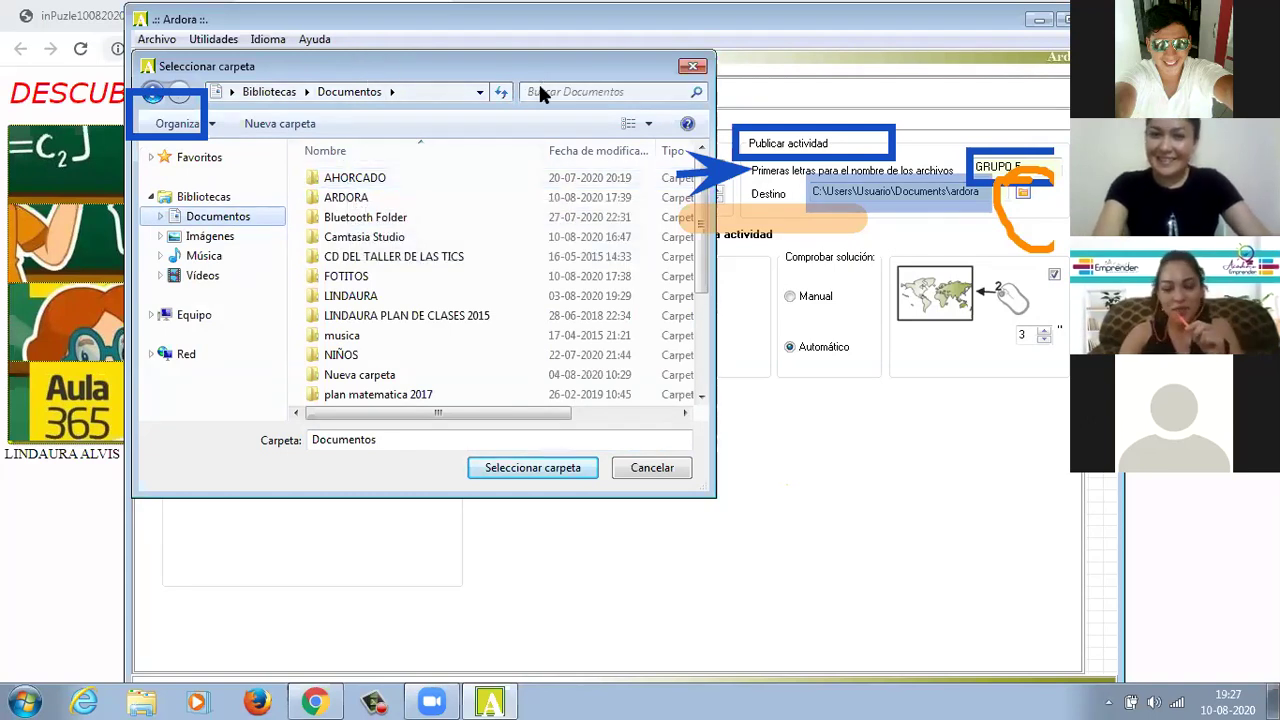
left_click(694, 68)
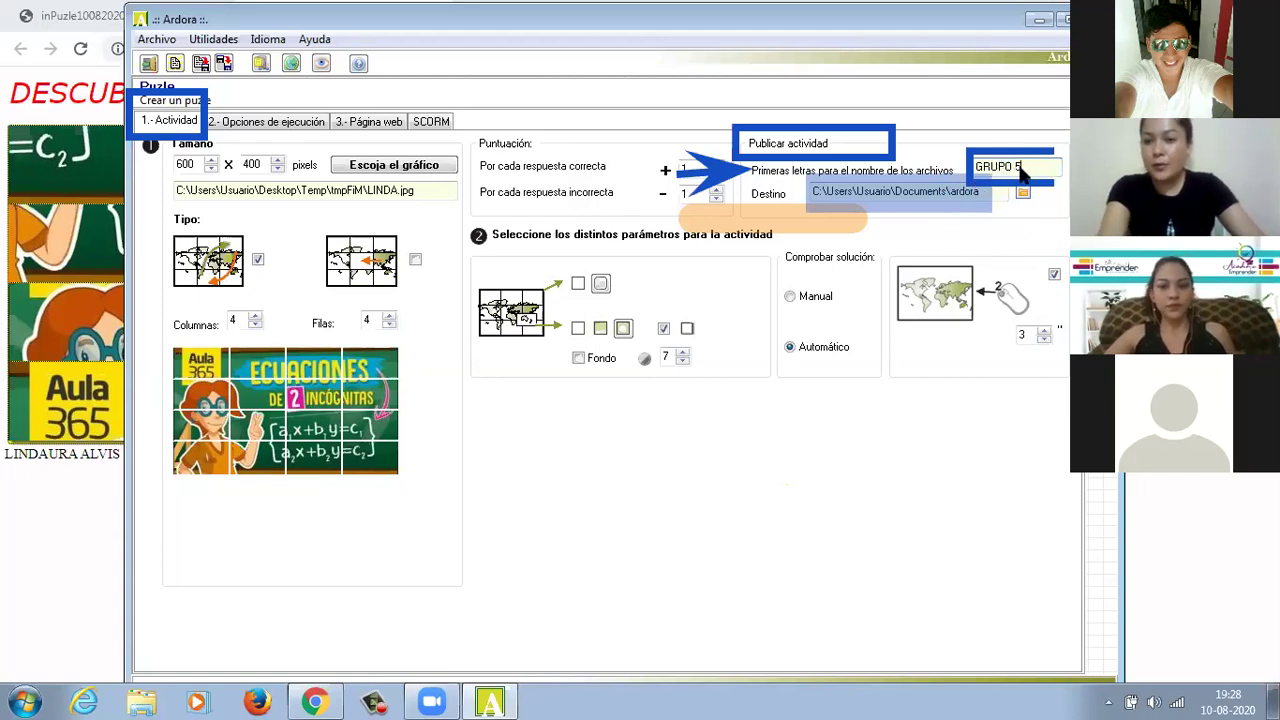
Step: Choose the ARDORA folder inside Documentos as the destination for publishing the activity
left_click(1022, 172)
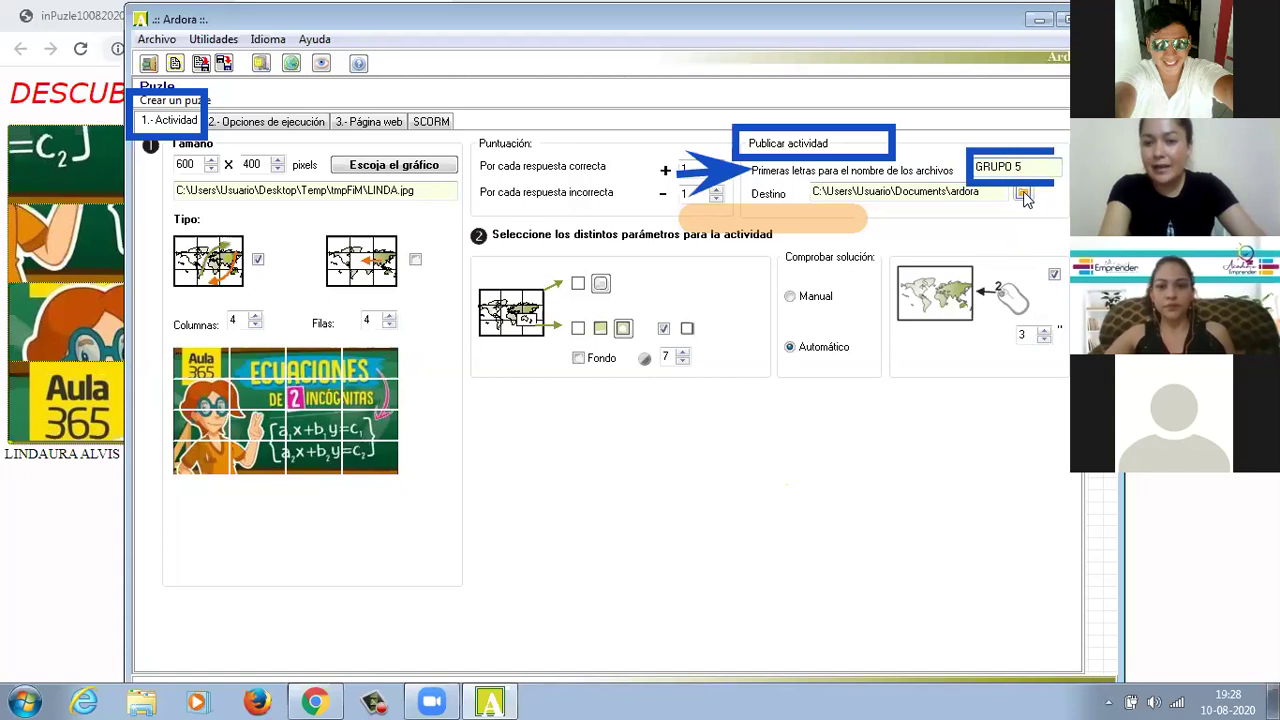
left_click(1024, 196)
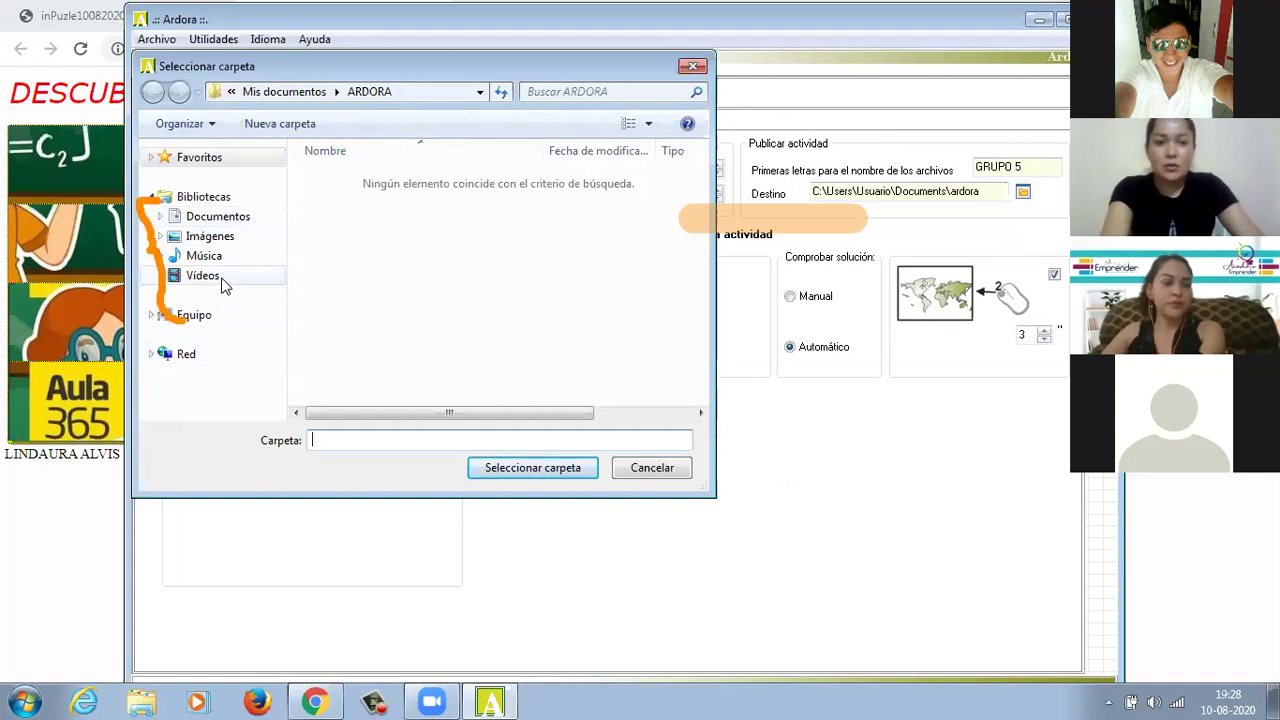
left_click(210, 222)
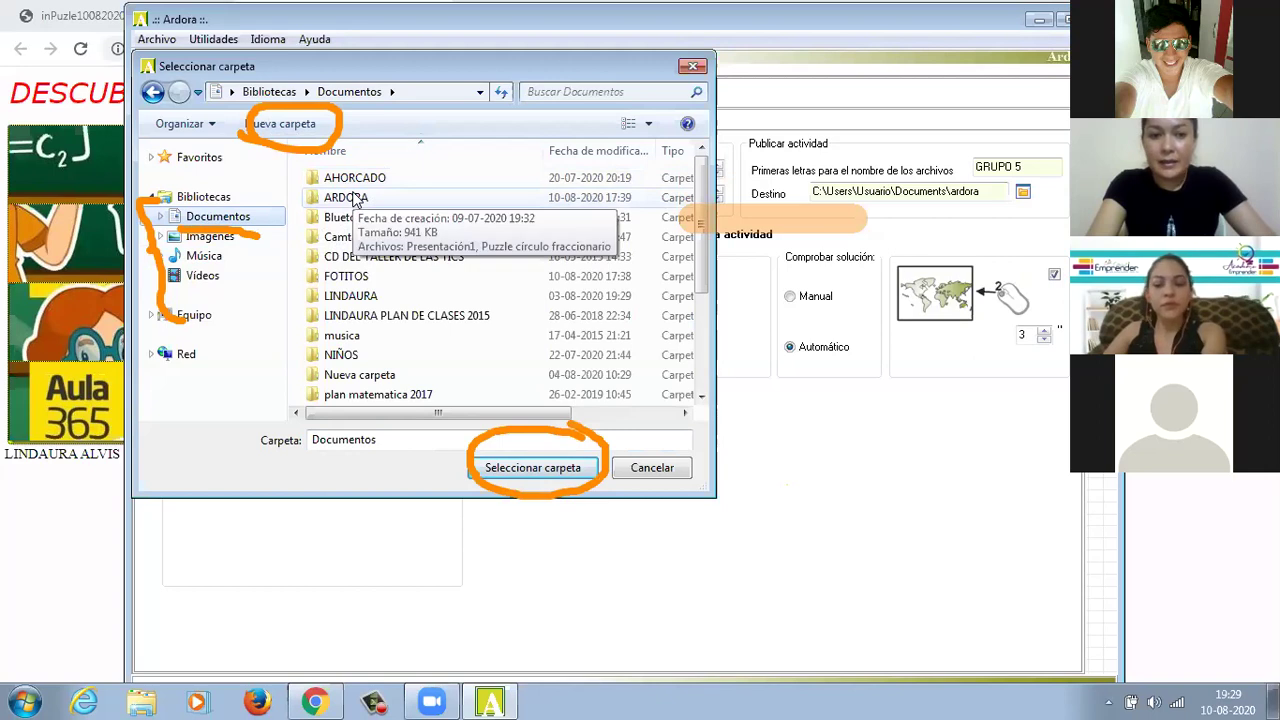
left_click(355, 199)
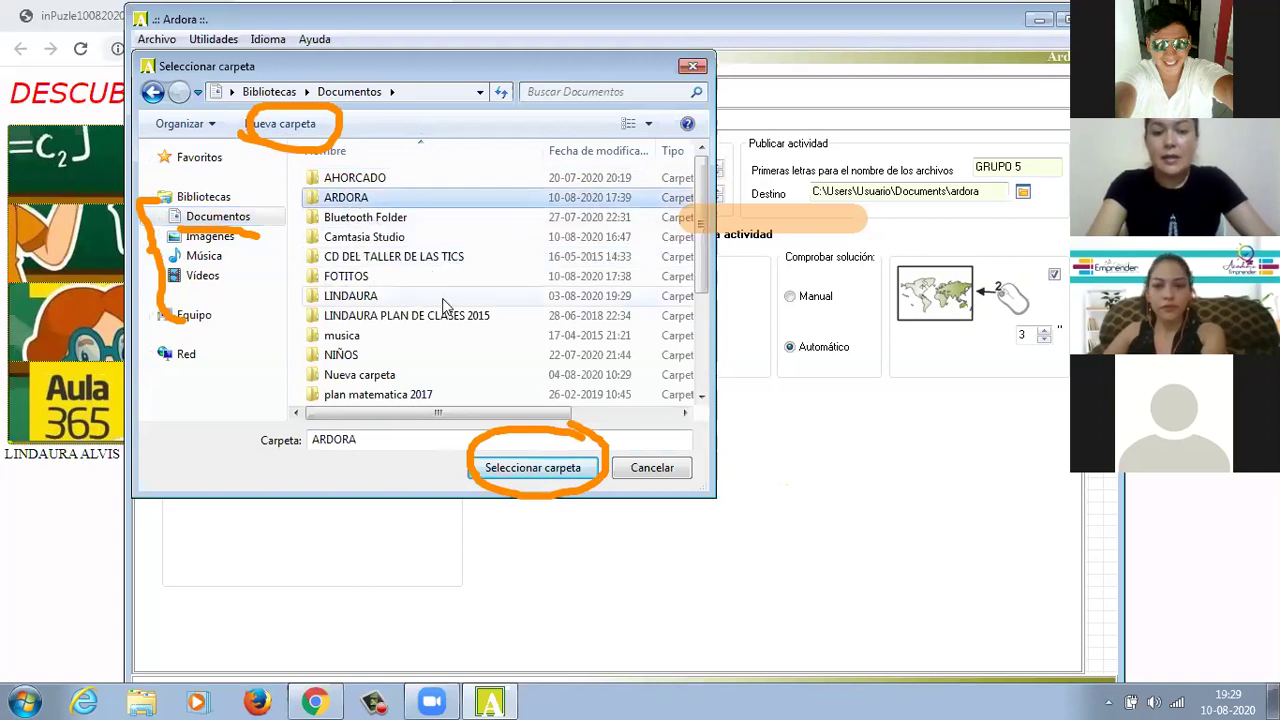
left_click(517, 470)
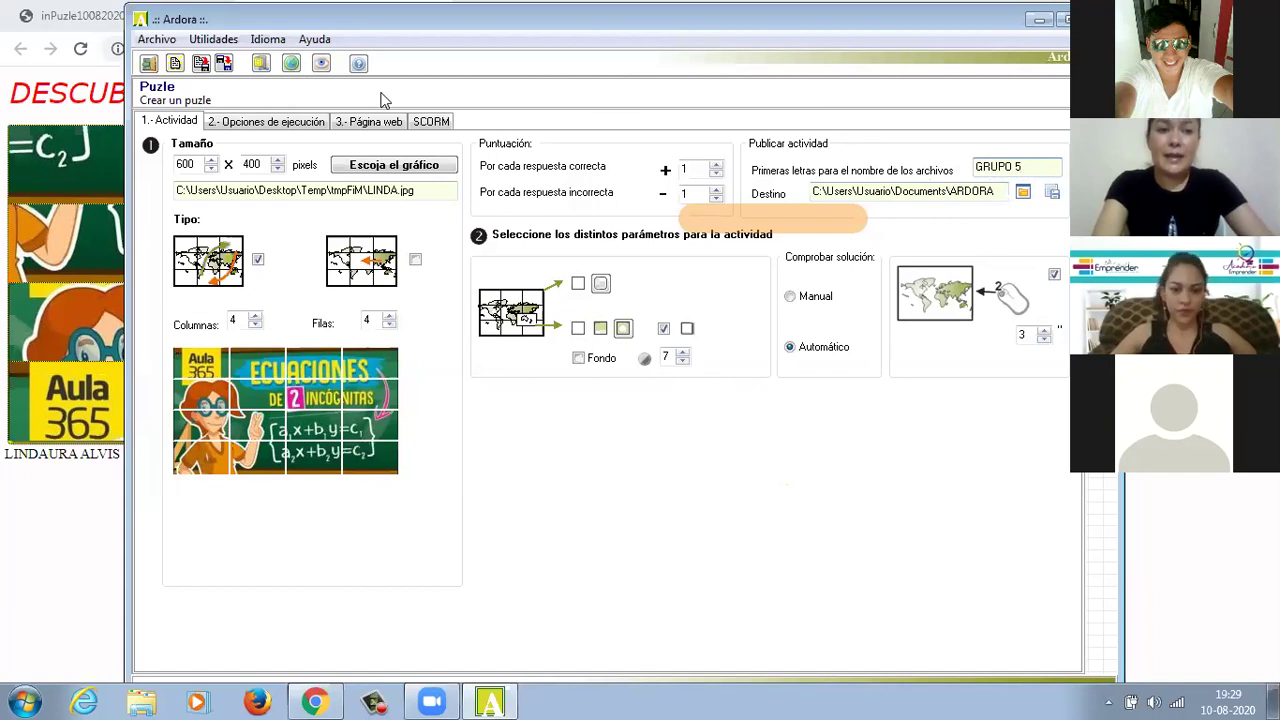
Step: Save the activity under the name GRUPO 5 in the ARDORA folder as an Ardora activity file
left_click(157, 39)
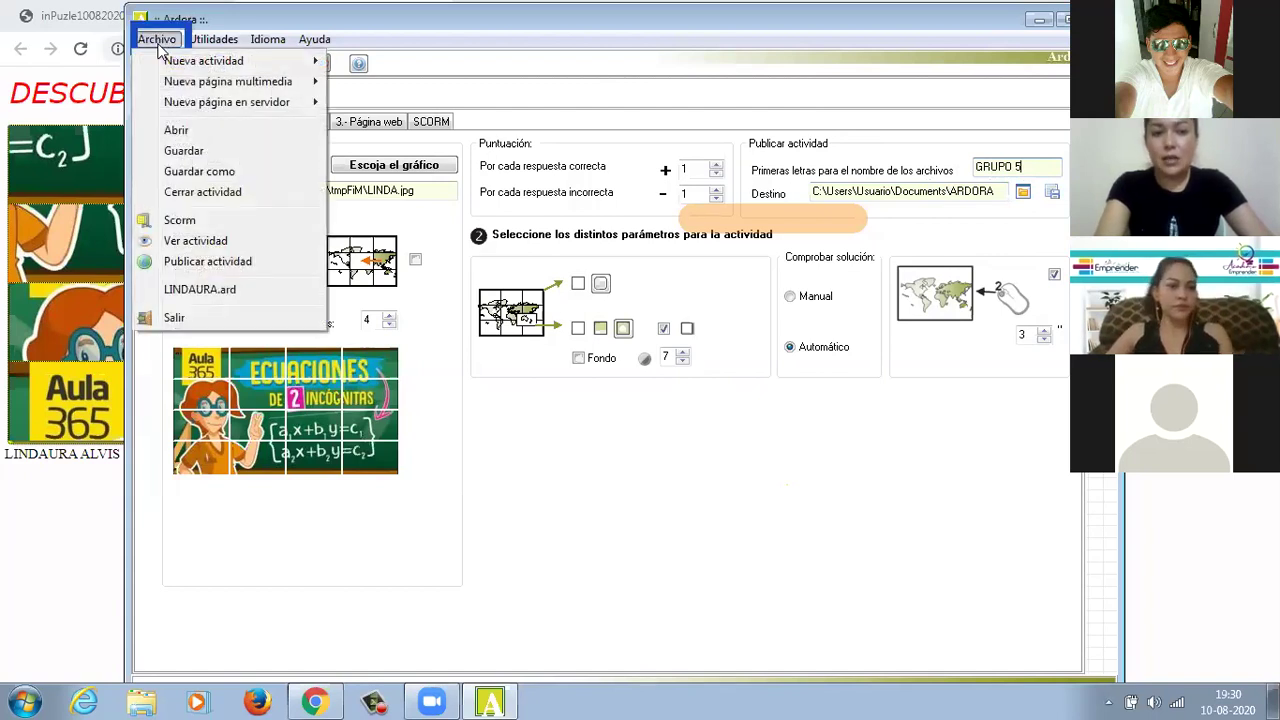
left_click(176, 173)
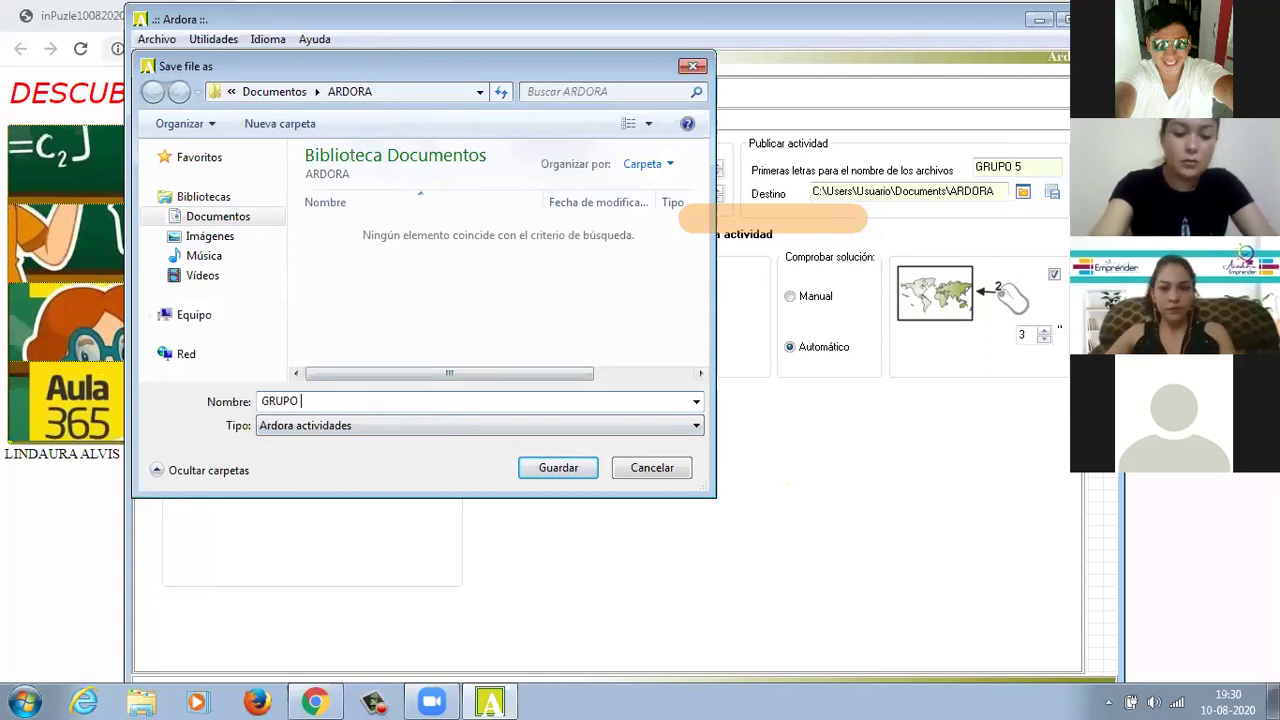
type("5")
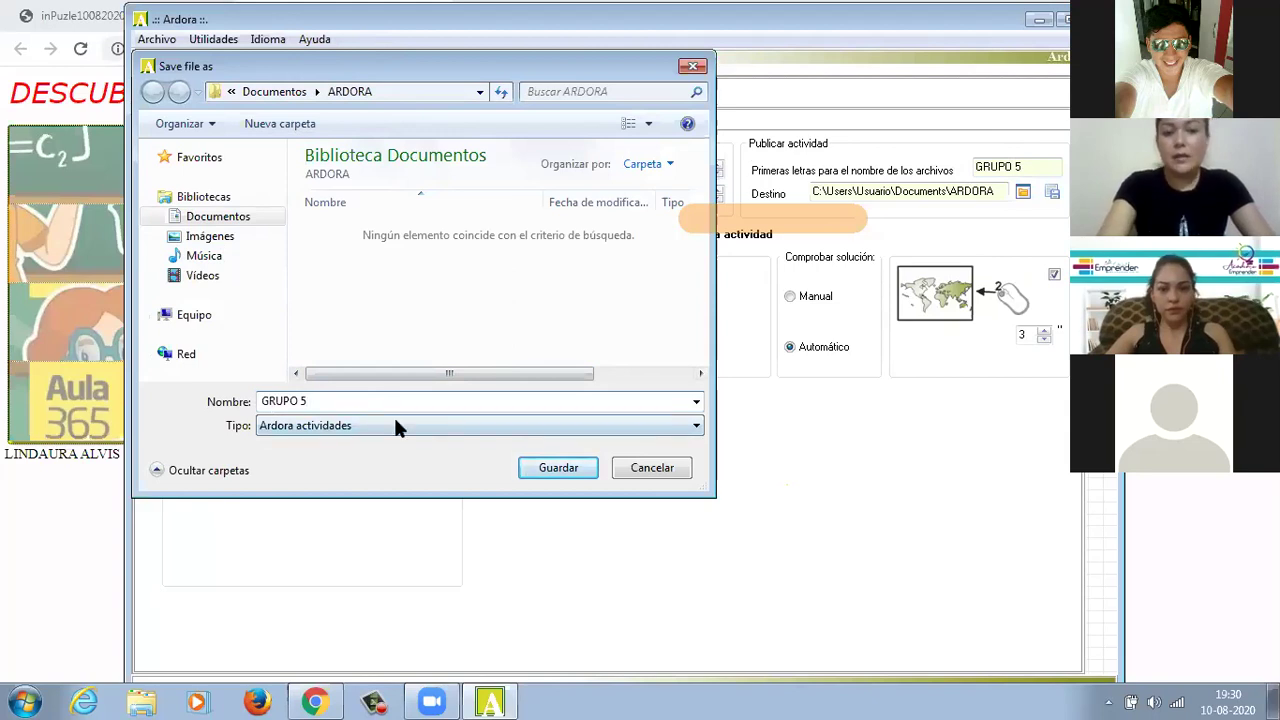
left_click(558, 468)
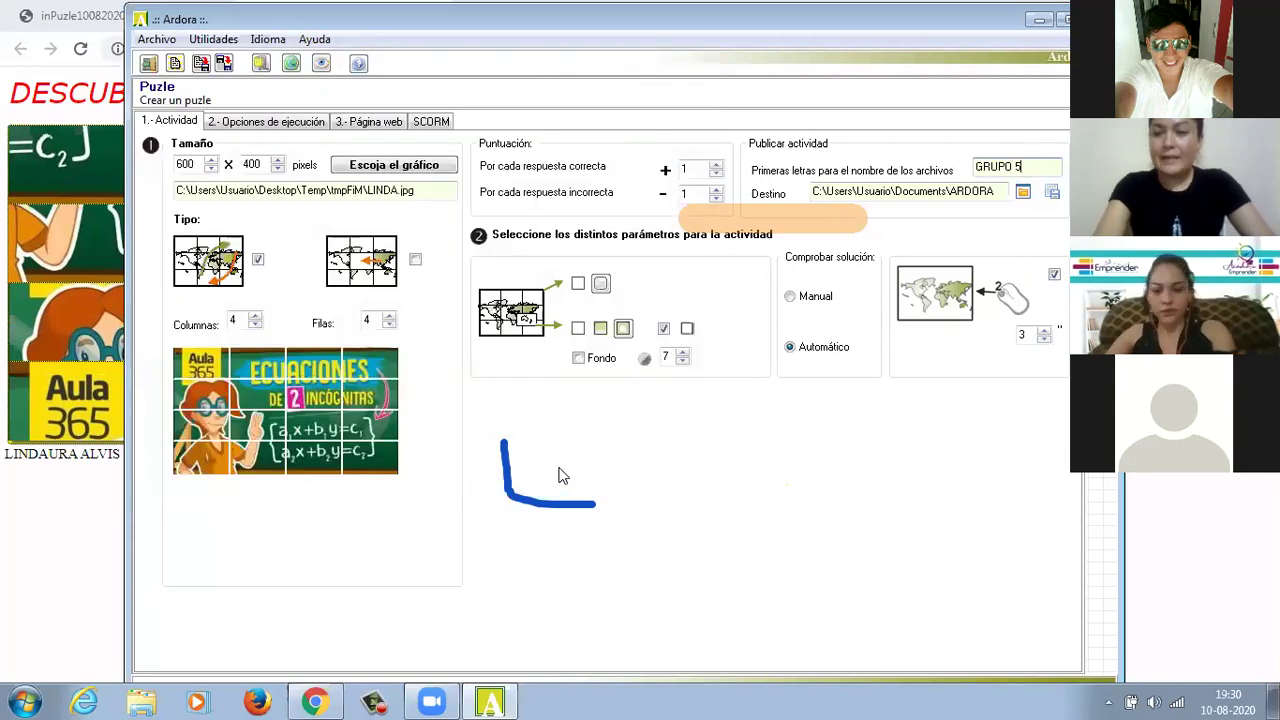
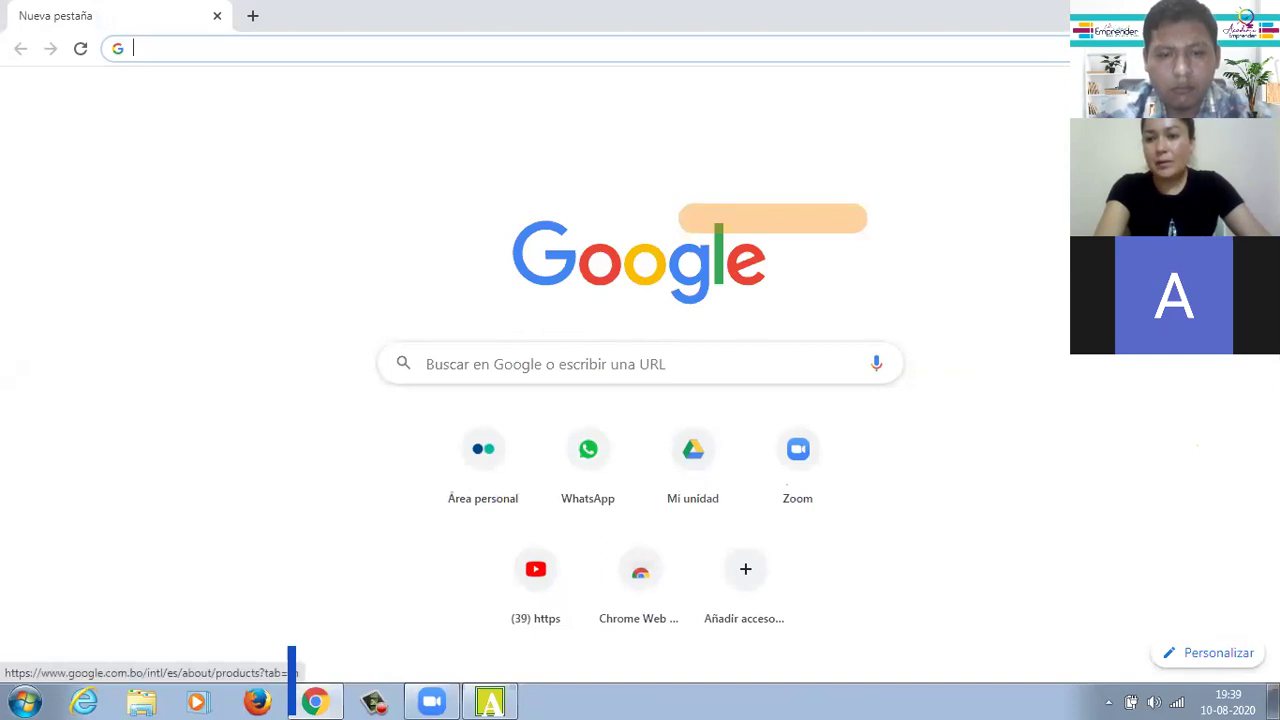
Step: Switch to Google Drive in the browser, create a folder named GRUPO 5 in Mi unidad and open it
left_click(1212, 95)
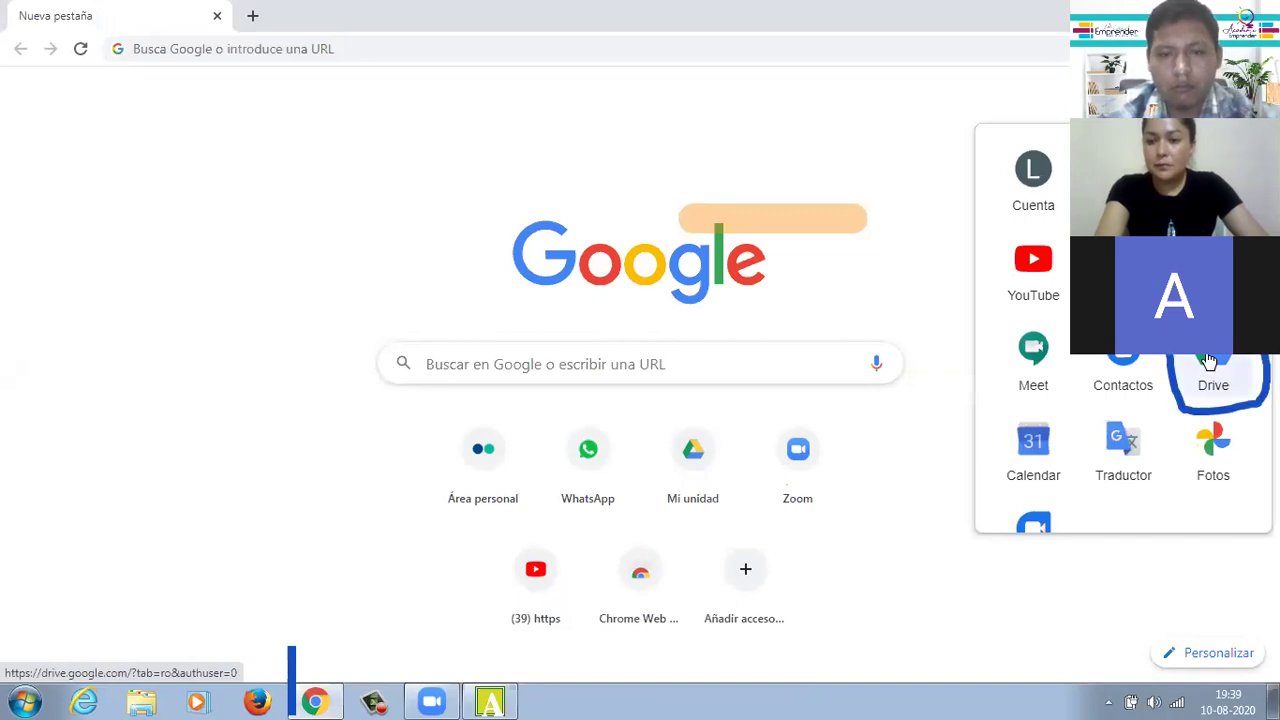
left_click(1208, 360)
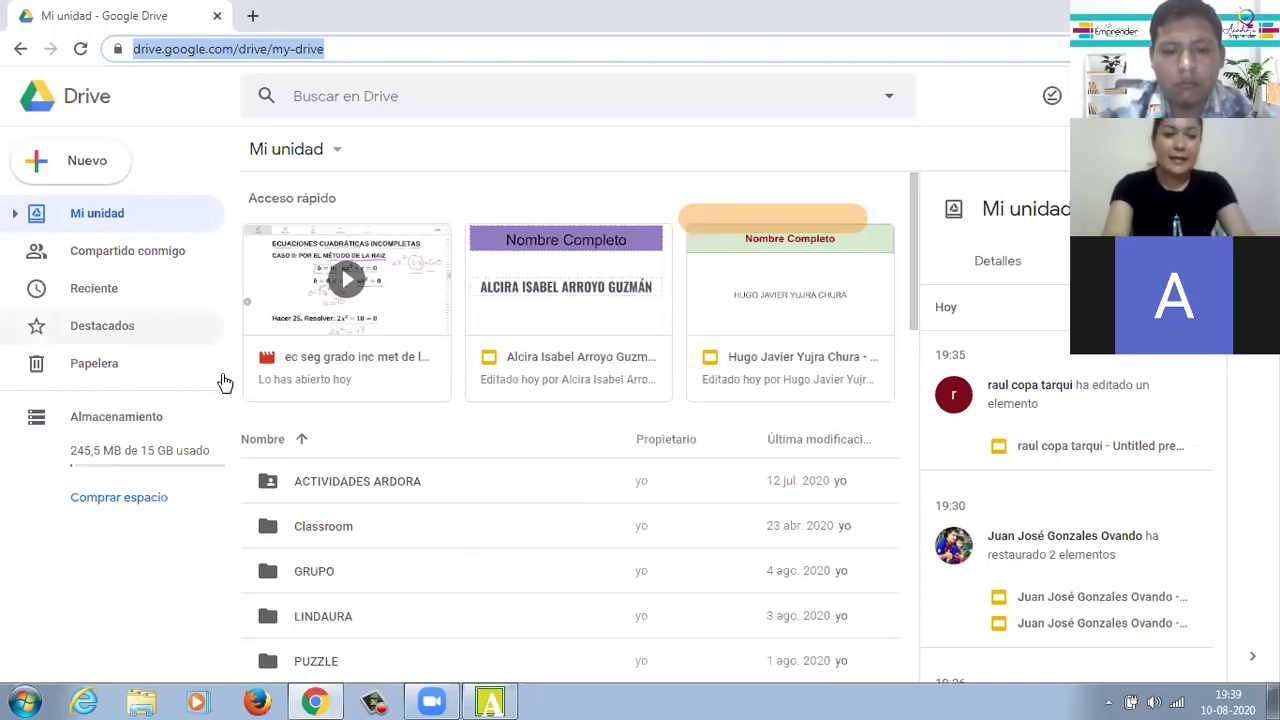
left_click(87, 163)
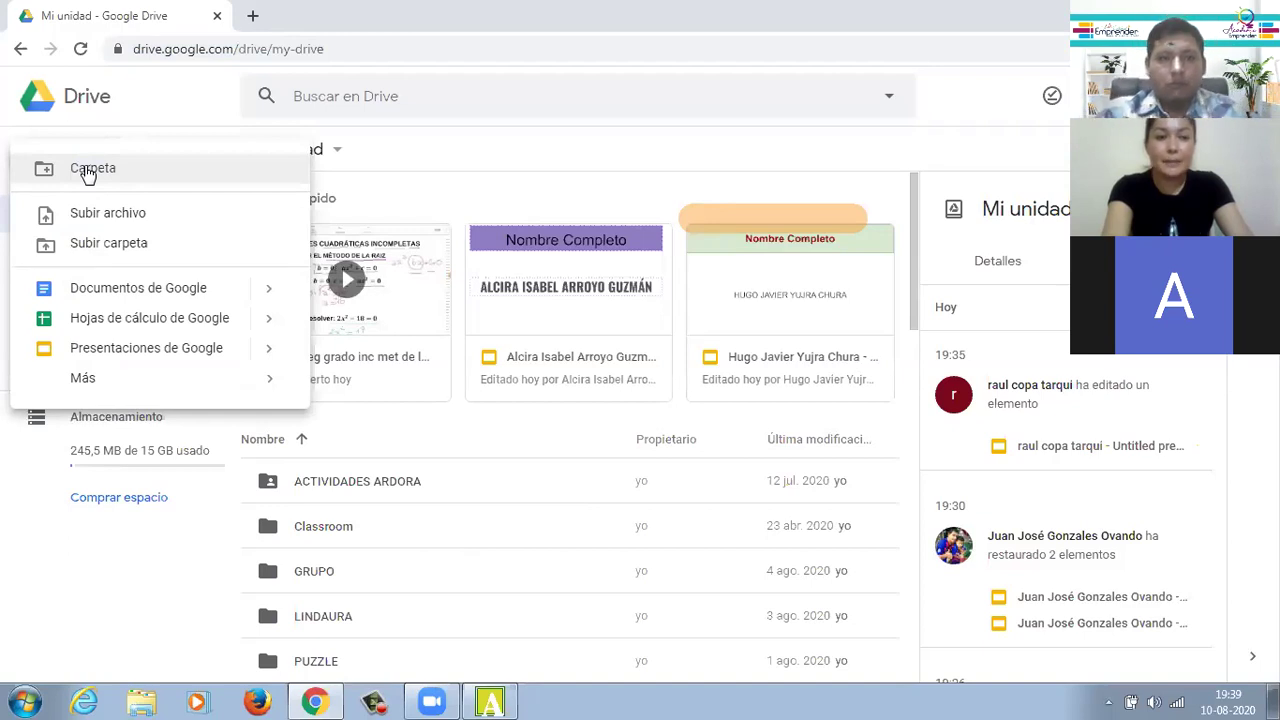
left_click(88, 170)
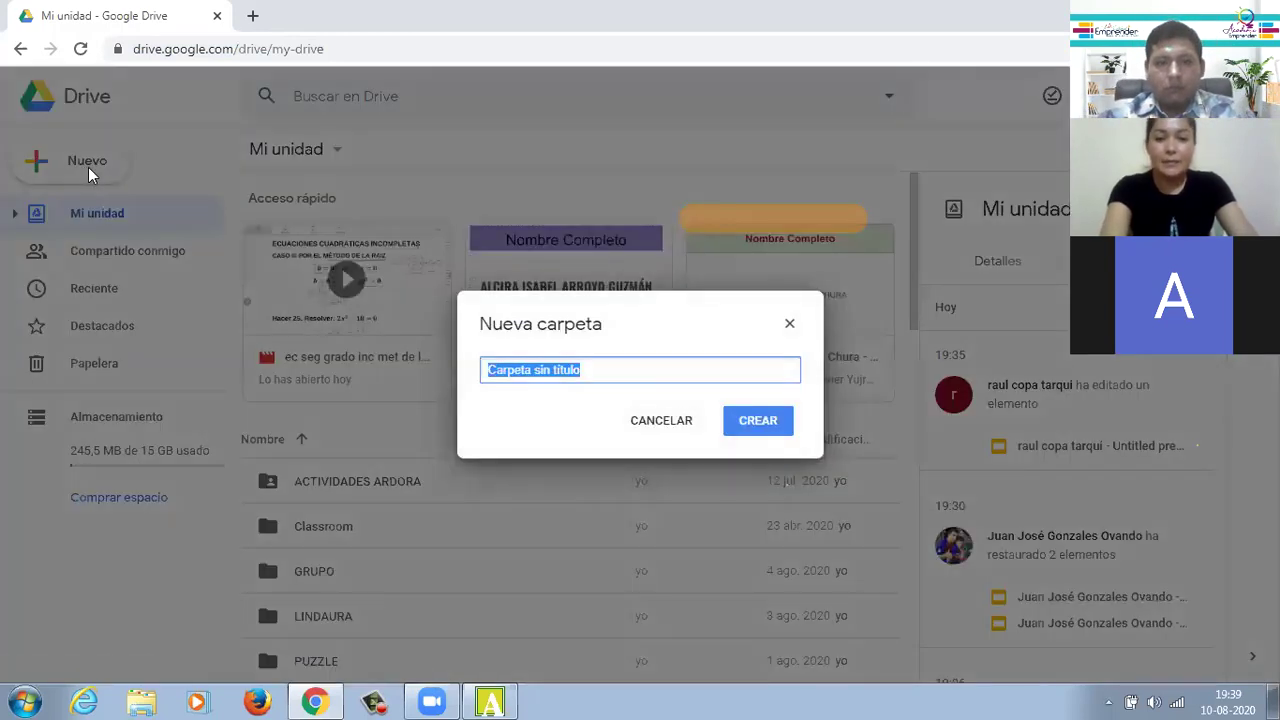
key("BackSpace")
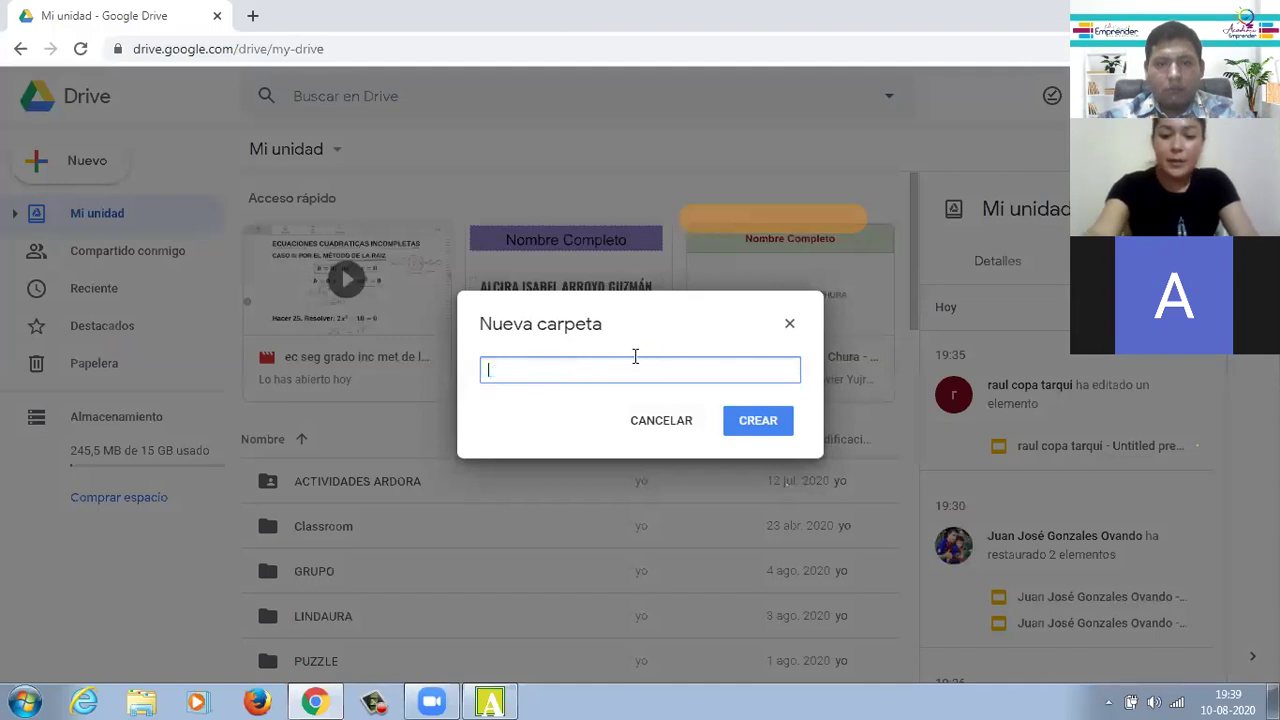
type("GRU")
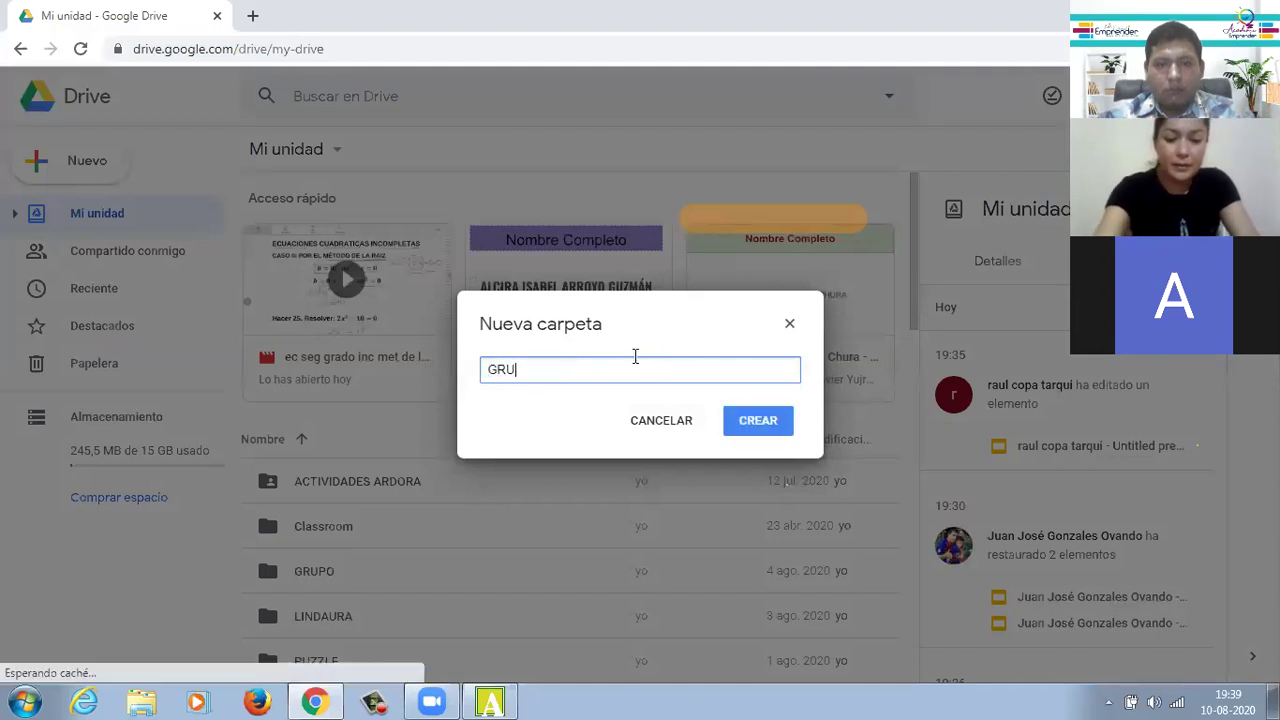
type("PO 5")
left_click(752, 422)
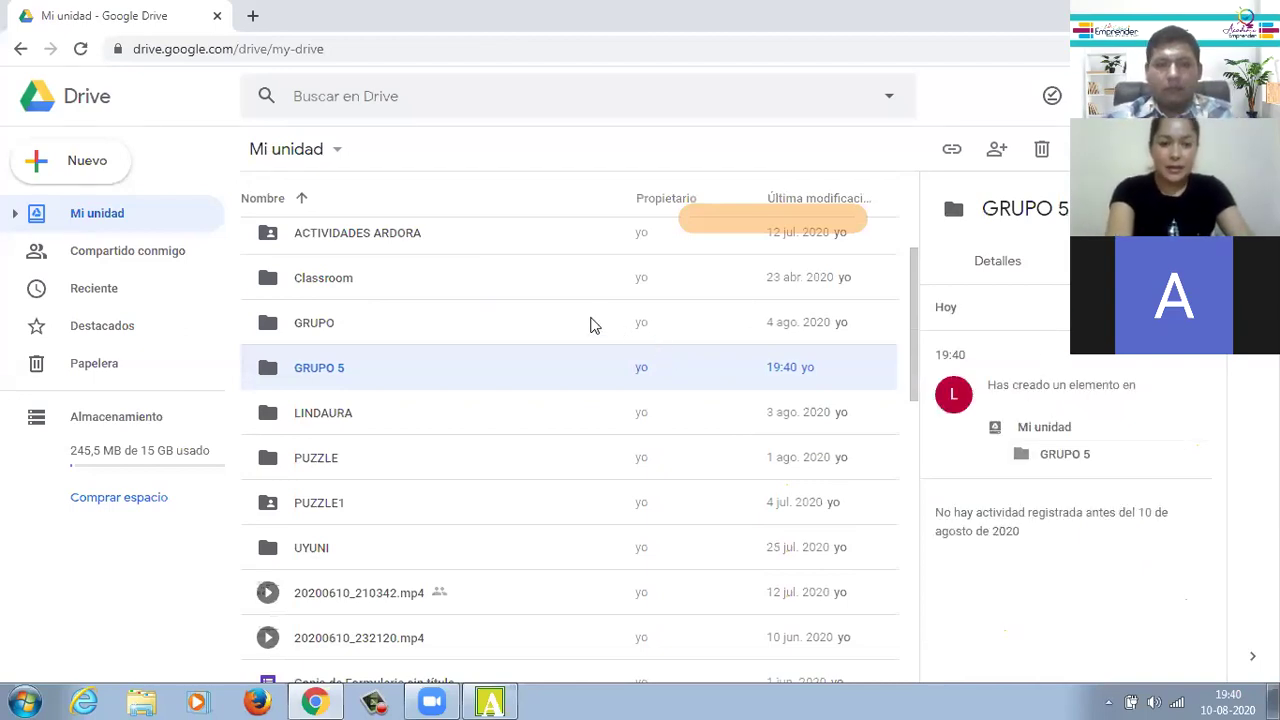
double_click(345, 371)
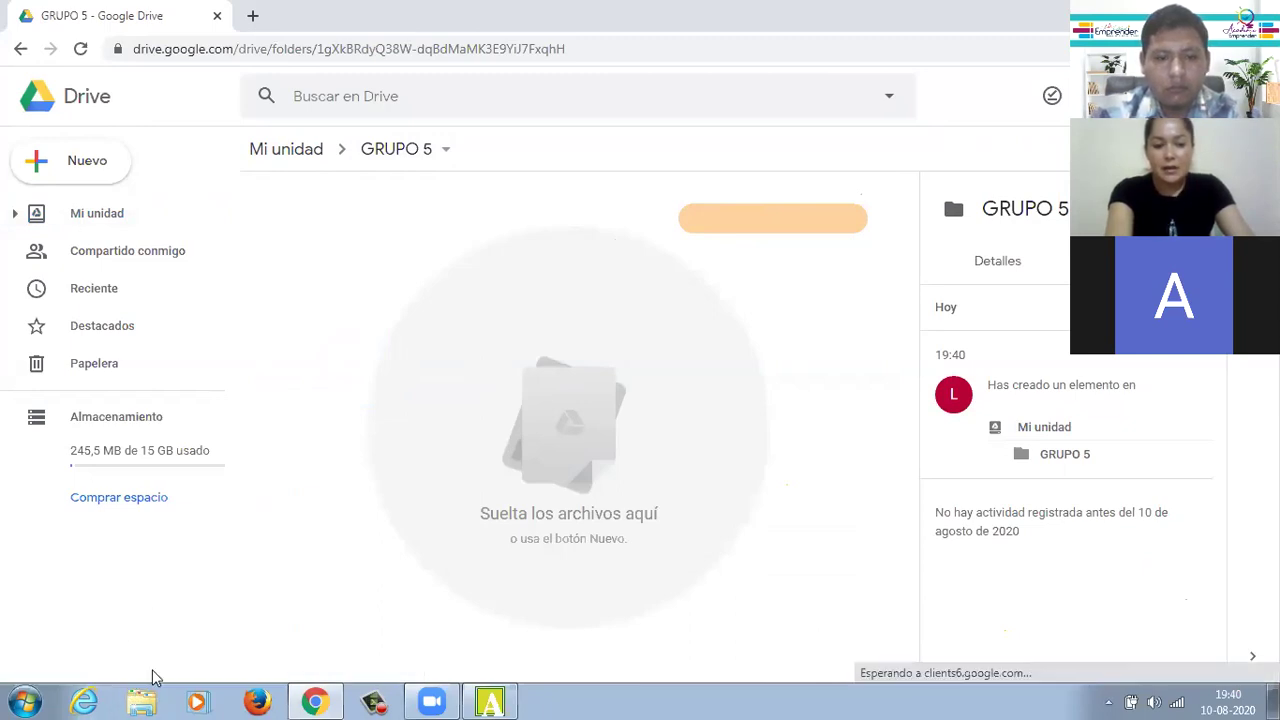
Step: Switch to Windows Explorer, look at the files in the ARDORA folder inside Documentos and return to the libraries overview
left_click(141, 700)
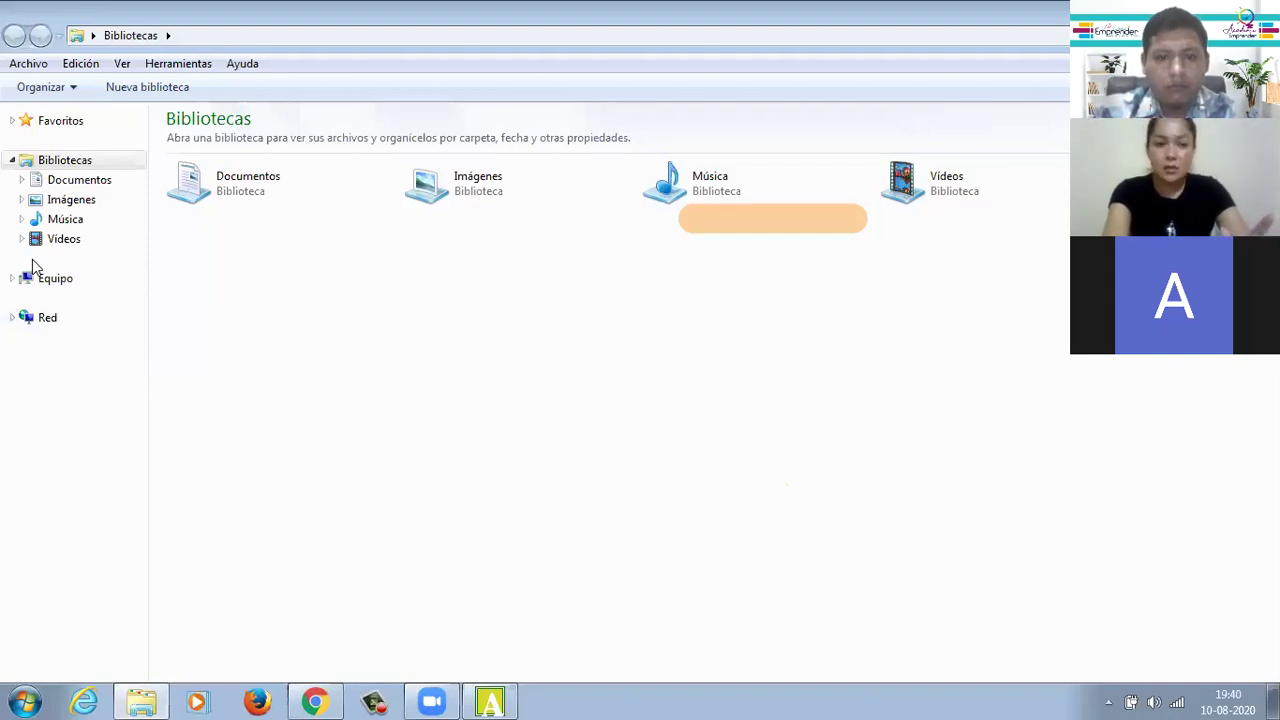
left_click(70, 186)
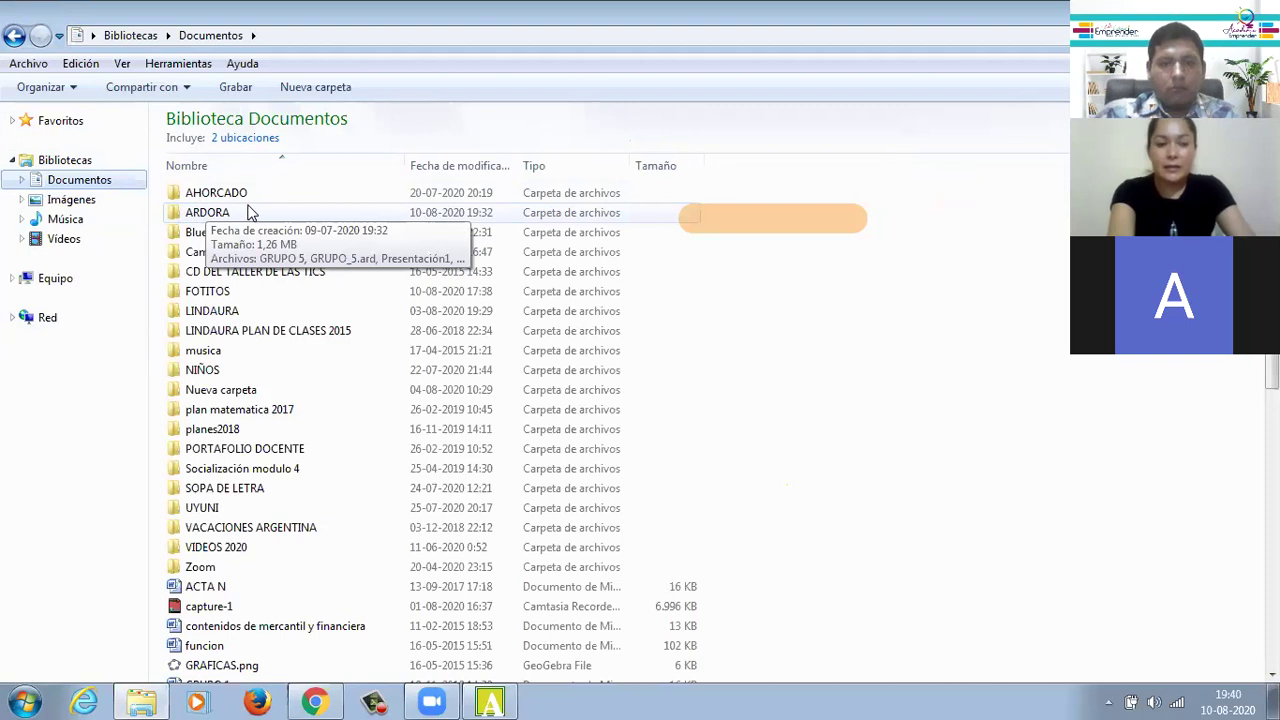
left_click(240, 214)
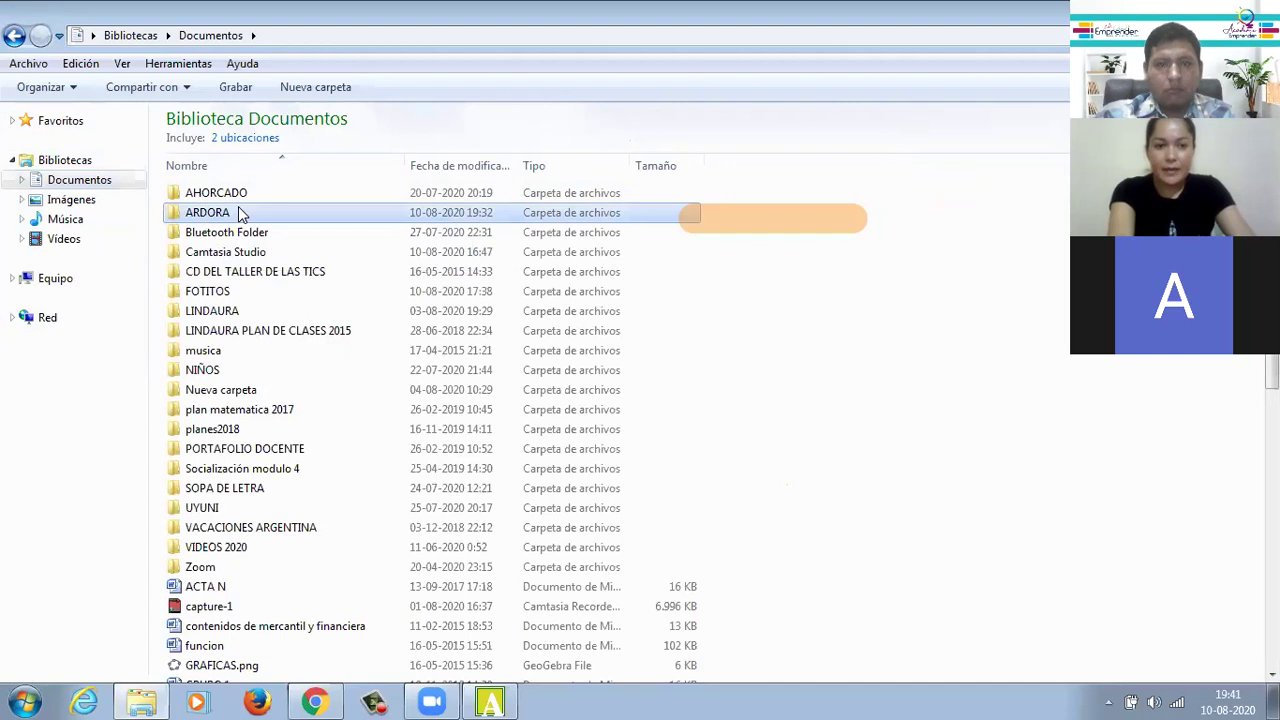
double_click(240, 214)
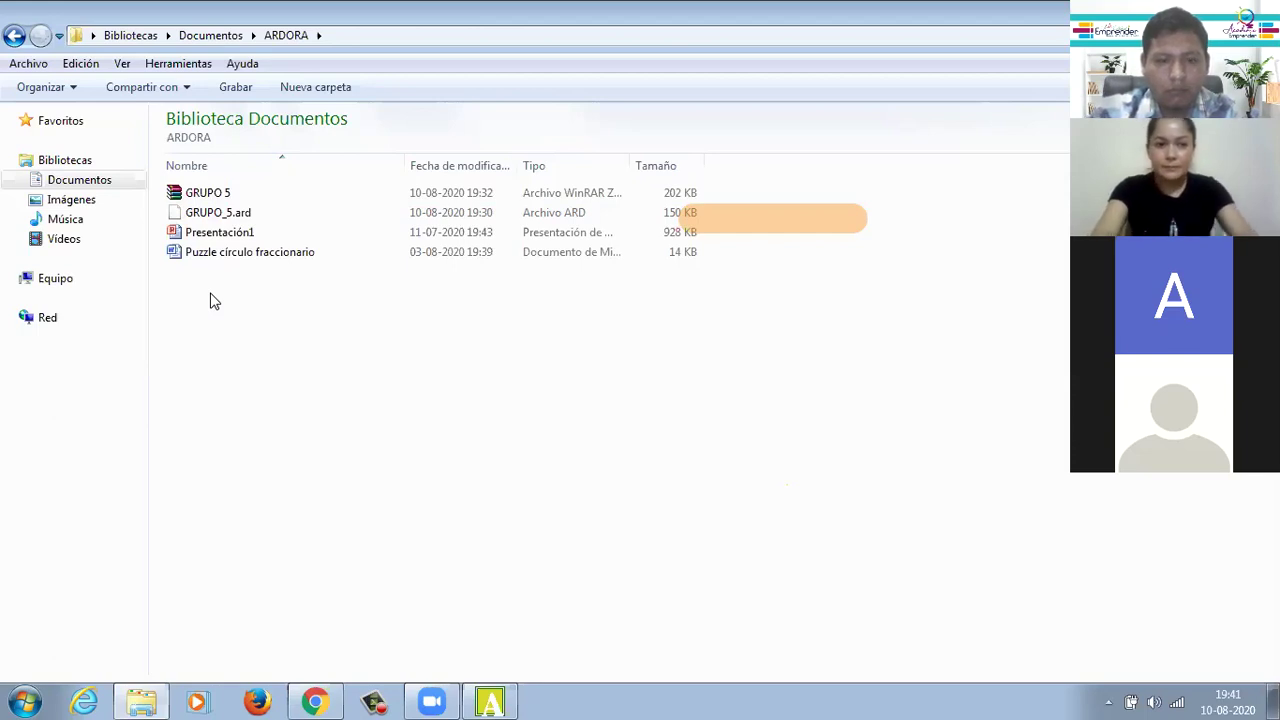
left_click(14, 36)
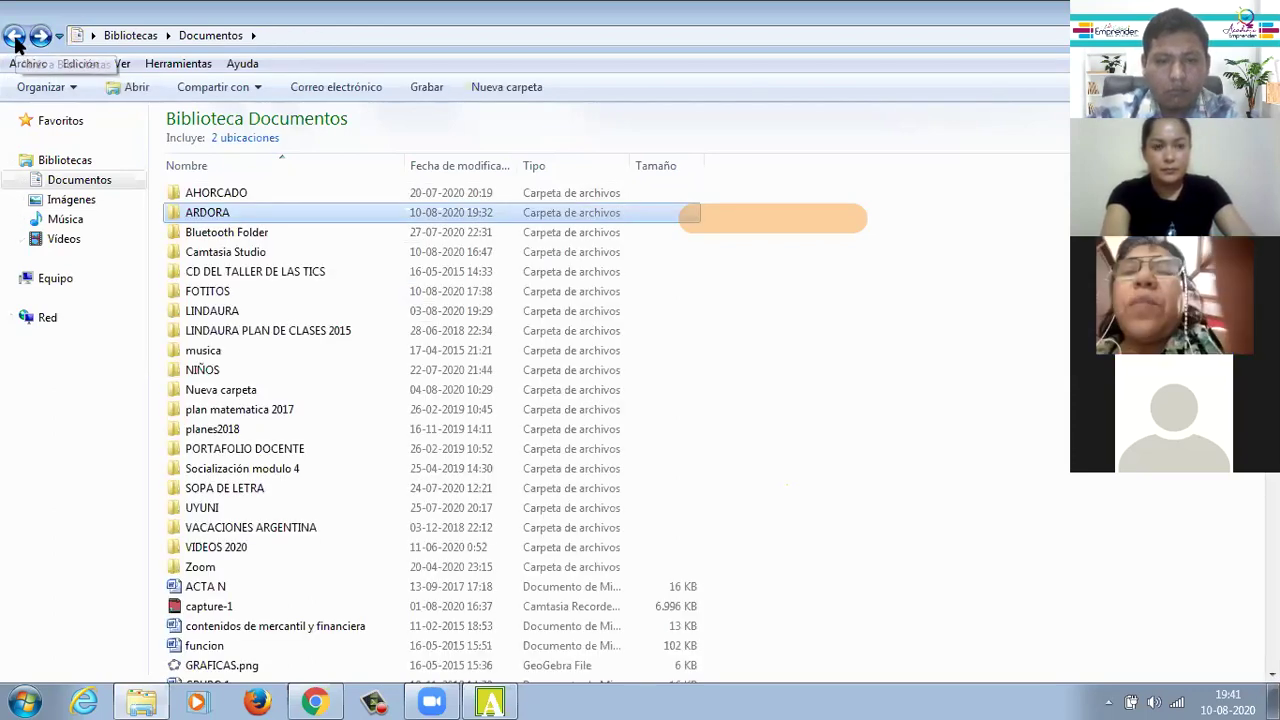
left_click(15, 38)
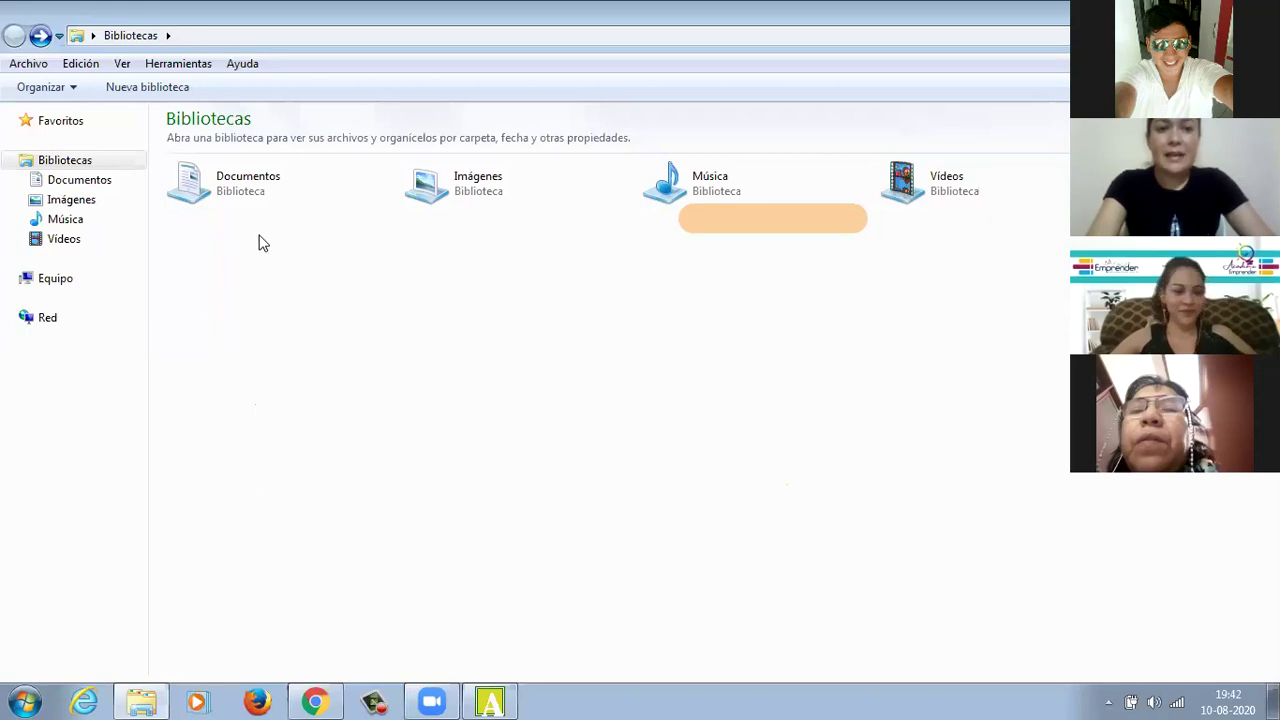
Step: Open the ARDORA folder in Documentos and extract the GRUPO 5 zip archive into its default ARDORA\GRUPO 5 destination with WinRAR, closing the archive
left_click(80, 188)
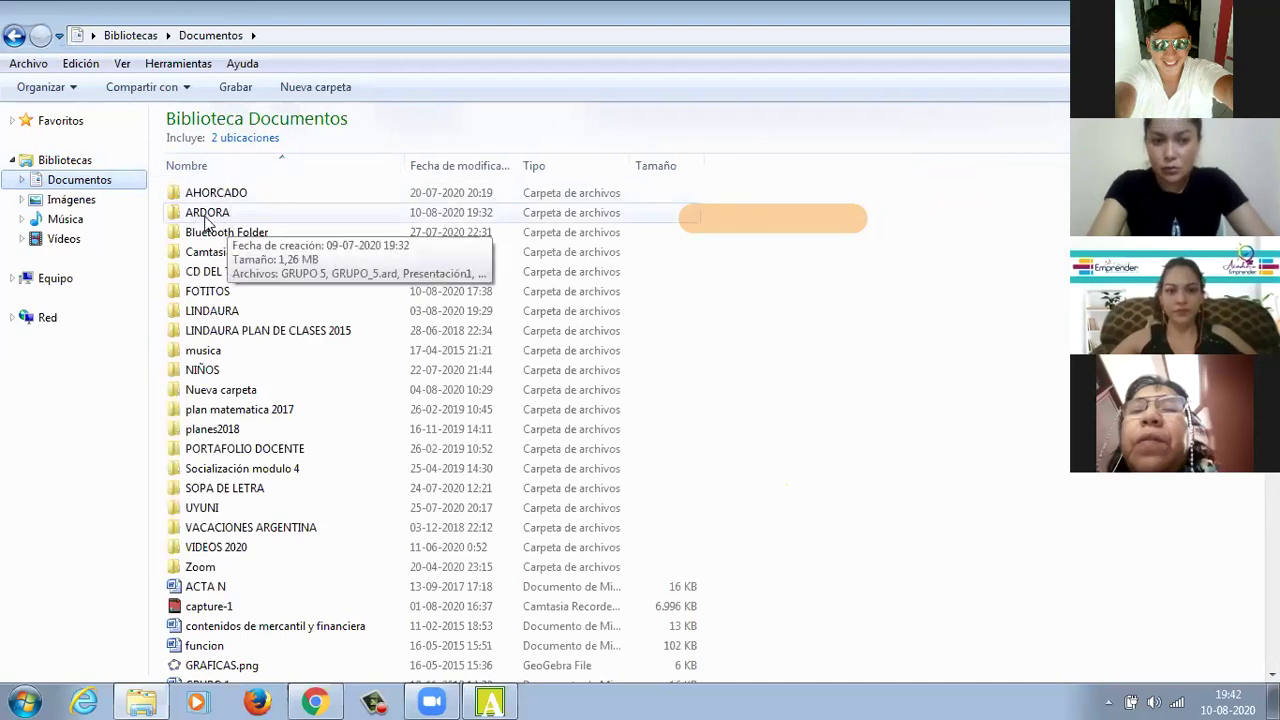
double_click(216, 215)
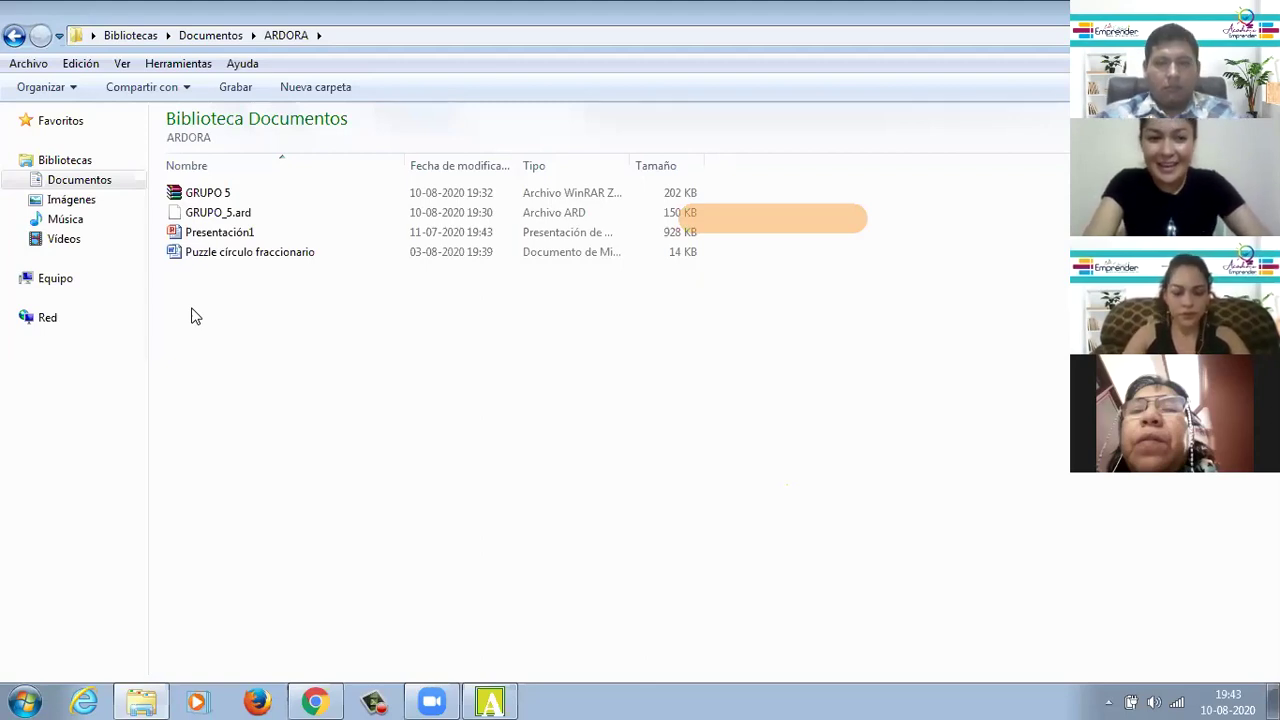
double_click(200, 197)
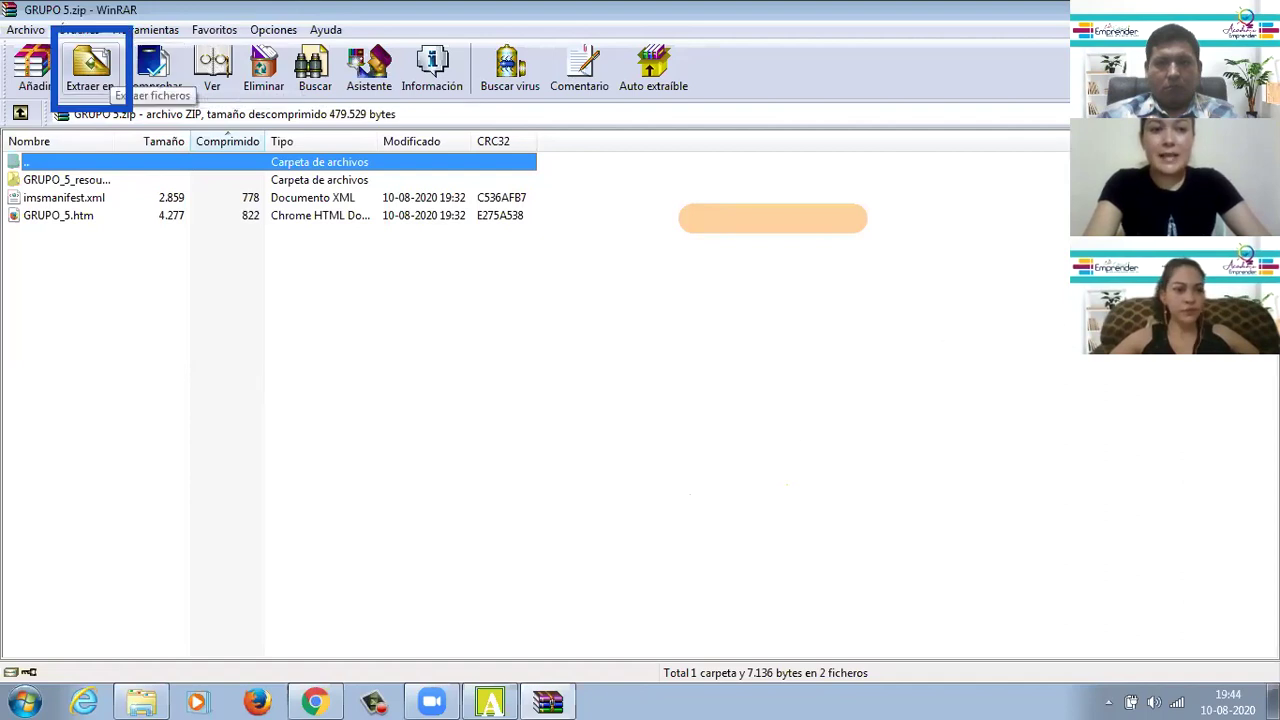
left_click(90, 65)
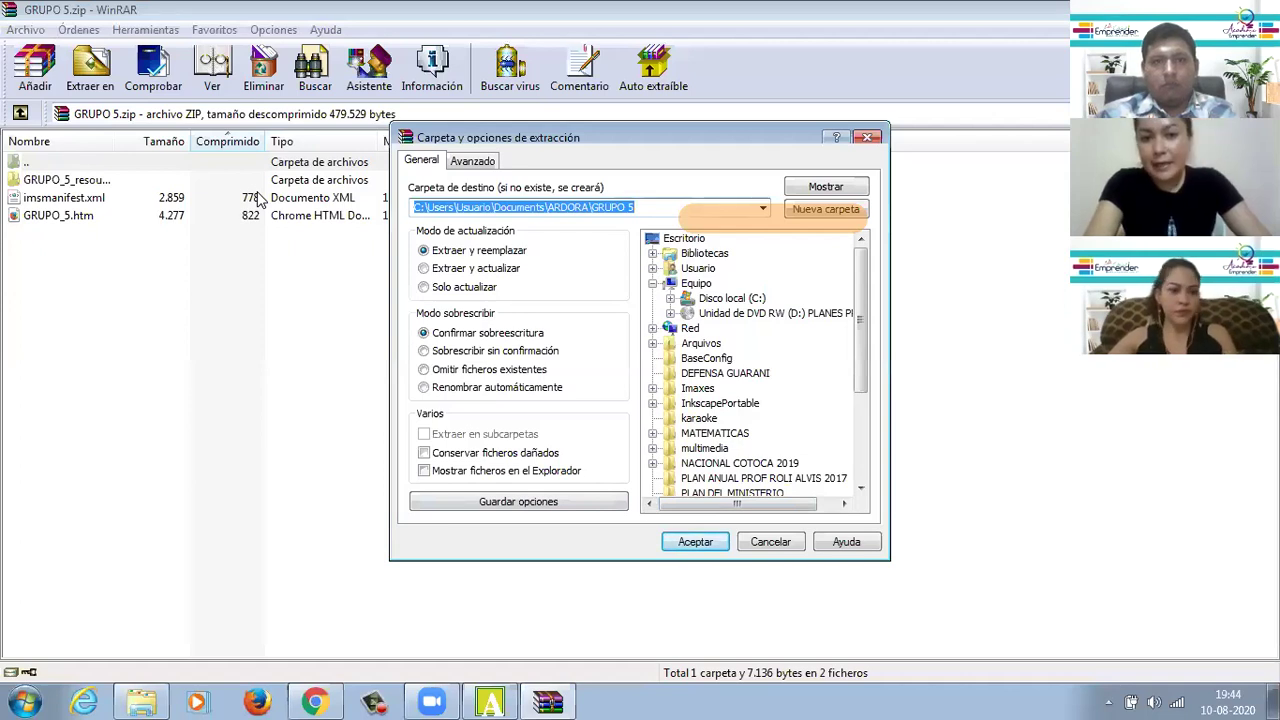
key("Return")
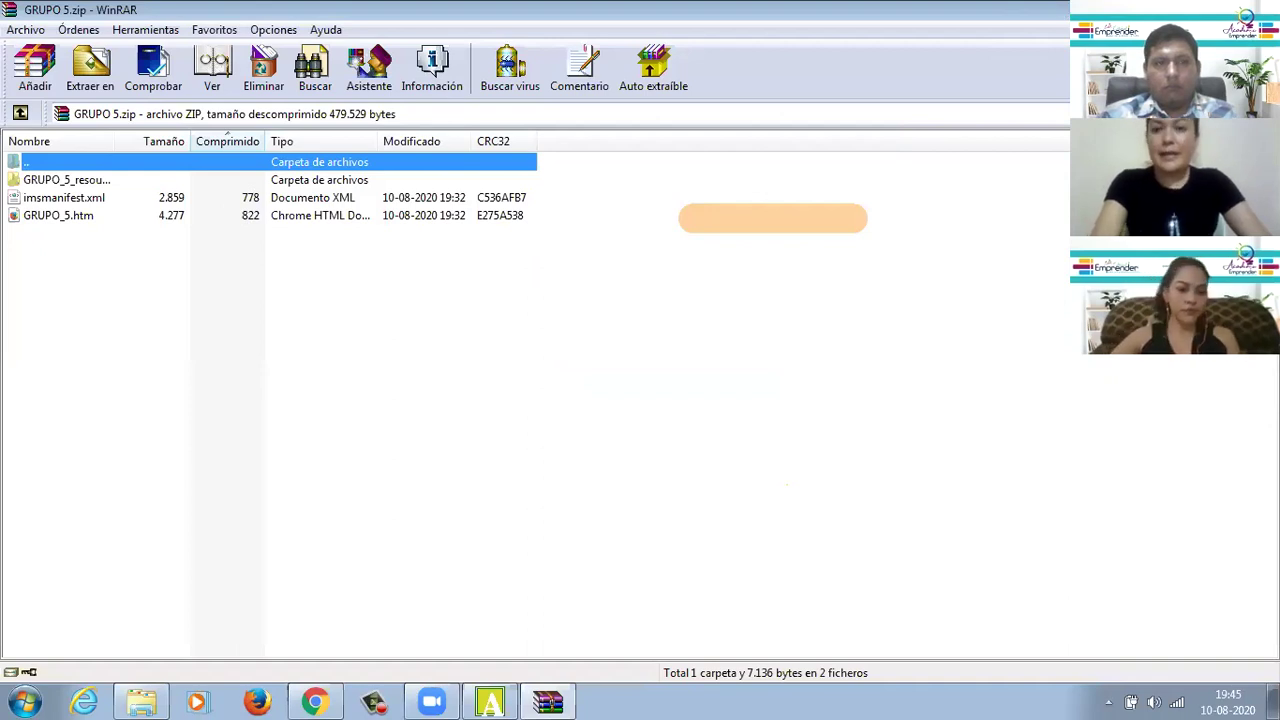
left_click(1262, 9)
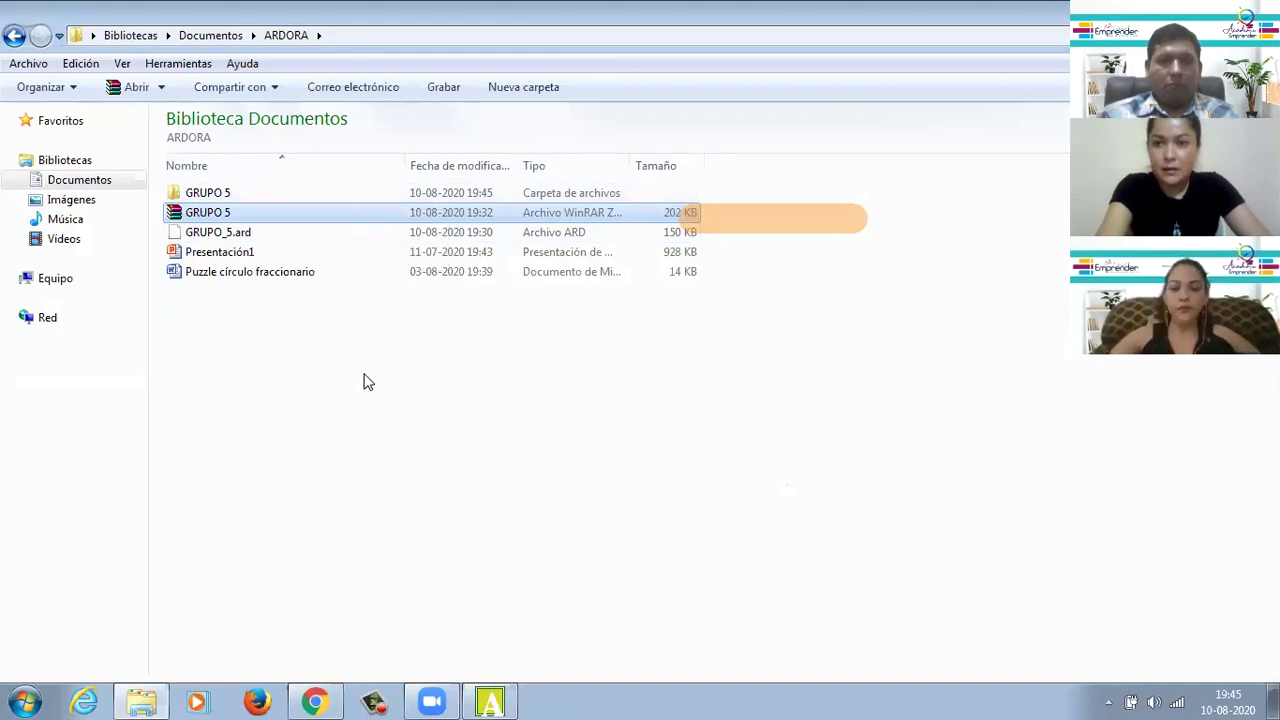
Step: Upload the extracted GRUPO 5 folder from the ARDORA folder into the open GRUPO 5 folder in Google Drive
key("super+Down")
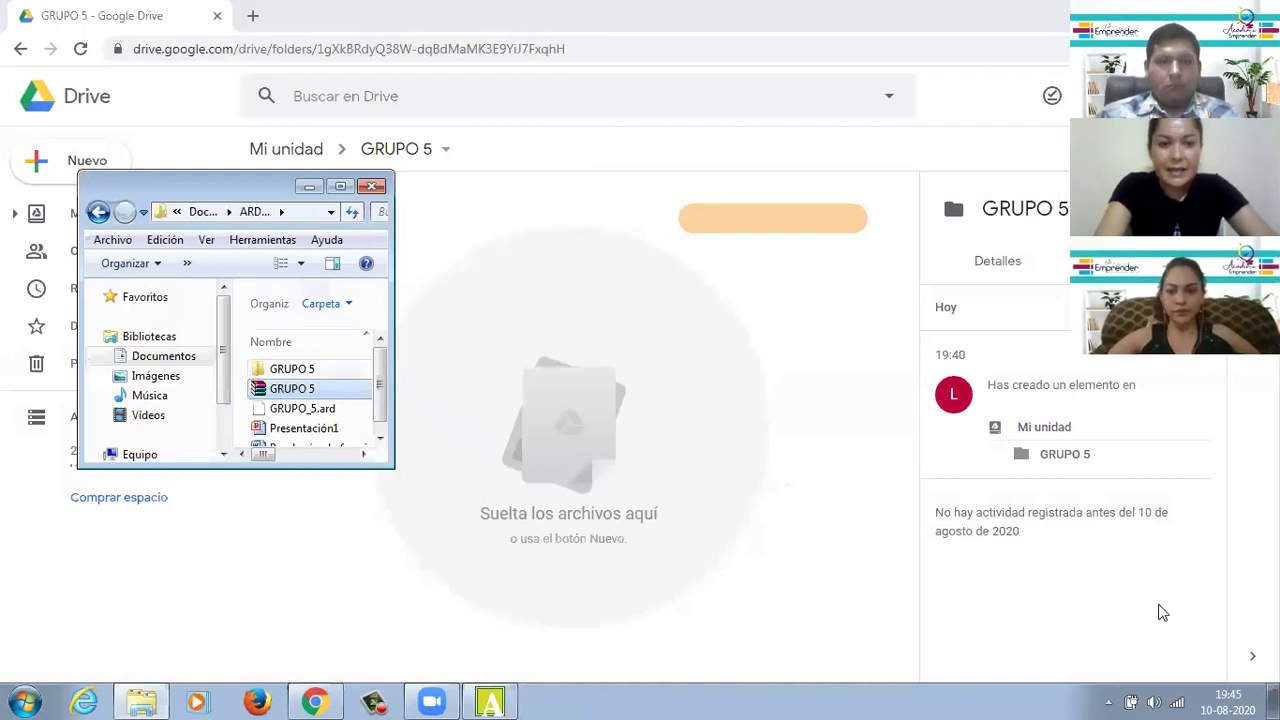
key("Up")
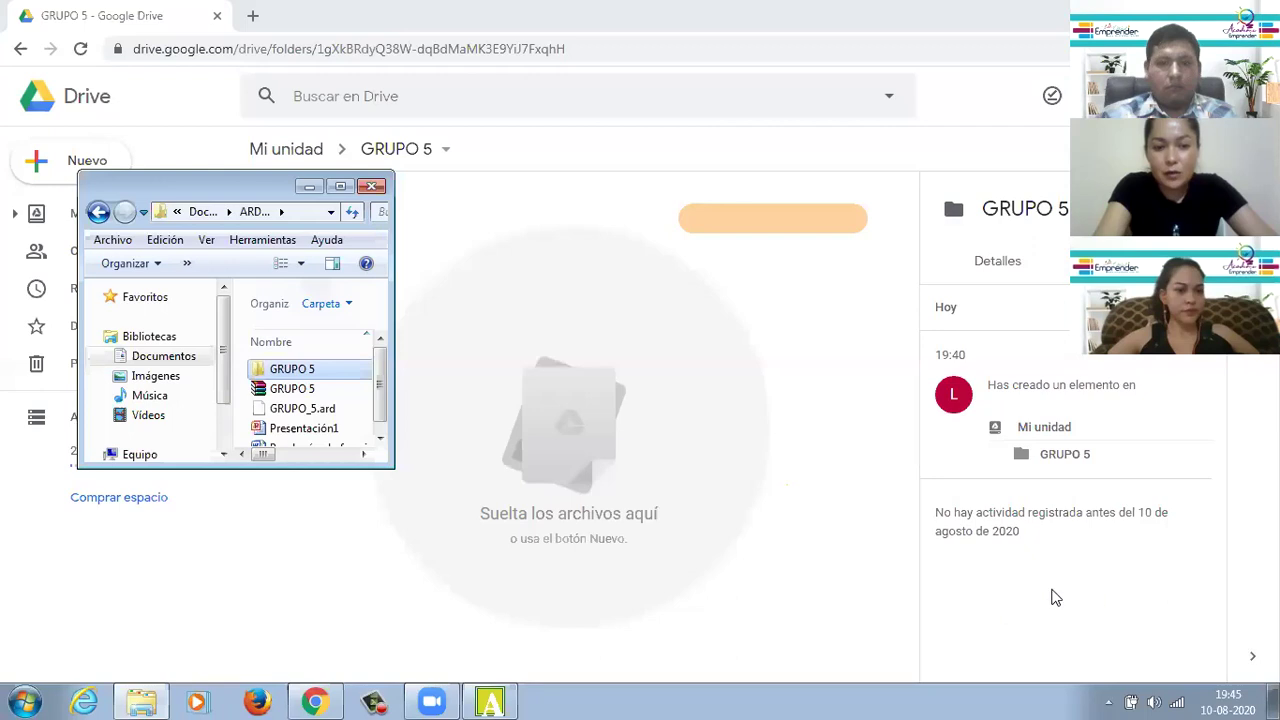
left_click_drag(292, 369, 494, 470)
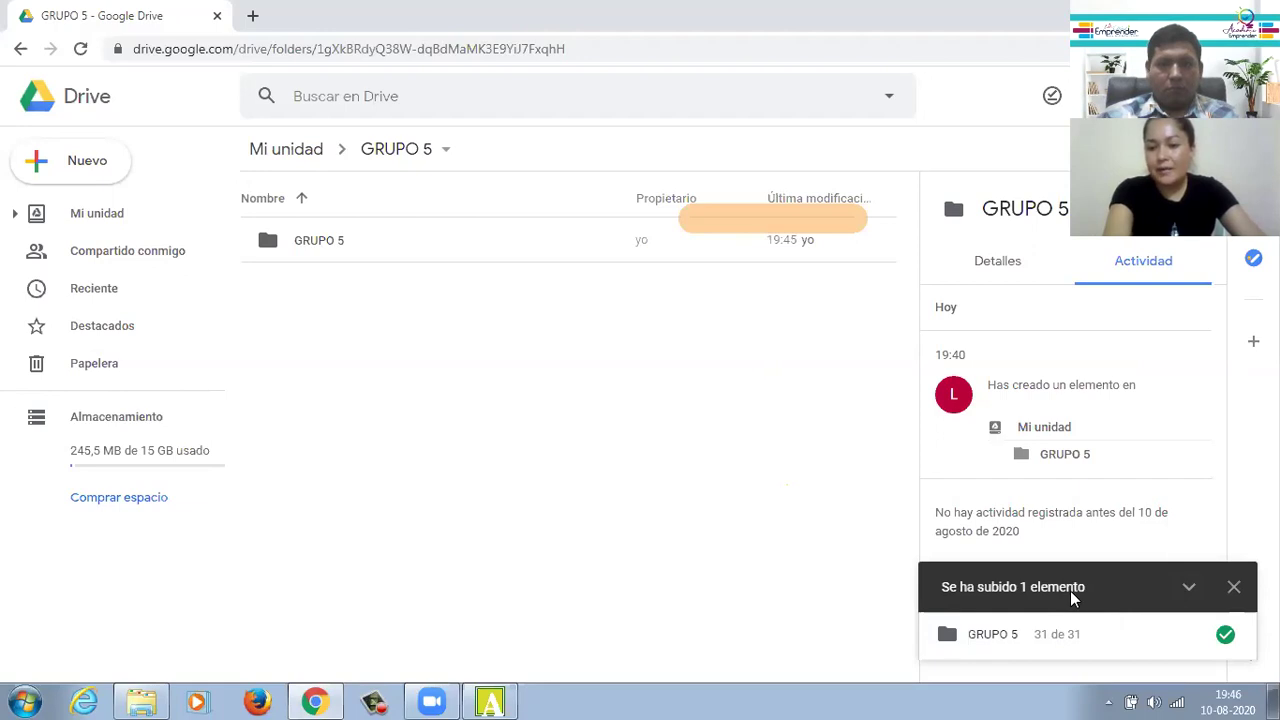
Step: Set the uploaded GRUPO 5 folder's link access to Cualquier persona con el enlace
right_click(358, 247)
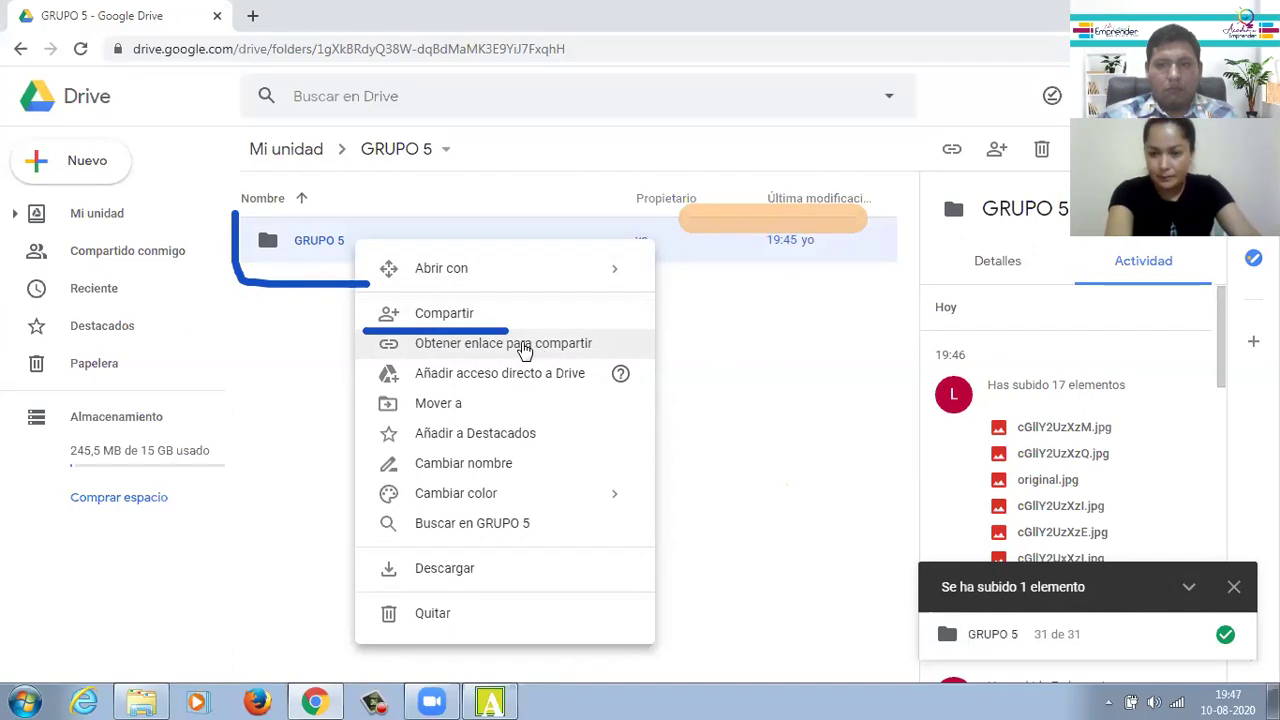
left_click(438, 346)
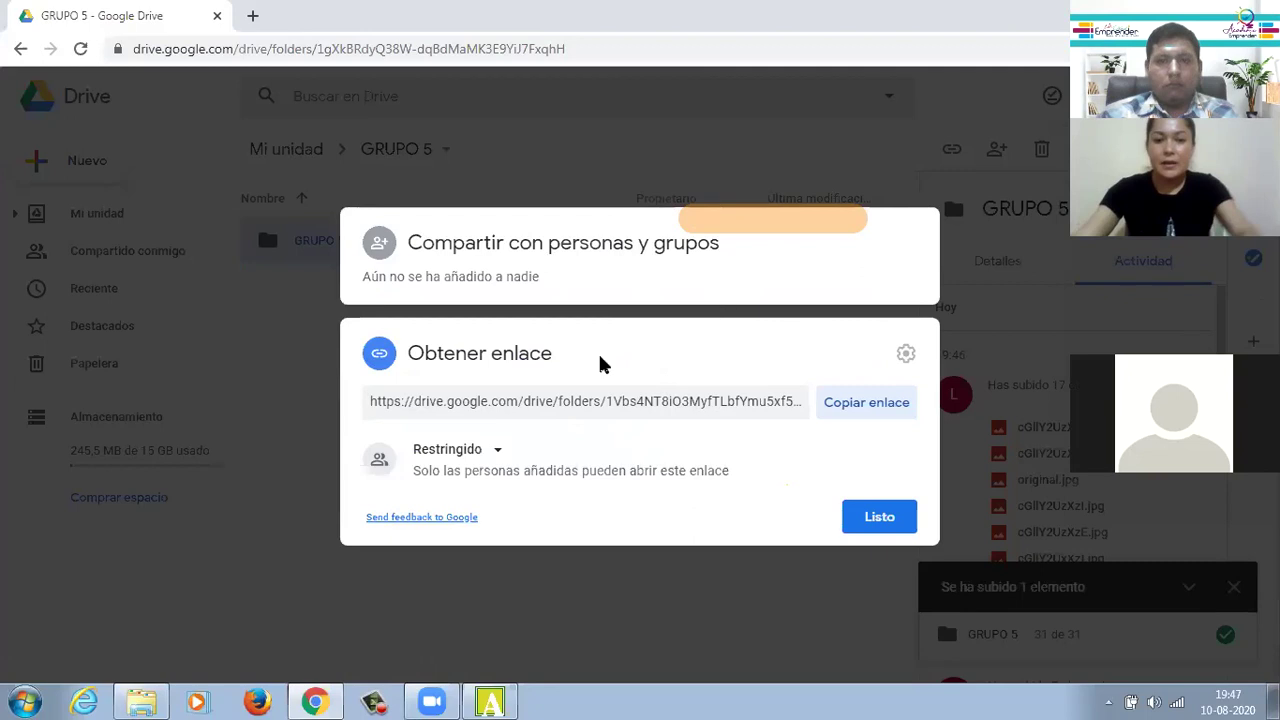
left_click(493, 460)
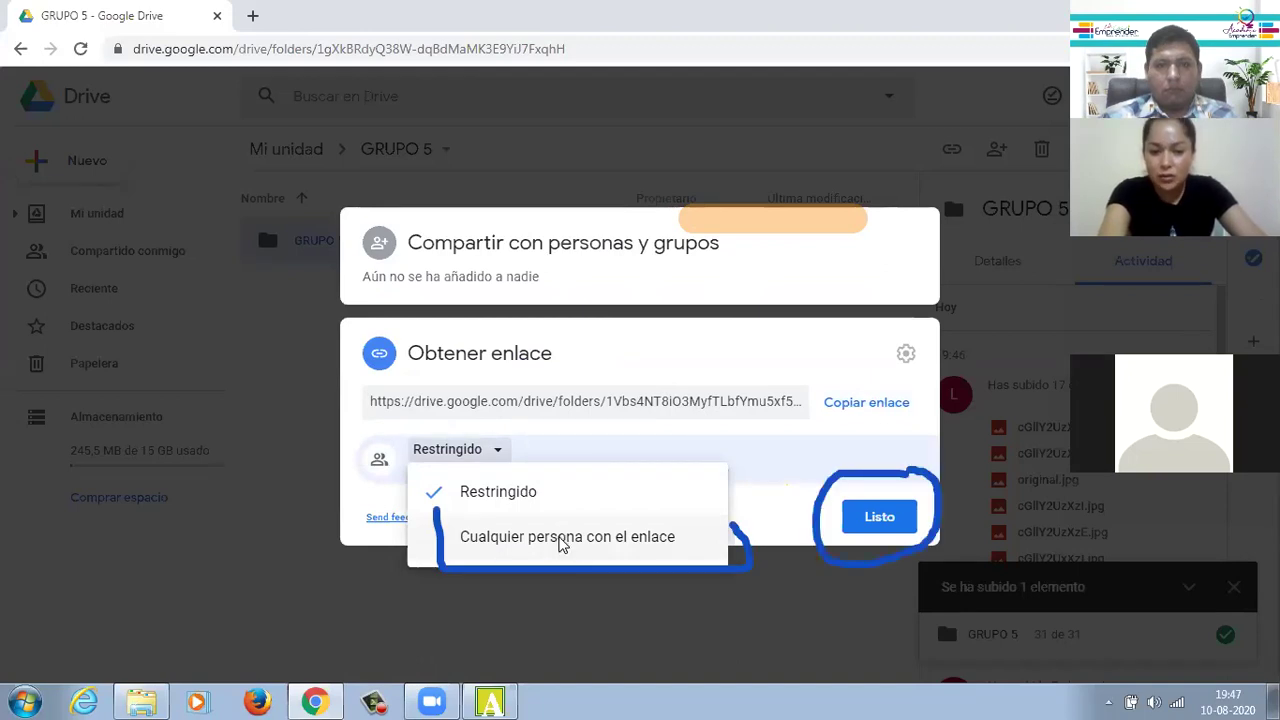
left_click(562, 540)
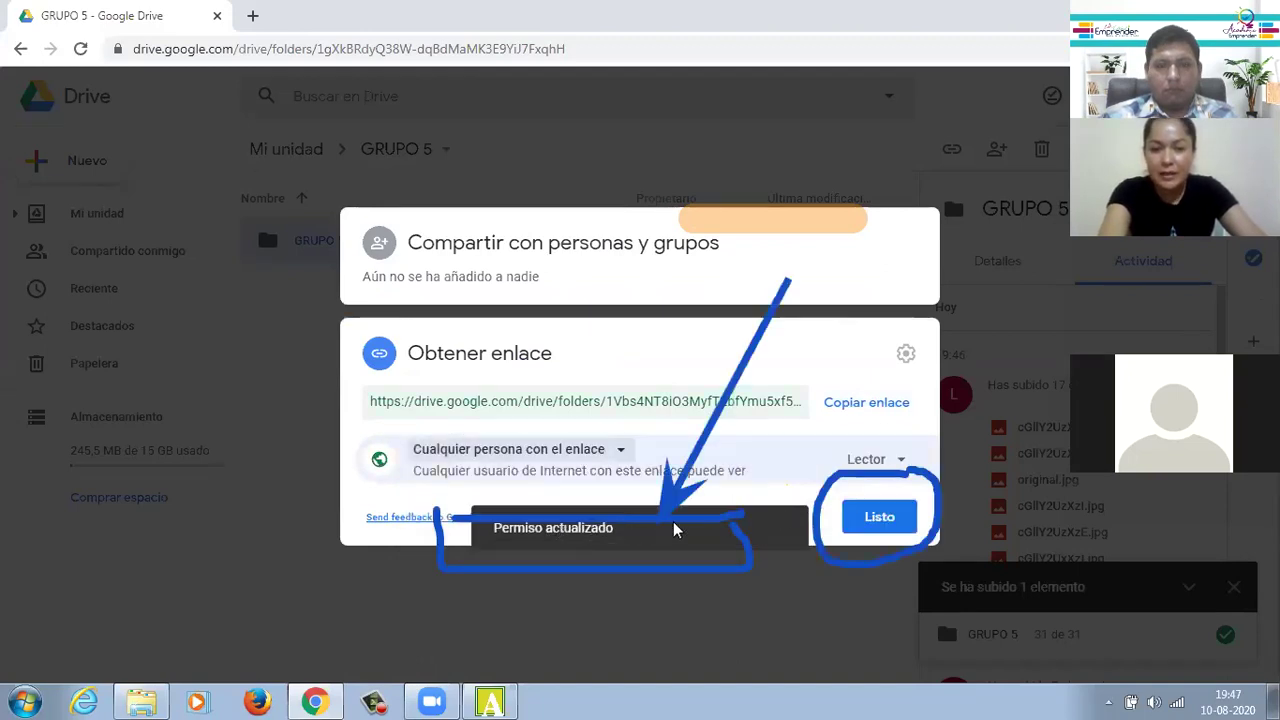
left_click(870, 527)
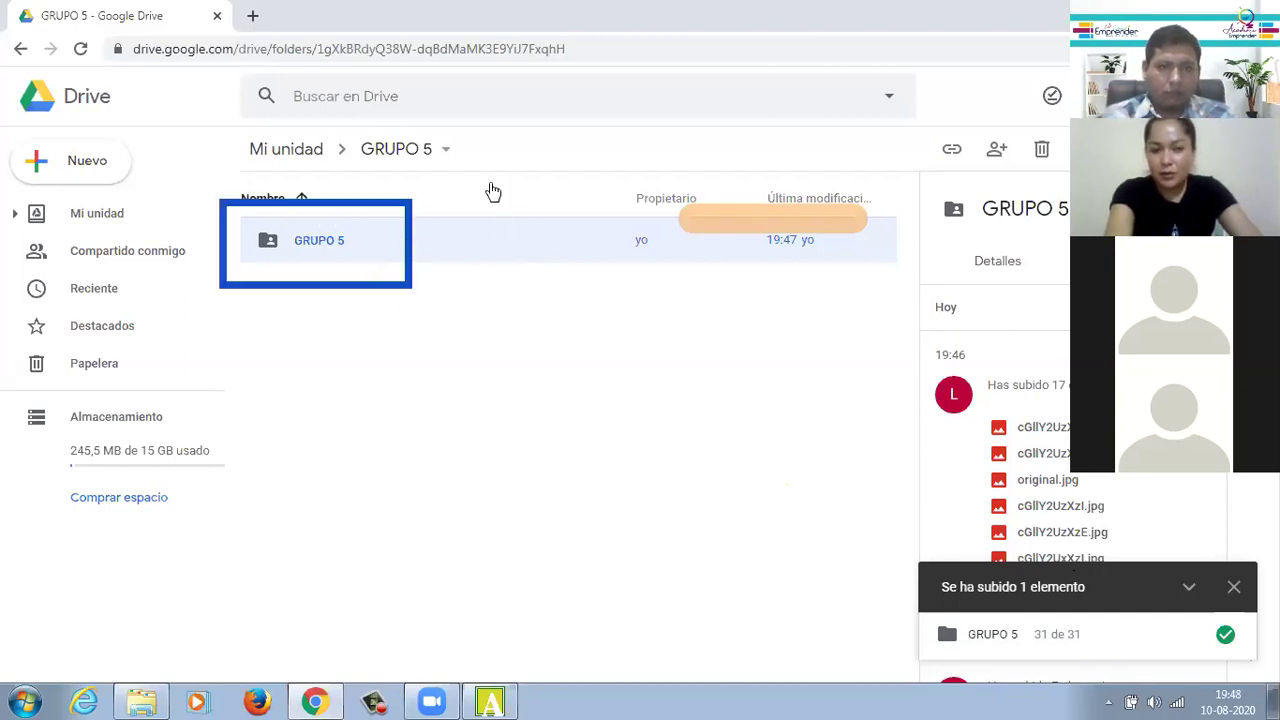
Step: Recheck the uploaded GRUPO 5 folder's link access with Cualquier persona con el enlace chosen, and open the folder to view its contents
right_click(377, 245)
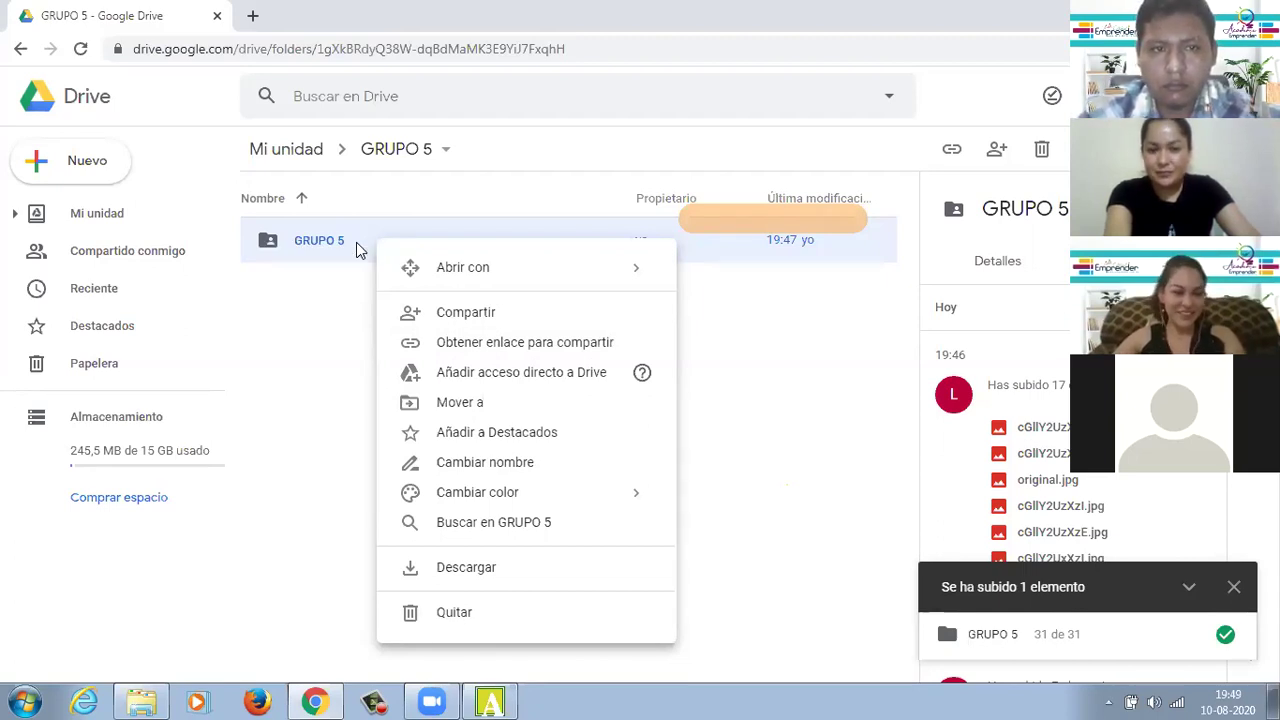
left_click(341, 310)
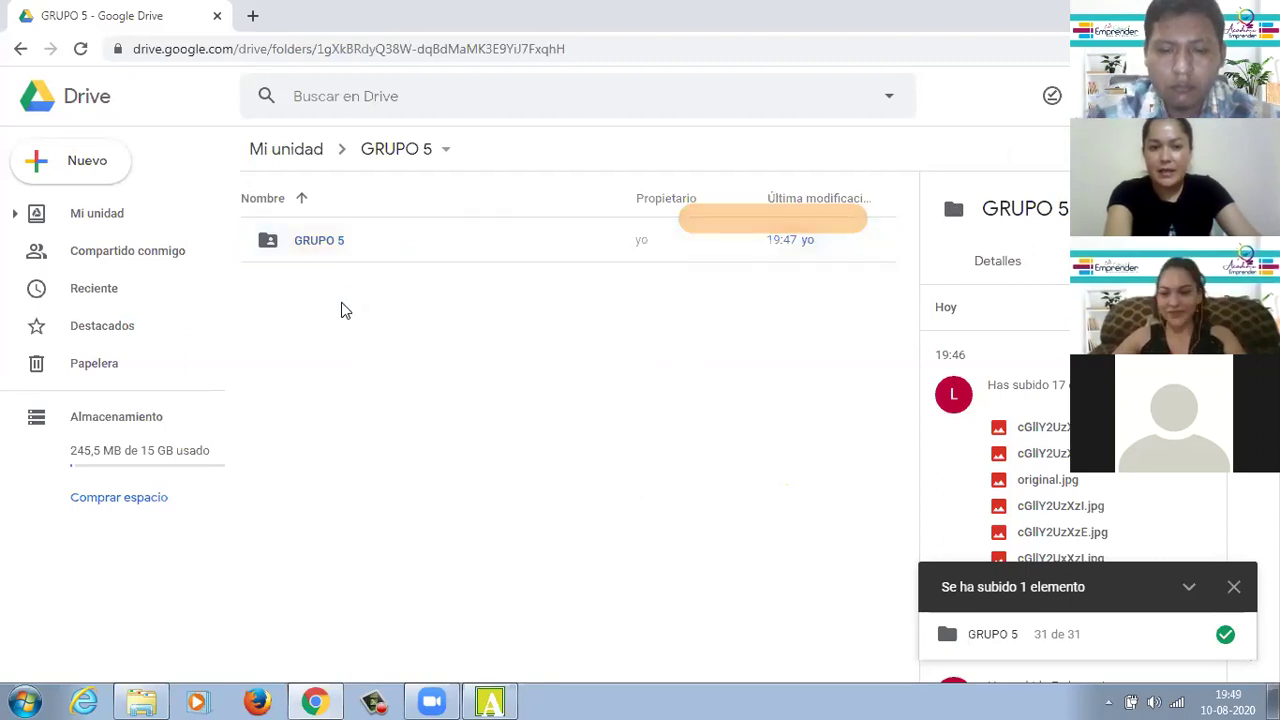
right_click(363, 240)
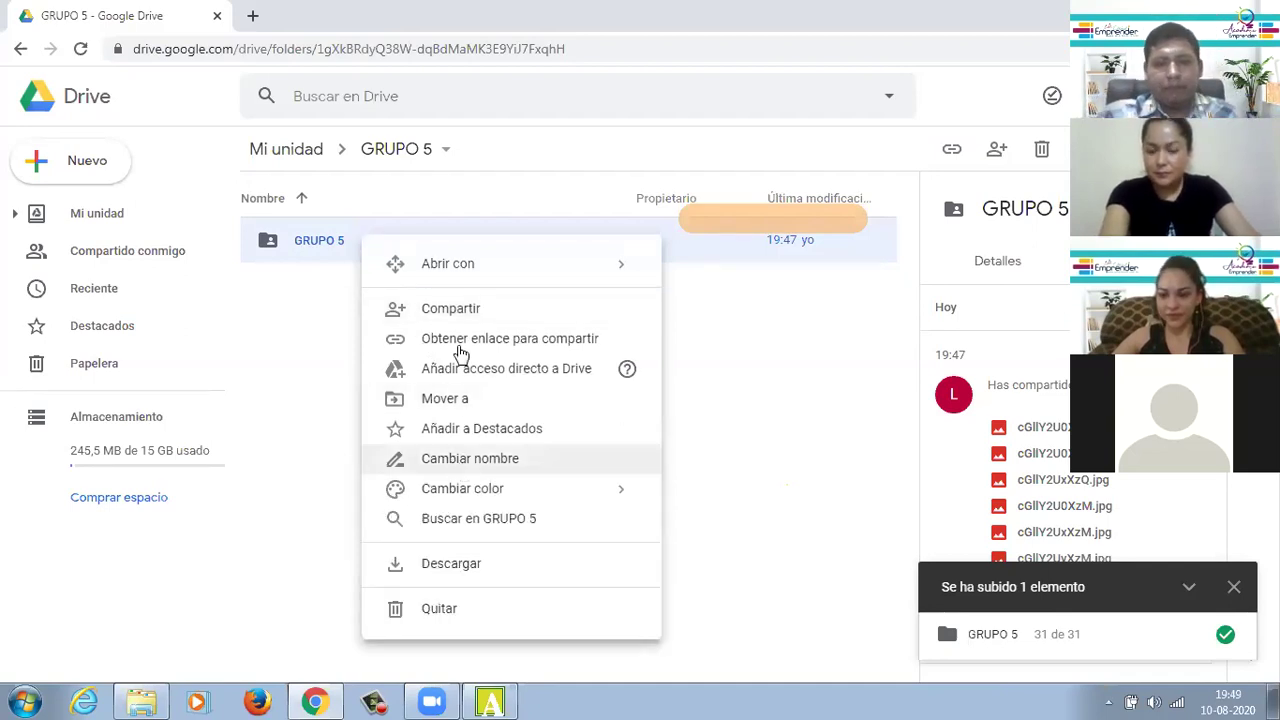
left_click(557, 348)
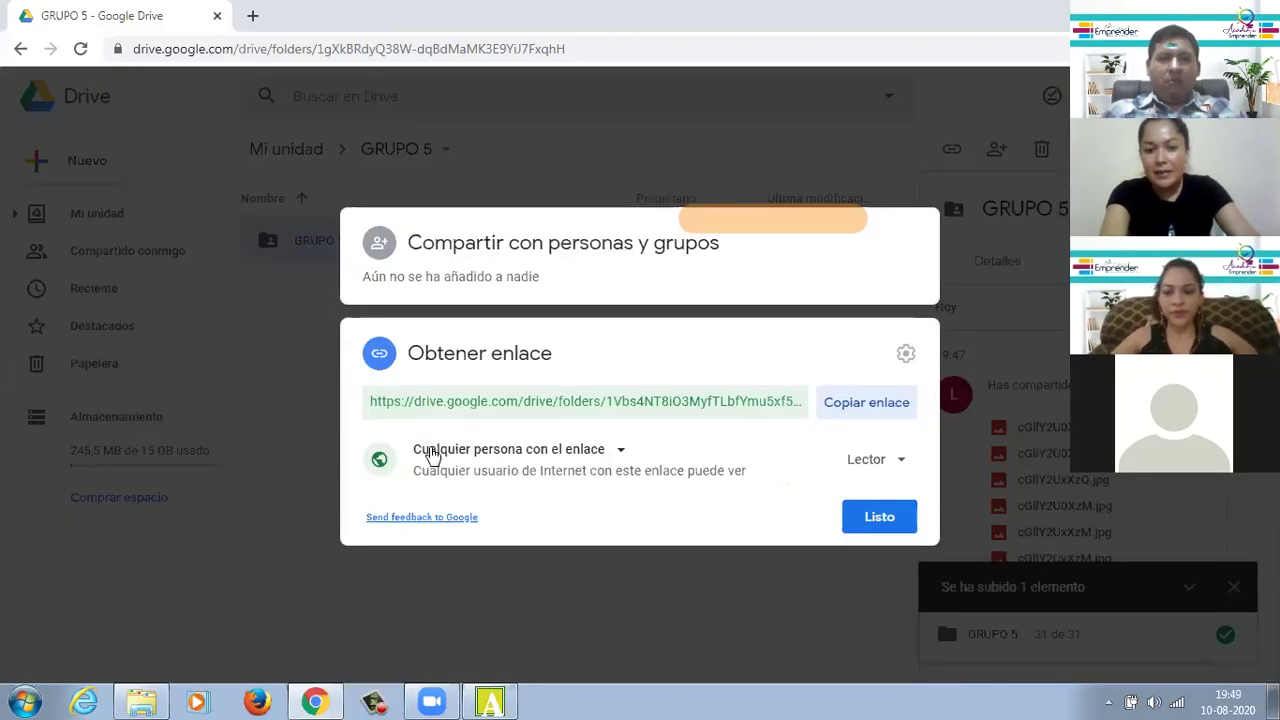
left_click(620, 452)
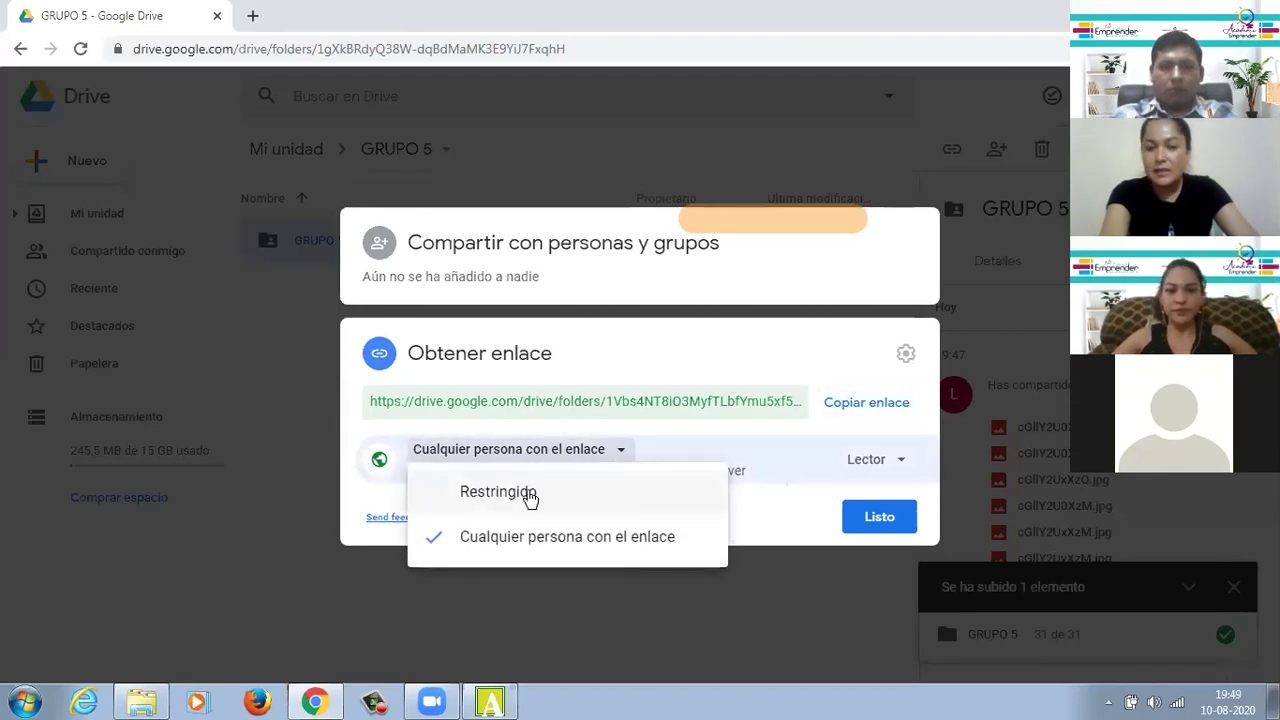
left_click(522, 542)
left_click(872, 518)
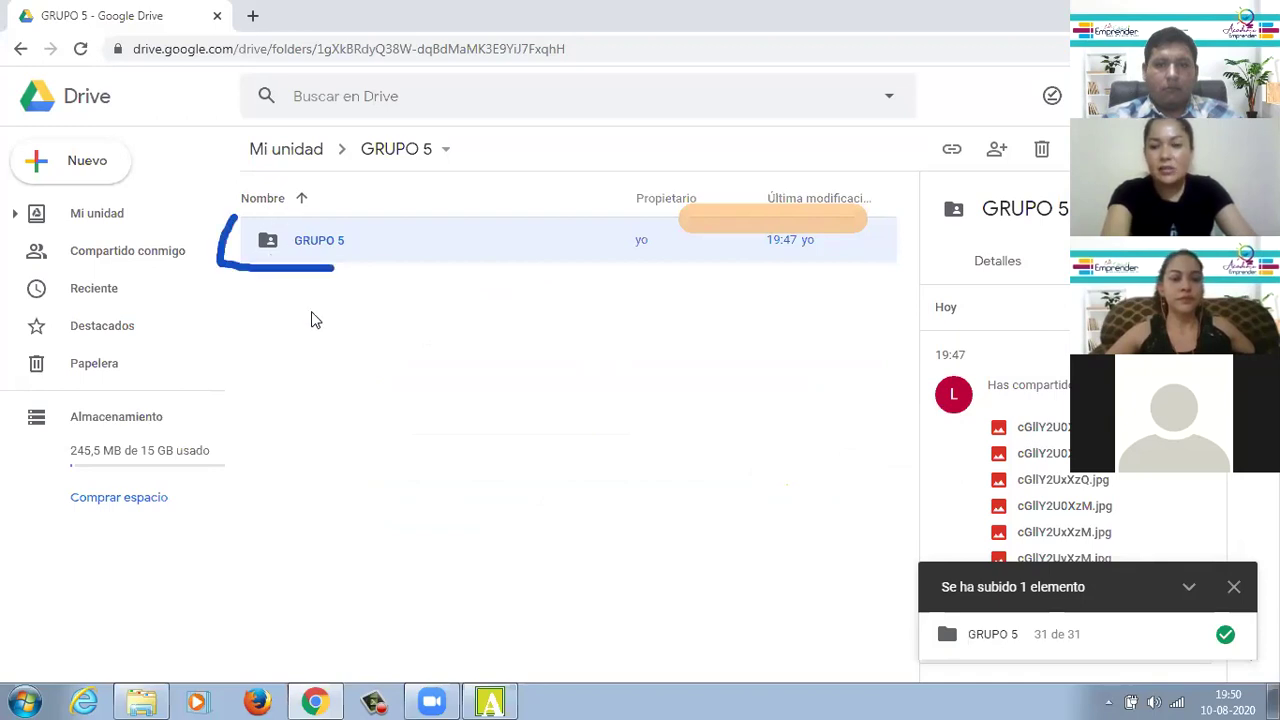
left_click(1095, 635)
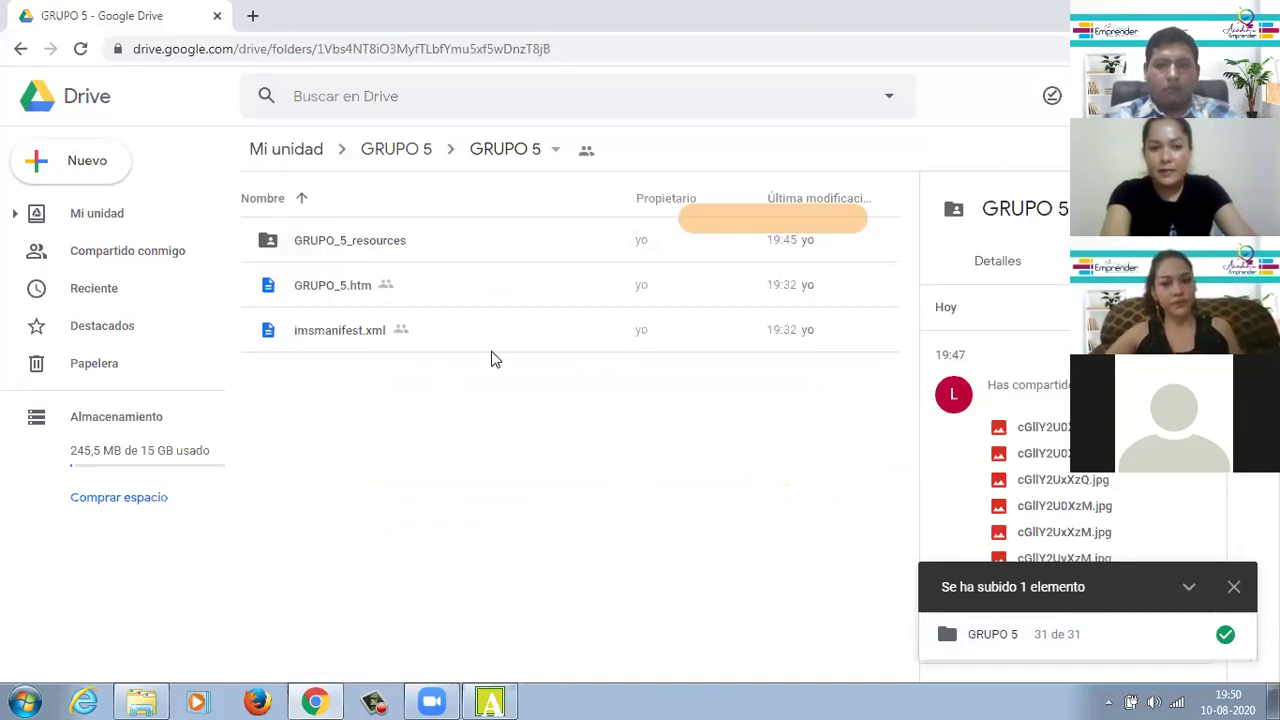
Step: Search Google for drivetoweb in a new browser tab and open the DriveToWeb site at drv.tw
left_click(252, 19)
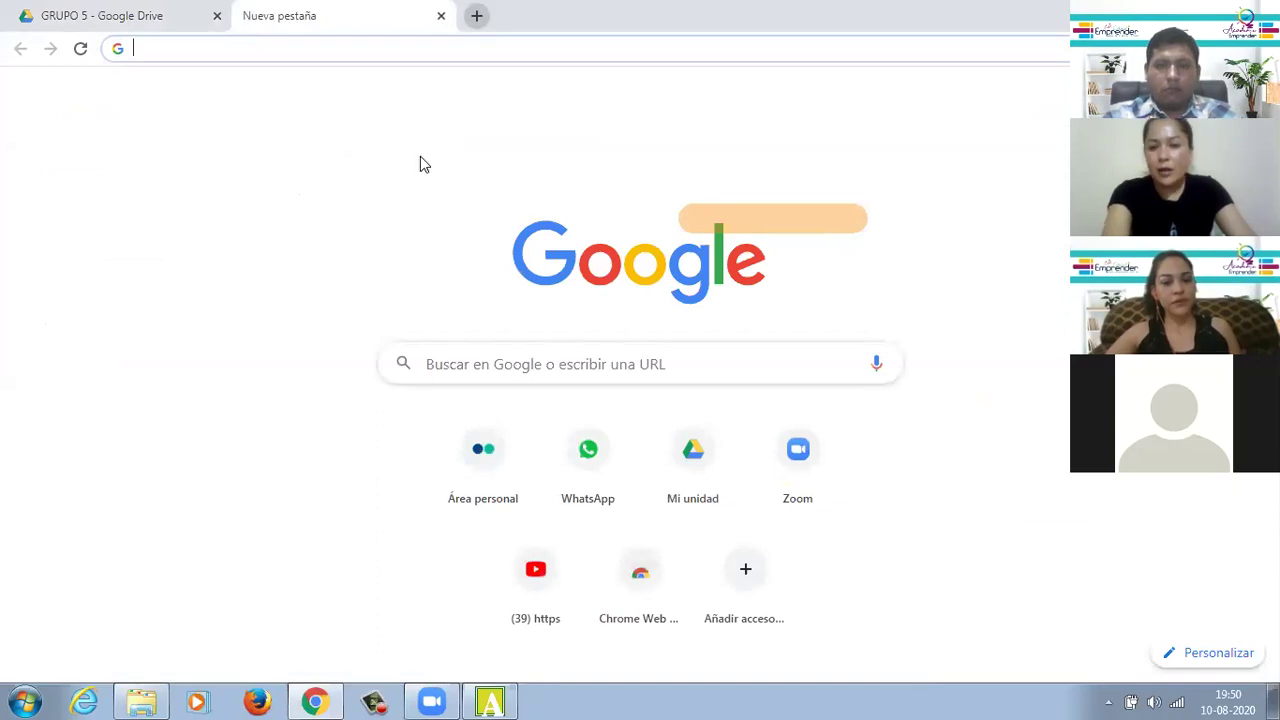
left_click(443, 365)
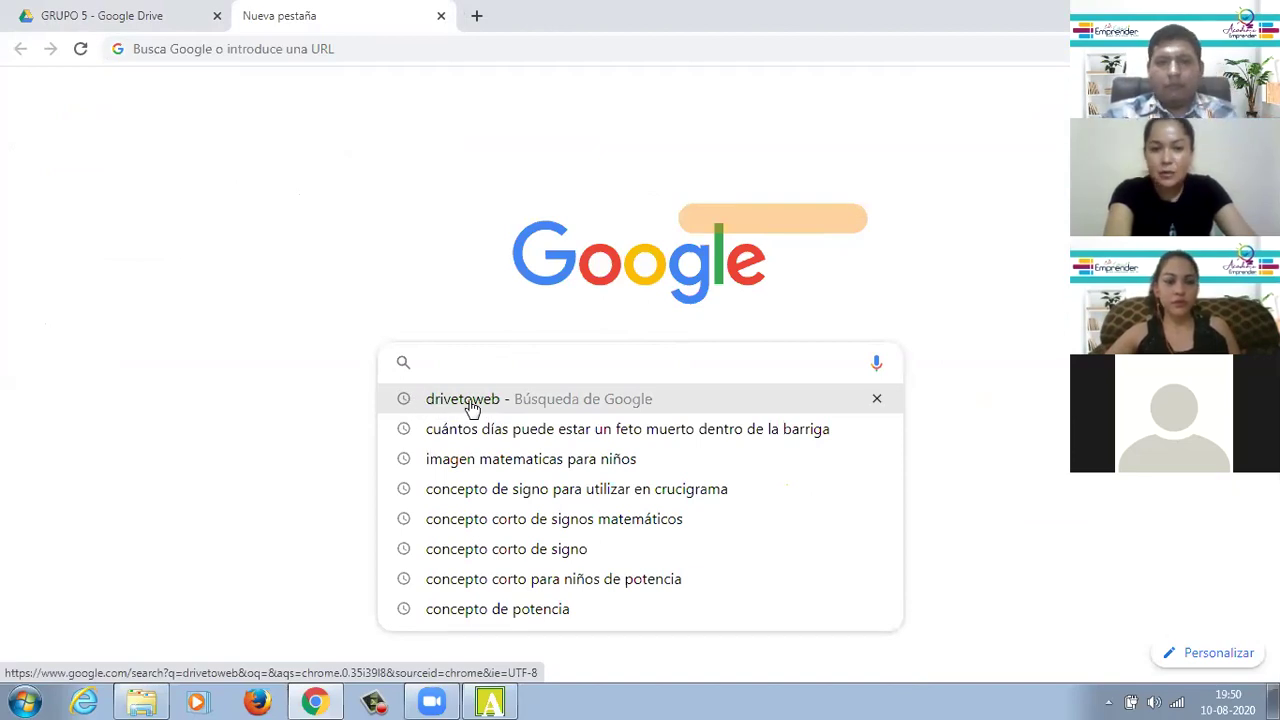
left_click(471, 403)
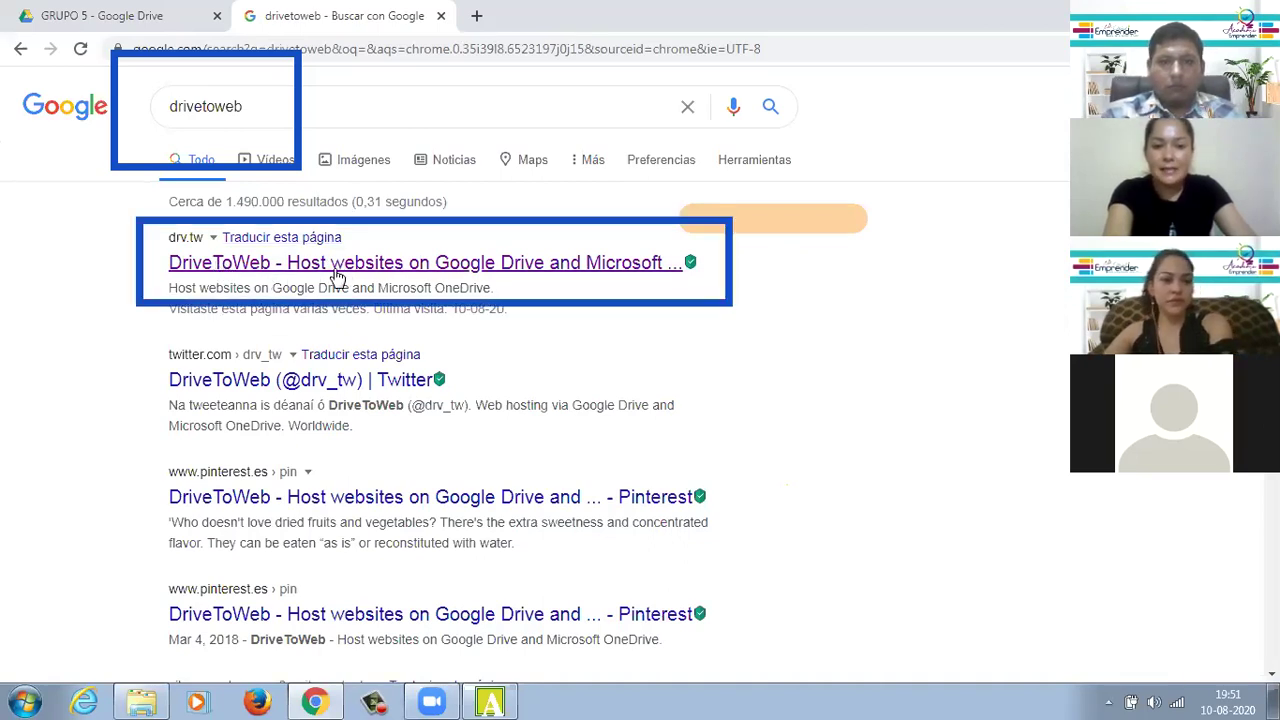
left_click(244, 268)
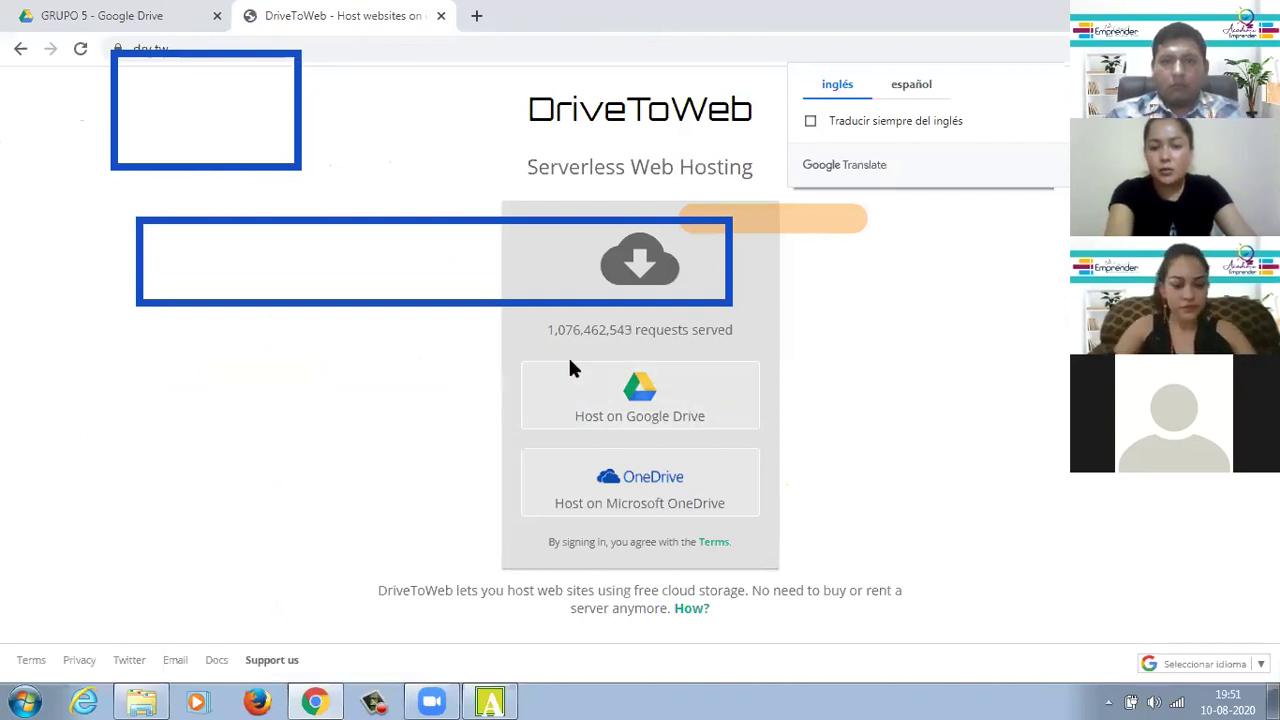
Step: Choose Google Drive hosting in DriveToWeb, sign in with the existing Google account and allow access to its Drive files
left_click(658, 405)
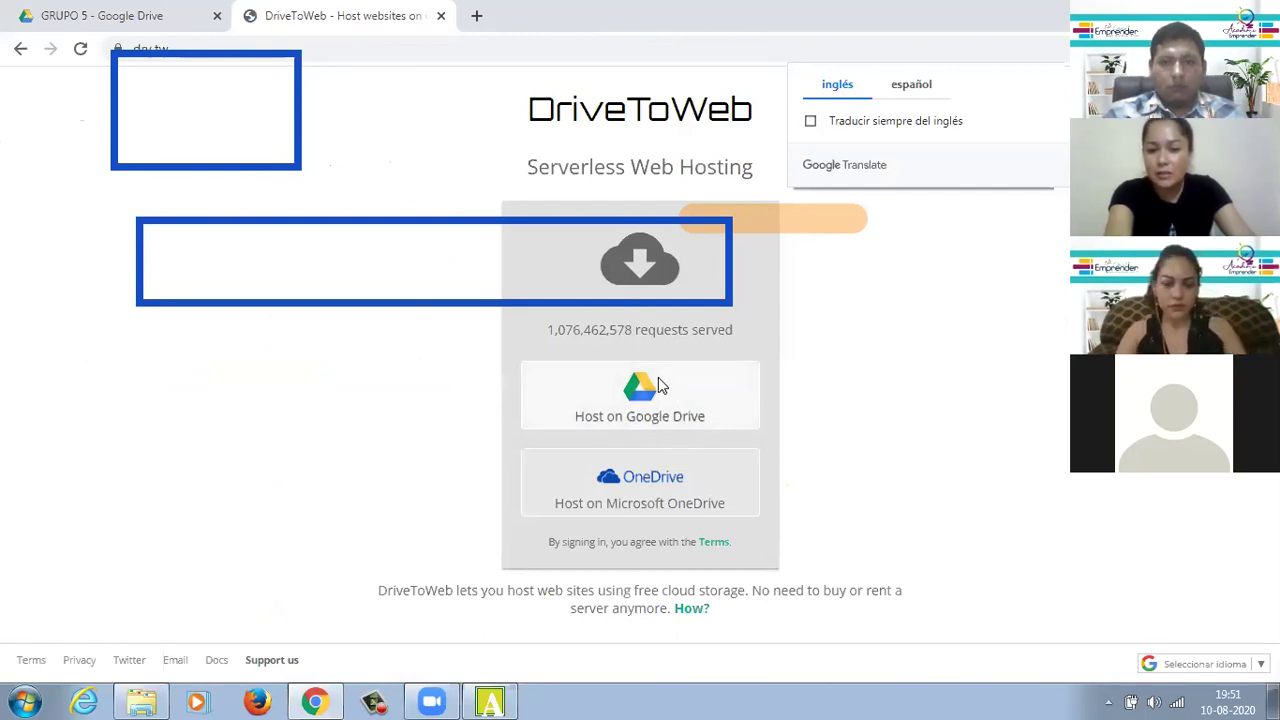
left_click(675, 398)
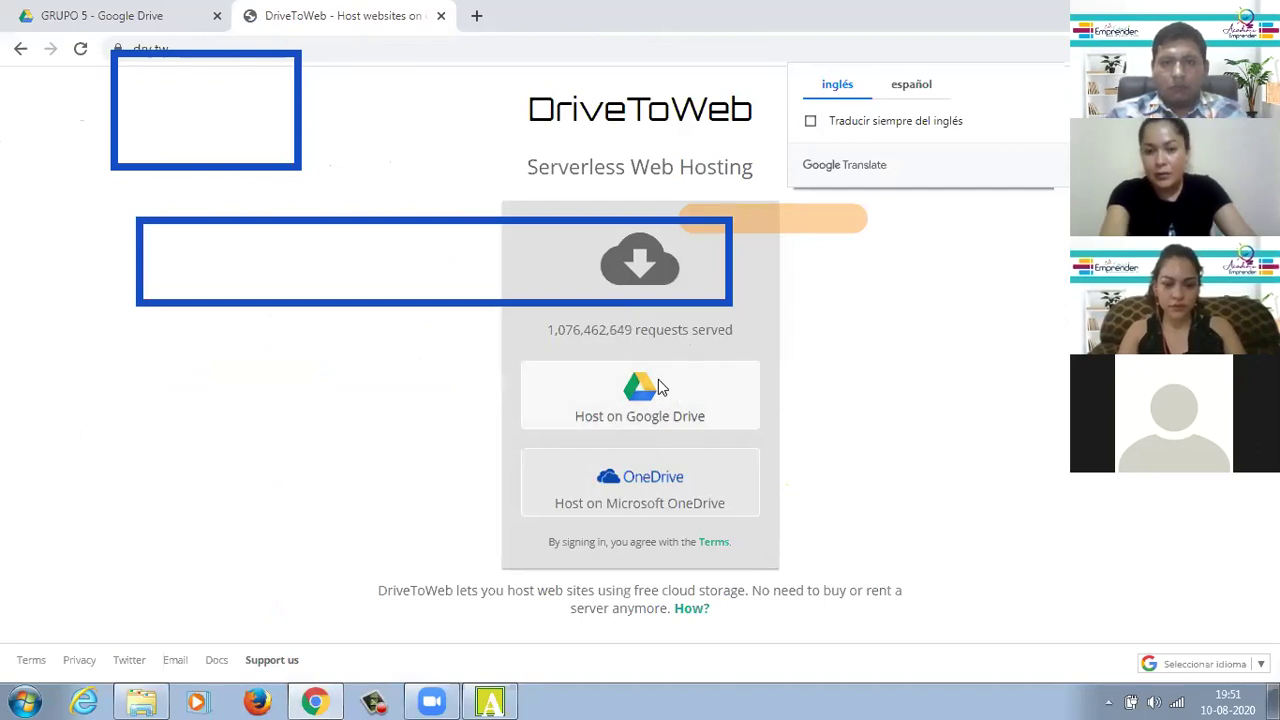
left_click(658, 382)
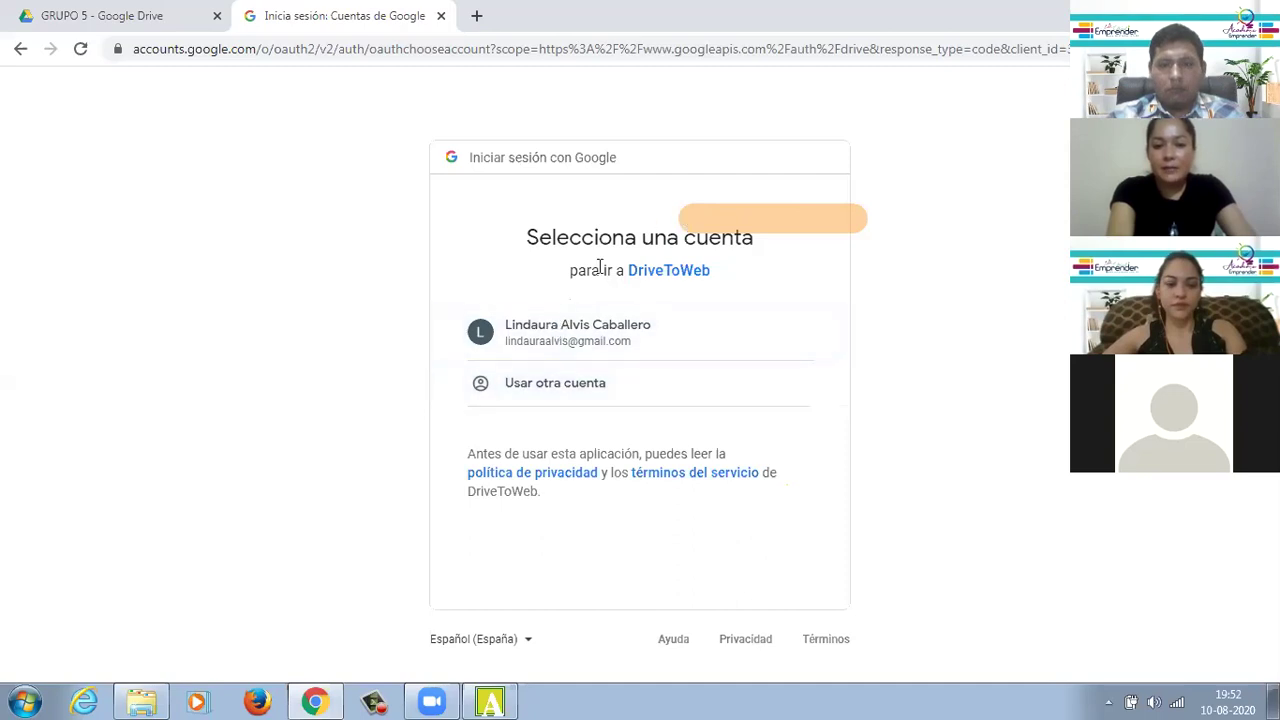
left_click(549, 333)
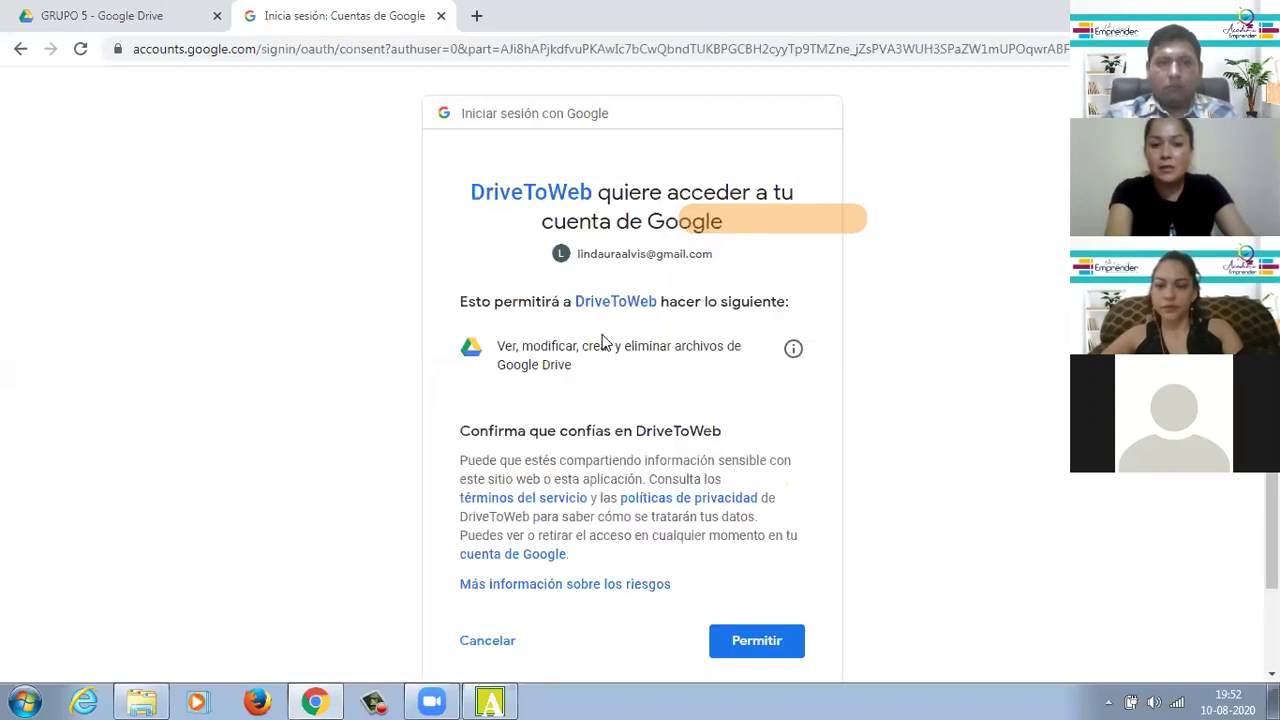
left_click(764, 627)
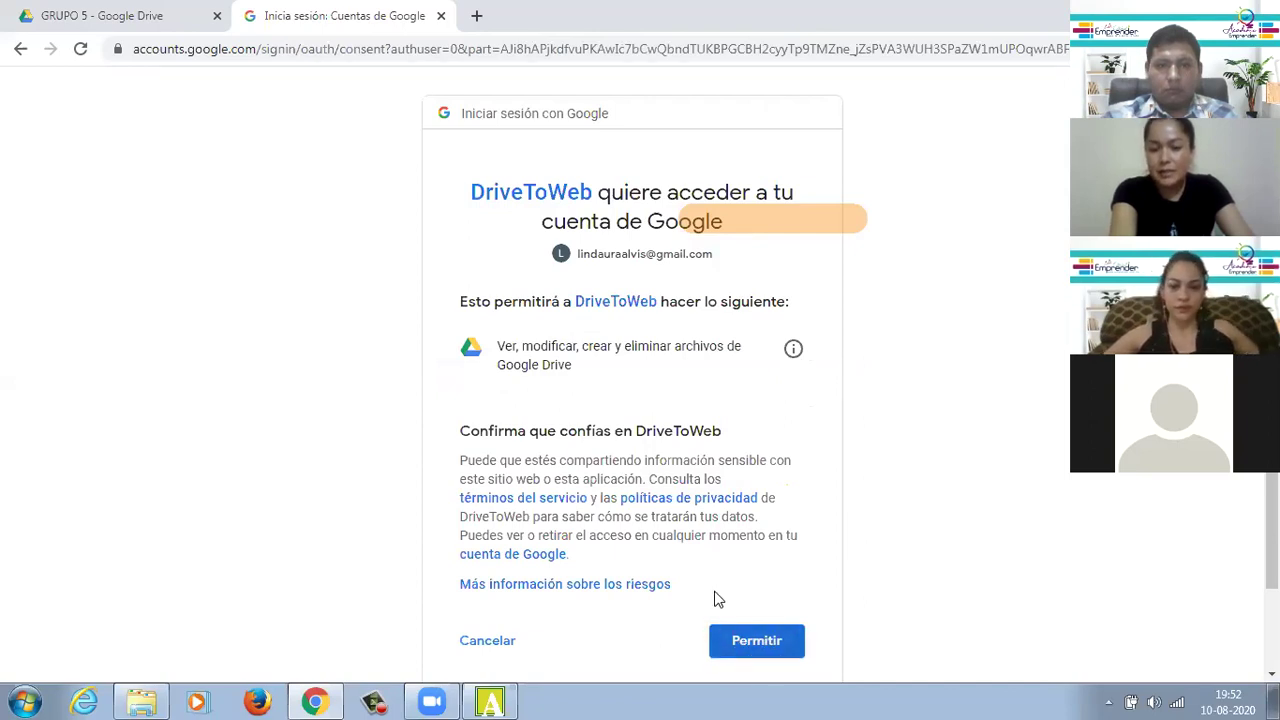
left_click(757, 645)
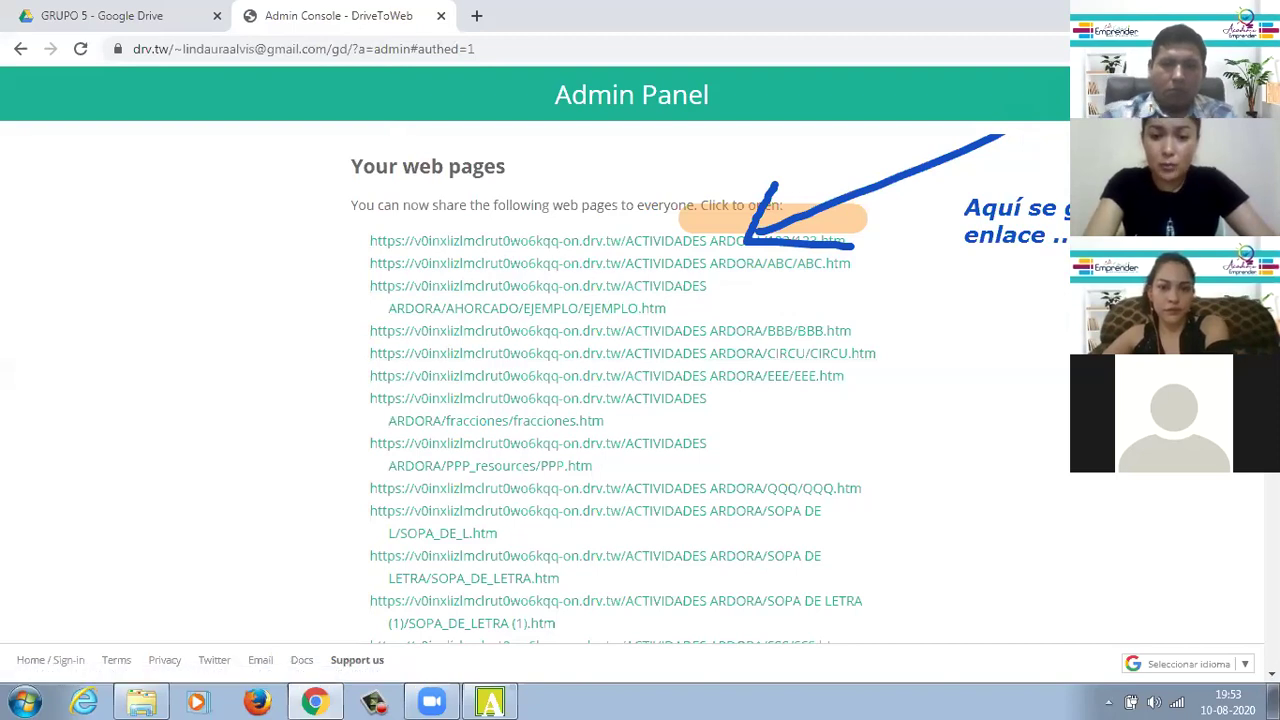
Step: Open the hosted GRUPO 5/GRUPO 5/GRUPO_5.htm page from the DriveToWeb page list and select its full web address
scroll(620, 380, "down", 3)
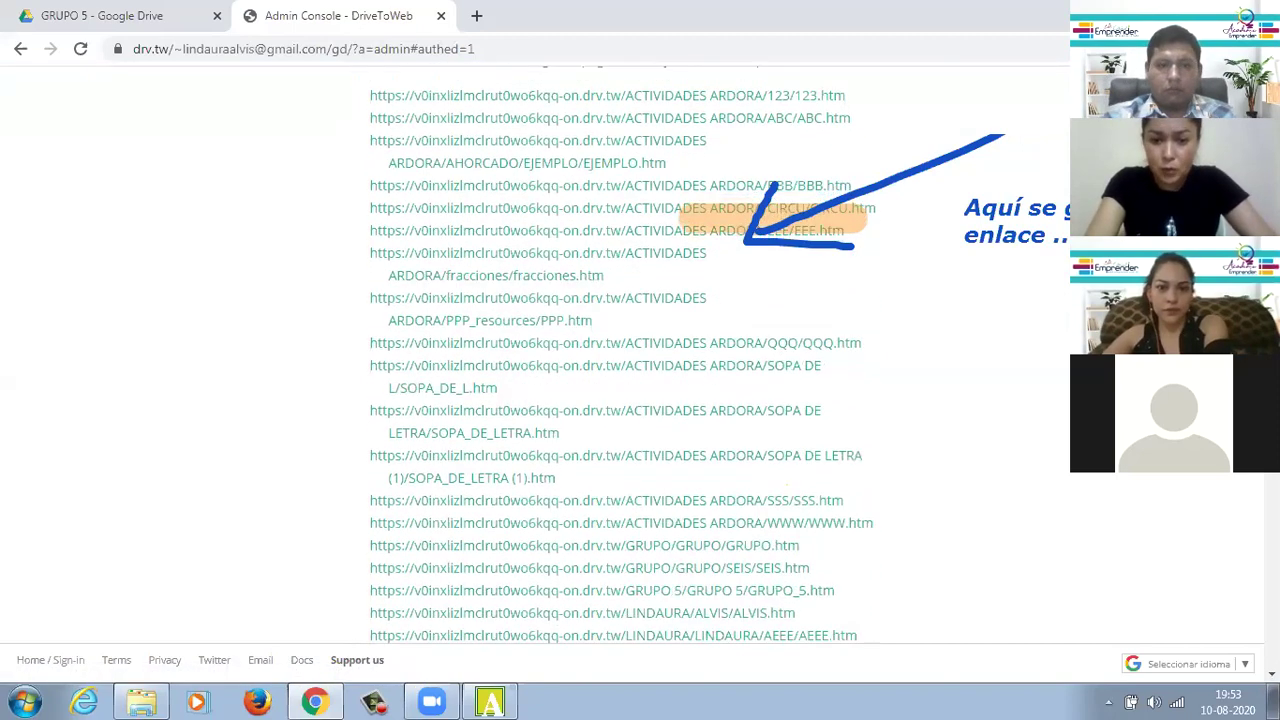
scroll(886, 471, "down", 1)
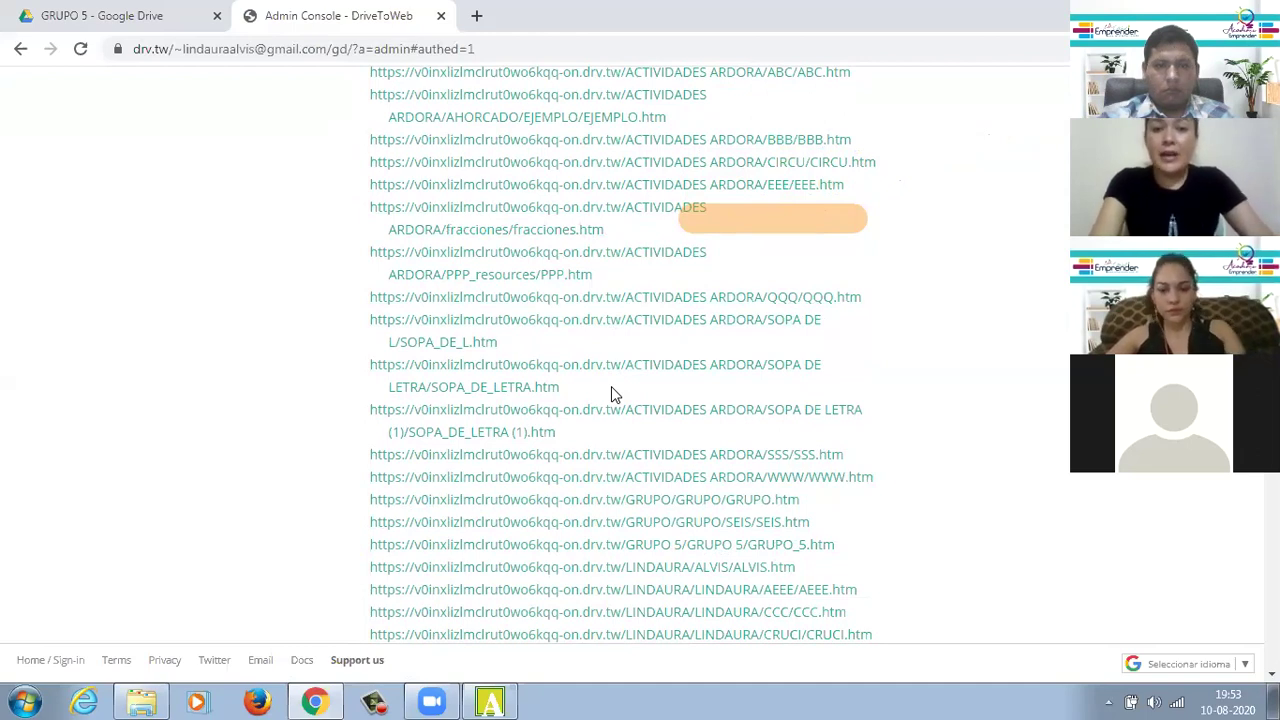
double_click(655, 553)
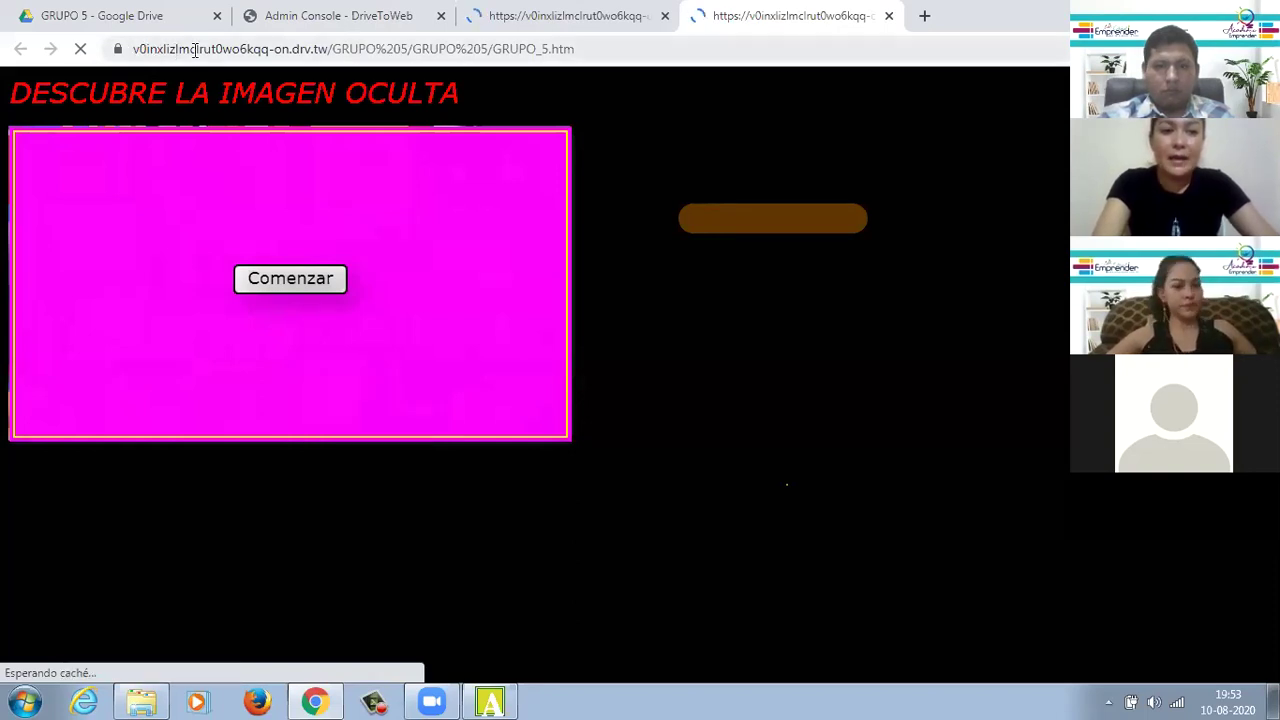
left_click(247, 57)
left_click_drag(247, 57, 596, 60)
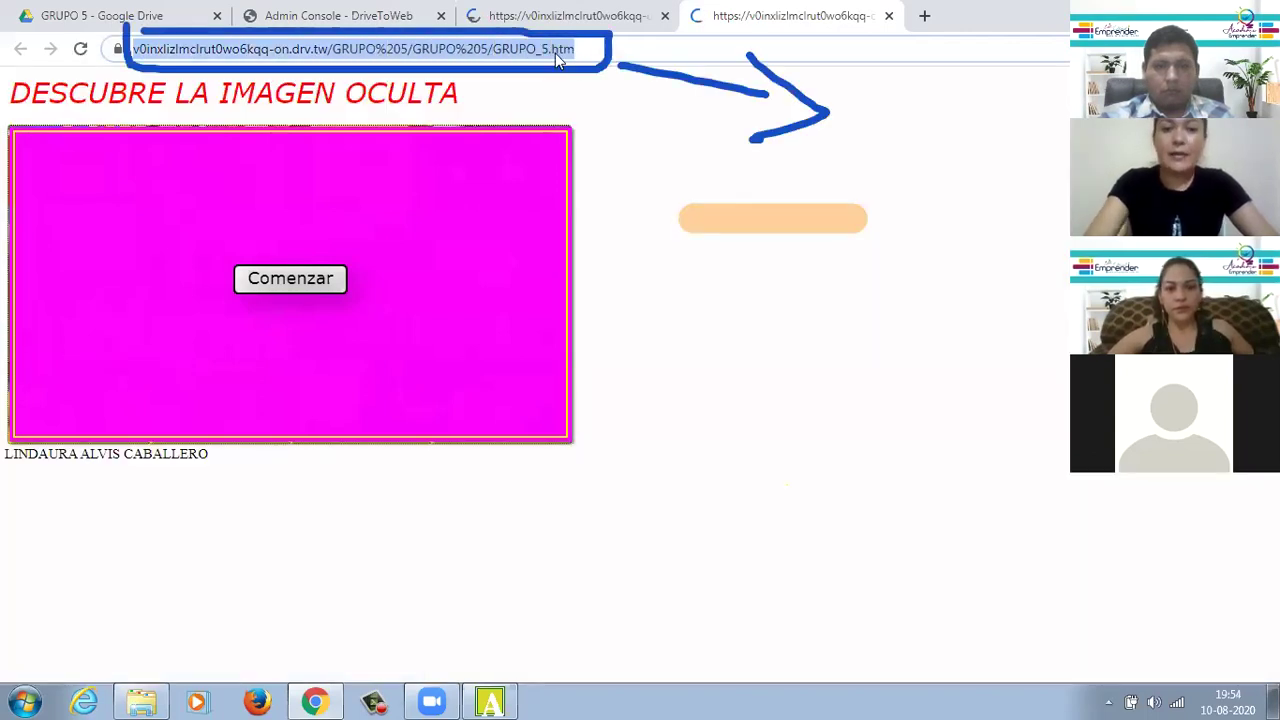
Step: Copy the hosted GRUPO_5.htm page address and close the hosted page and DriveToWeb tabs, leaving the GRUPO 5 Drive folder open
right_click(556, 55)
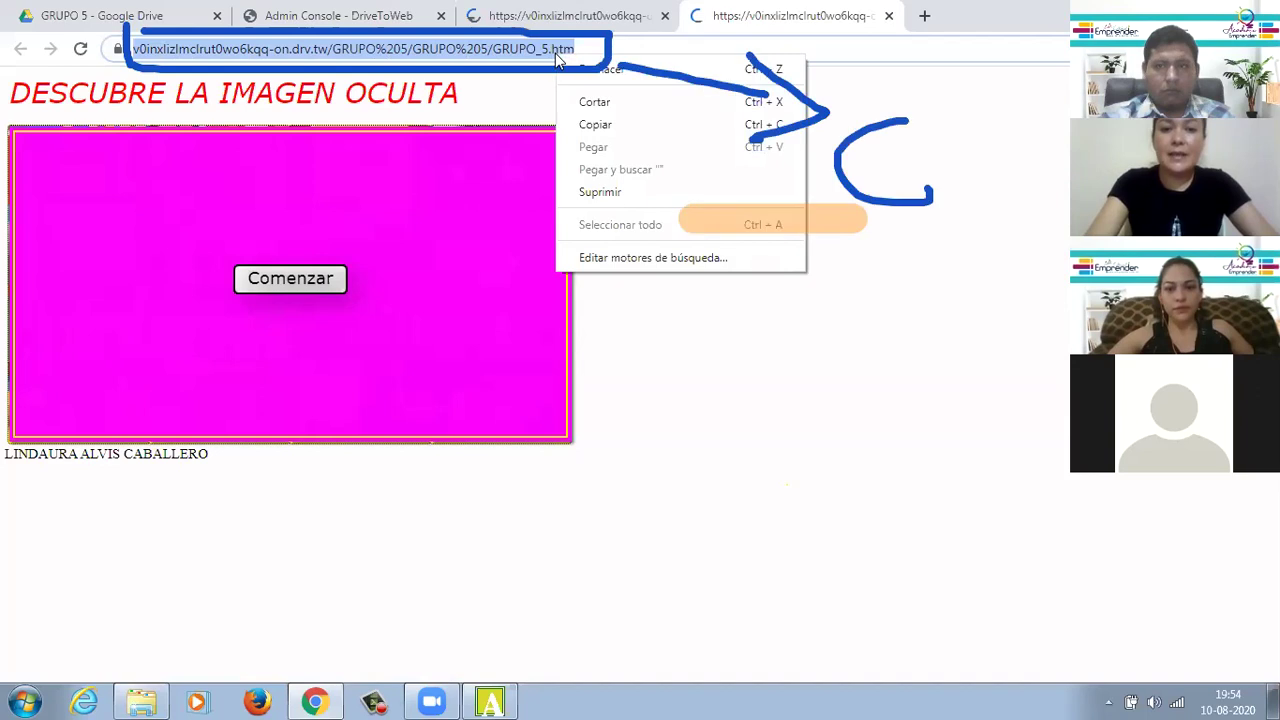
left_click(596, 125)
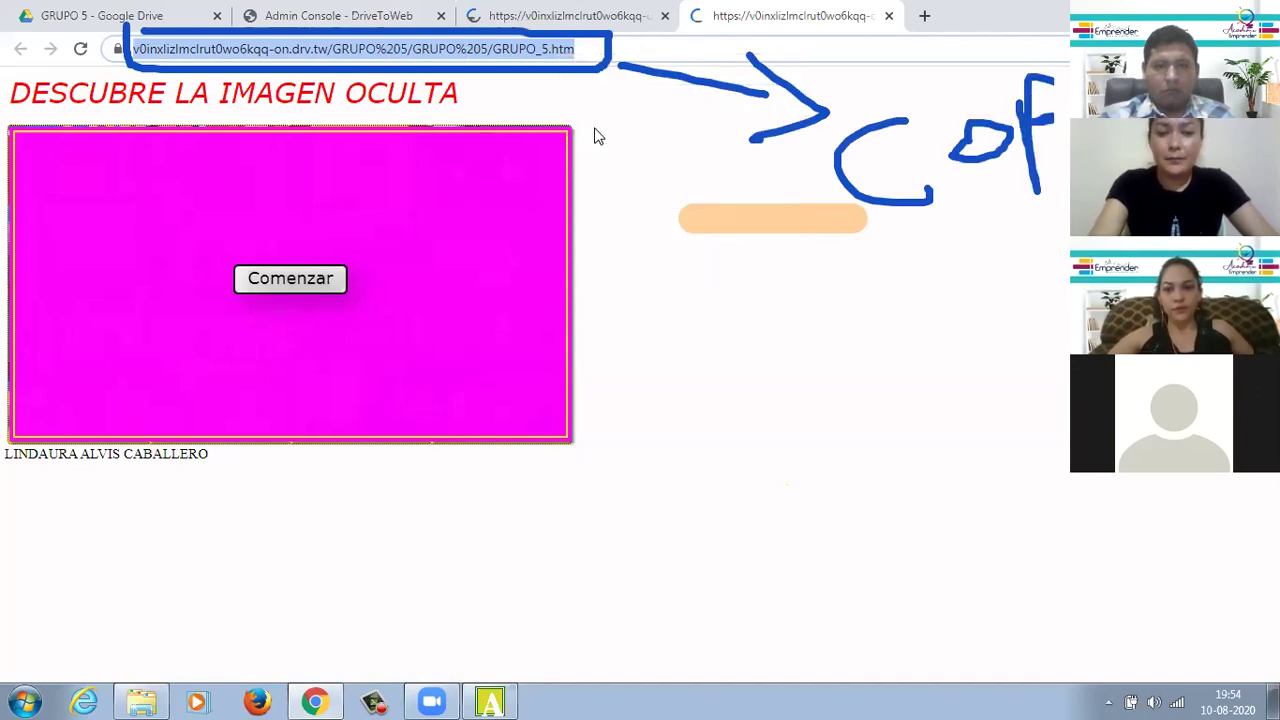
middle_click(420, 30)
middle_click(420, 33)
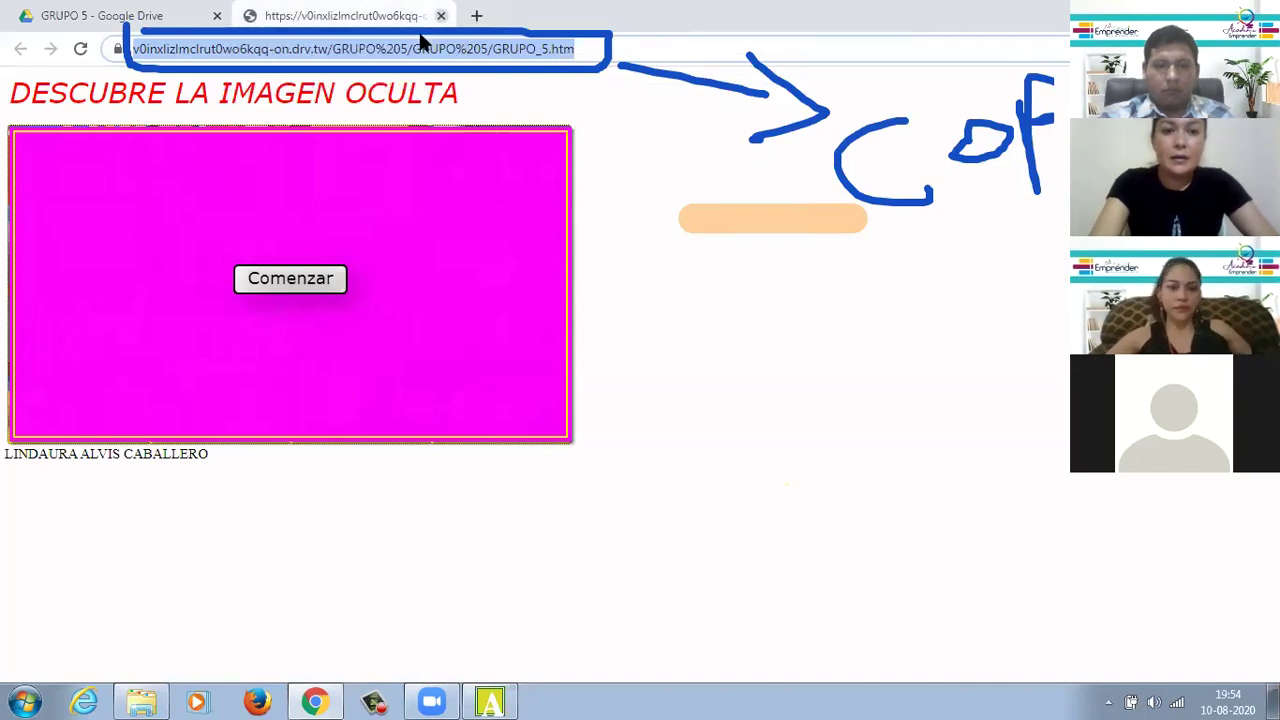
middle_click(420, 33)
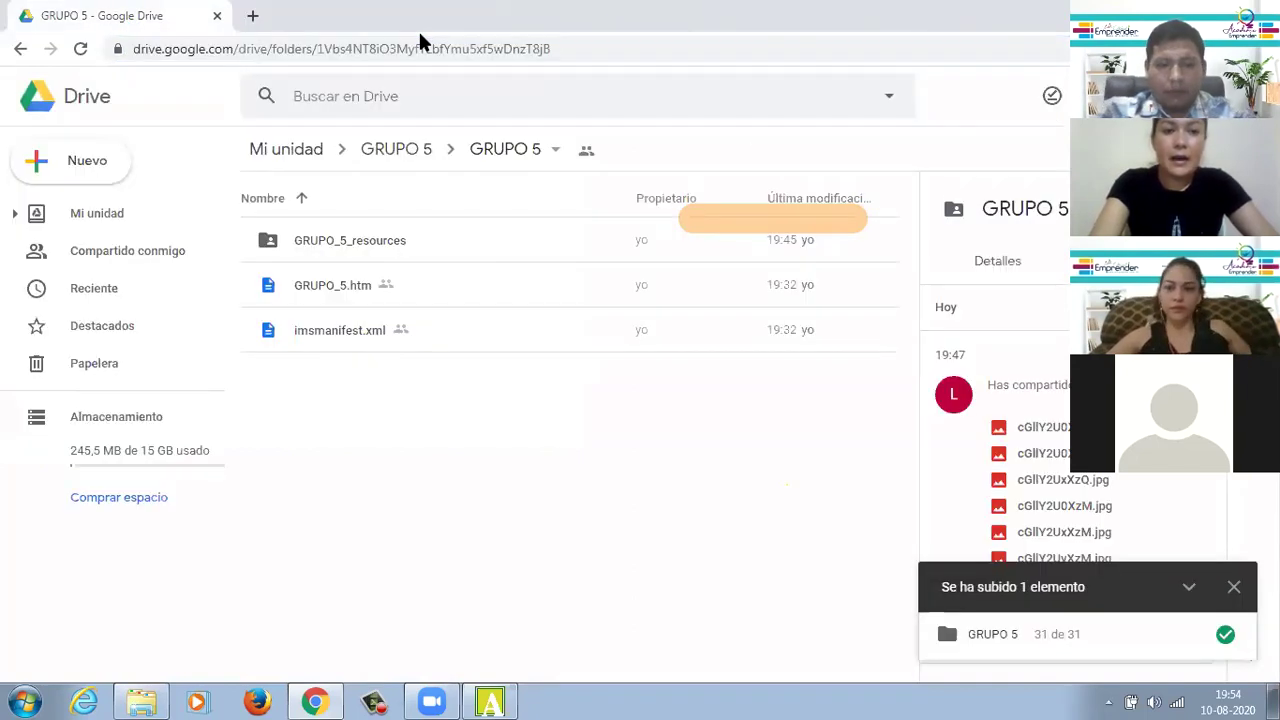
Step: Open WhatsApp in a new browser tab and send the copied GRUPO_5.htm link to the T05 - TALLER MATEMÁTICAS group
left_click(253, 16)
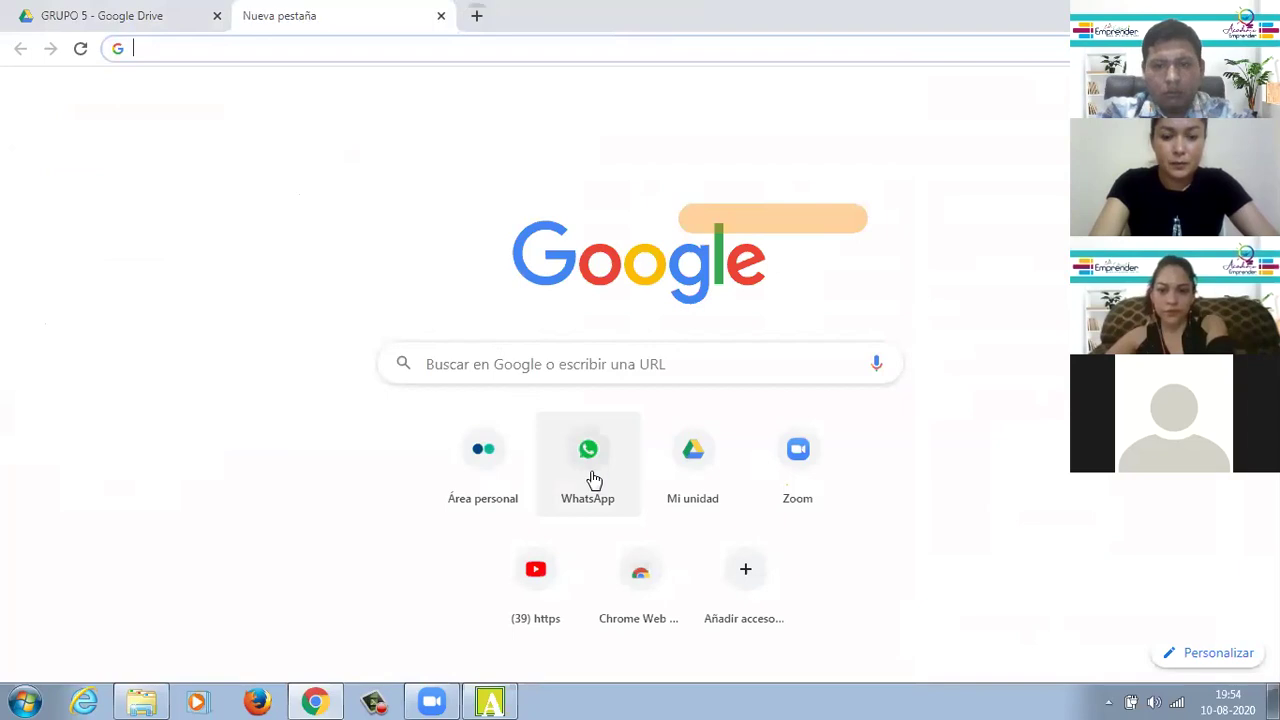
left_click(594, 480)
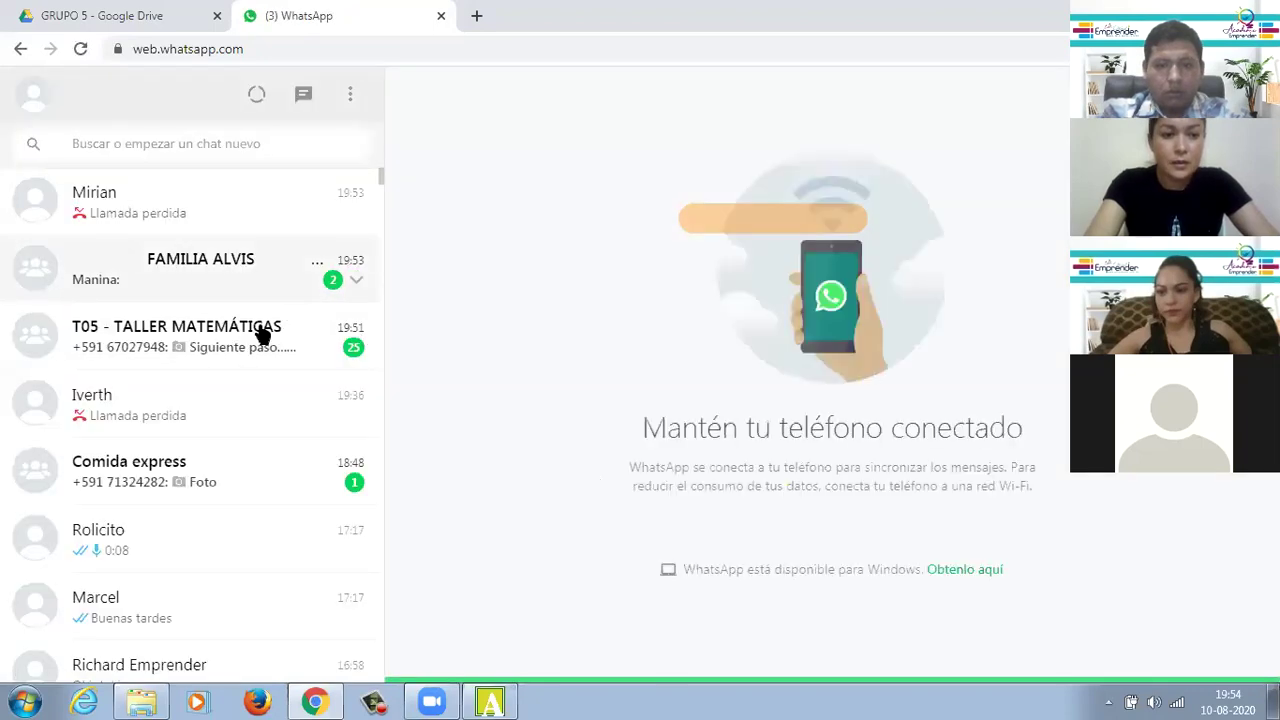
left_click(262, 336)
right_click(462, 655)
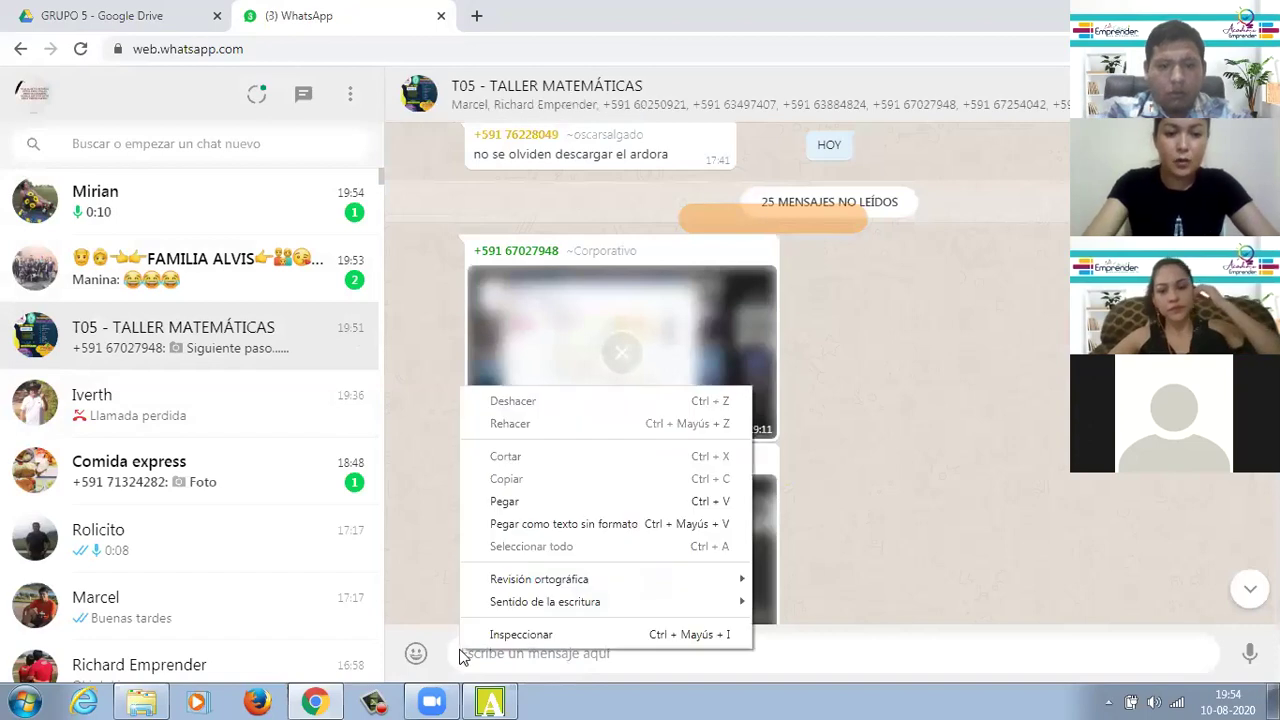
left_click(505, 501)
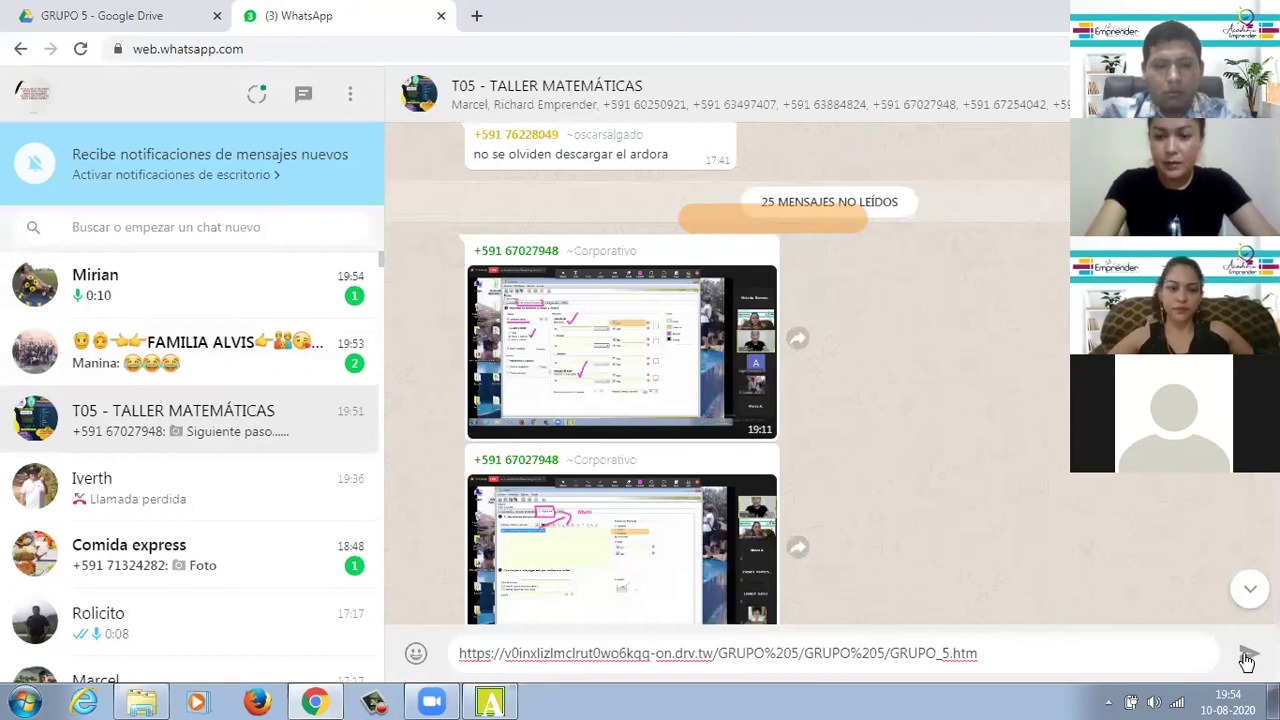
left_click(1247, 657)
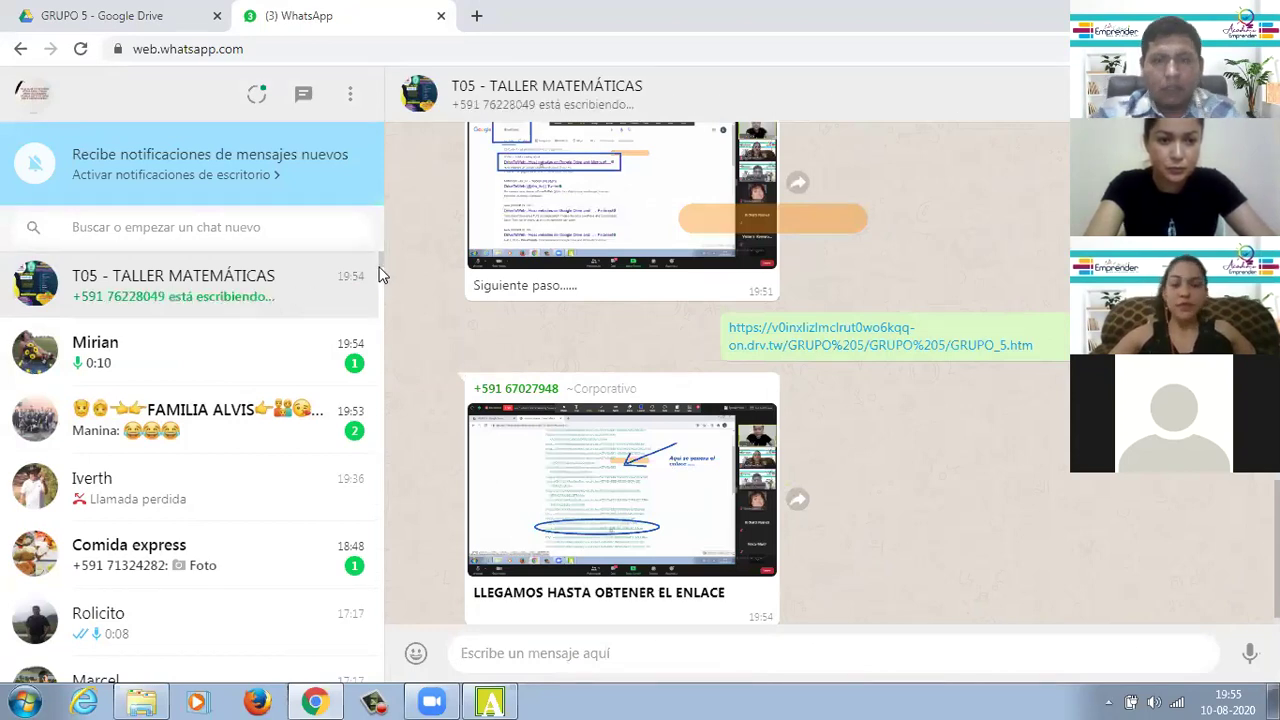
scroll(380, 275, "down", 4)
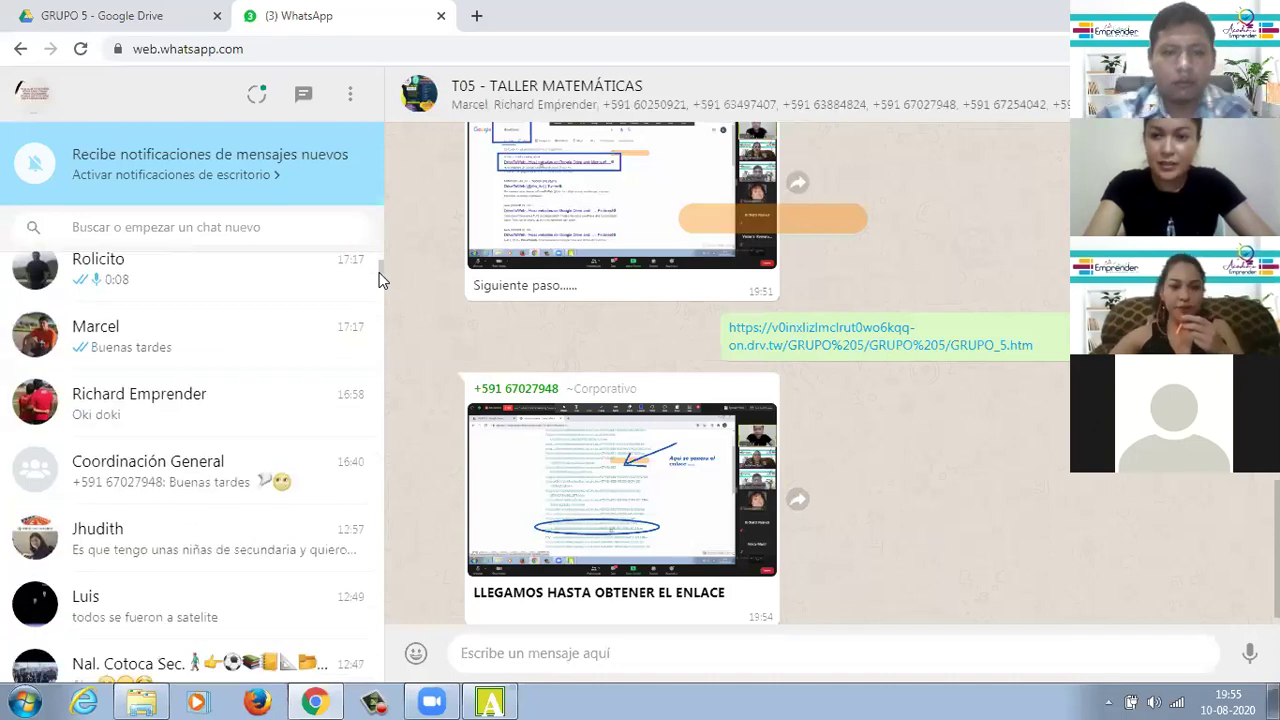
scroll(379, 272, "up", 4)
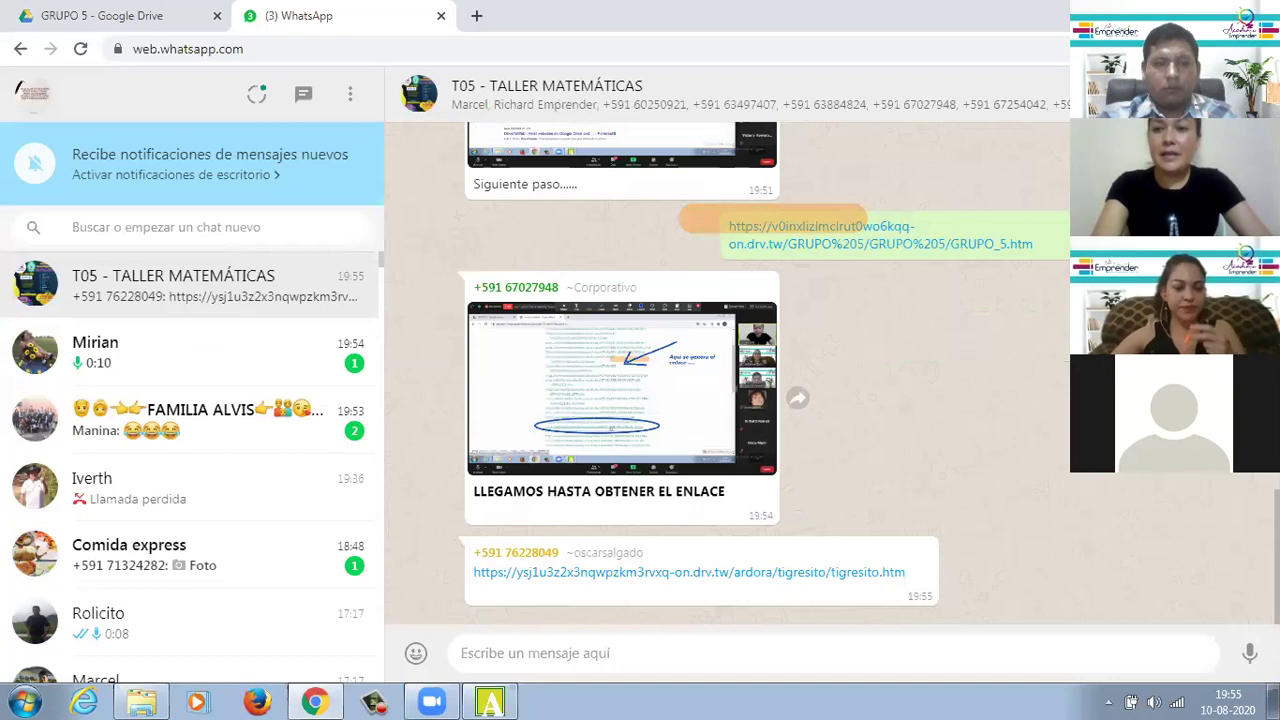
Step: Clear the browser and folder windows off the desktop and launch Ardora, allowing the unverified program to run
left_click(1157, 15)
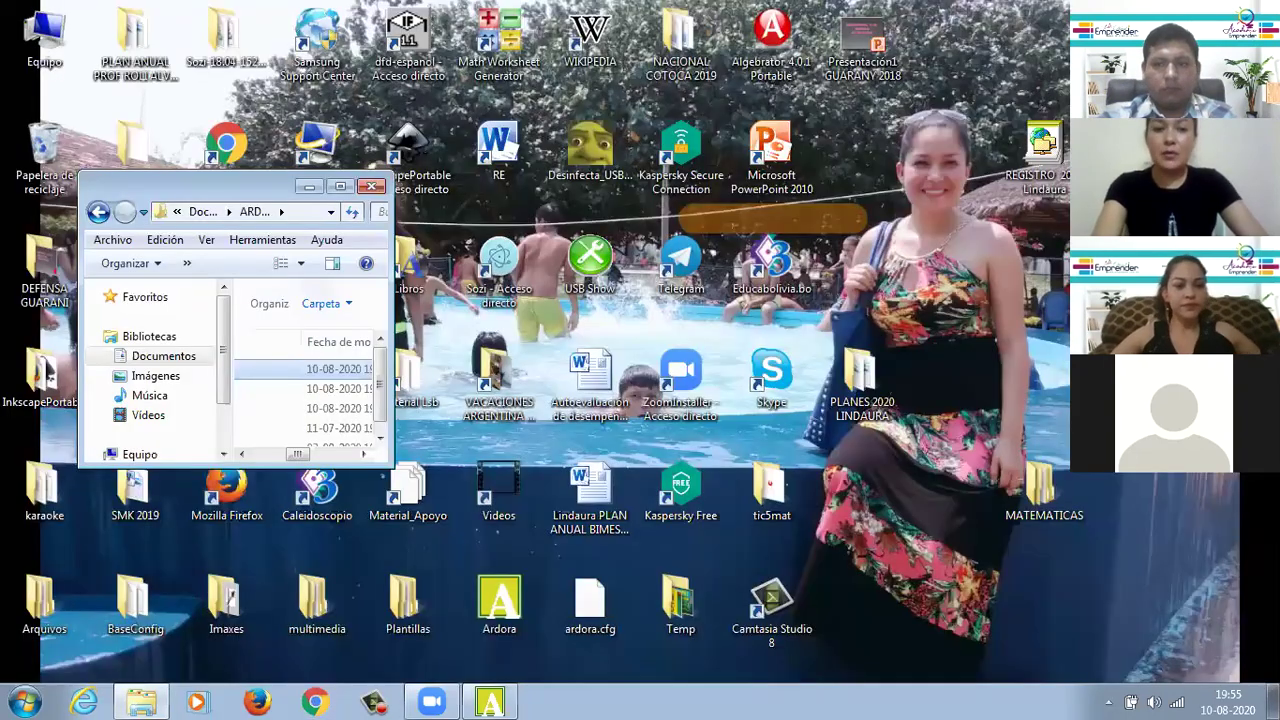
left_click(371, 187)
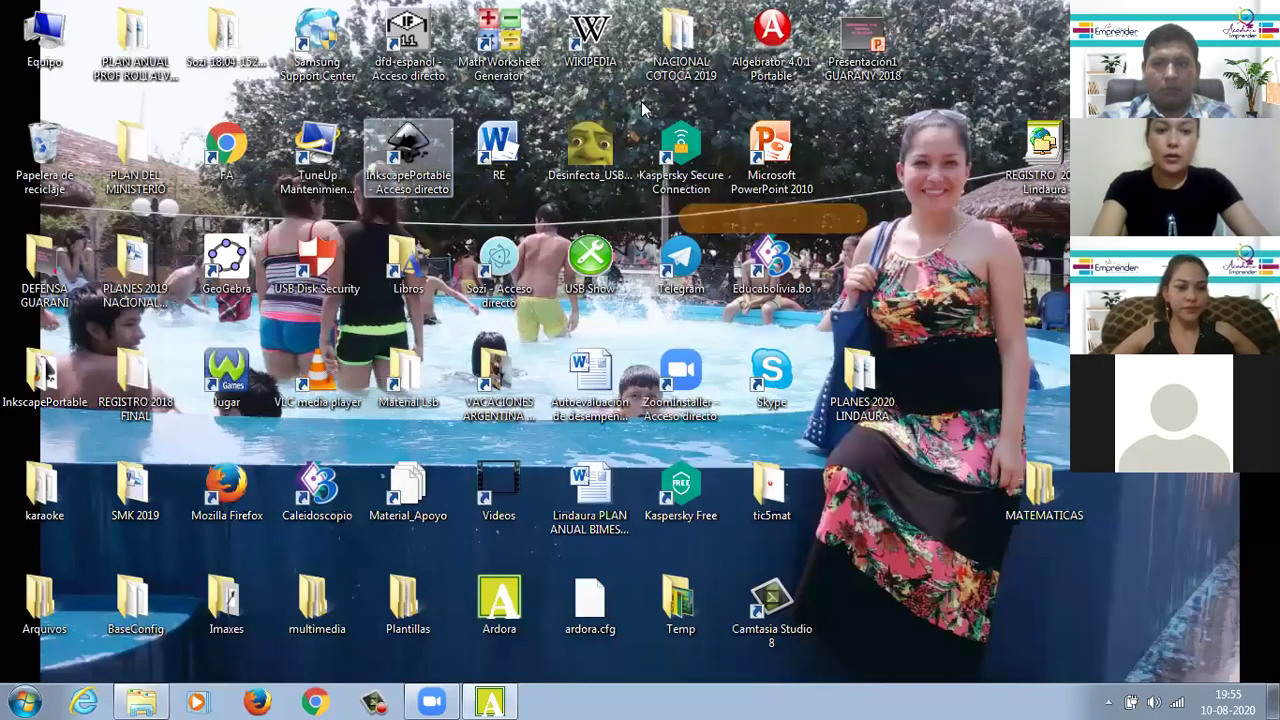
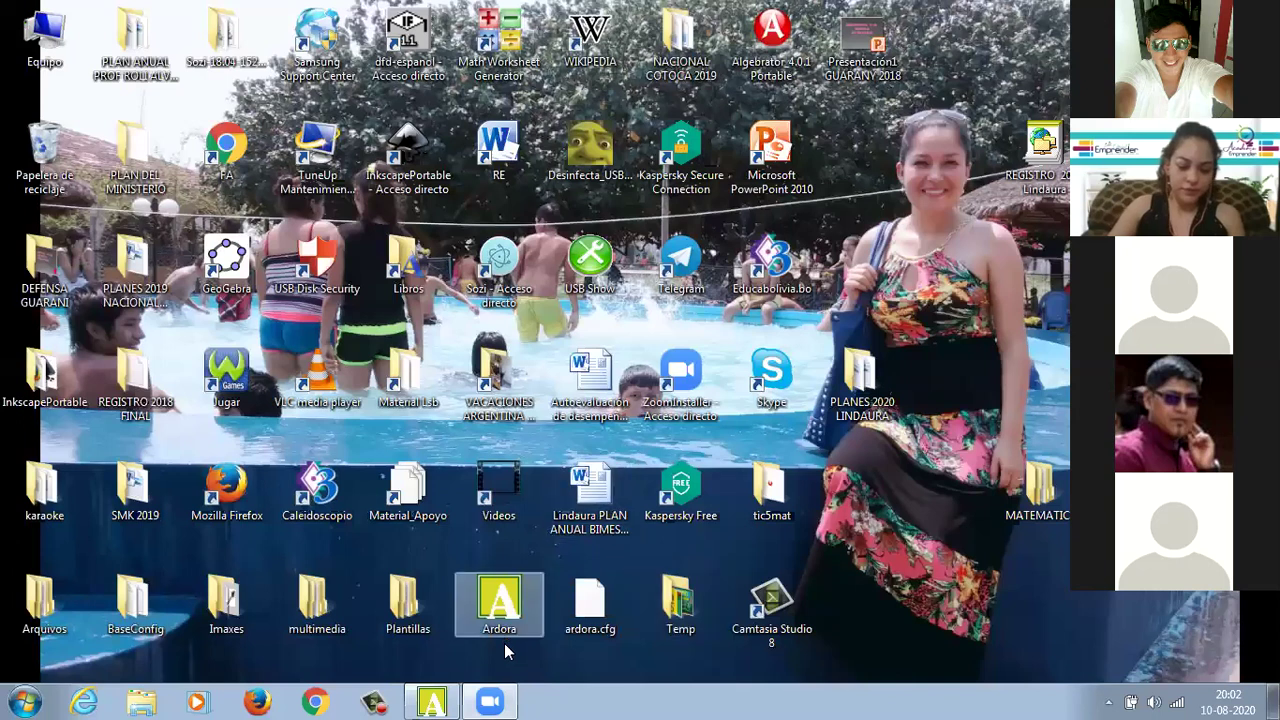
left_click(490, 620)
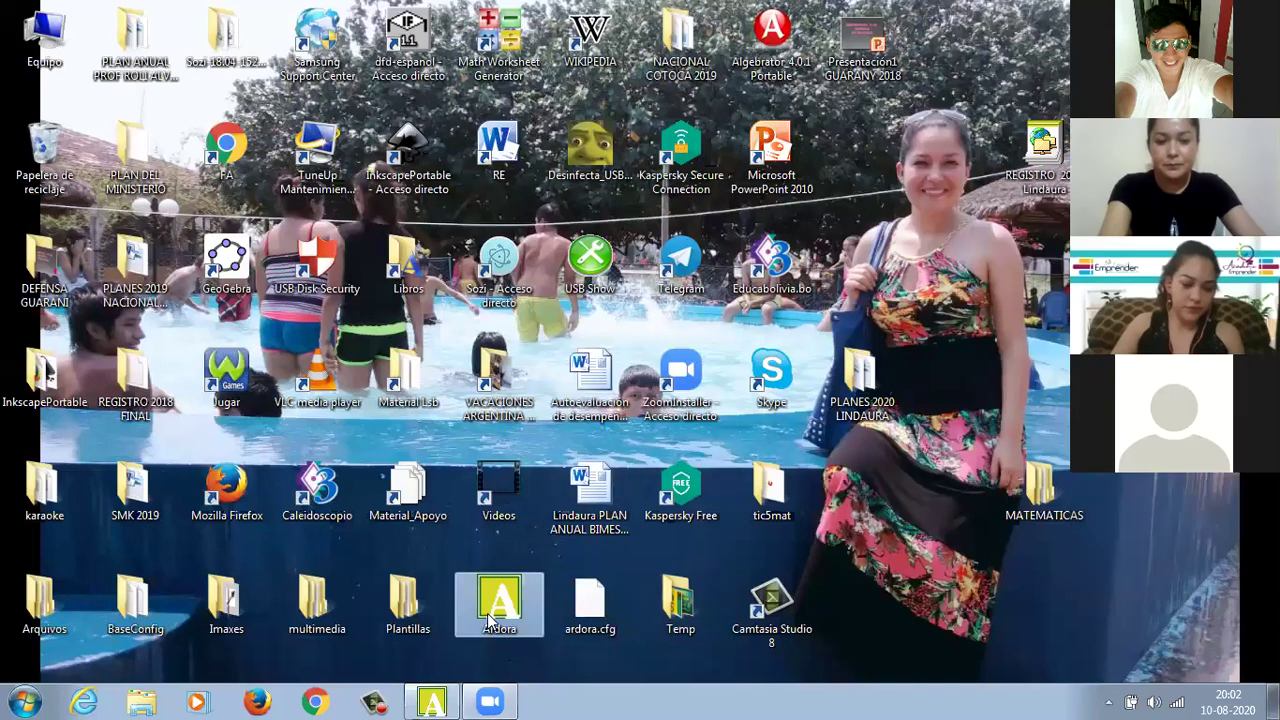
double_click(490, 620)
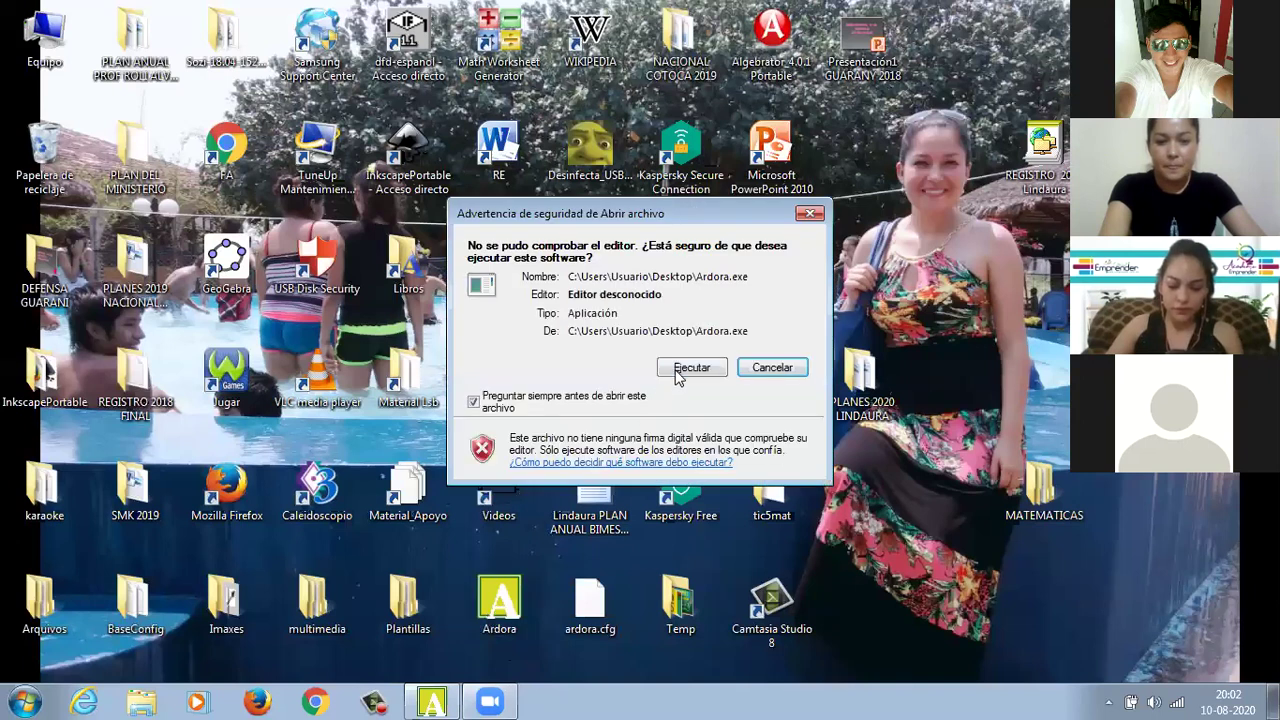
left_click(679, 372)
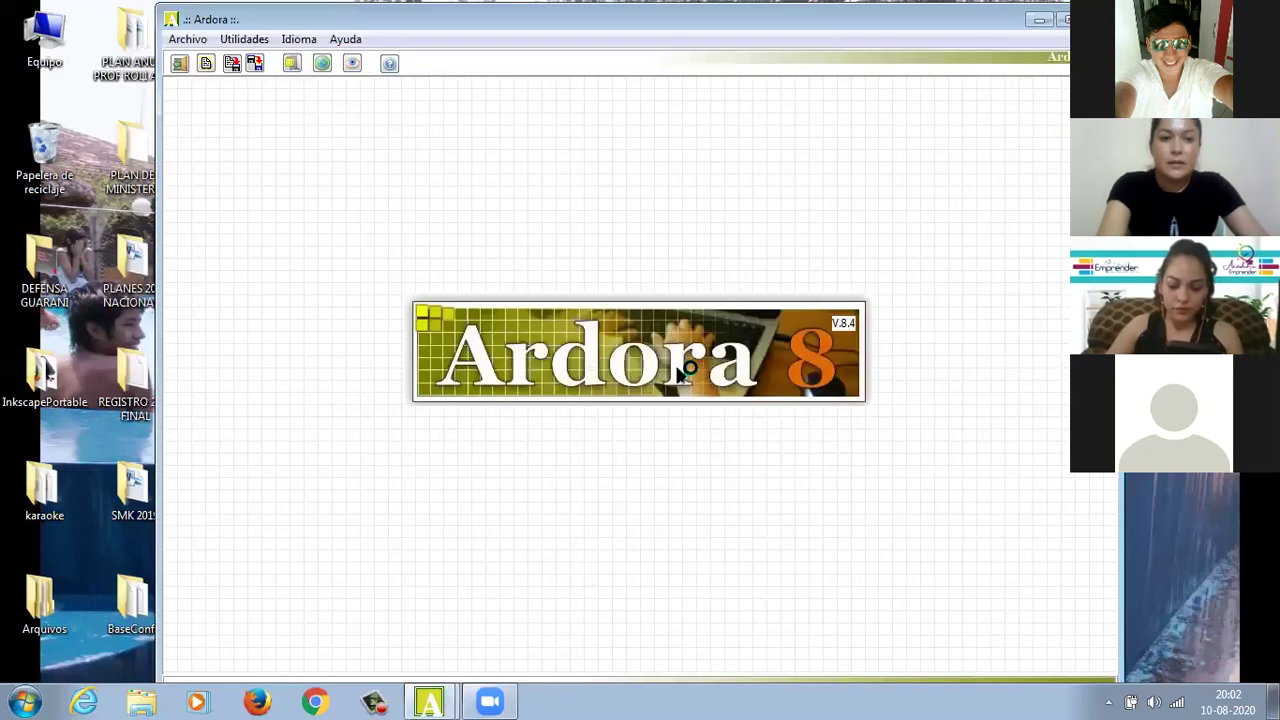
Step: Create a new Sopa de letras activity from the Juegos de palabras group and select the first row of its word table
left_click(185, 40)
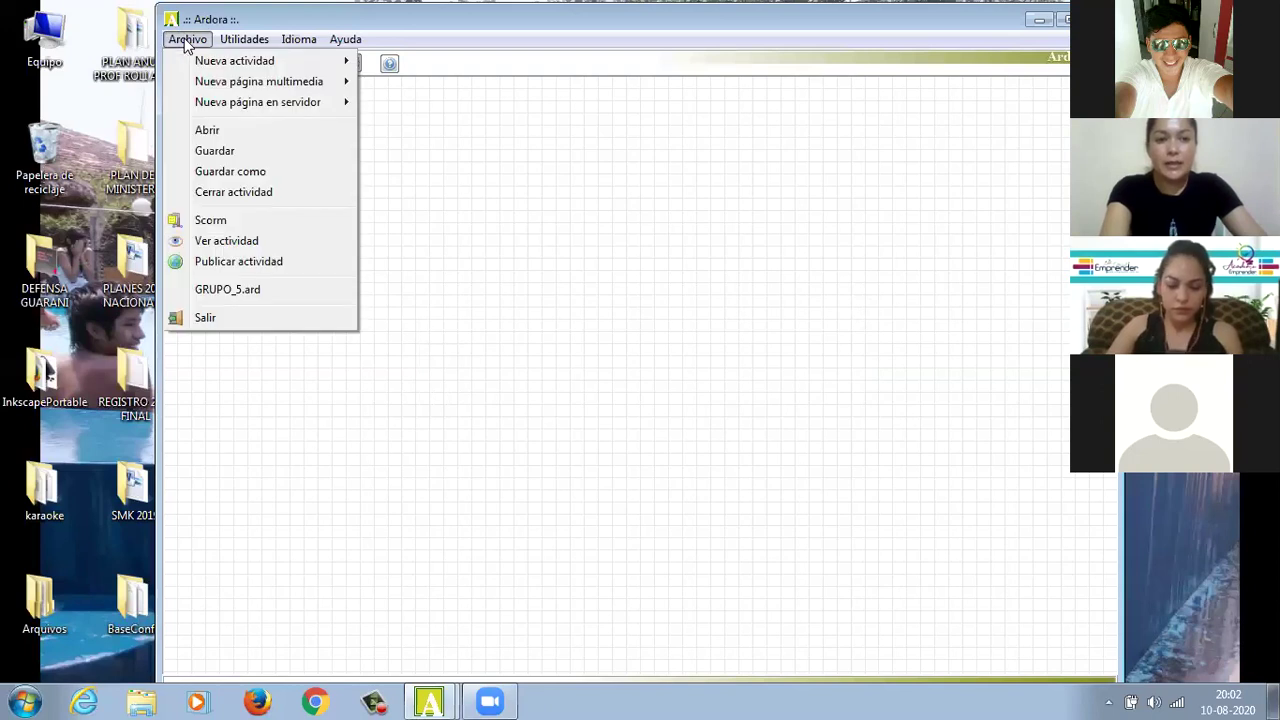
mouse_move(203, 64)
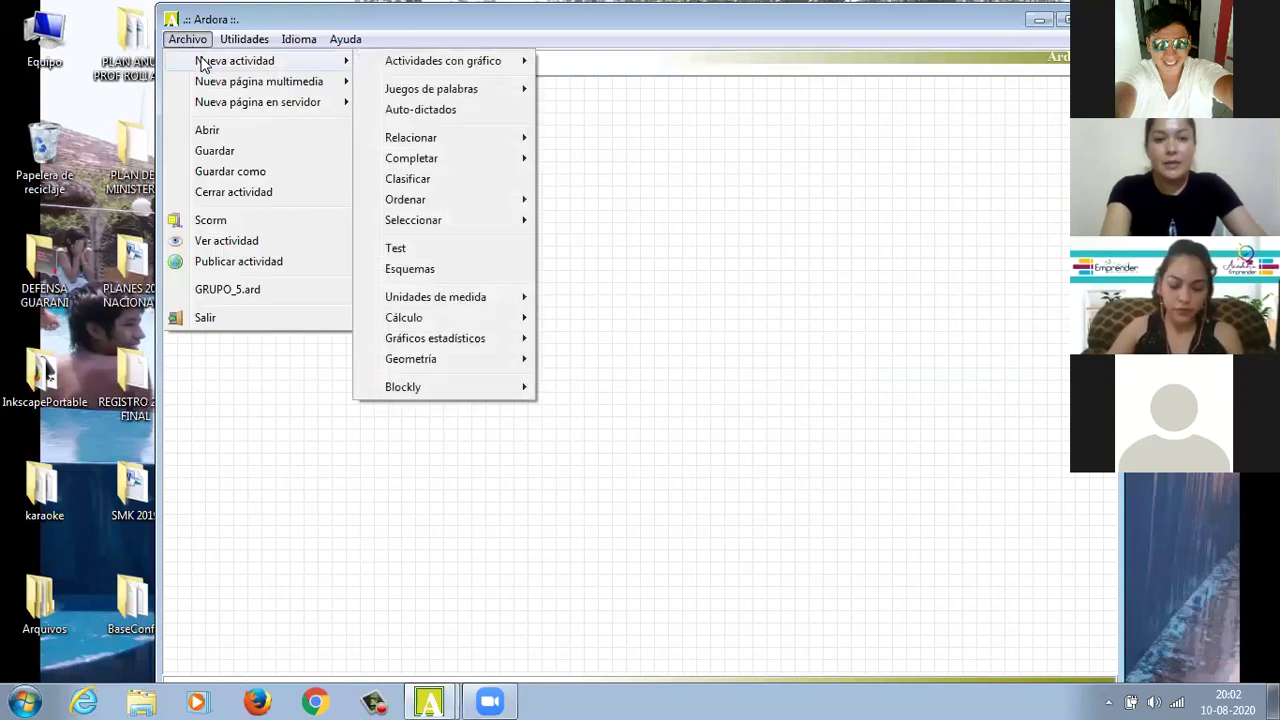
mouse_move(383, 63)
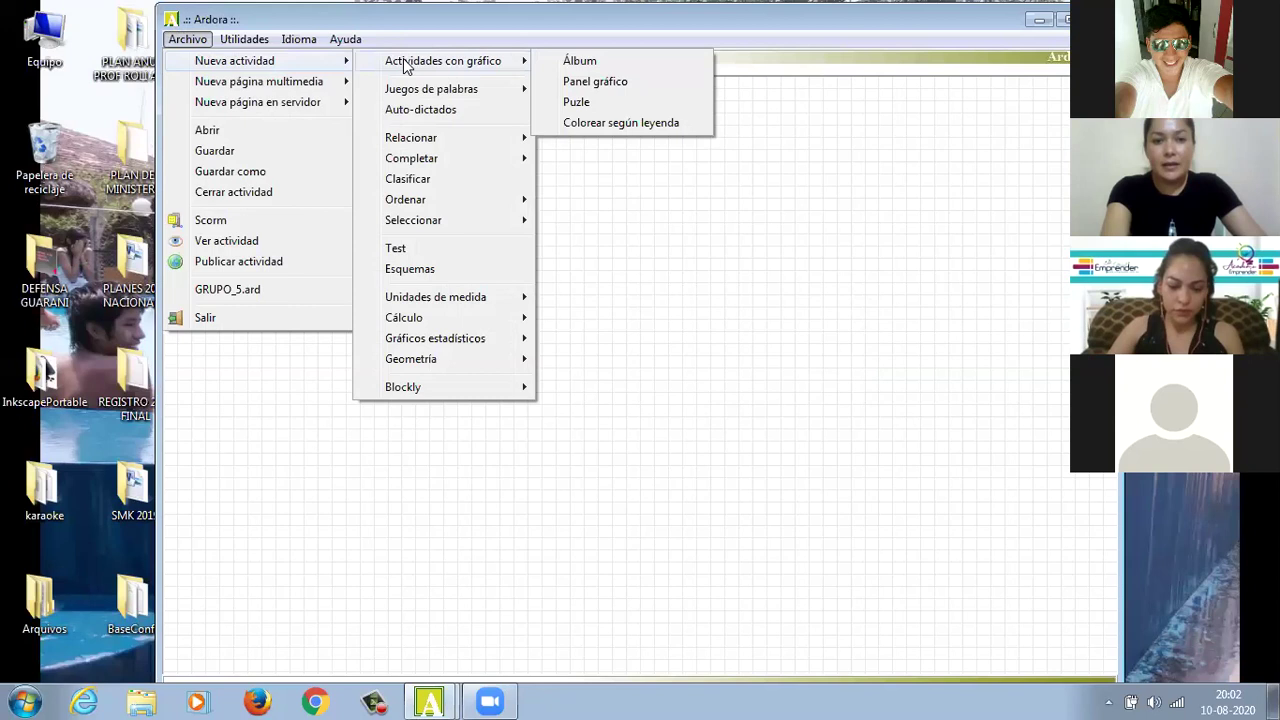
mouse_move(407, 94)
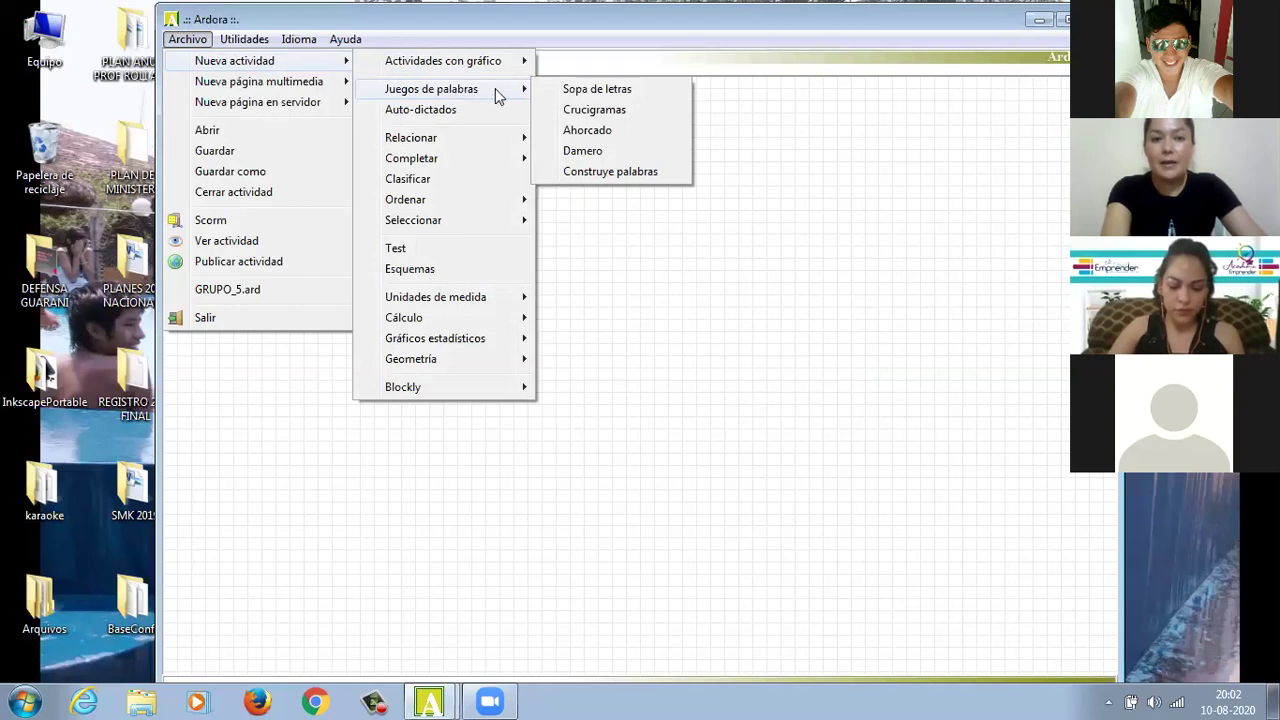
left_click(577, 90)
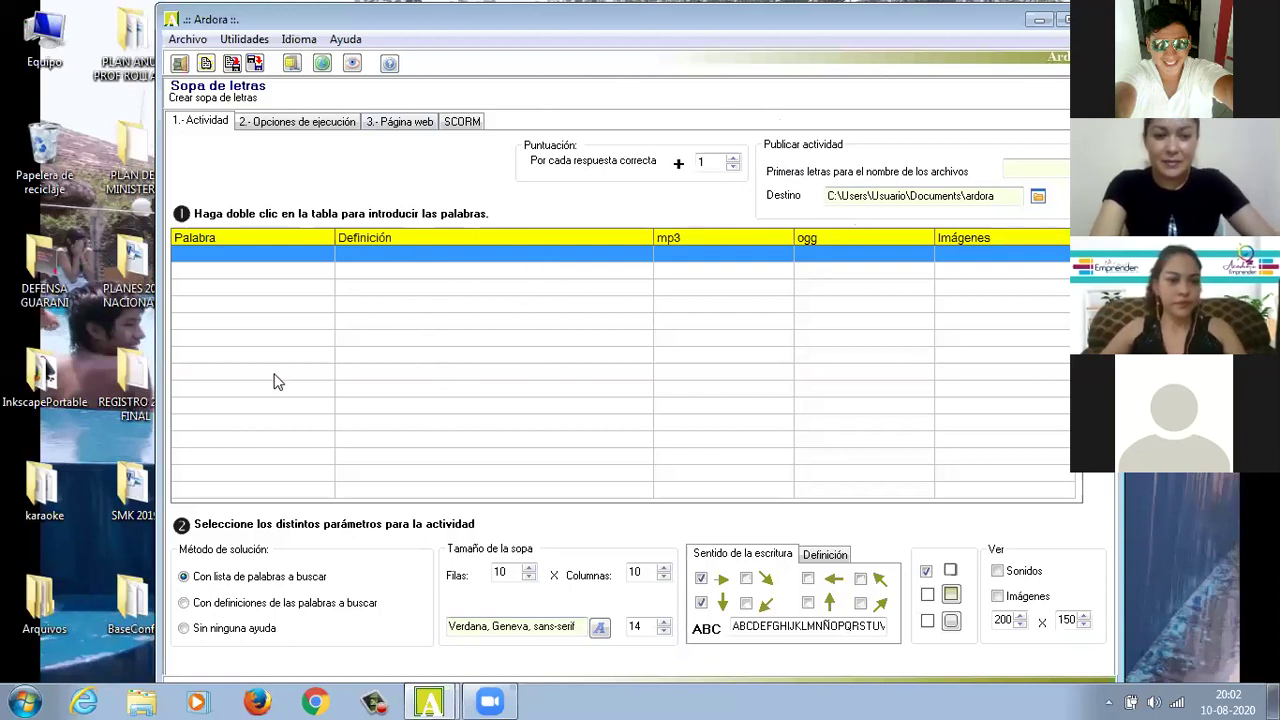
left_click(228, 310)
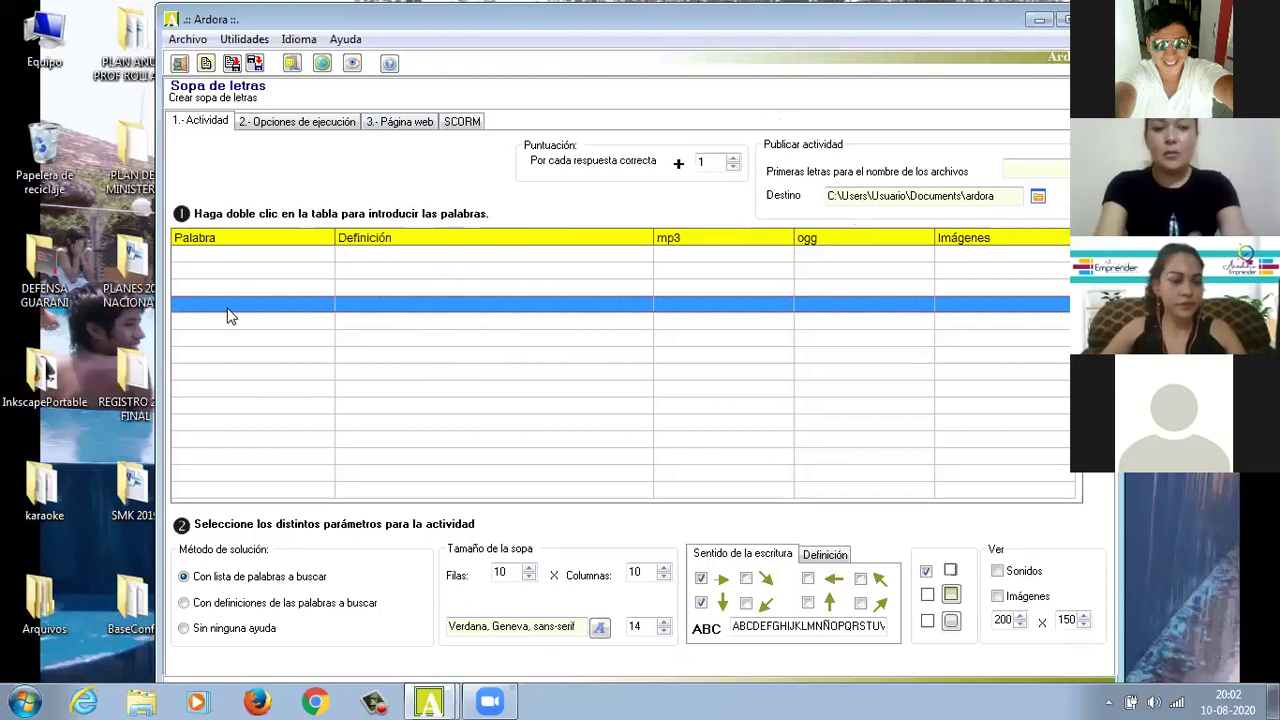
left_click(227, 252)
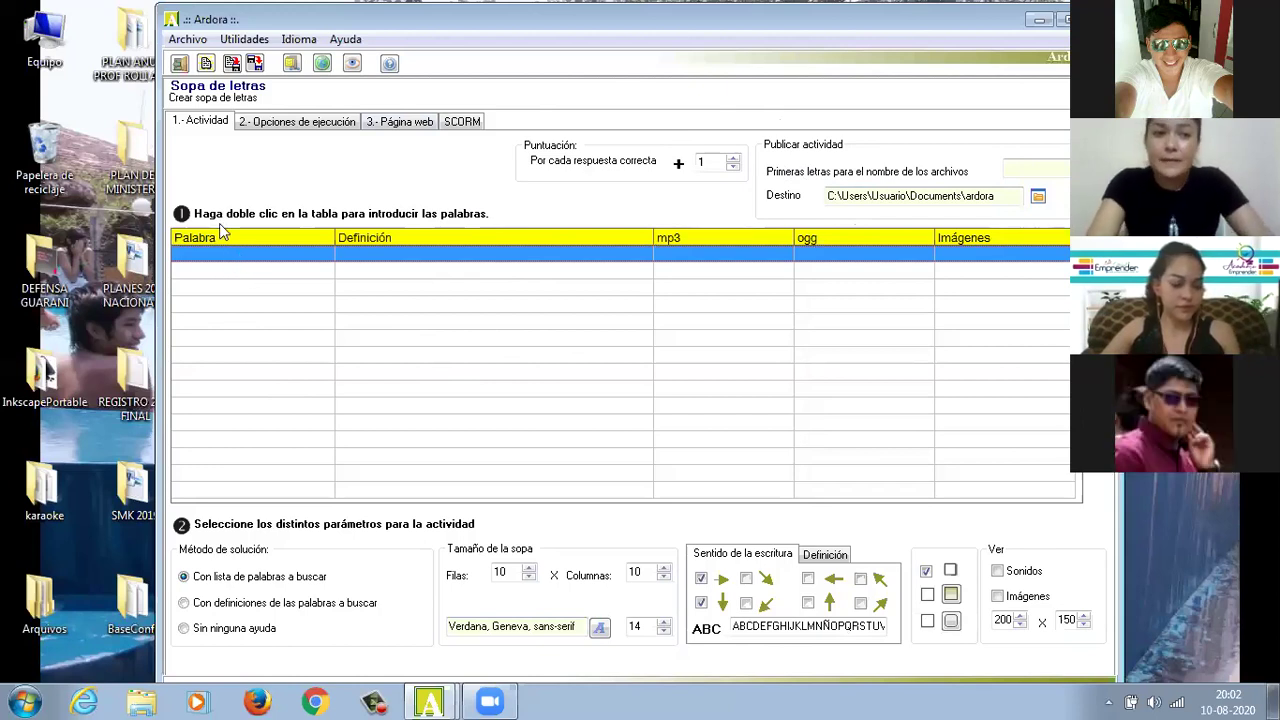
Step: Start a new Sopa de letras activity again and open the word table for editing at the first word
left_click(186, 42)
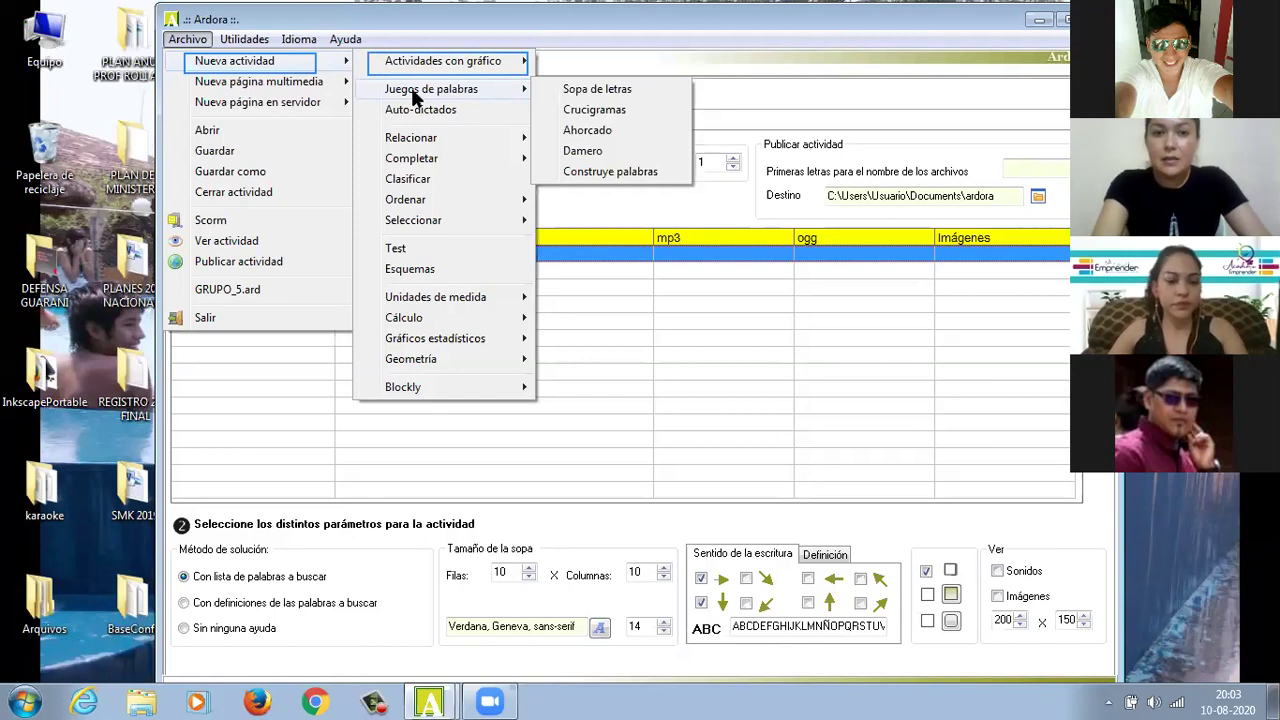
left_click(576, 90)
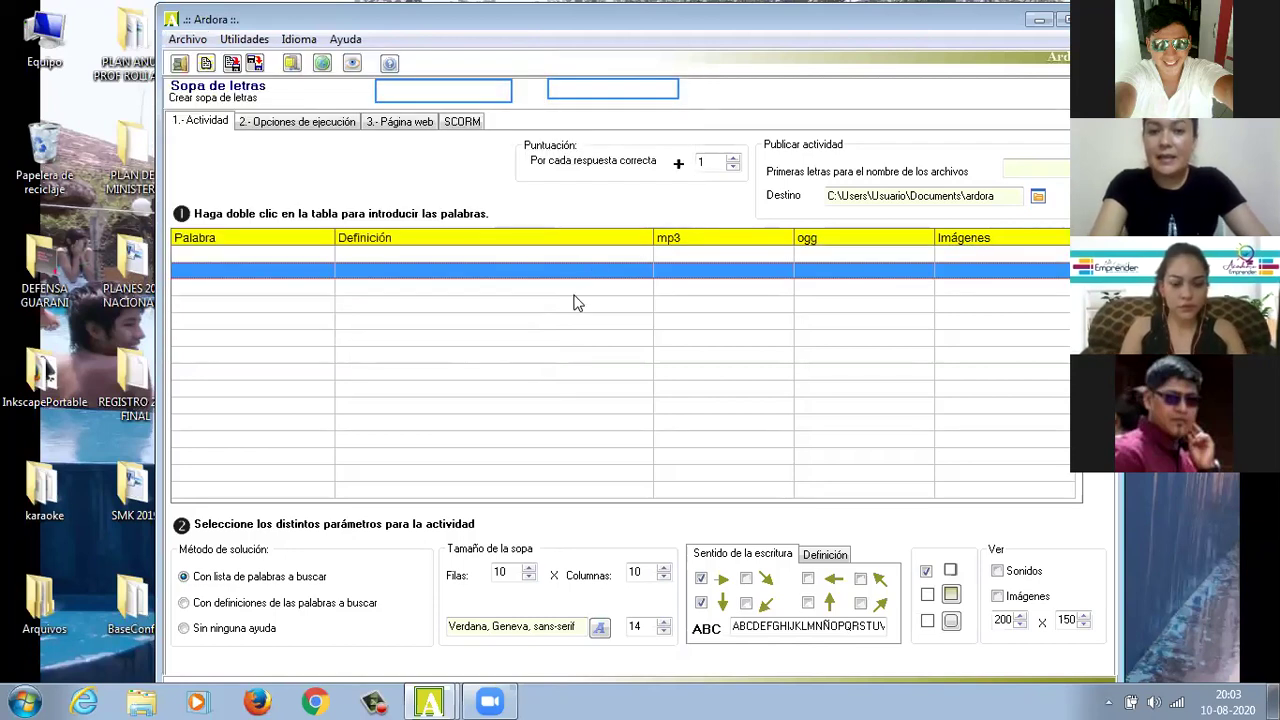
left_click(497, 255)
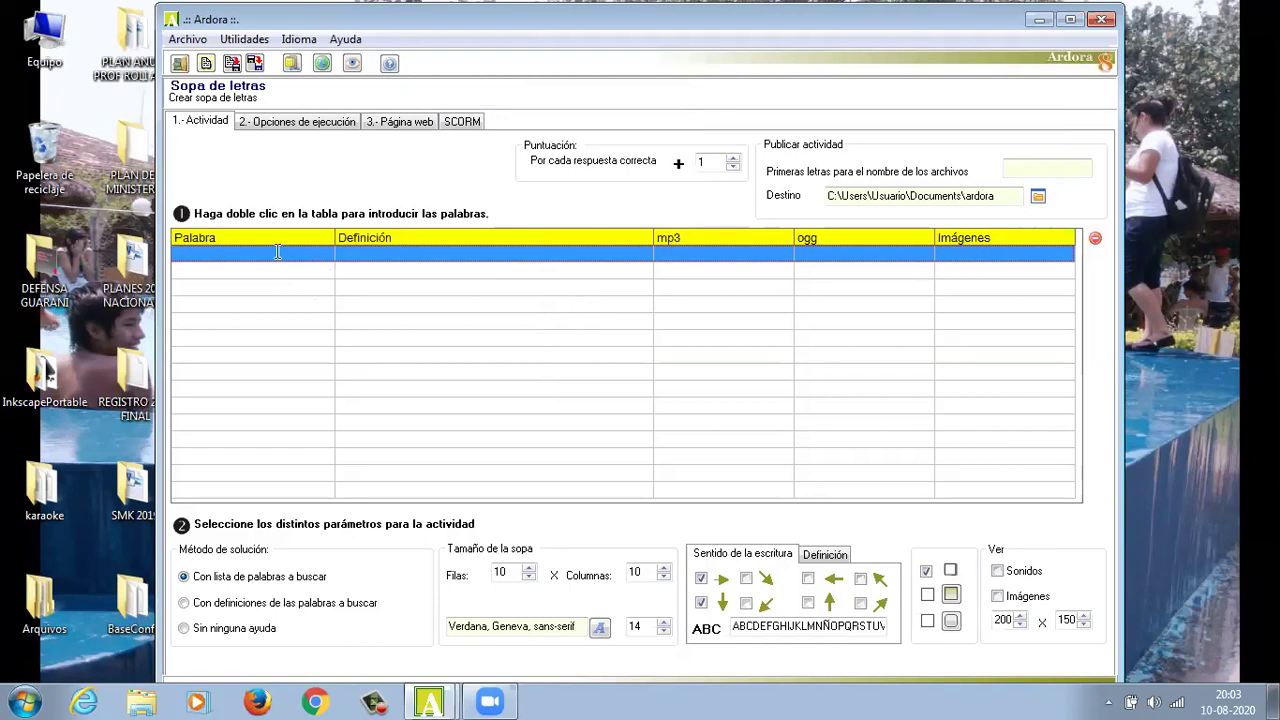
double_click(277, 257)
left_click(257, 203)
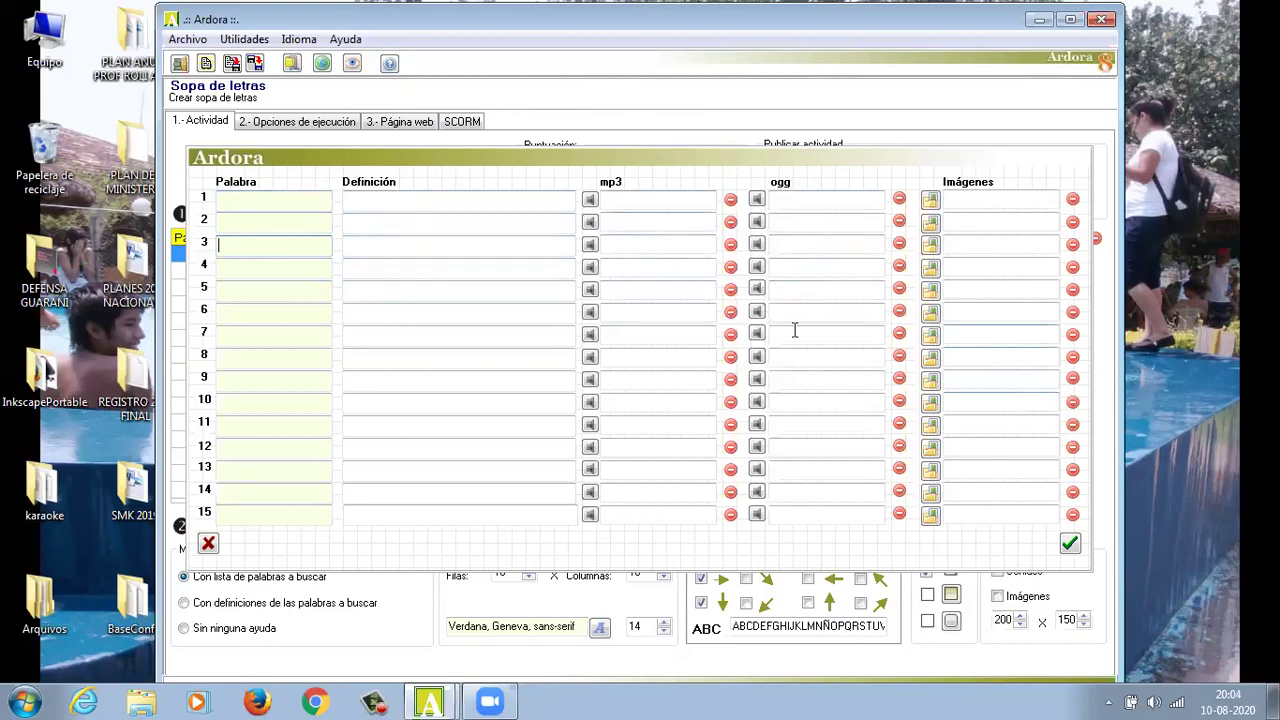
Step: Enter NOTICIA, RADICAL, COVID, ECUACION and LOGARITMO as words 1 to 5 of the word search
left_click(230, 199)
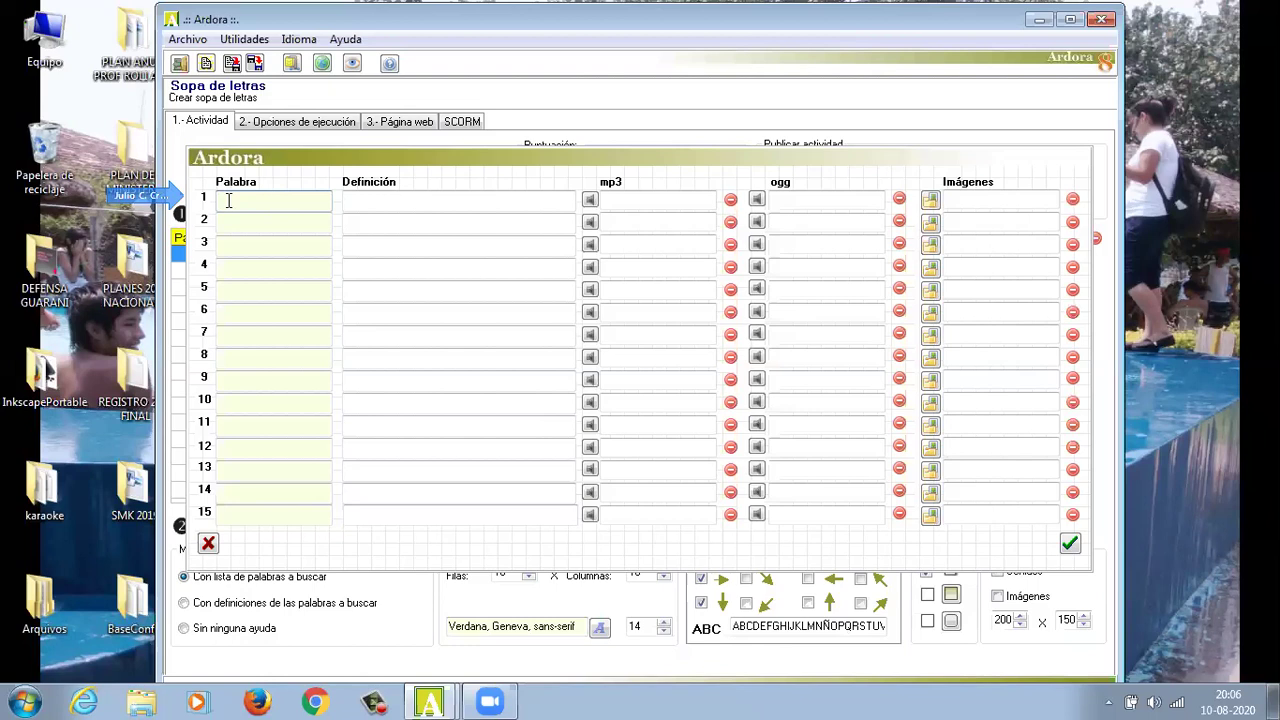
type("NOTICIA")
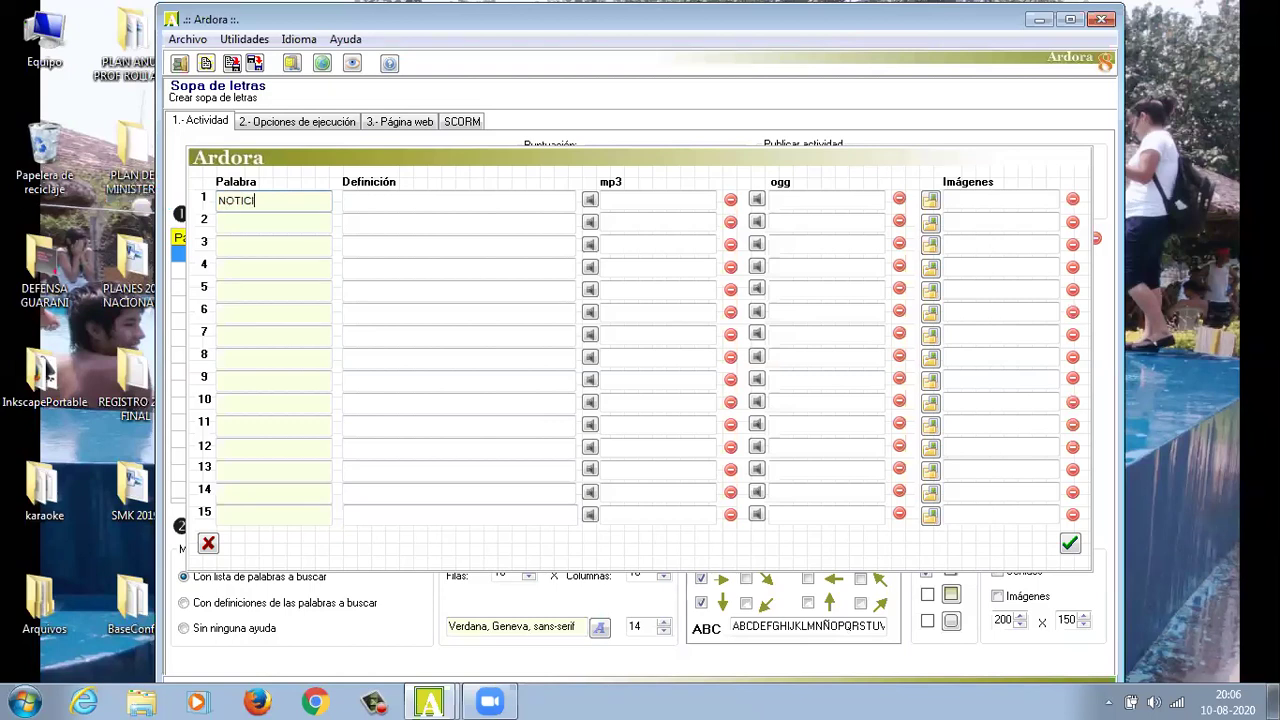
left_click(228, 223)
type("RADICAL")
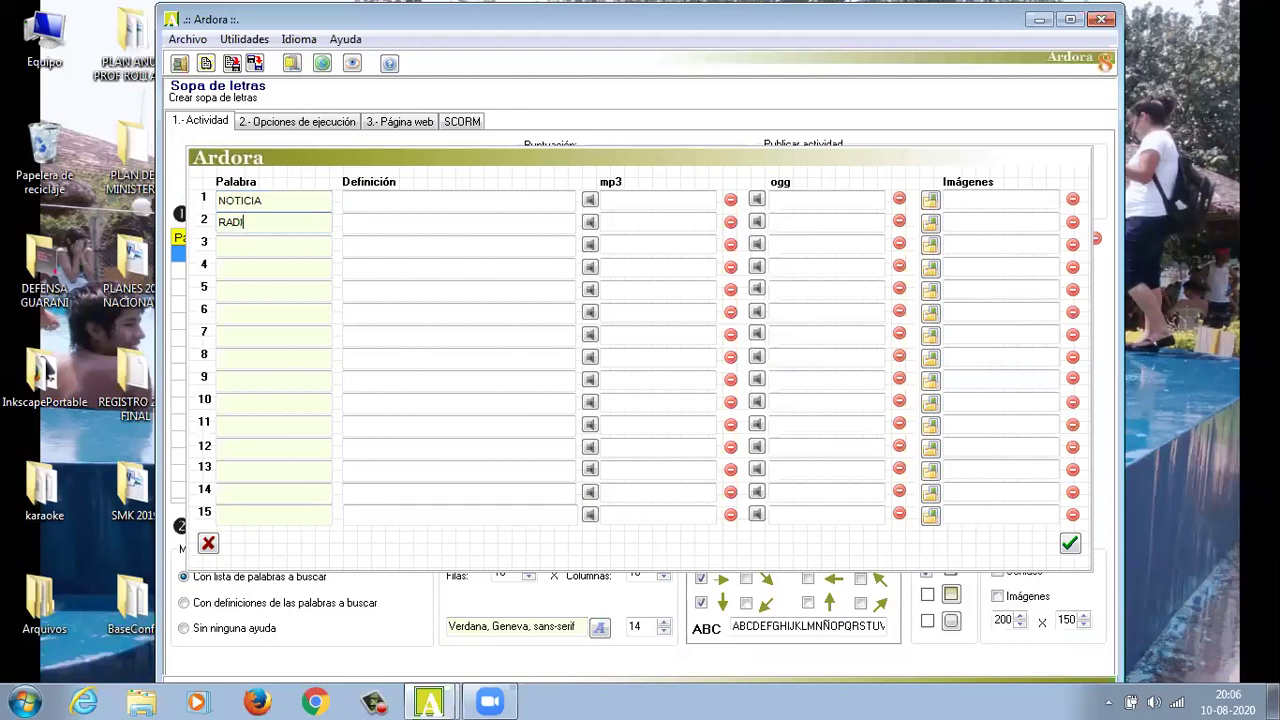
left_click(233, 246)
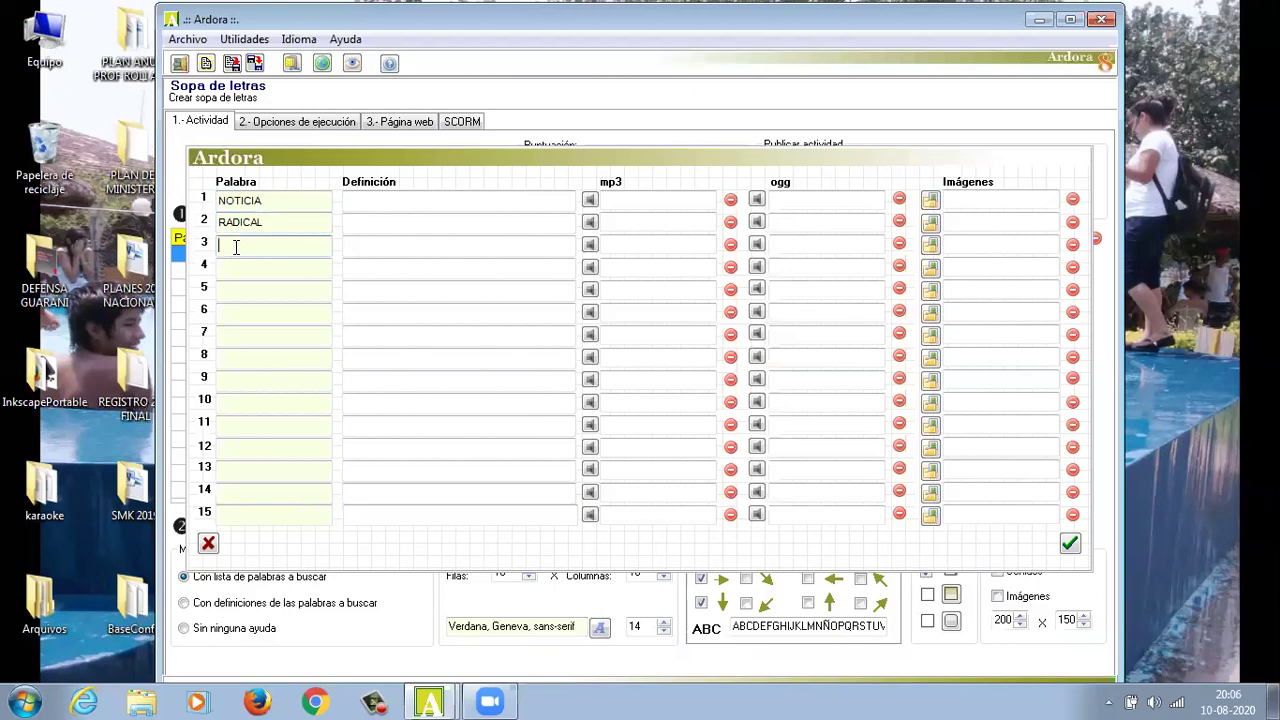
type("COVID")
left_click(241, 268)
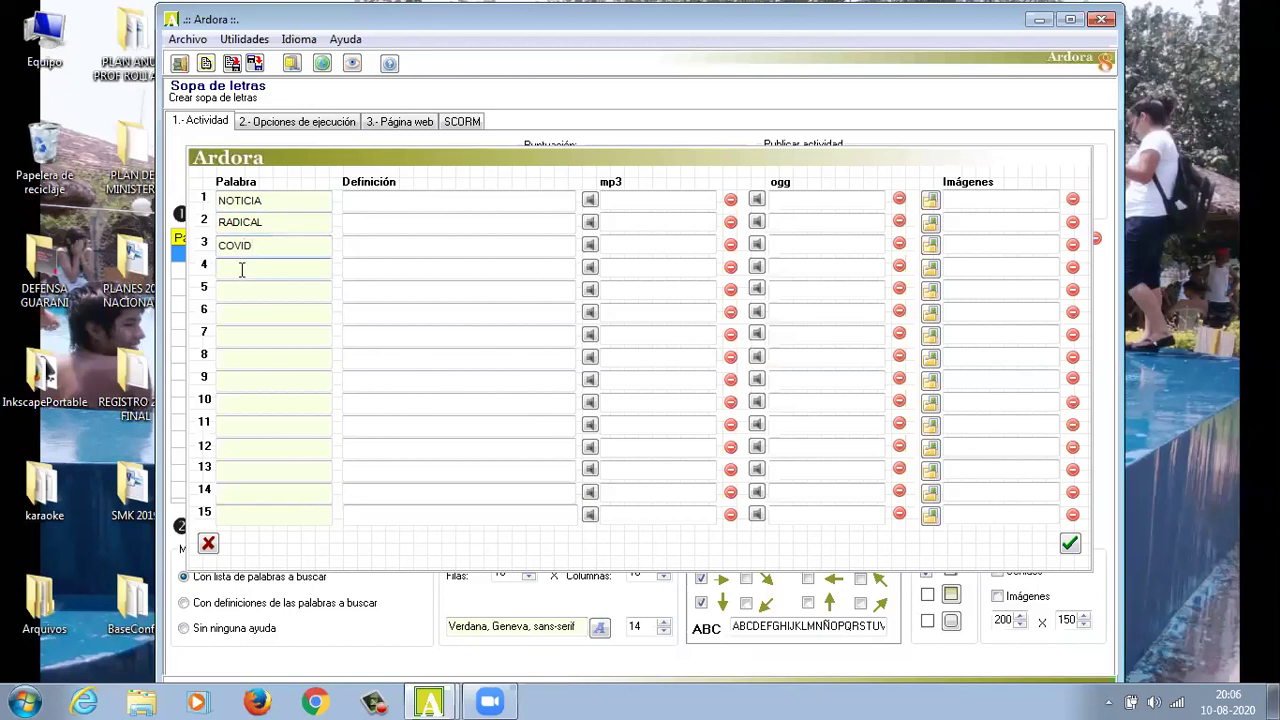
type("ECUACION")
left_click(245, 290)
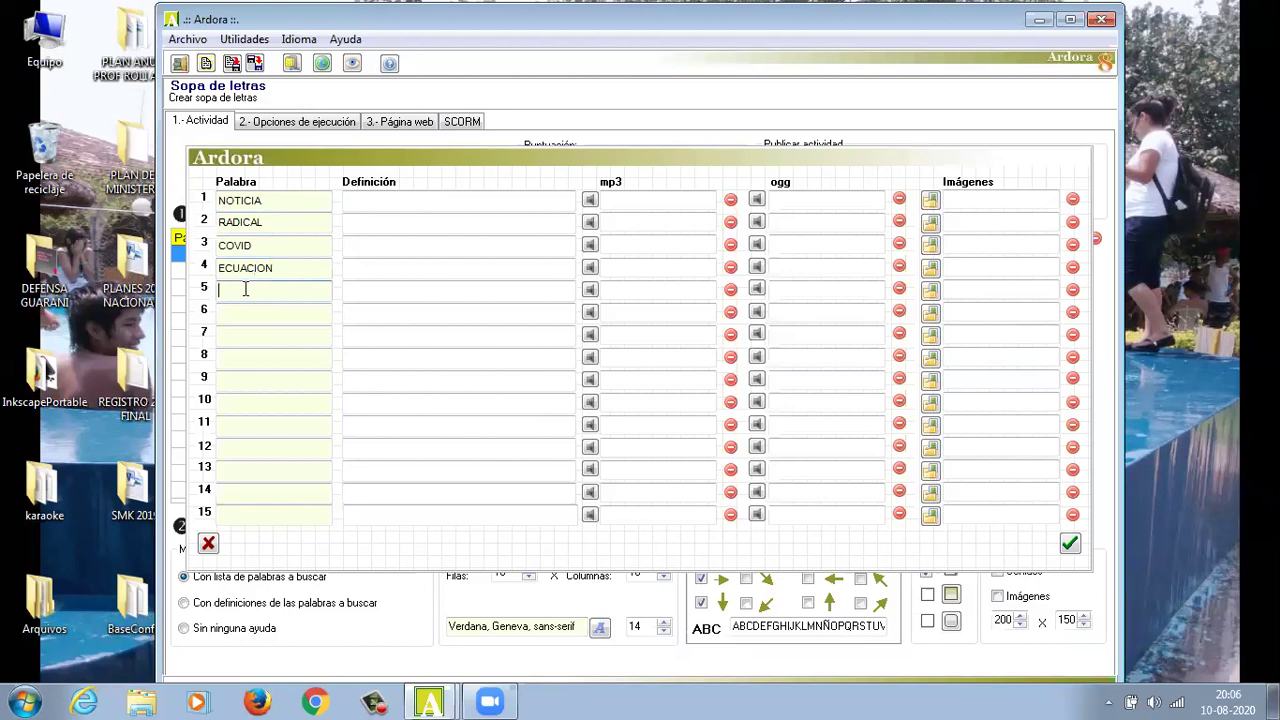
type("LOGARITMO")
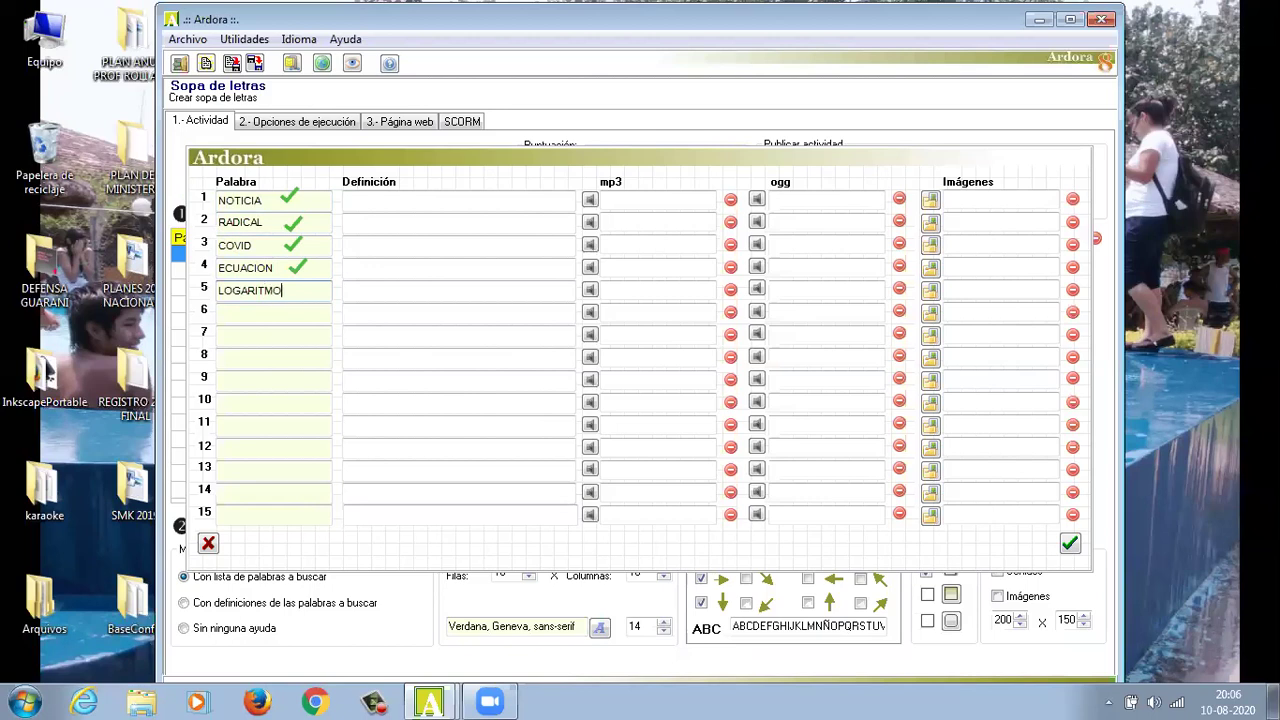
Step: Enter SISTEMA, EXPRESION and AJEDREZ as words 6 to 8 of the word search
left_click(243, 314)
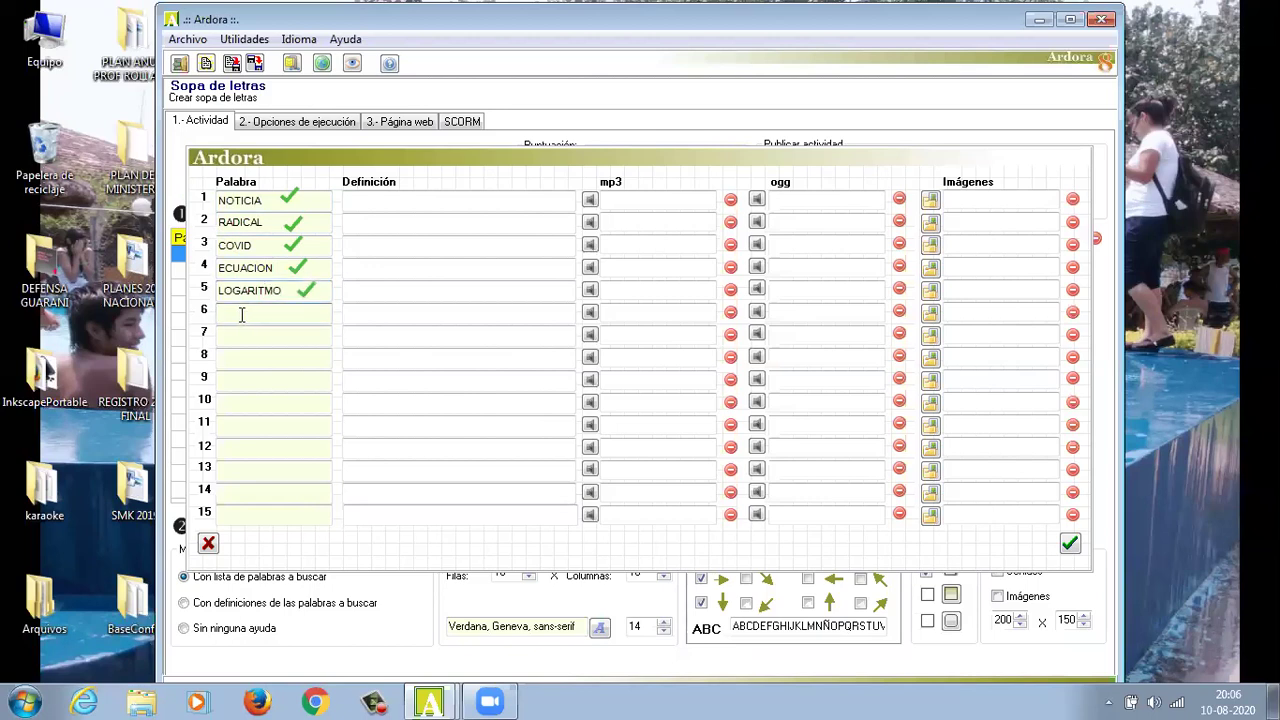
type("SISTEMA")
left_click(249, 331)
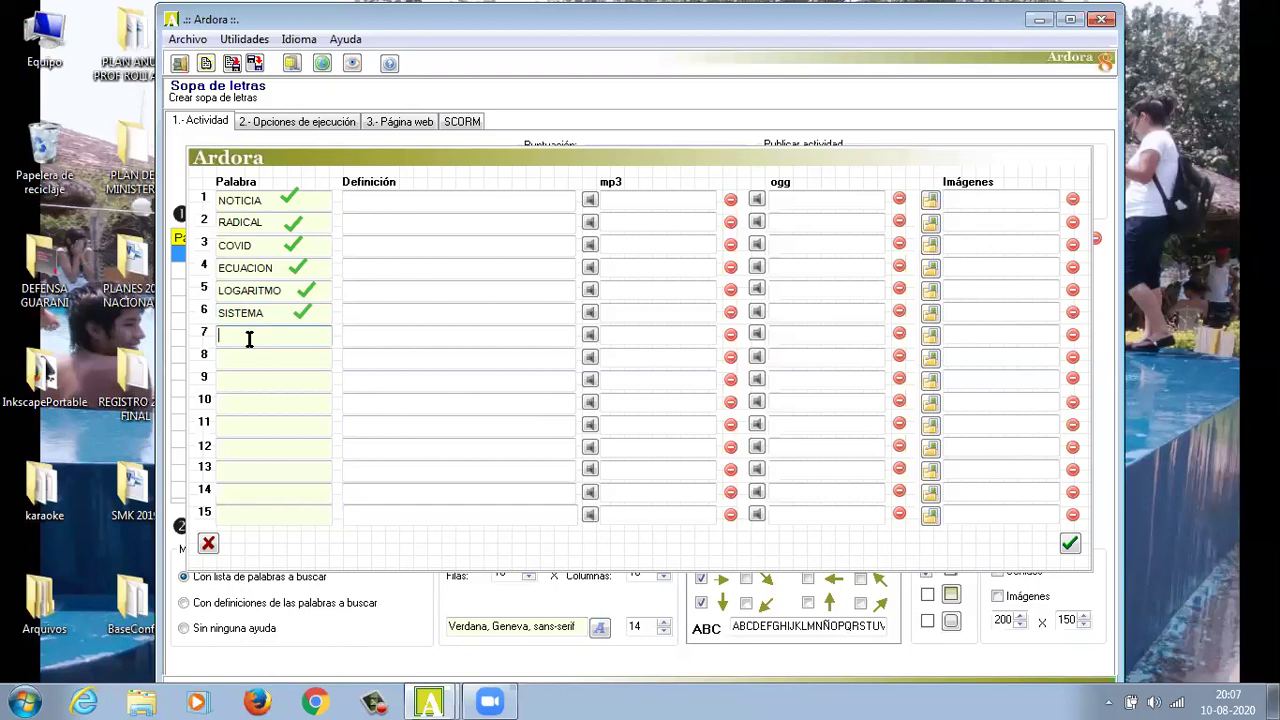
type("EXPRESION")
left_click(240, 362)
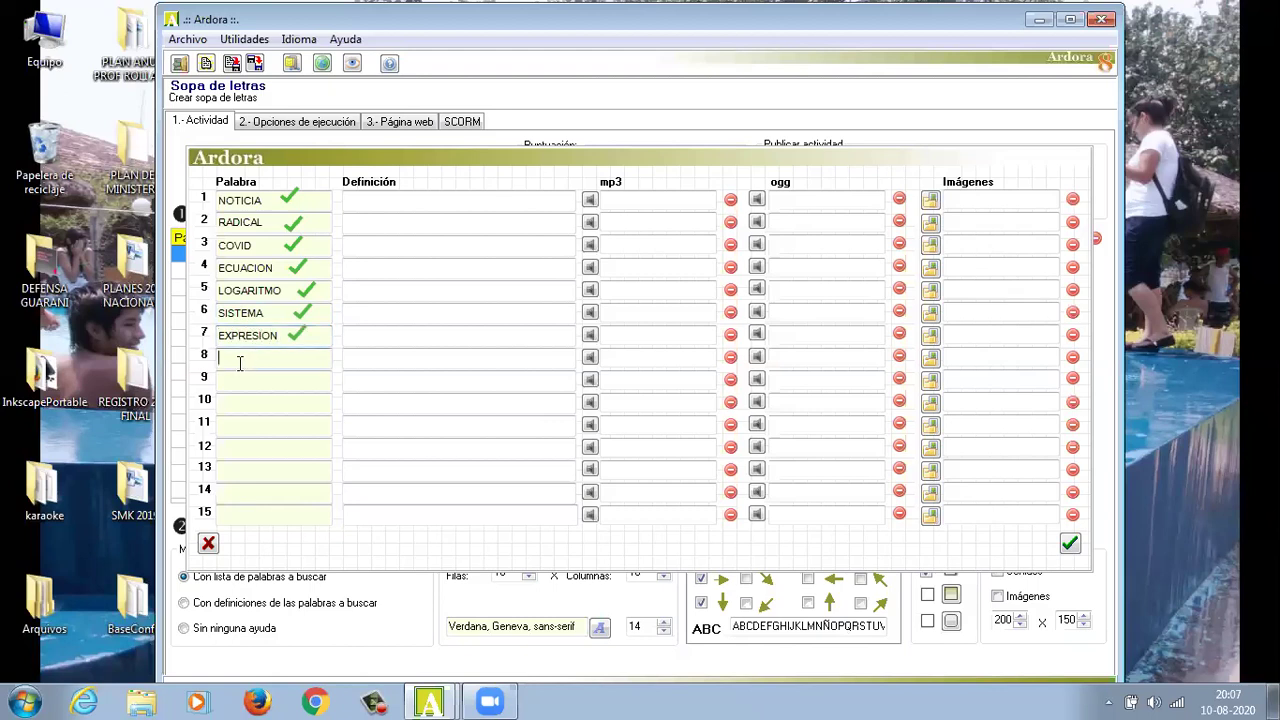
type("AJEDREZ")
Step: Enter CATETO and GEOMETRIA as words 9 and 10 and accept the word table
left_click(228, 378)
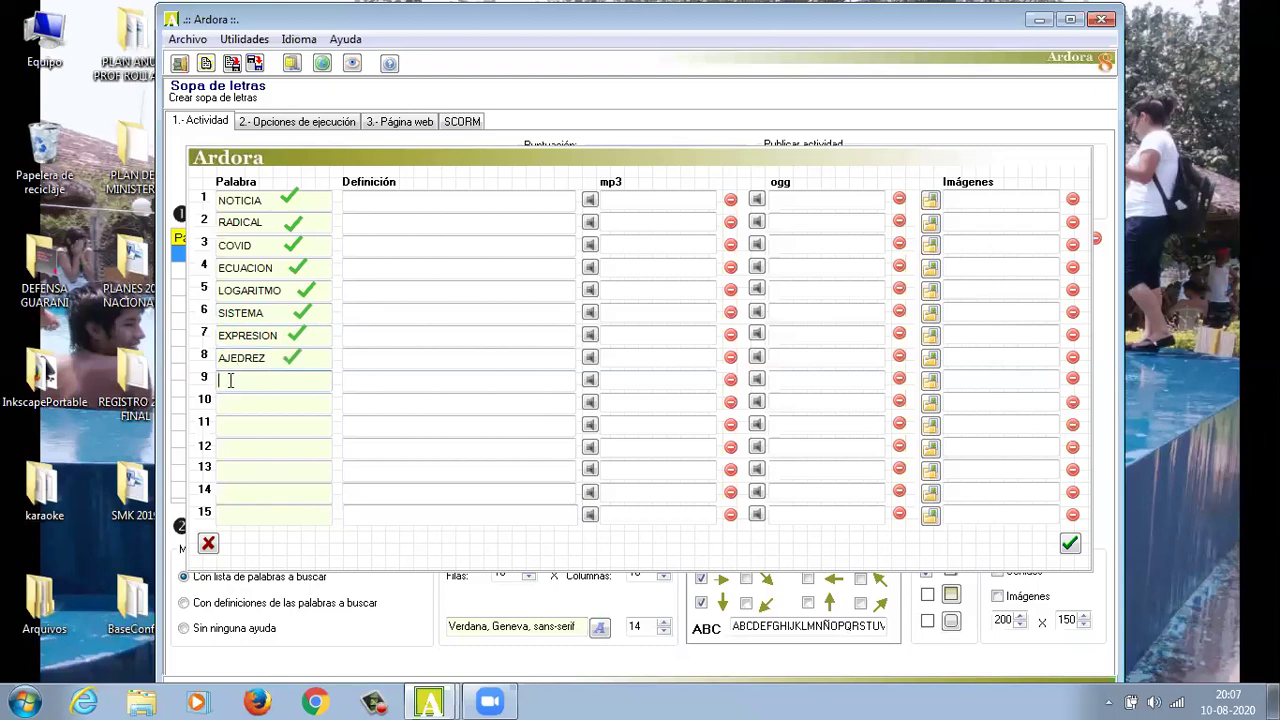
type("CATETO")
left_click(230, 406)
left_click(229, 406)
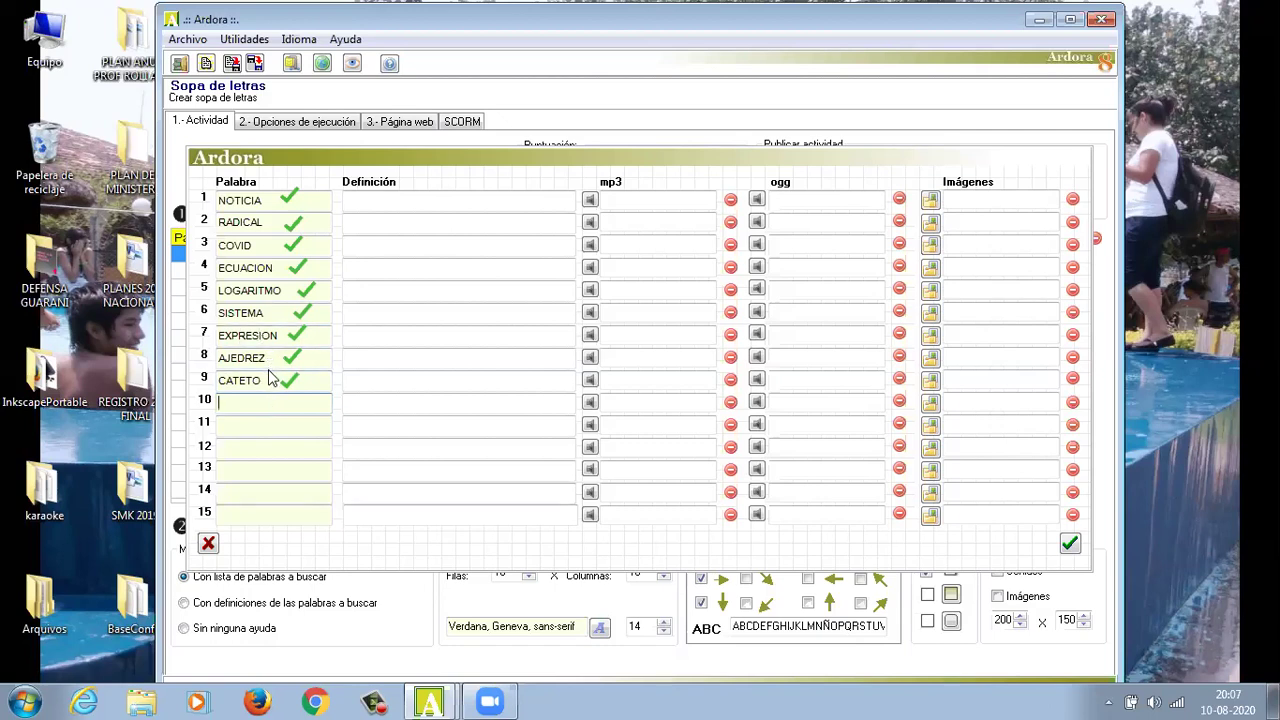
type("GEOMETRIA")
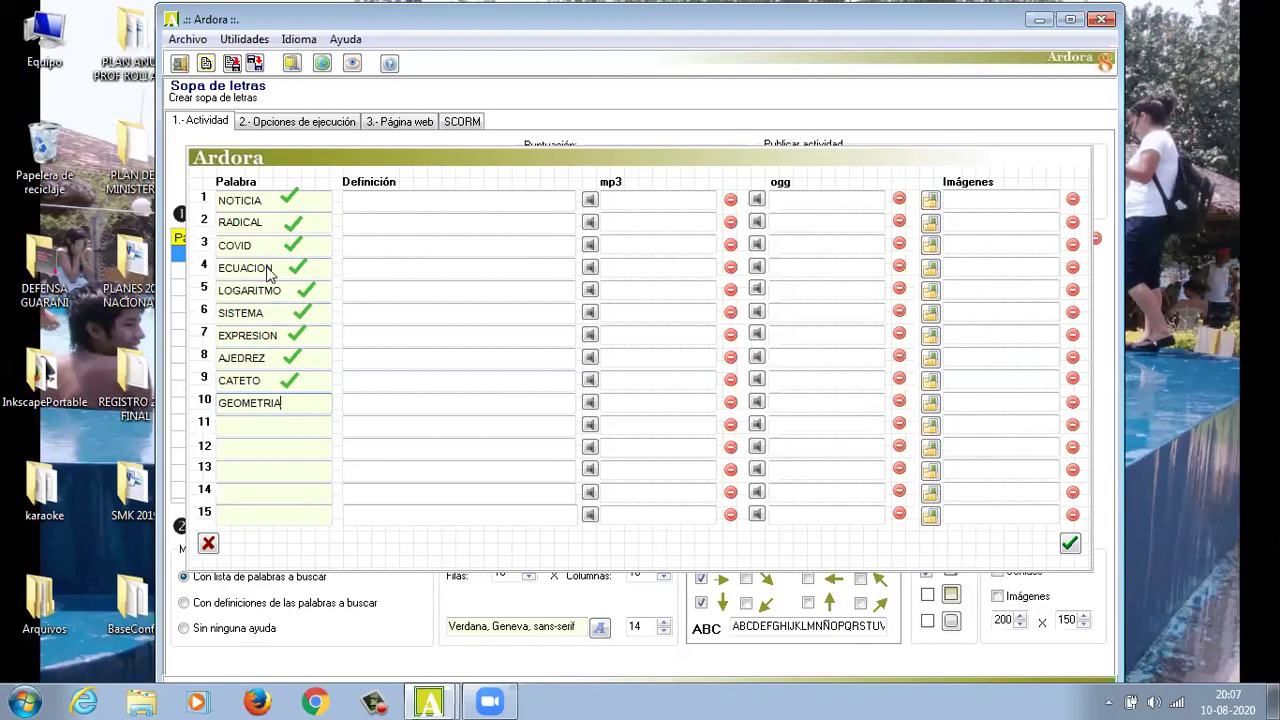
left_click(350, 201)
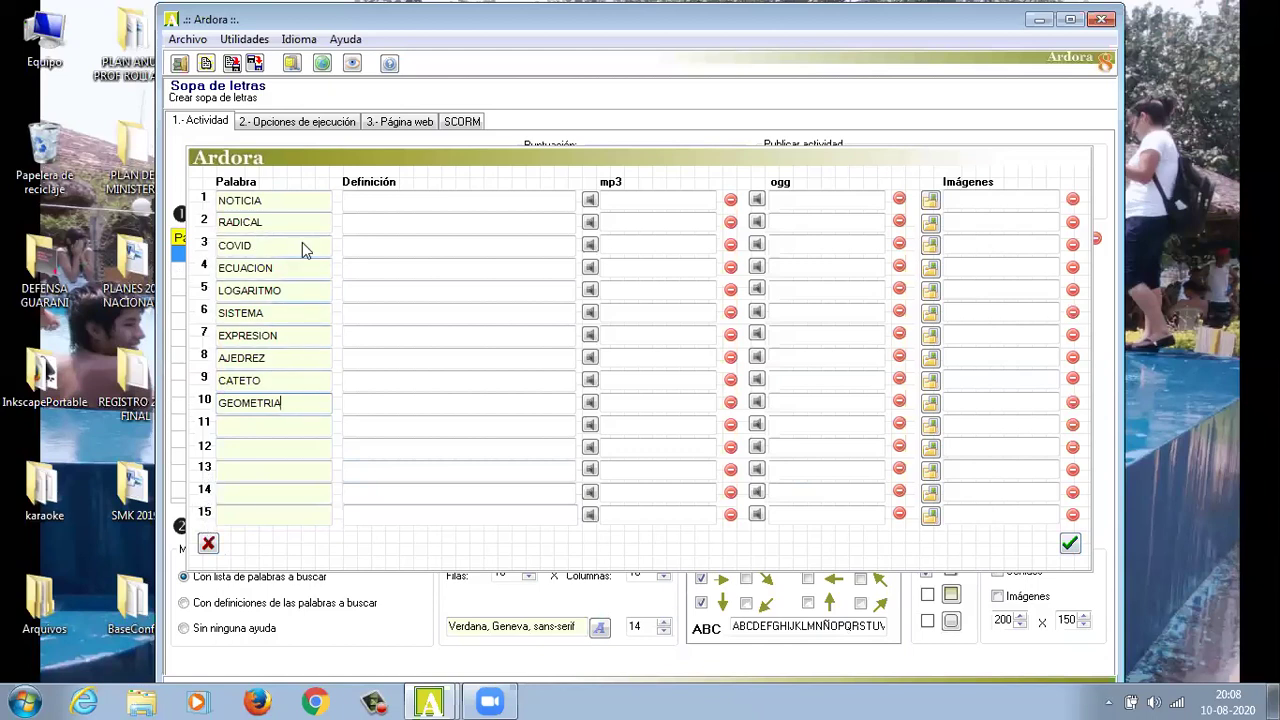
left_click(1069, 545)
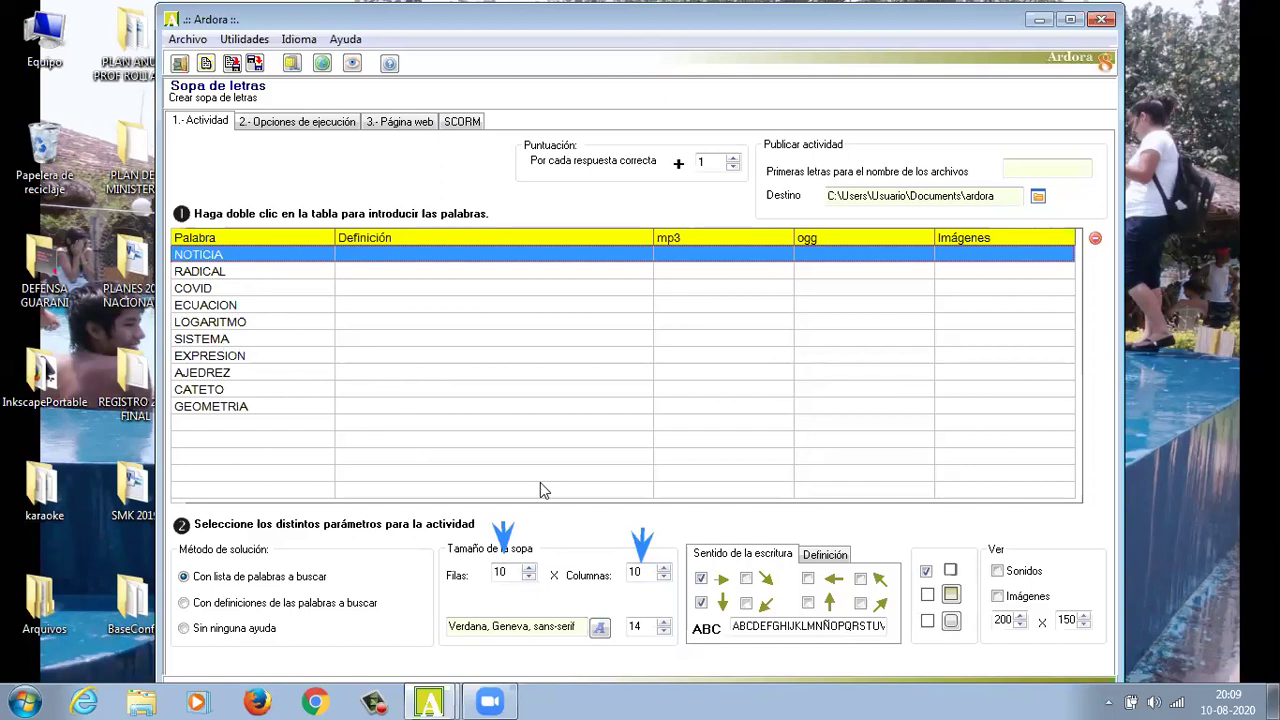
Step: Set the word search grid size to 12 rows by 12 columns
left_click(528, 568)
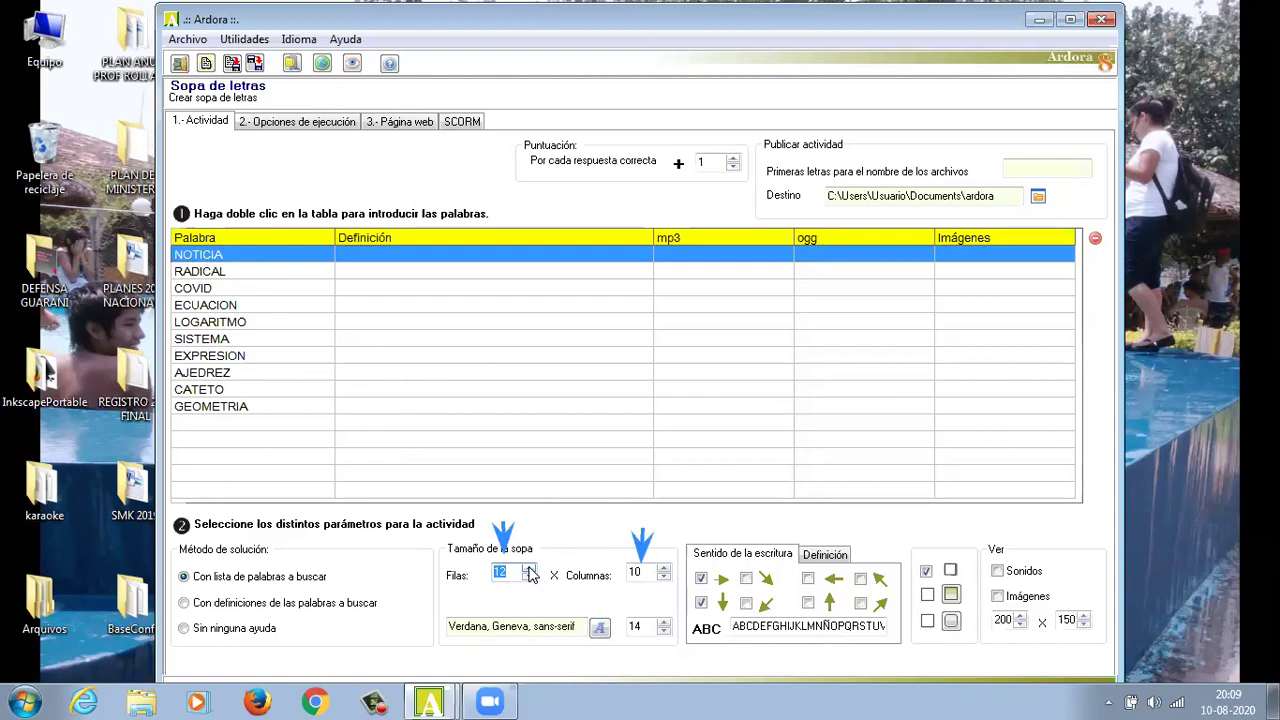
left_click(663, 568)
left_click(663, 568)
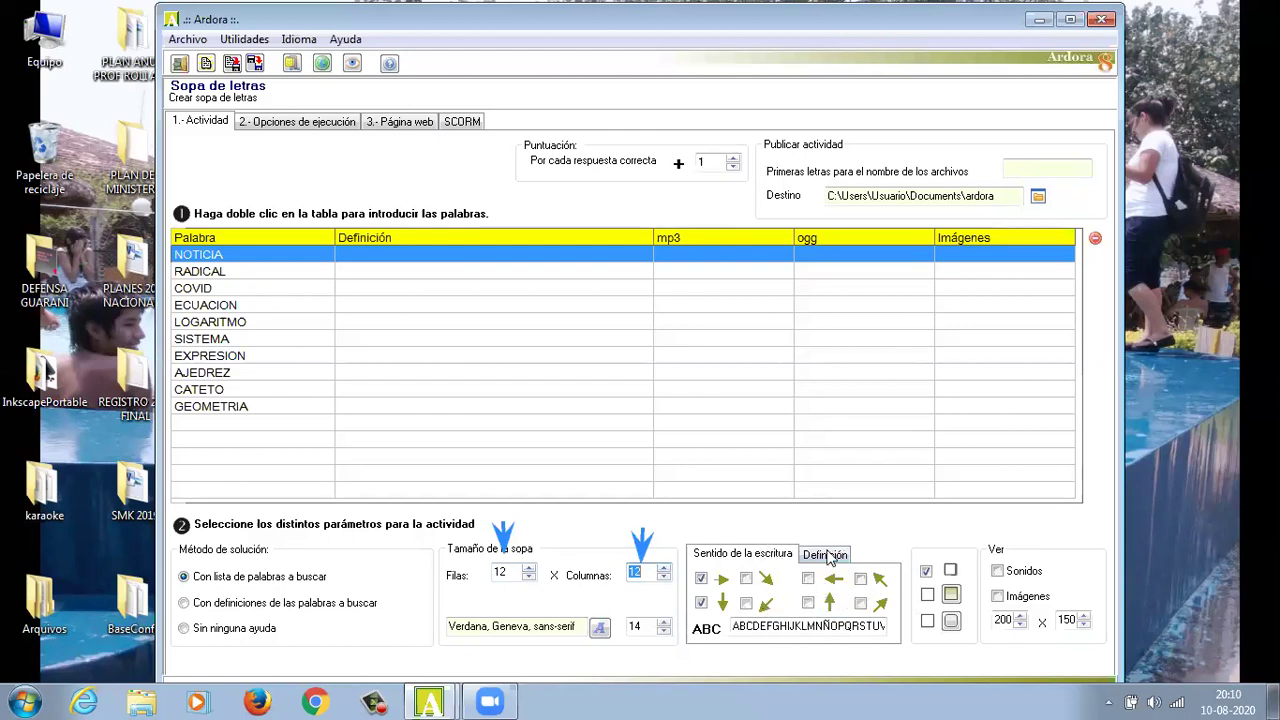
Step: Additionally allow the down-right, down-left, left and up writing directions, and review the entered words in the word table
left_click(701, 602)
left_click(745, 579)
left_click(808, 580)
left_click(809, 602)
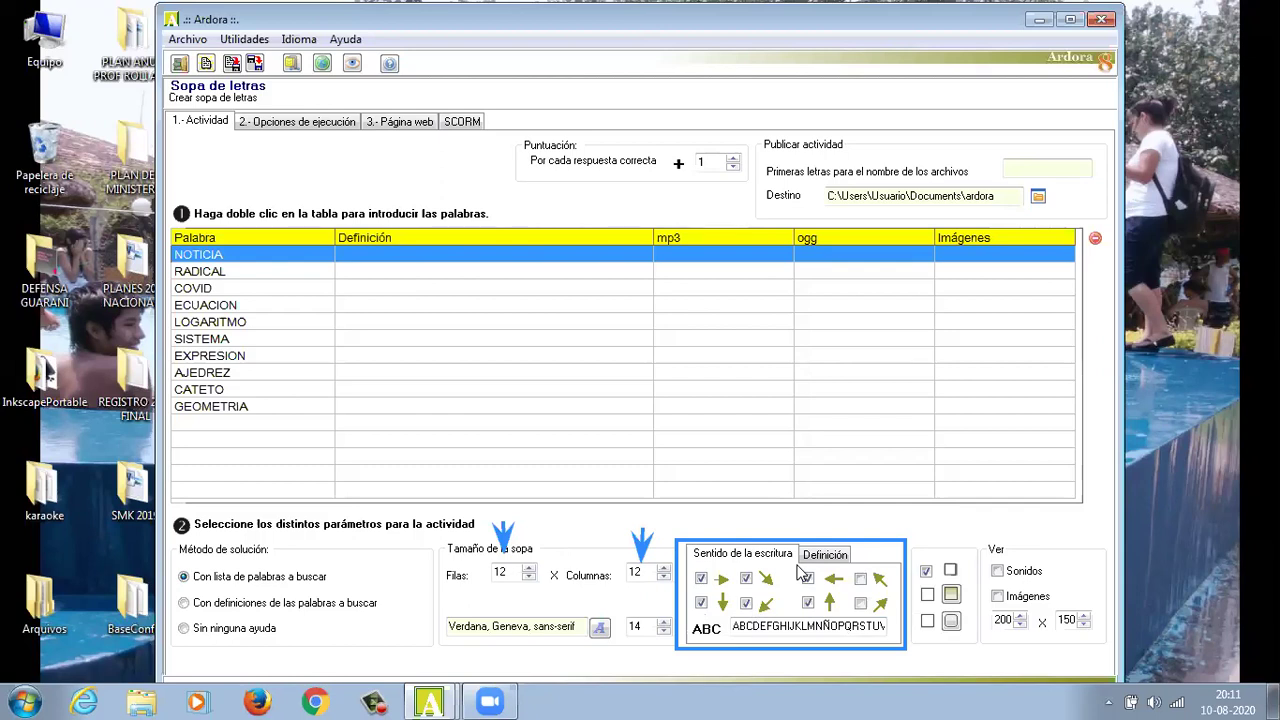
double_click(279, 449)
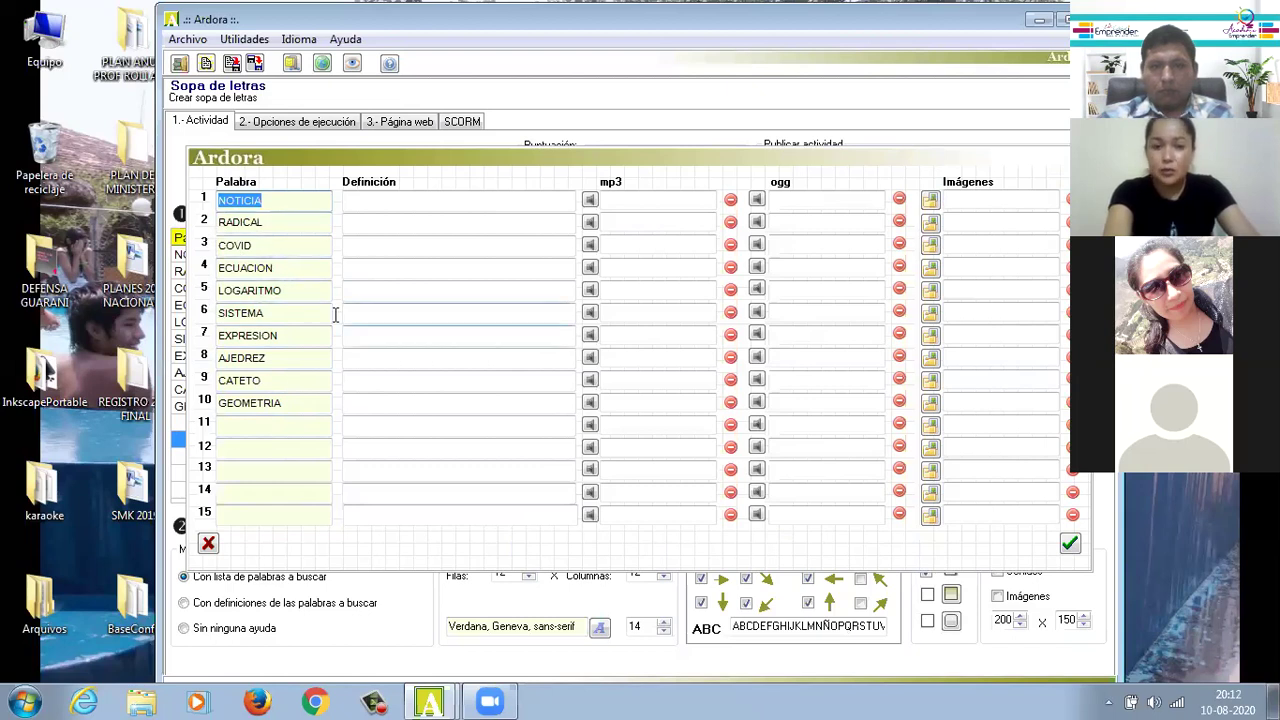
left_click(1068, 545)
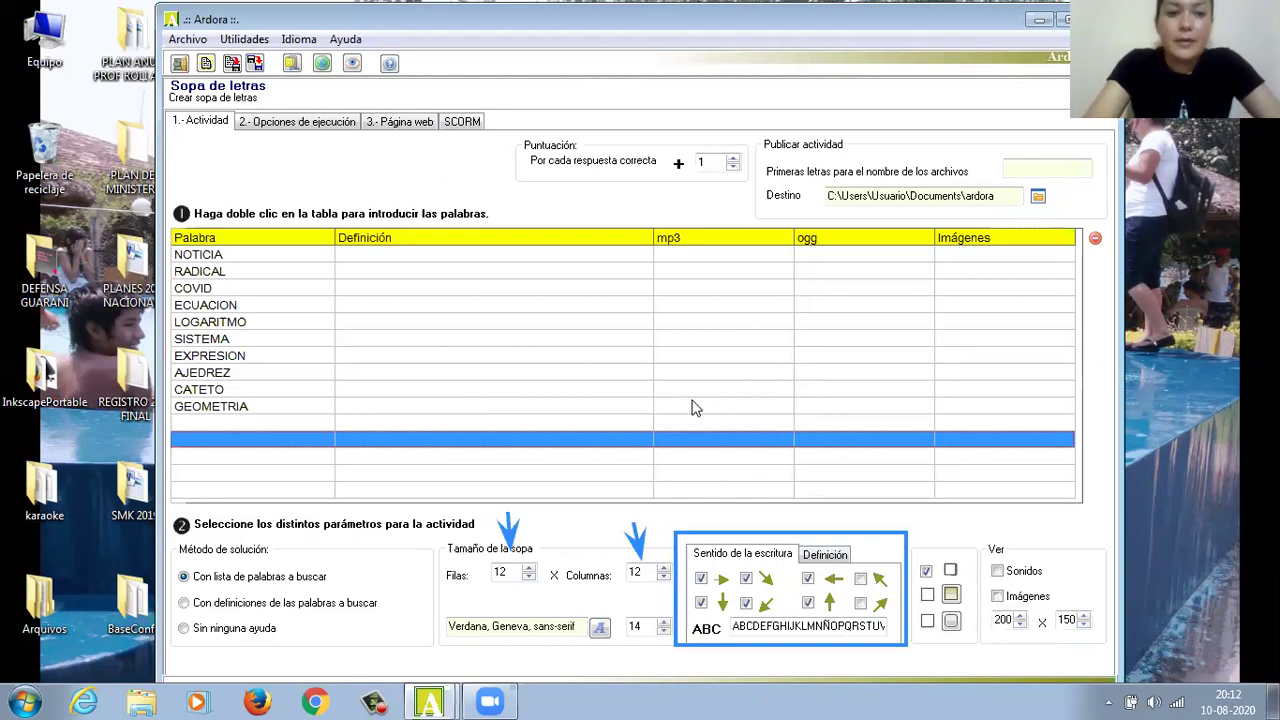
Step: In the execution options, turn on the time limit at 120 and choose Volver a empezar for when time runs out
left_click(310, 122)
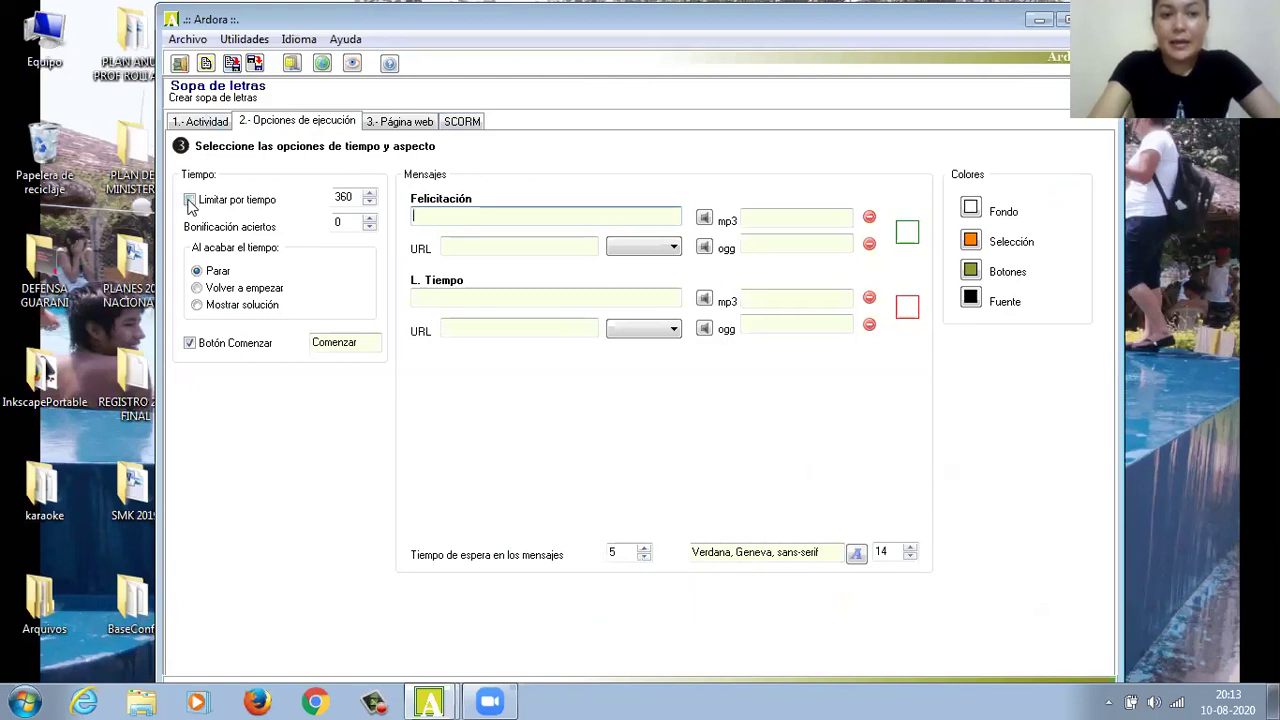
left_click(350, 197)
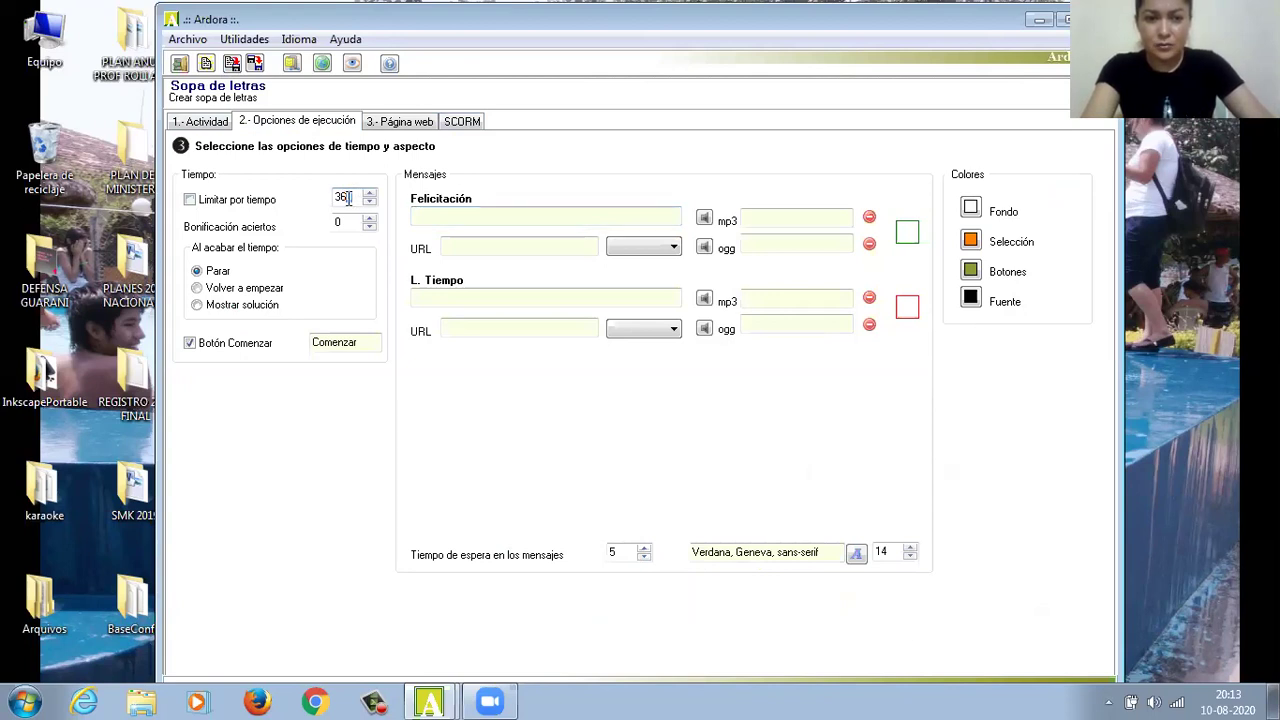
left_click_drag(348, 197, 340, 196)
key("BackSpace")
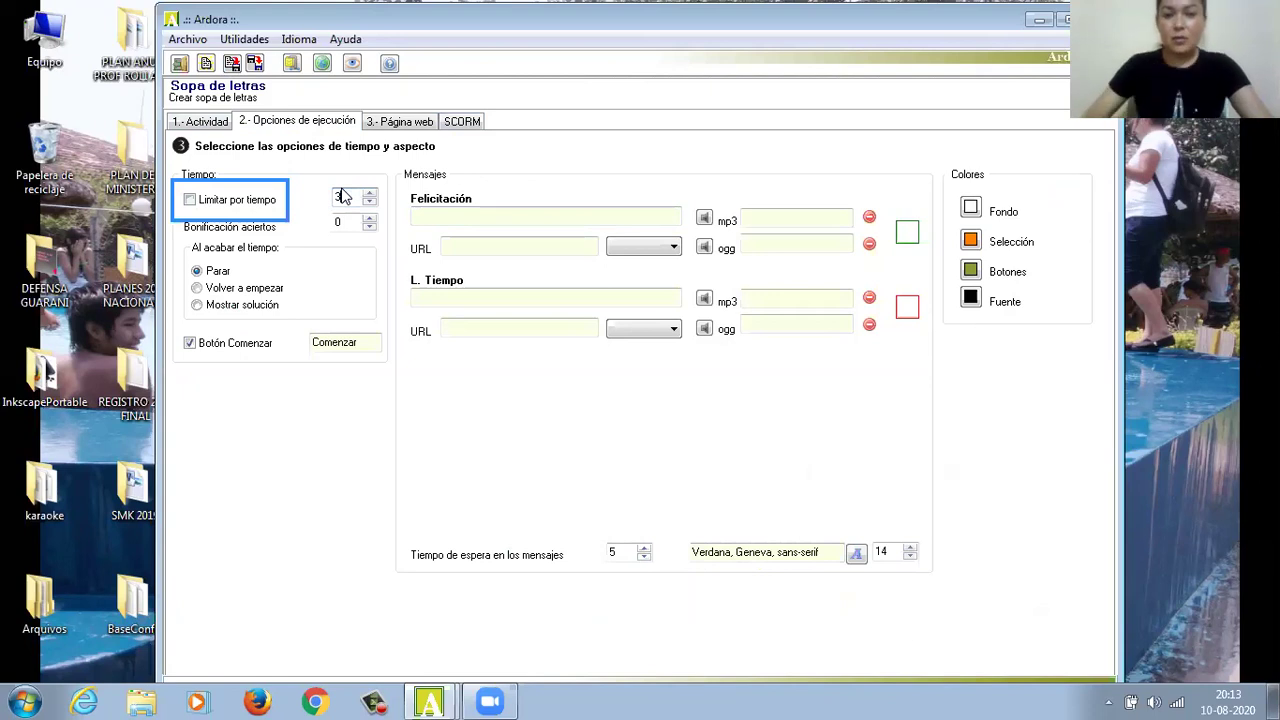
left_click(340, 205)
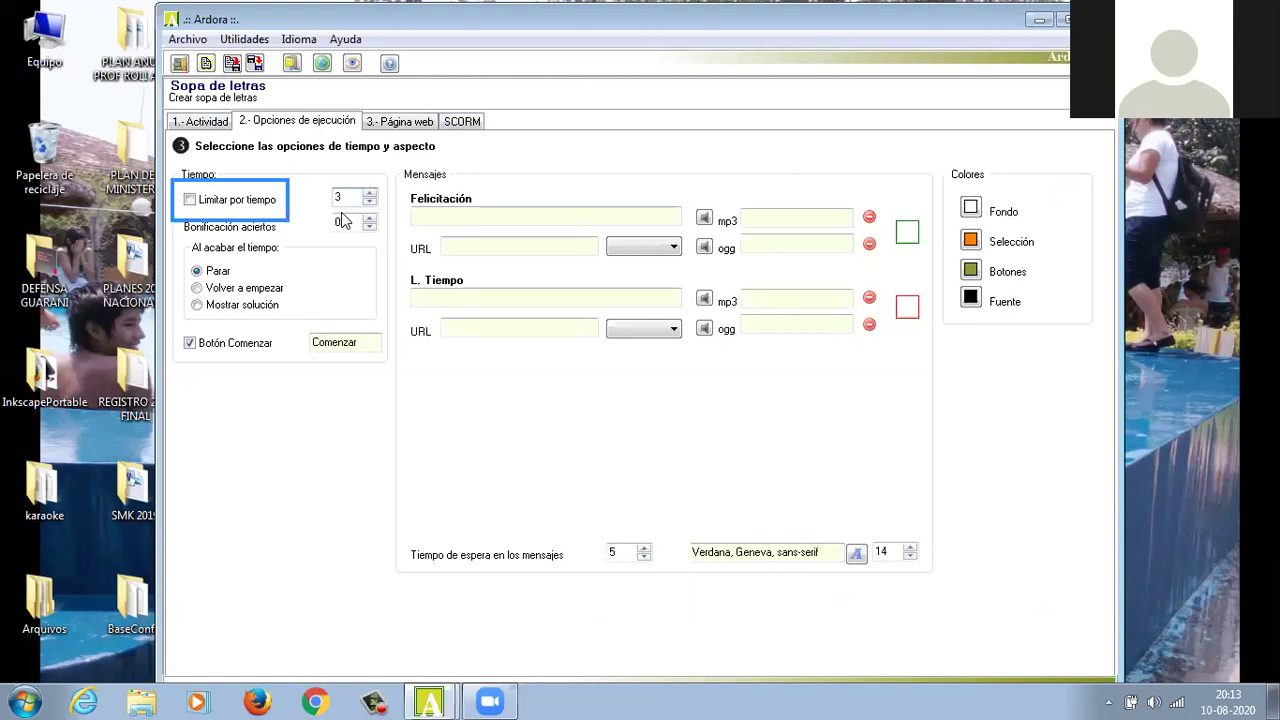
key("BackSpace")
type("120")
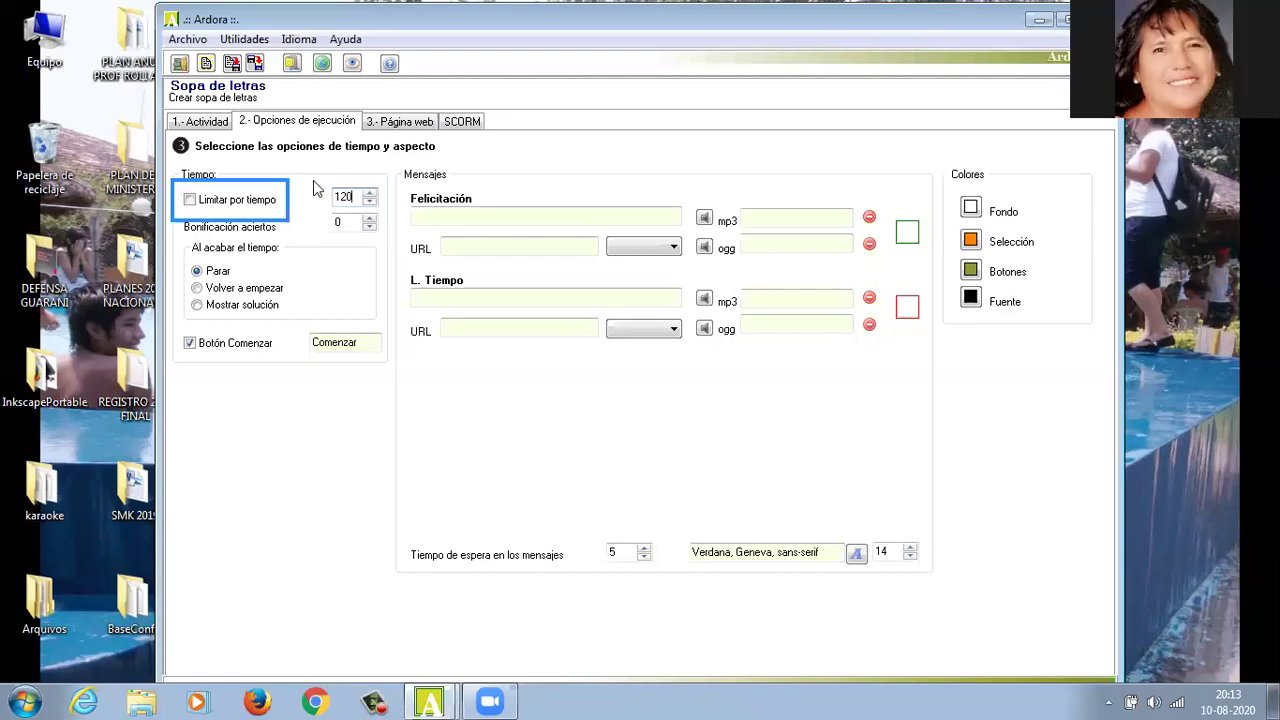
left_click(190, 201)
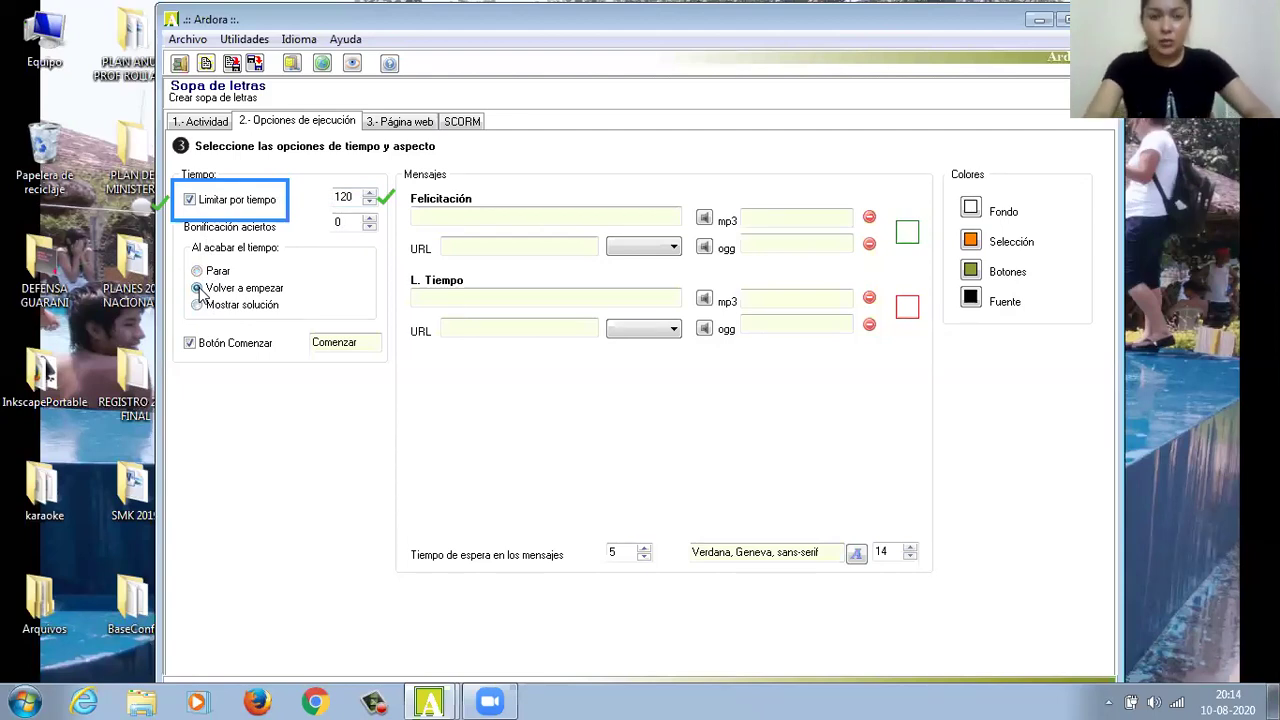
Step: Set the Felicitación message to EXCELENTE and the time-limit message to VUELVE A INTENTARLO, leaving Botón Comenzar enabled
left_click(427, 213)
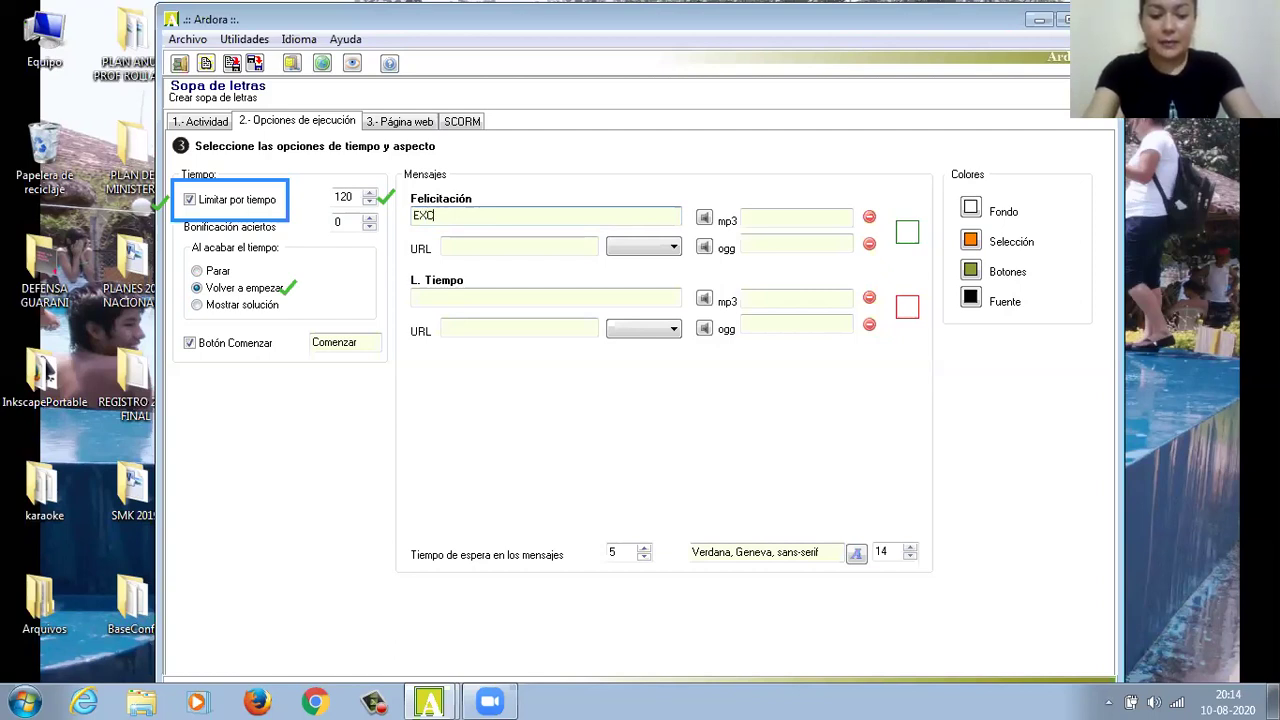
type("EXCELEM")
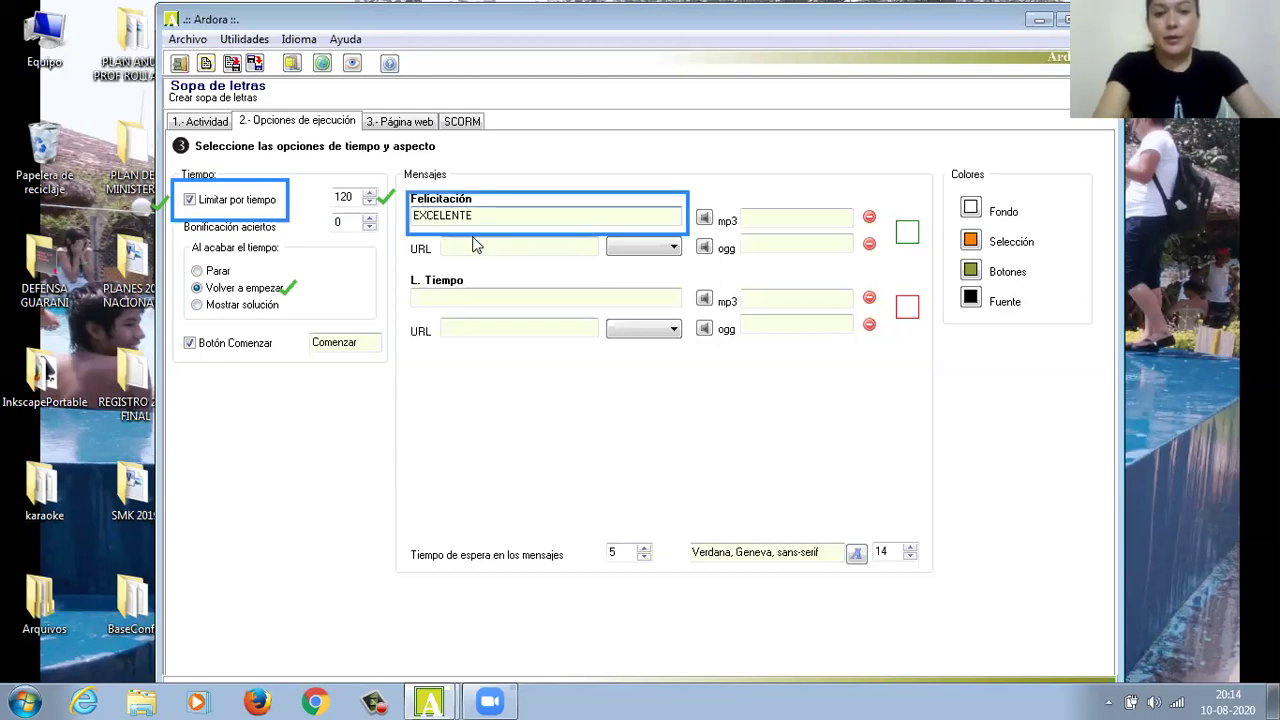
left_click(430, 299)
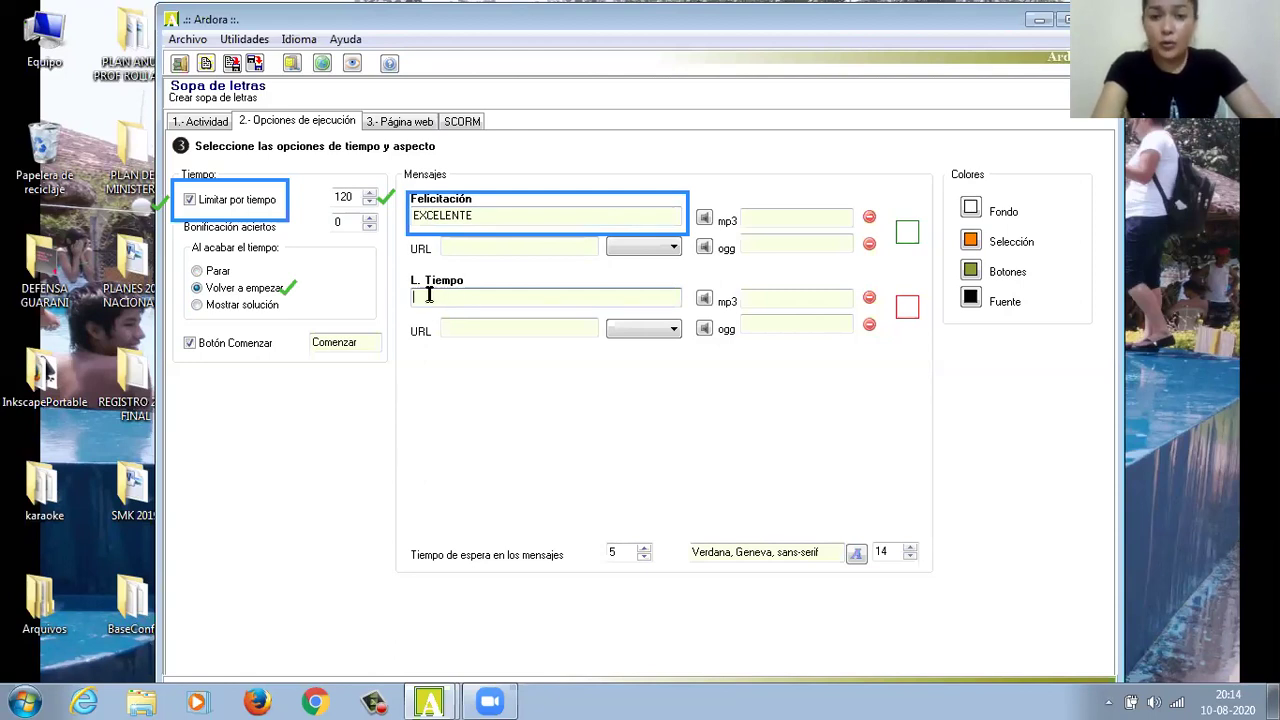
type("VUEL")
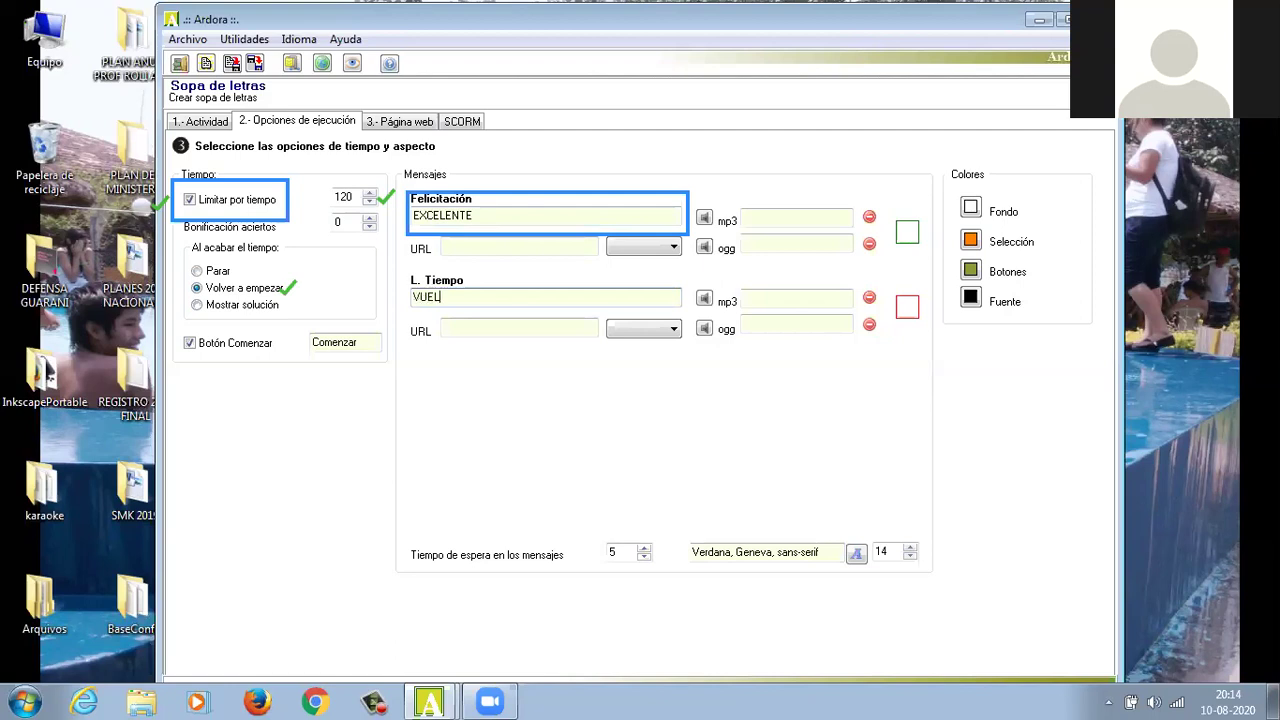
type("VE")
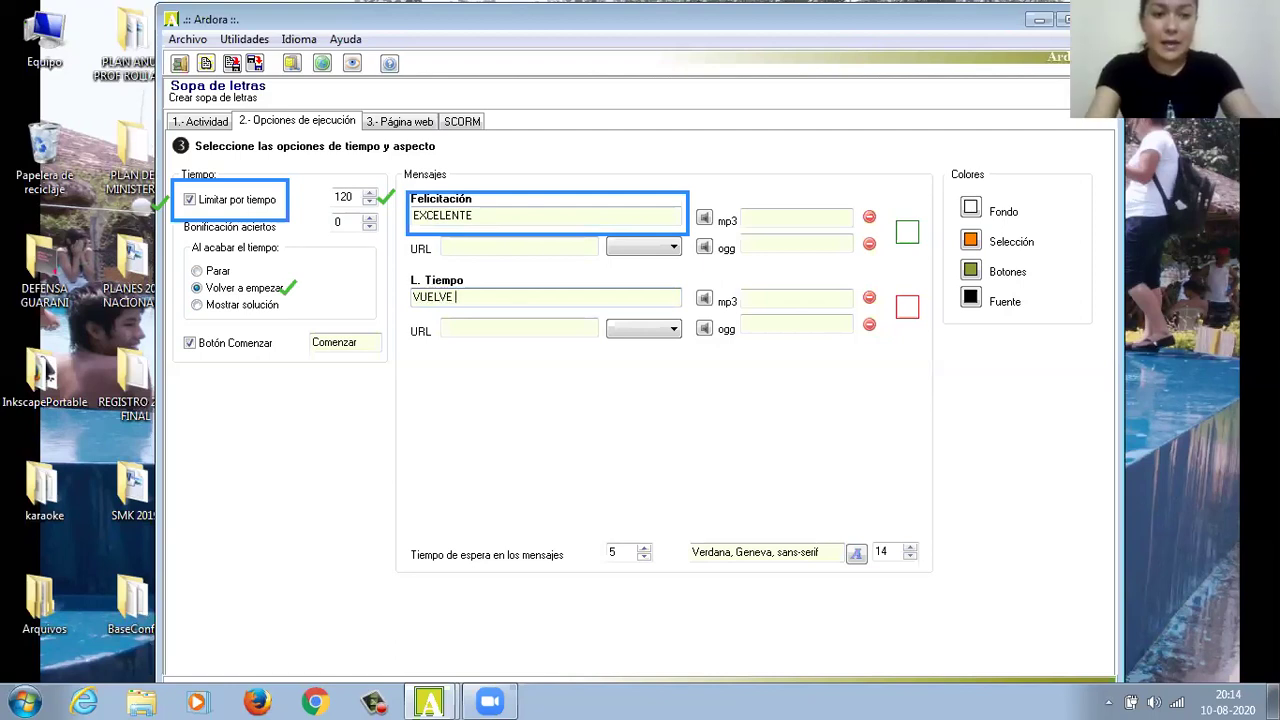
type(" A IN")
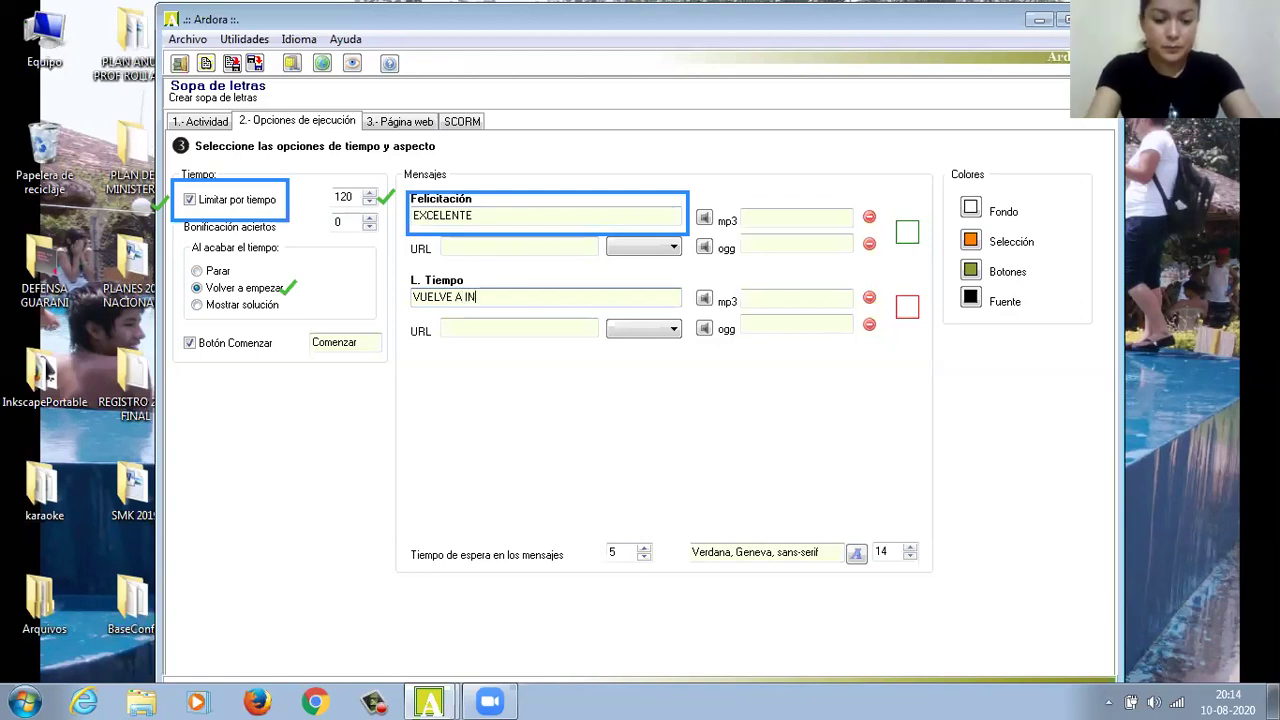
type("TENTARLO")
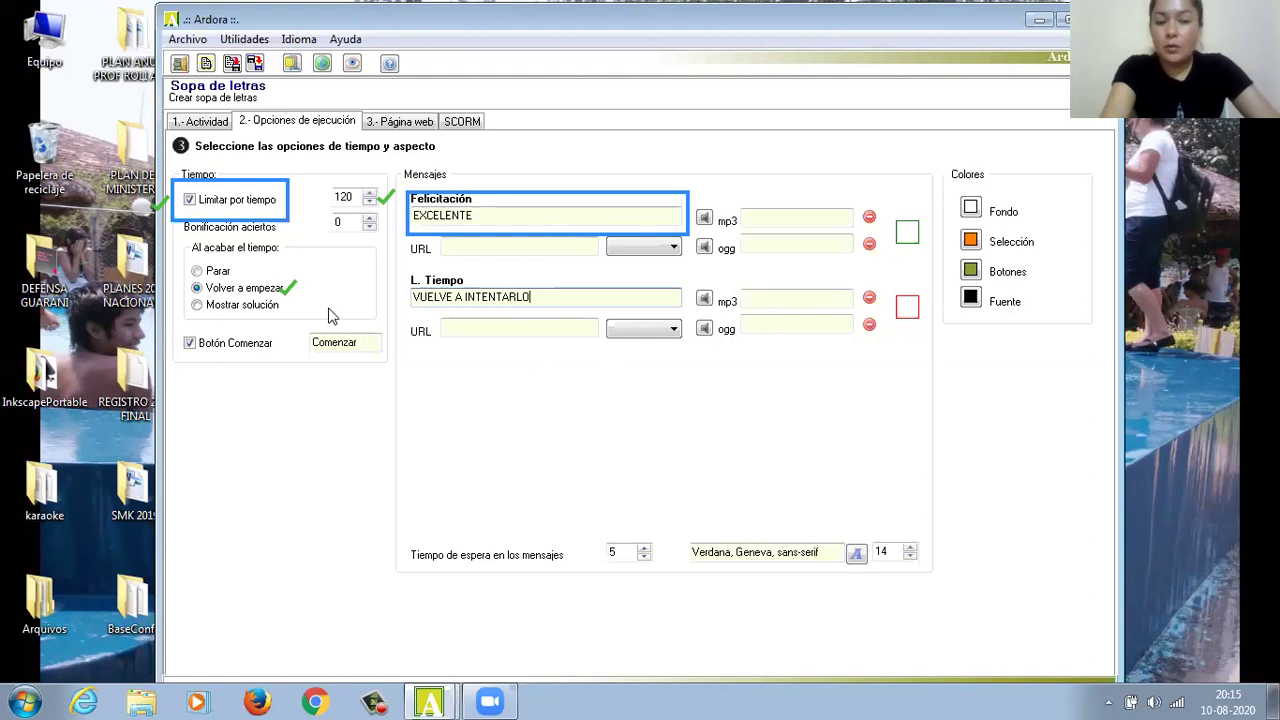
left_click(189, 343)
left_click(189, 343)
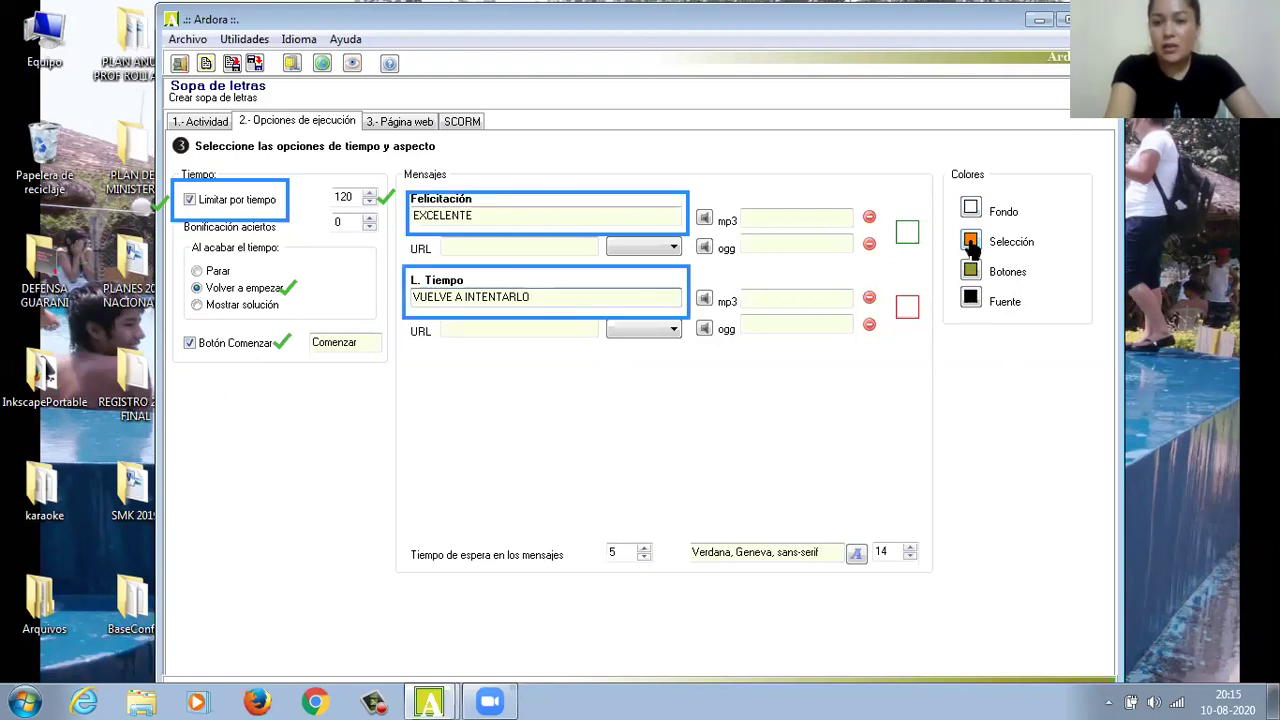
Step: Change the Selección colour to light green and the Botones colour to the light violet-blue basic colour
left_click(970, 242)
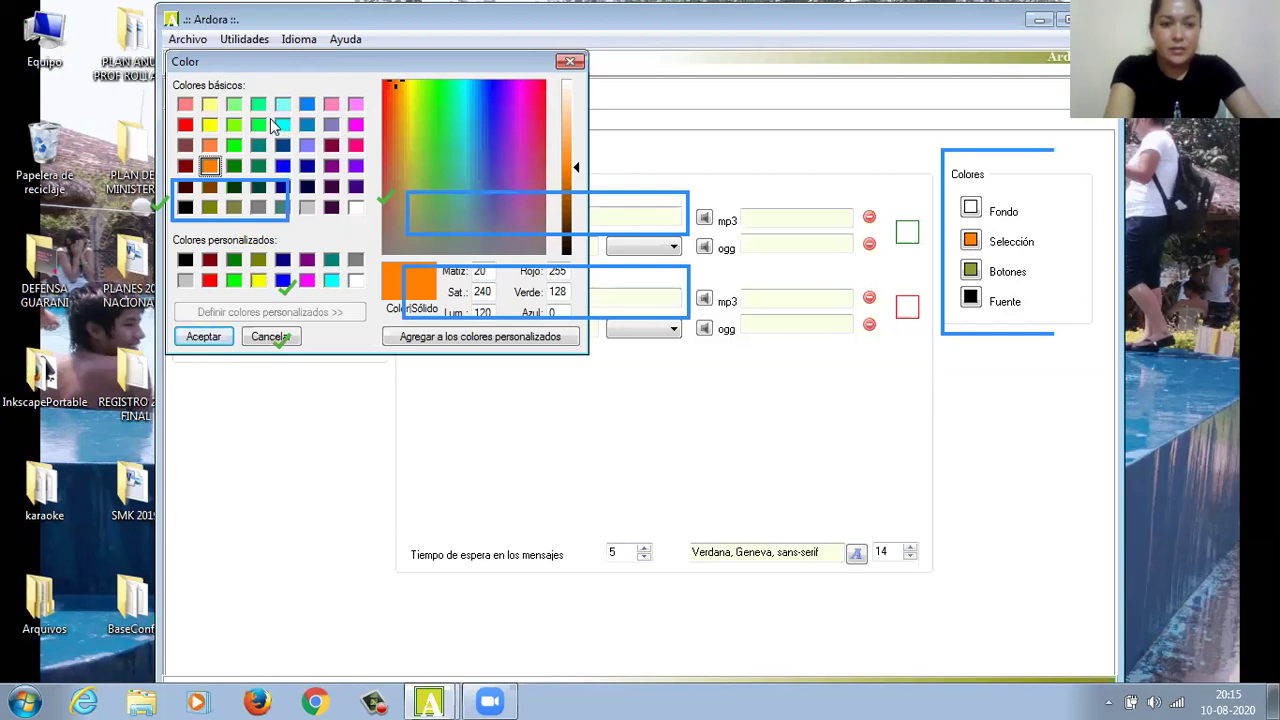
left_click(234, 105)
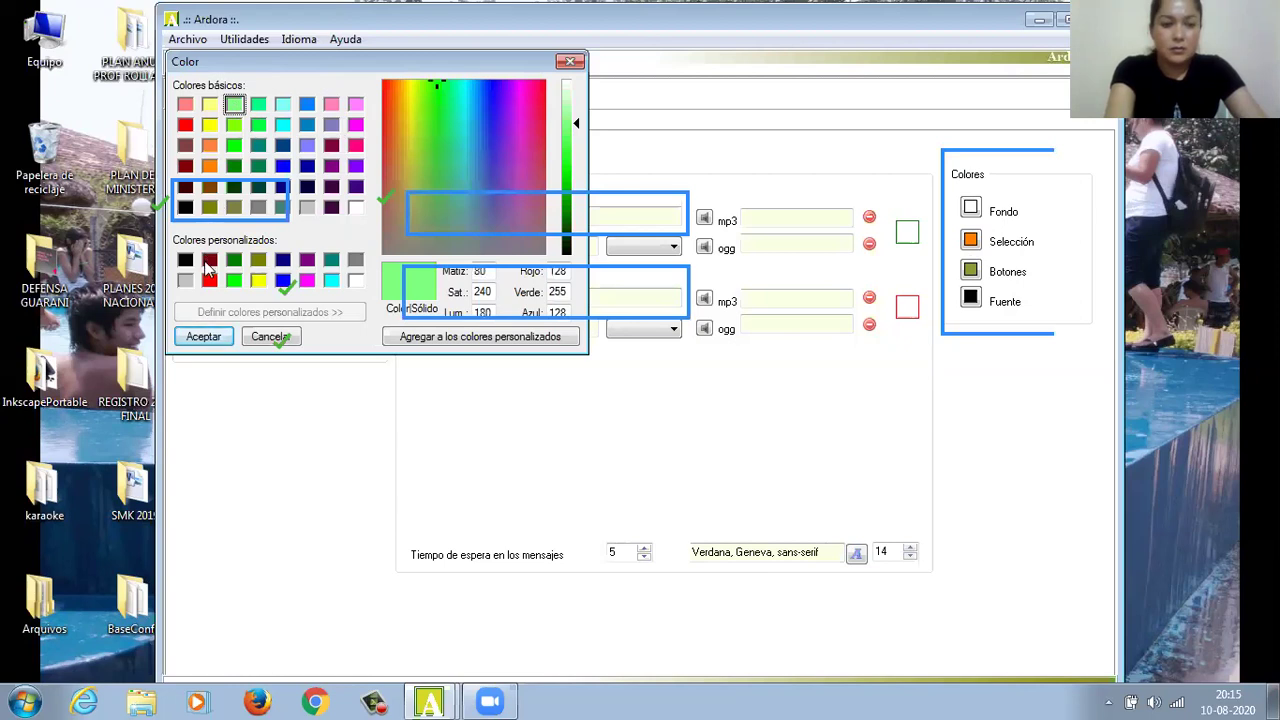
left_click(203, 338)
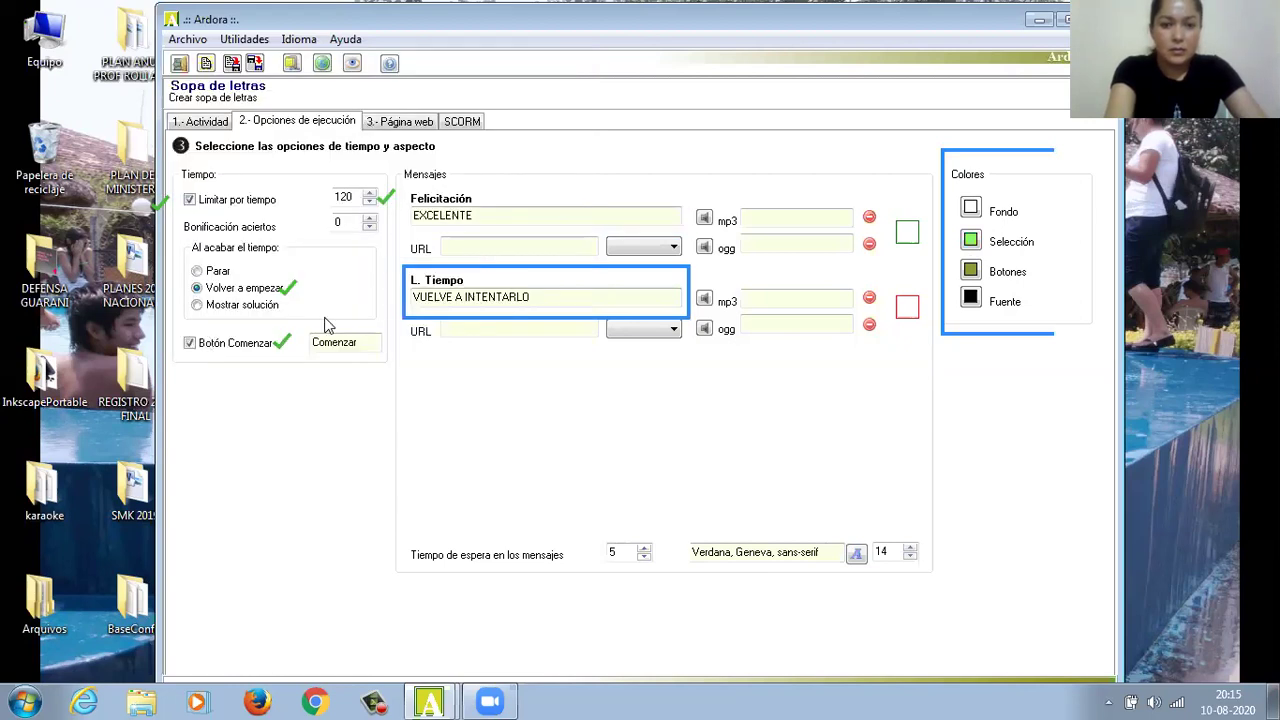
left_click(970, 269)
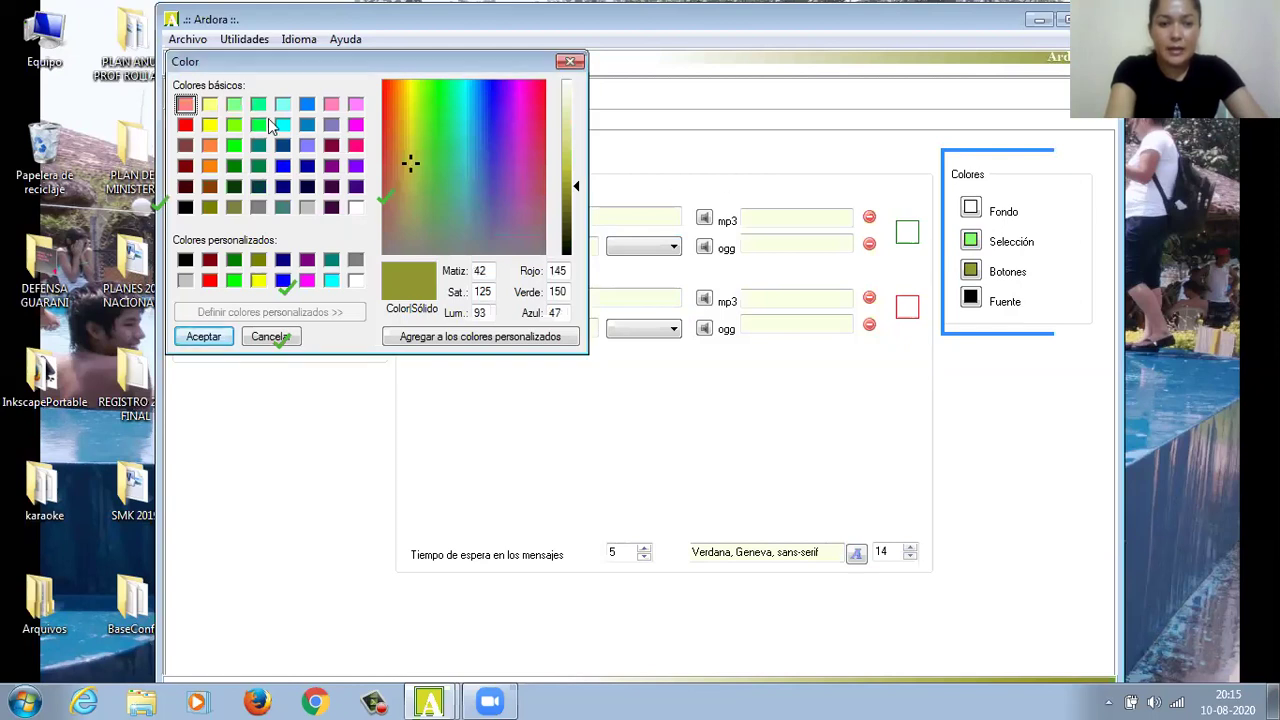
left_click(308, 146)
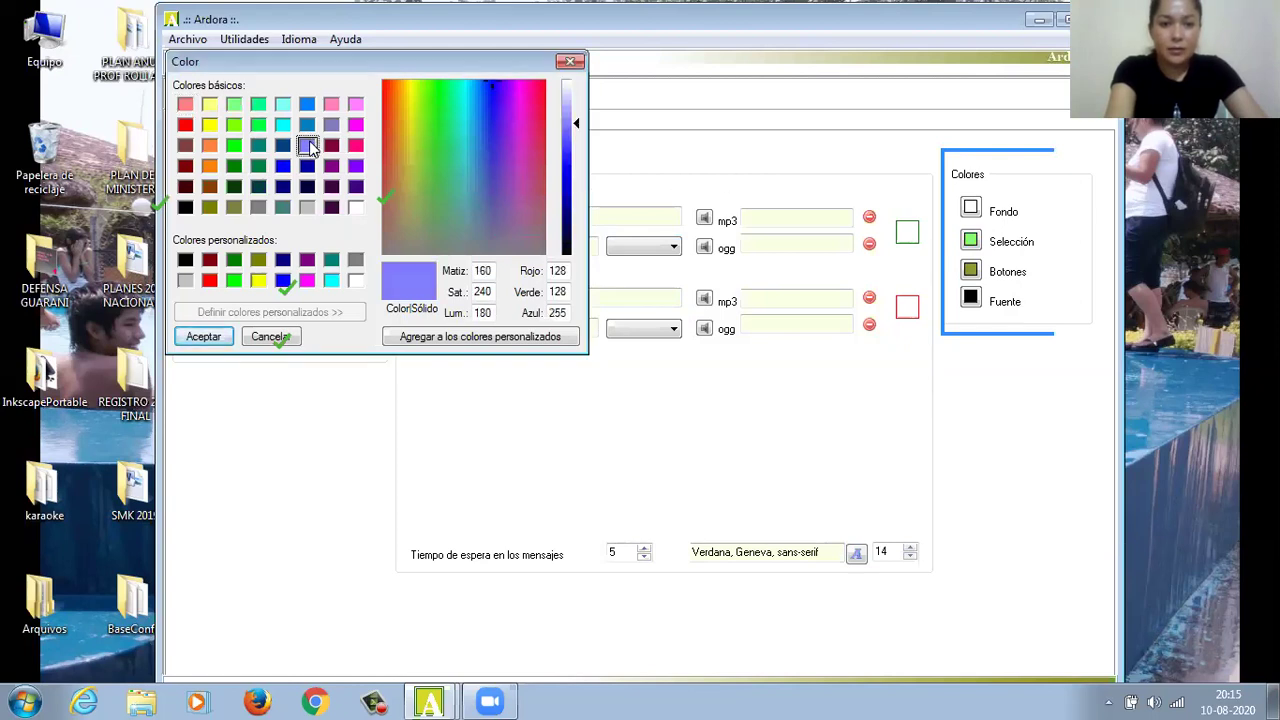
left_click(203, 337)
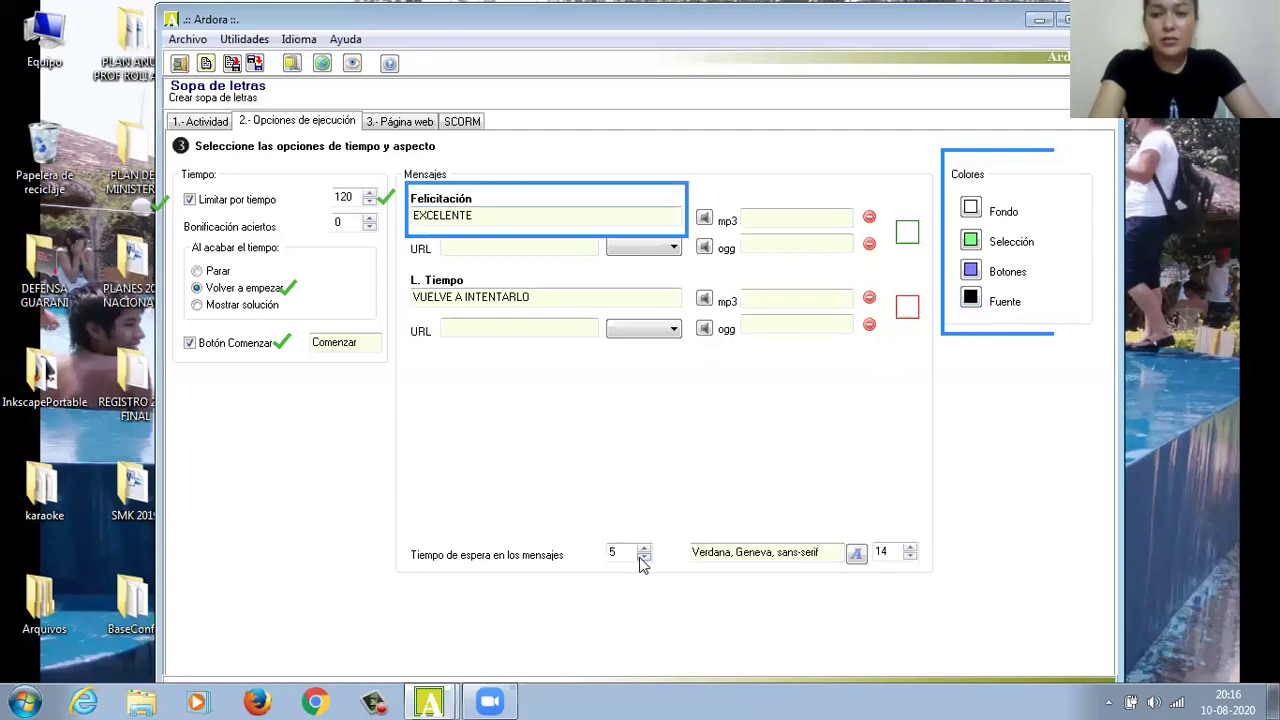
Step: Set the waiting time for the messages (Tiempo de espera en los mensajes) to 2
left_click(643, 557)
left_click(643, 557)
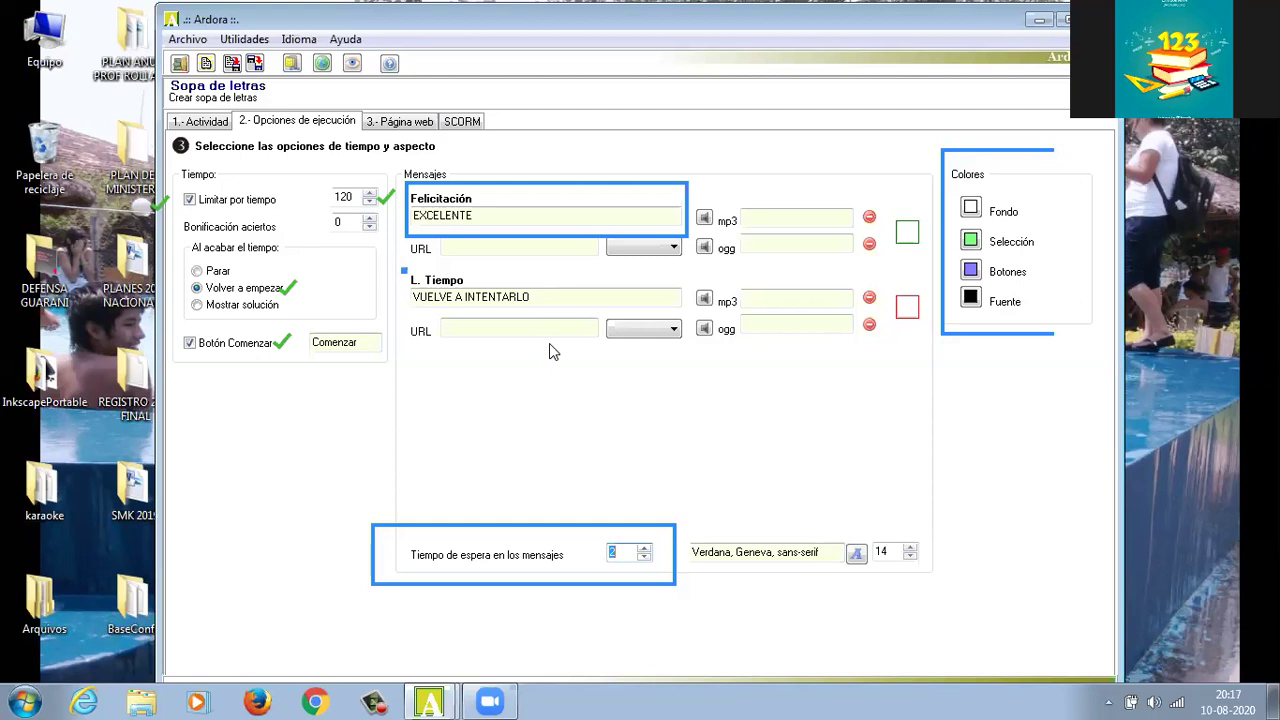
left_click(970, 242)
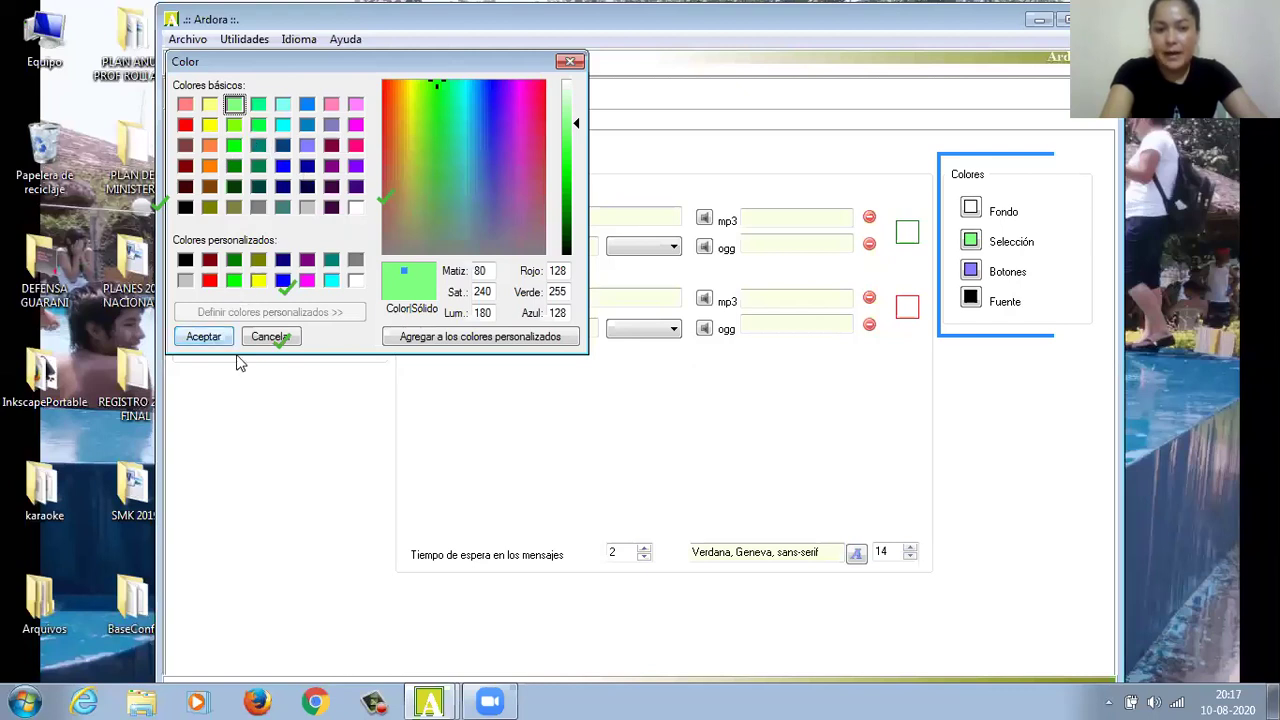
left_click(569, 61)
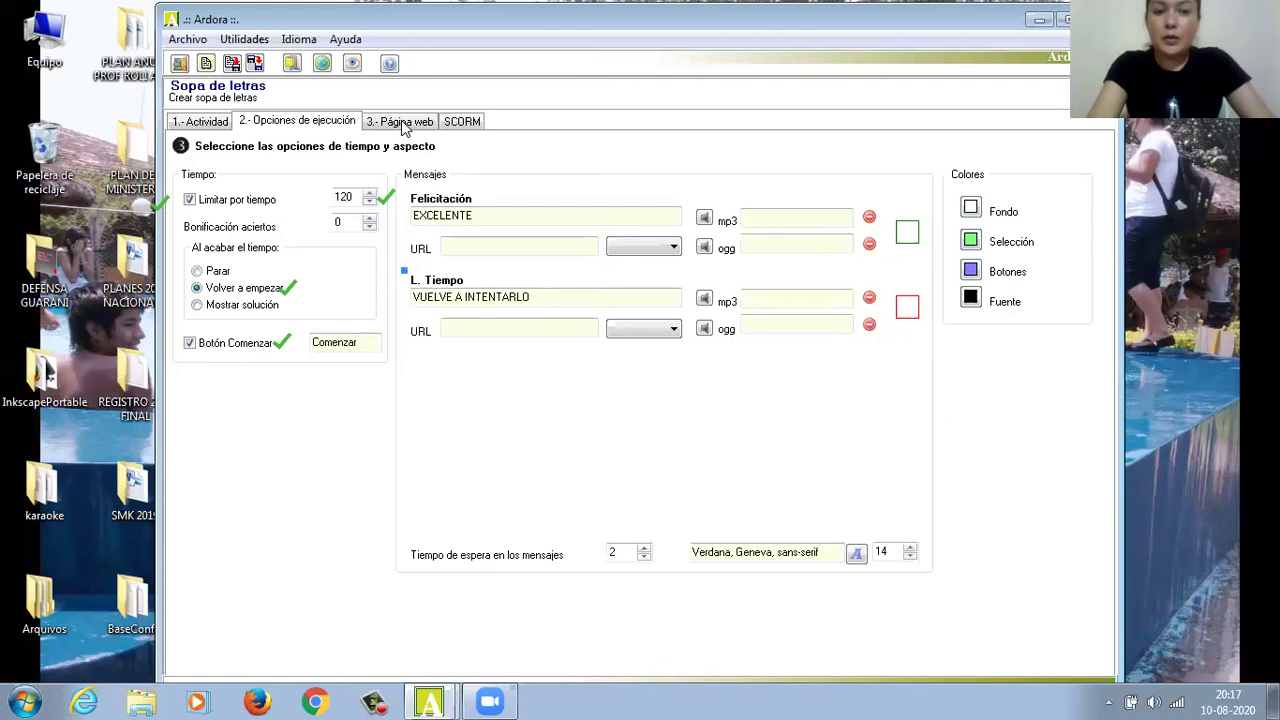
Step: In the web page settings, write the activity statement ENCUENTRA LAS SIGUIENTES PALABRAS
left_click(402, 122)
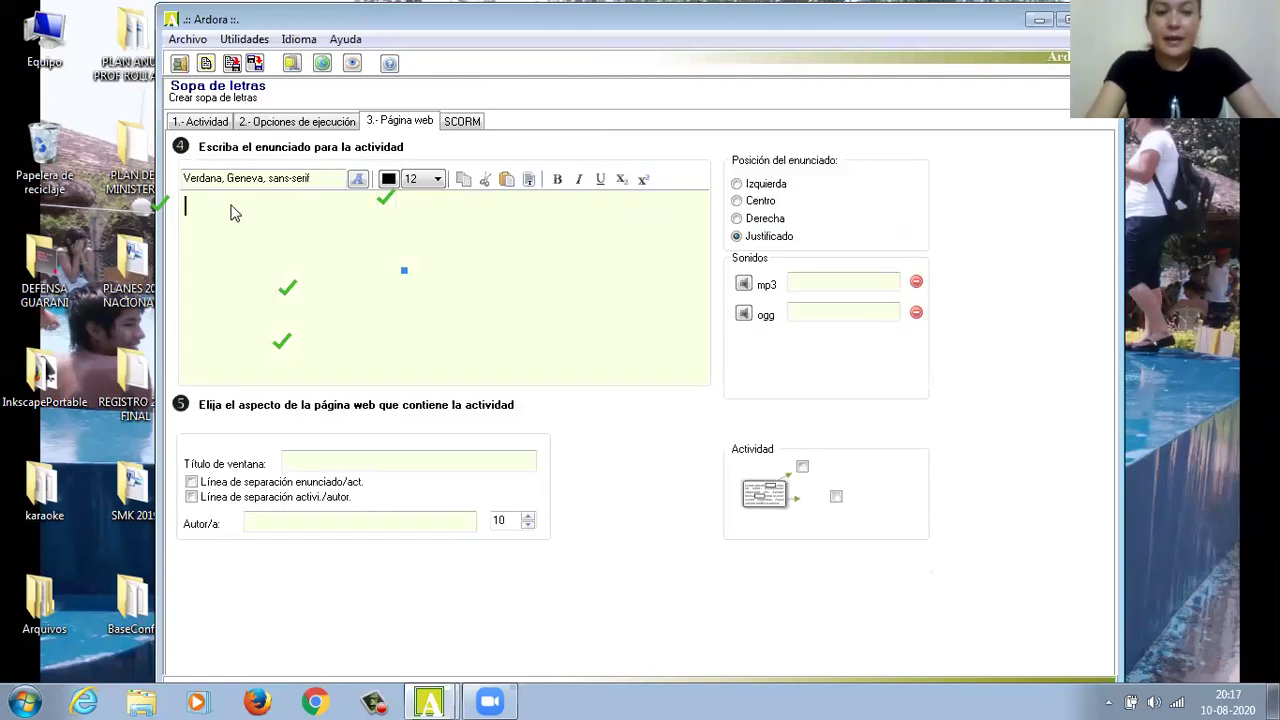
type("E")
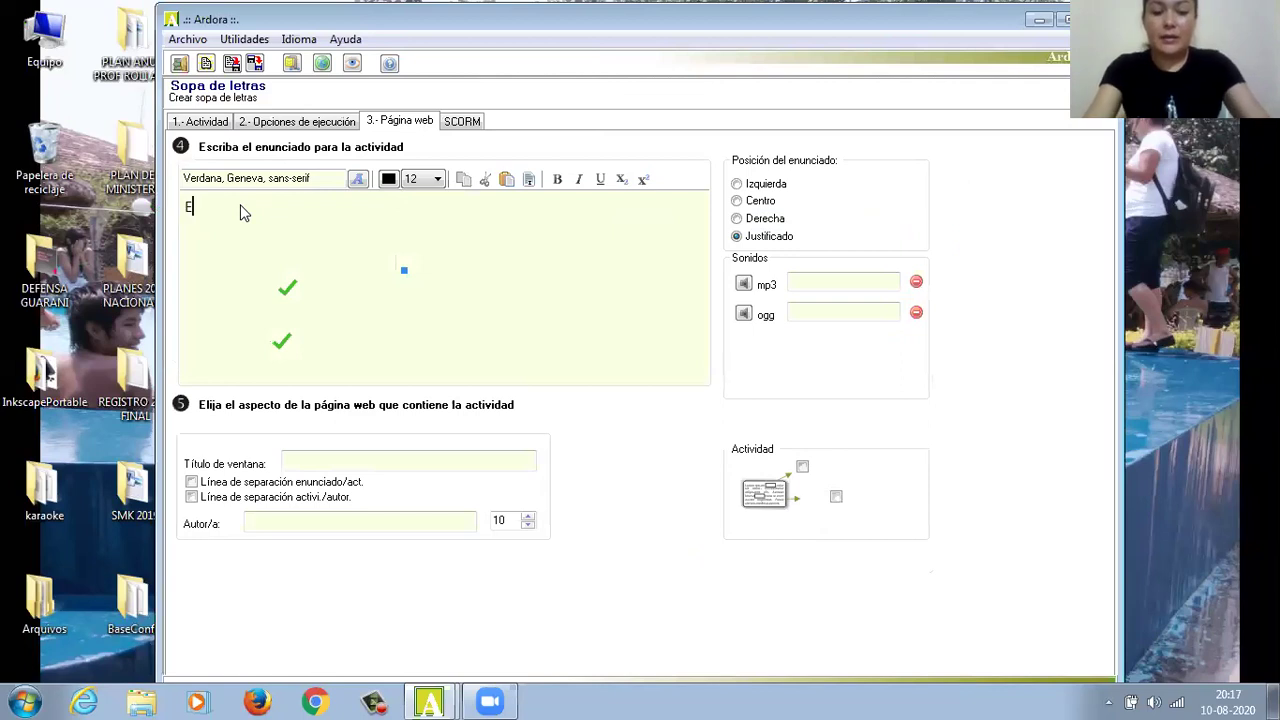
type("NCUENT")
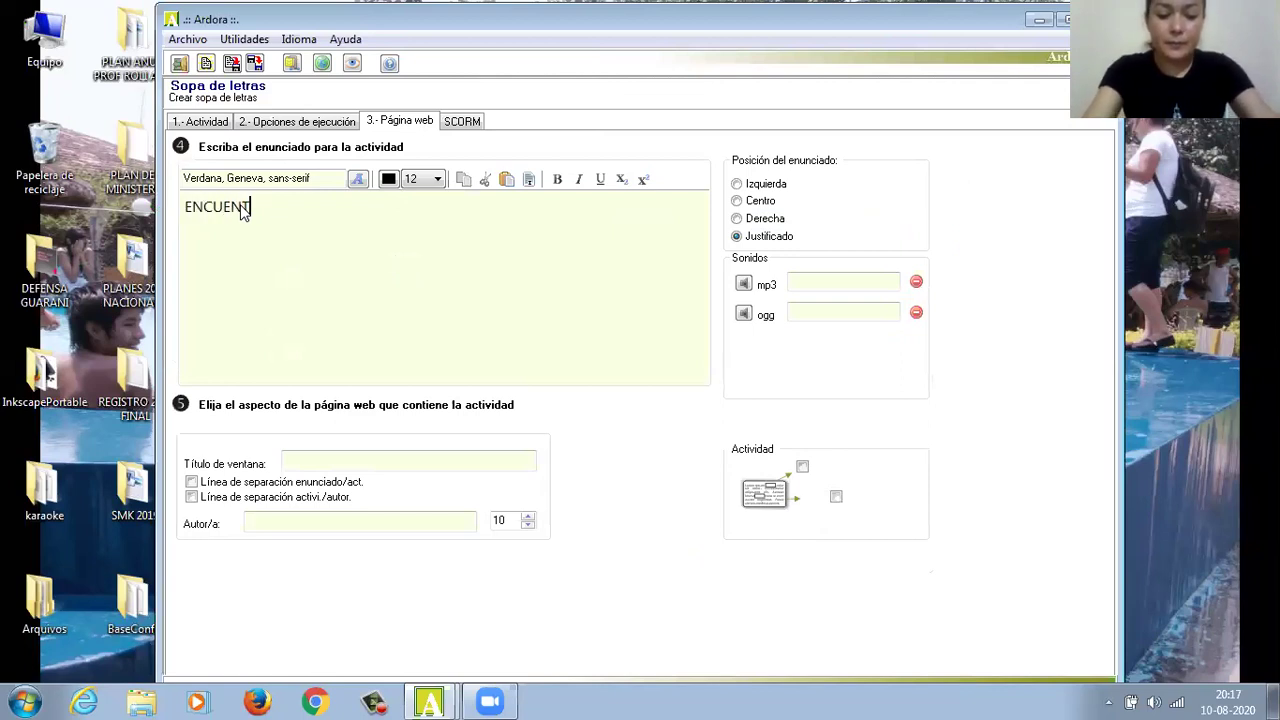
type("RA LAS ")
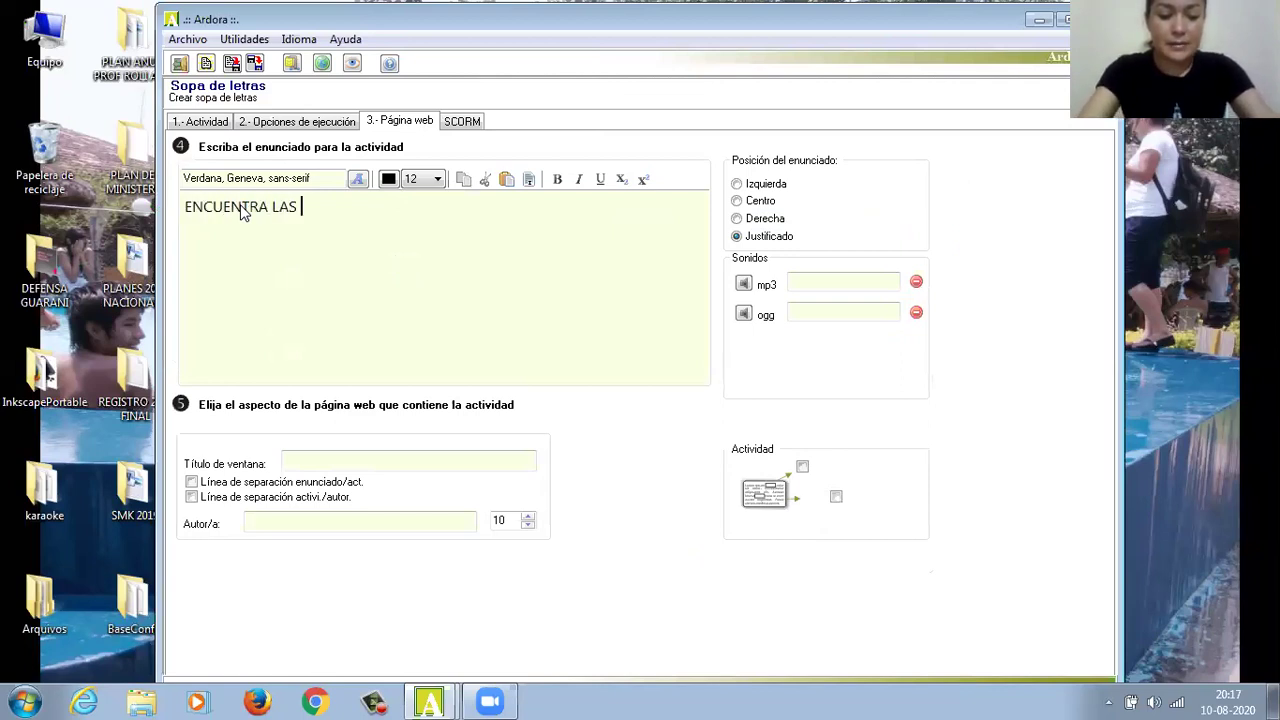
type("SIGUIE")
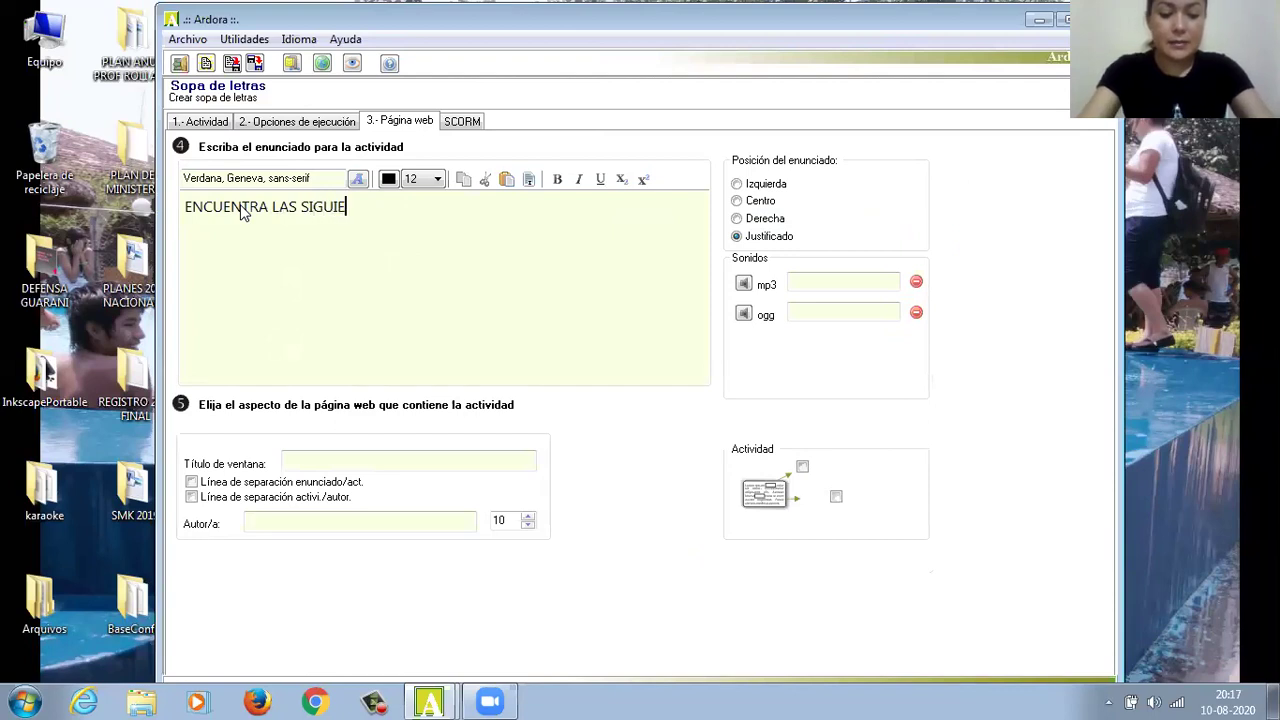
type("NTES PA")
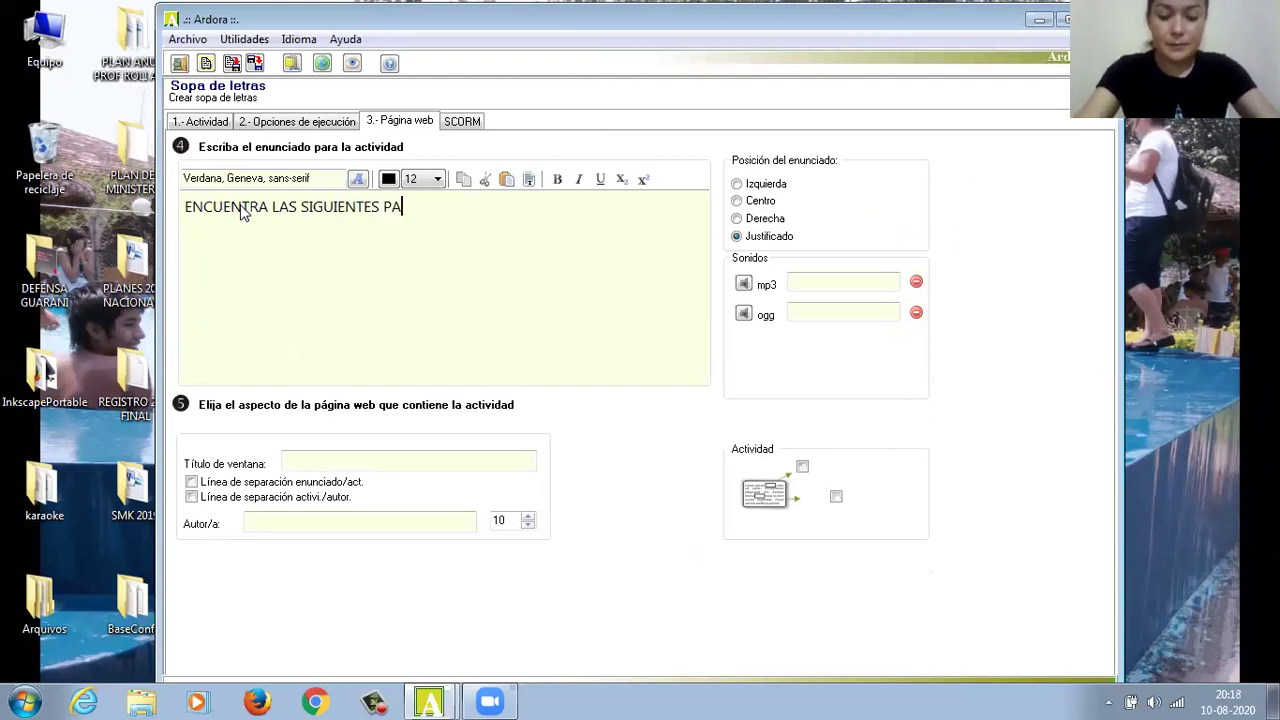
type("LBRAS")
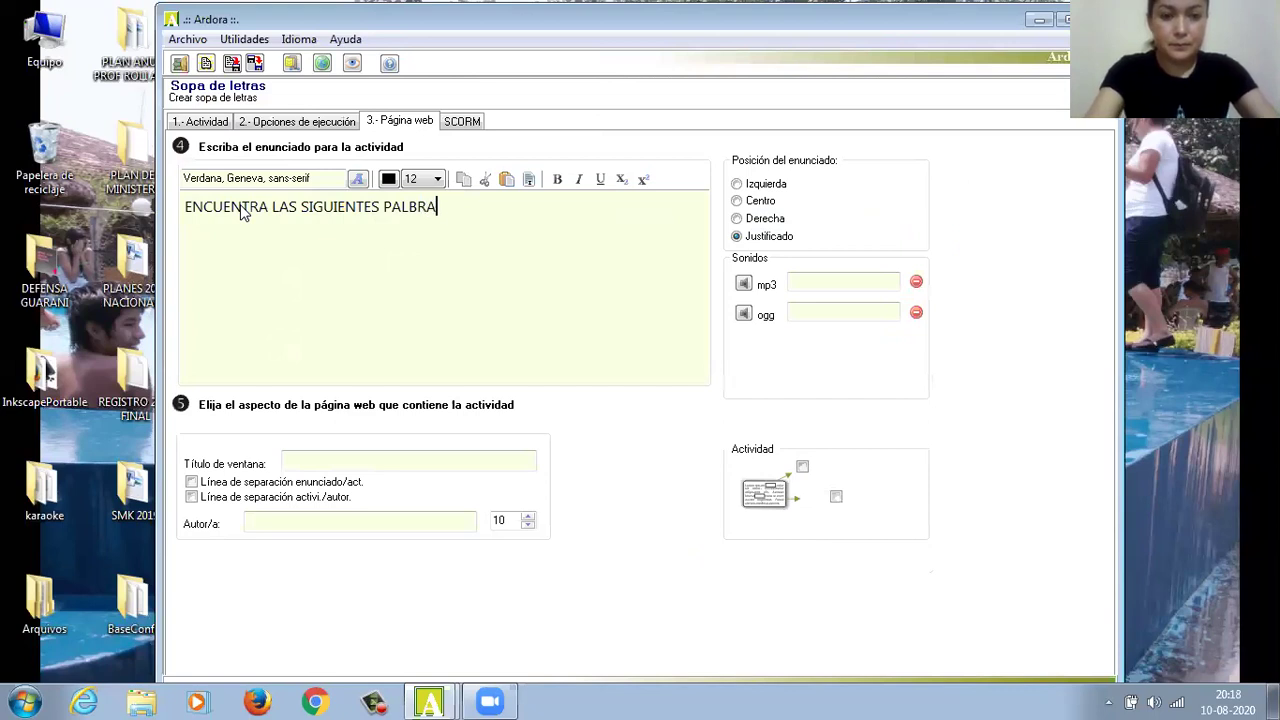
key("BackSpace")
key("BackSpace")
key("BackSpace")
key("BackSpace")
type("ABRAS")
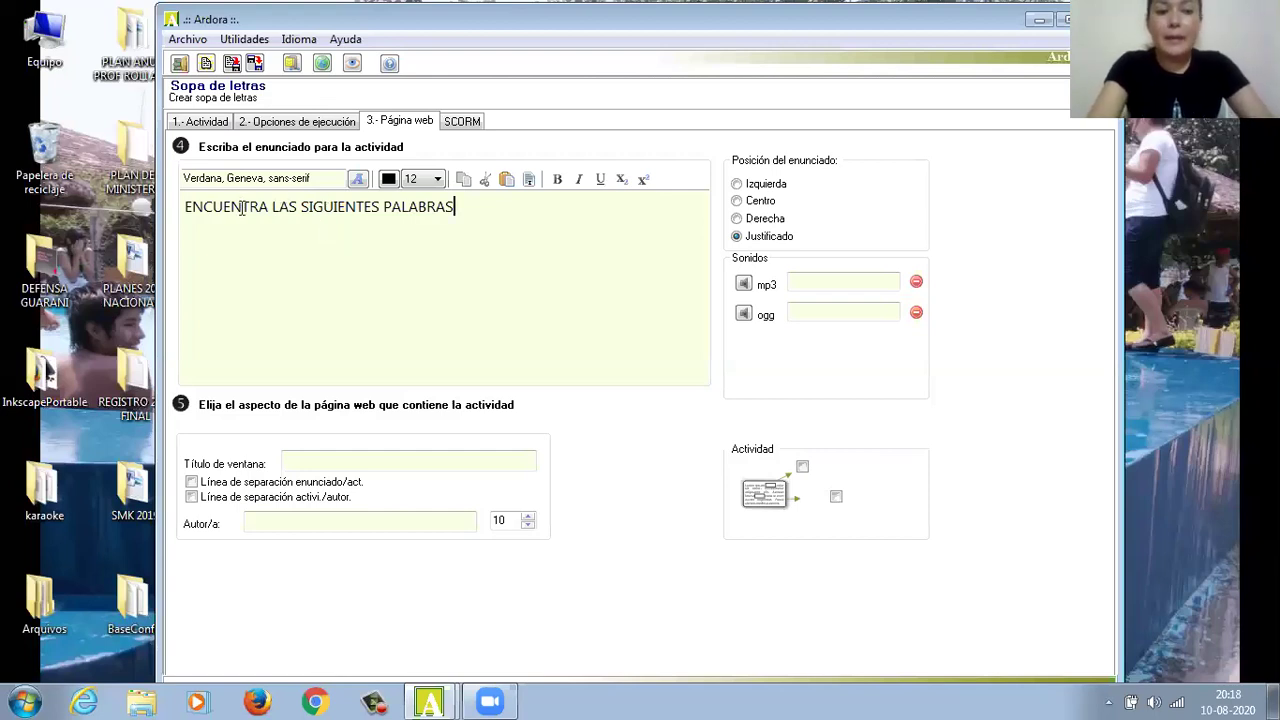
Step: Change the text colour of the whole activity statement to the navy blue custom colour
left_click_drag(186, 204, 458, 234)
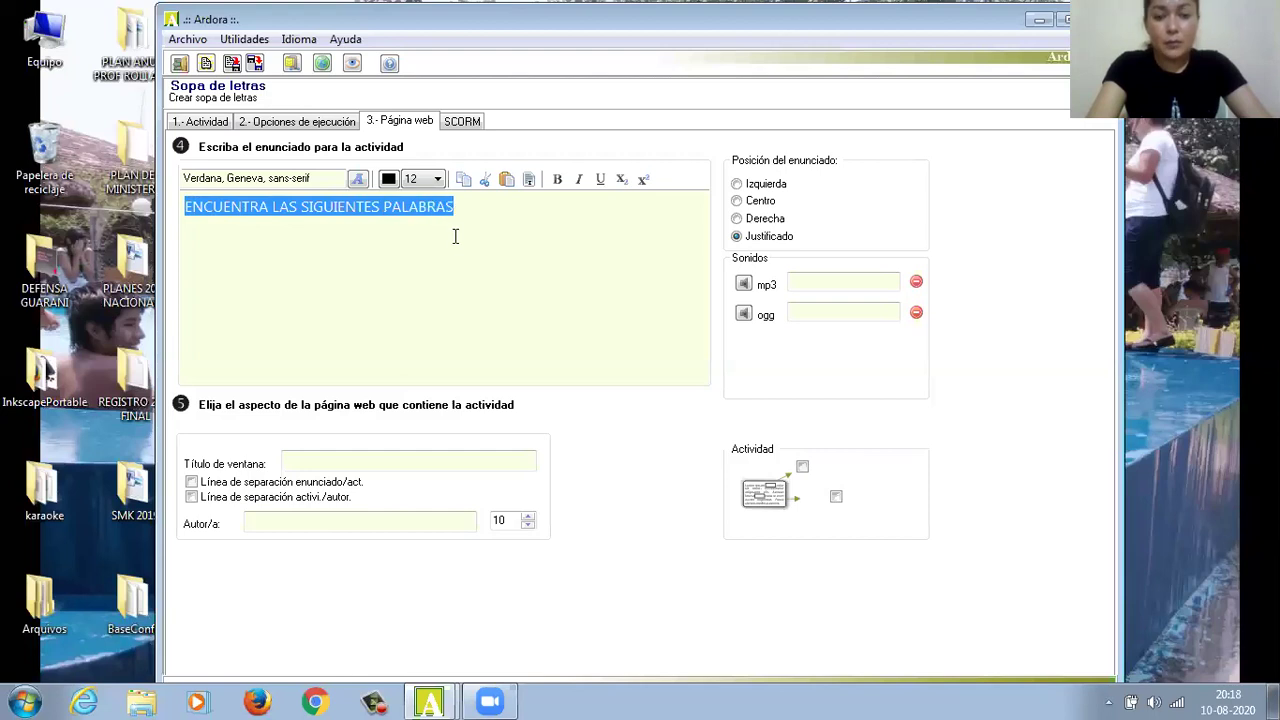
left_click(387, 181)
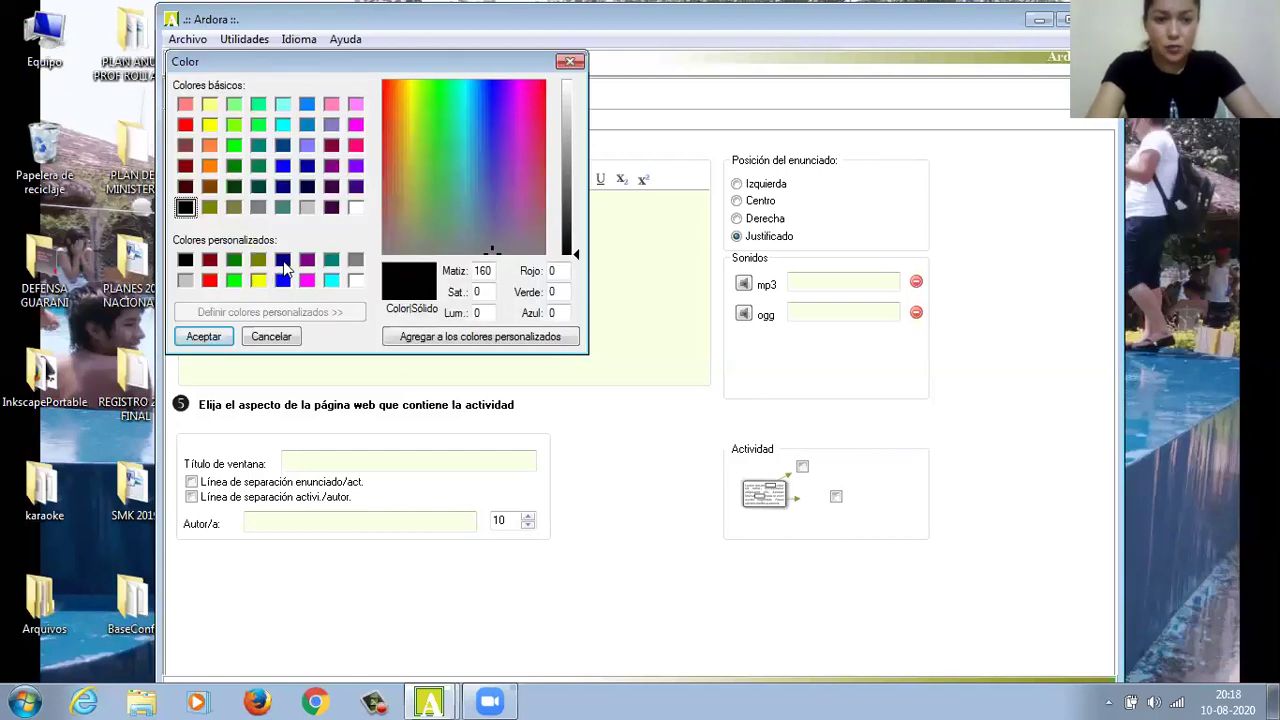
left_click(283, 261)
left_click(219, 339)
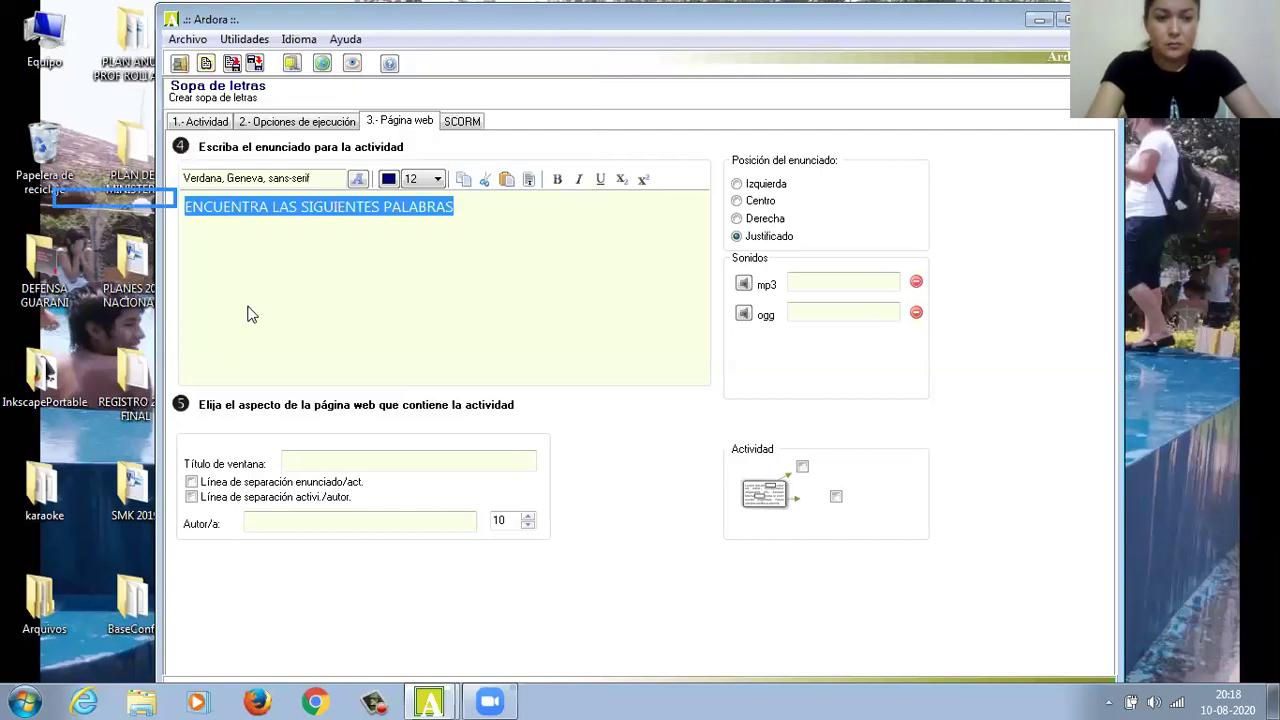
Step: Format the selected activity statement at font size 28 with italics and underlining
left_click(437, 180)
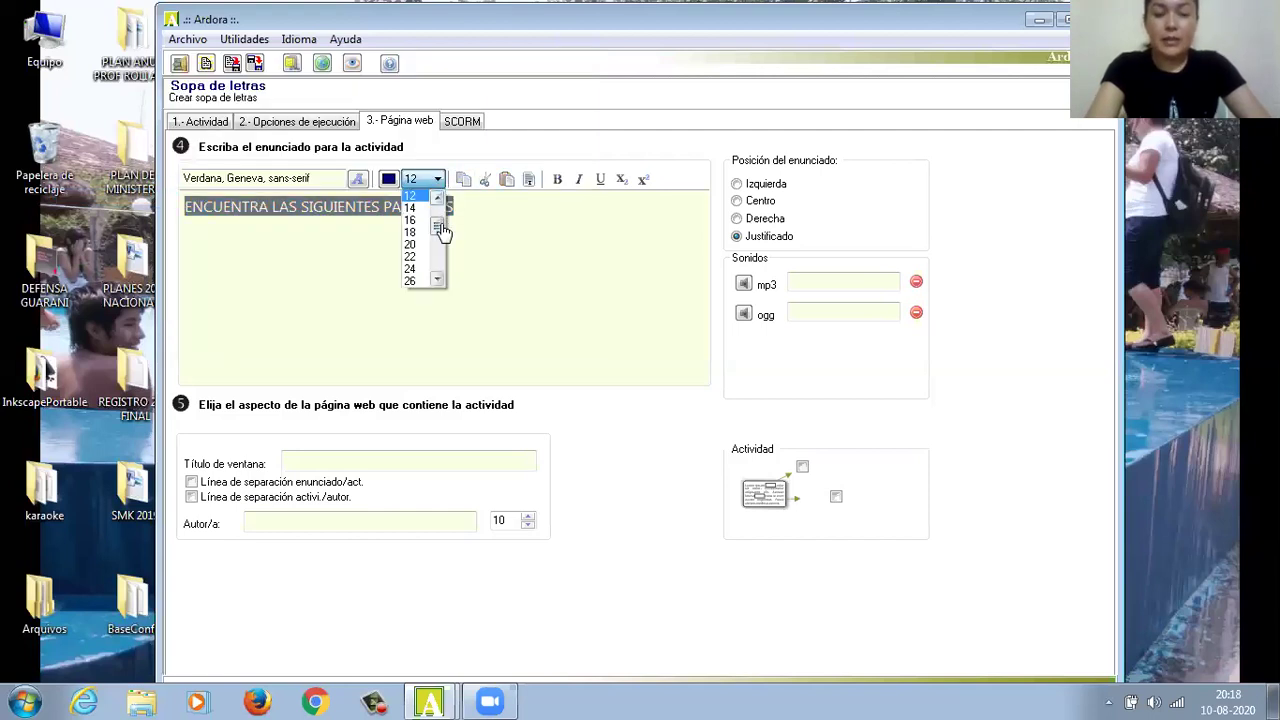
scroll(443, 243, "down", 1)
scroll(443, 243, "down", 1)
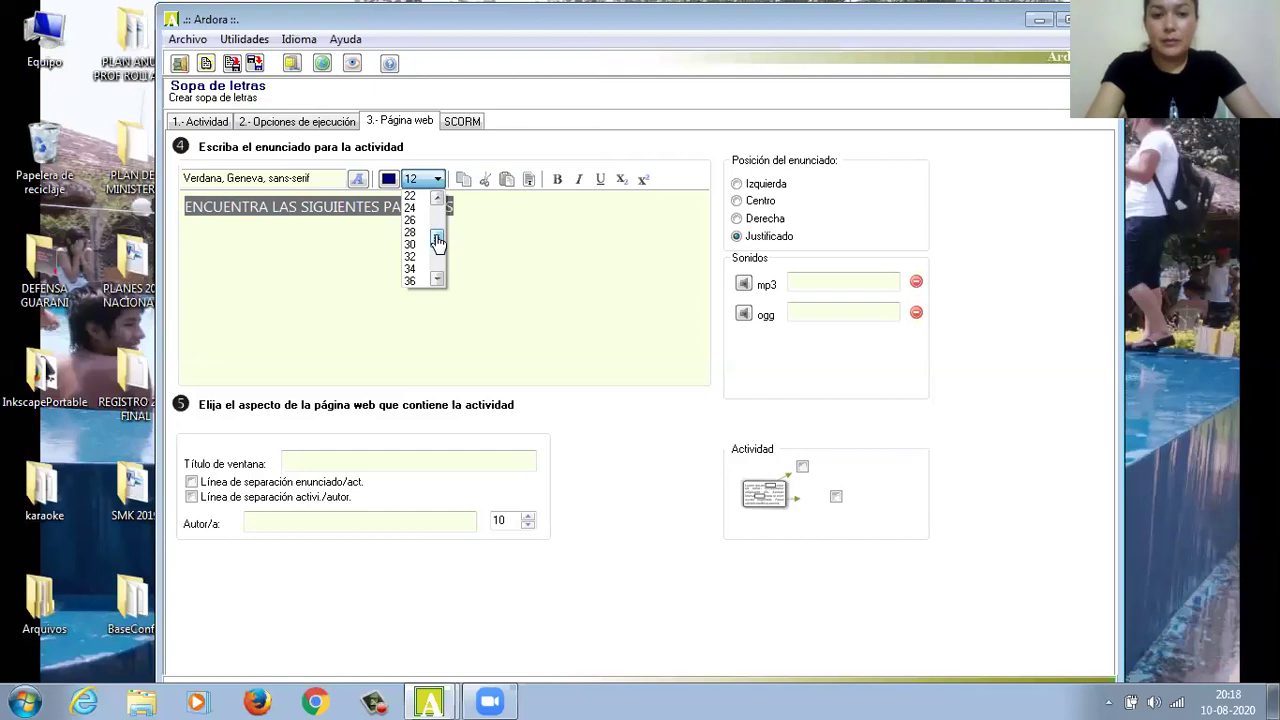
left_click(409, 233)
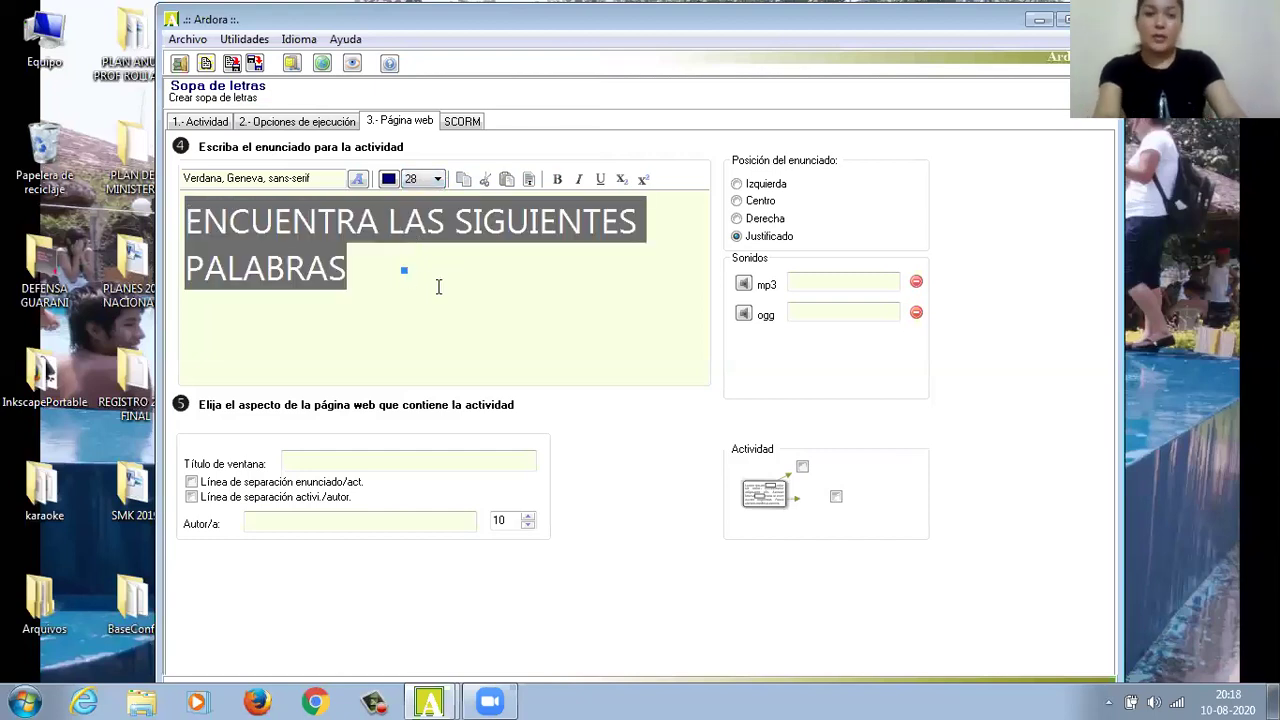
left_click(578, 180)
left_click(600, 179)
left_click(545, 275)
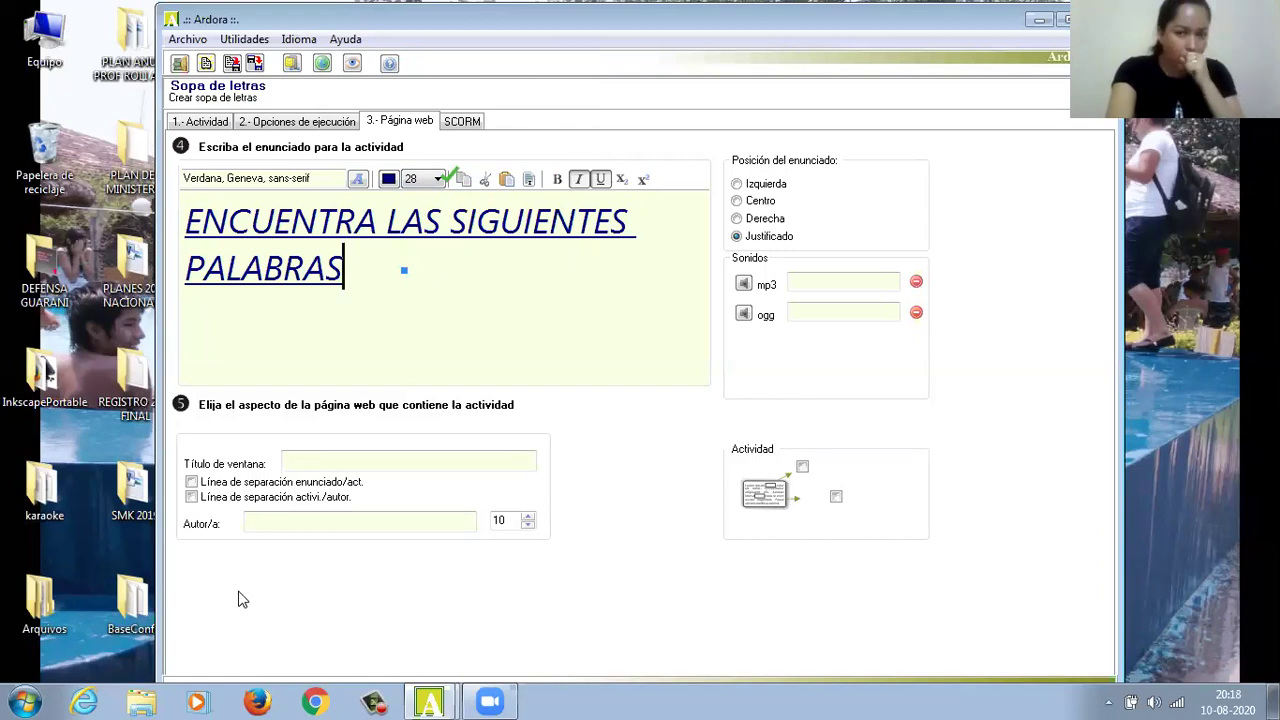
Step: Enter the author's full name under Autor/a and set its text size to 20
left_click(257, 530)
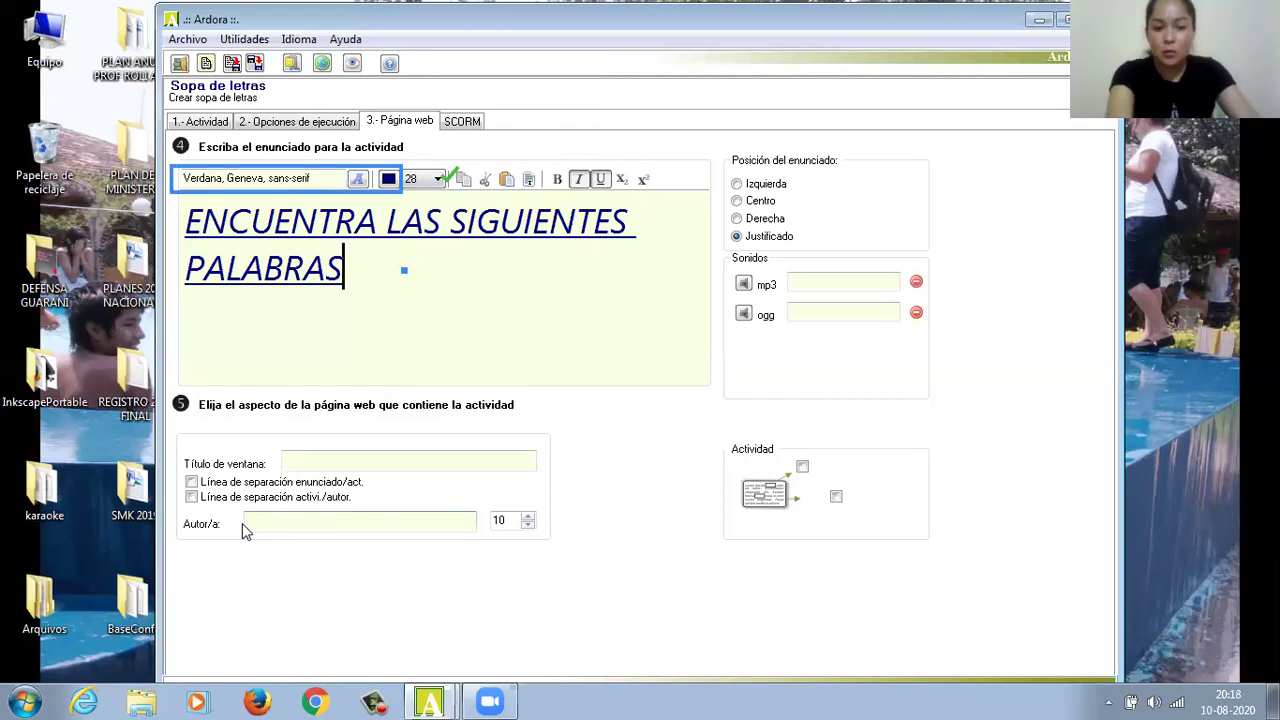
left_click(250, 523)
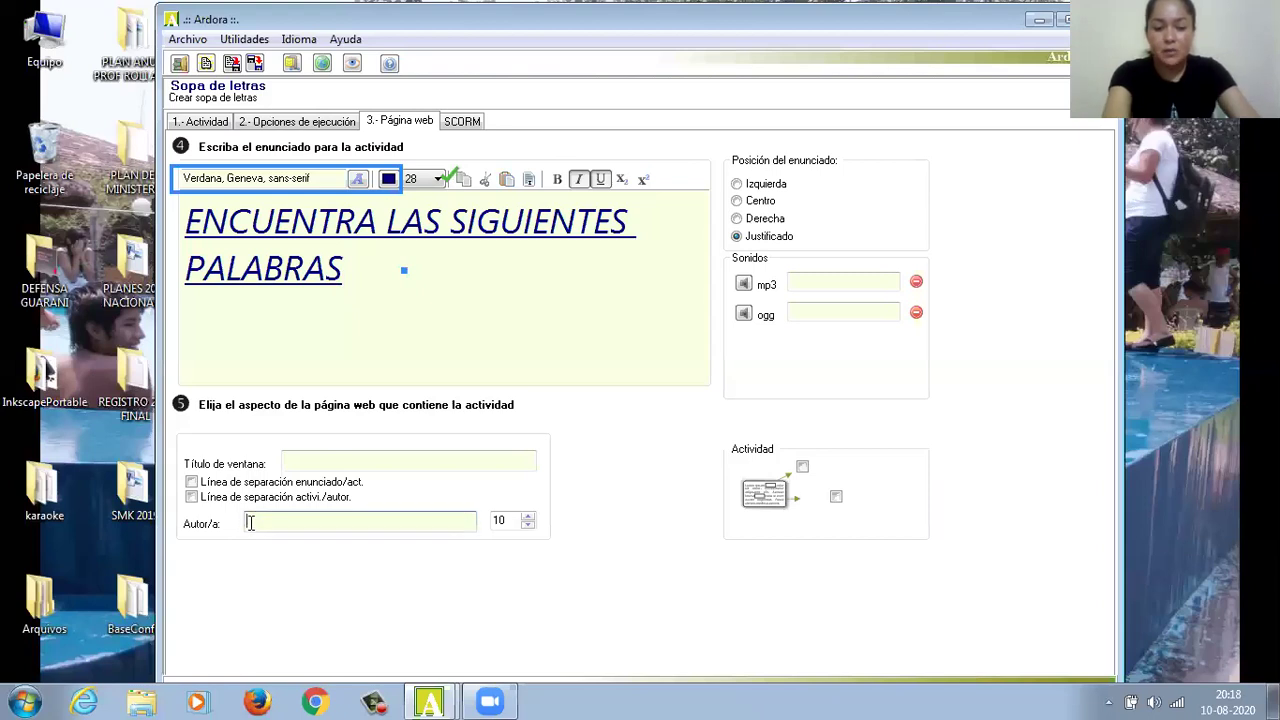
type("L")
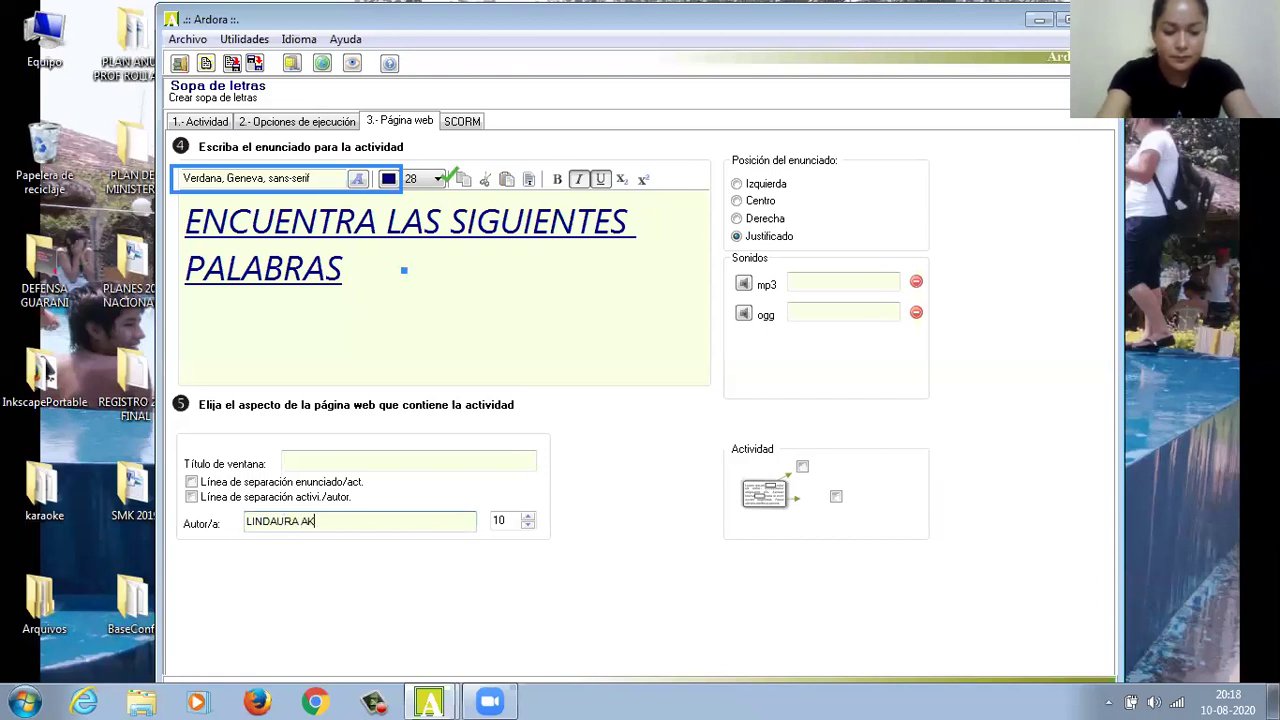
type("INDAURA ALVIS A")
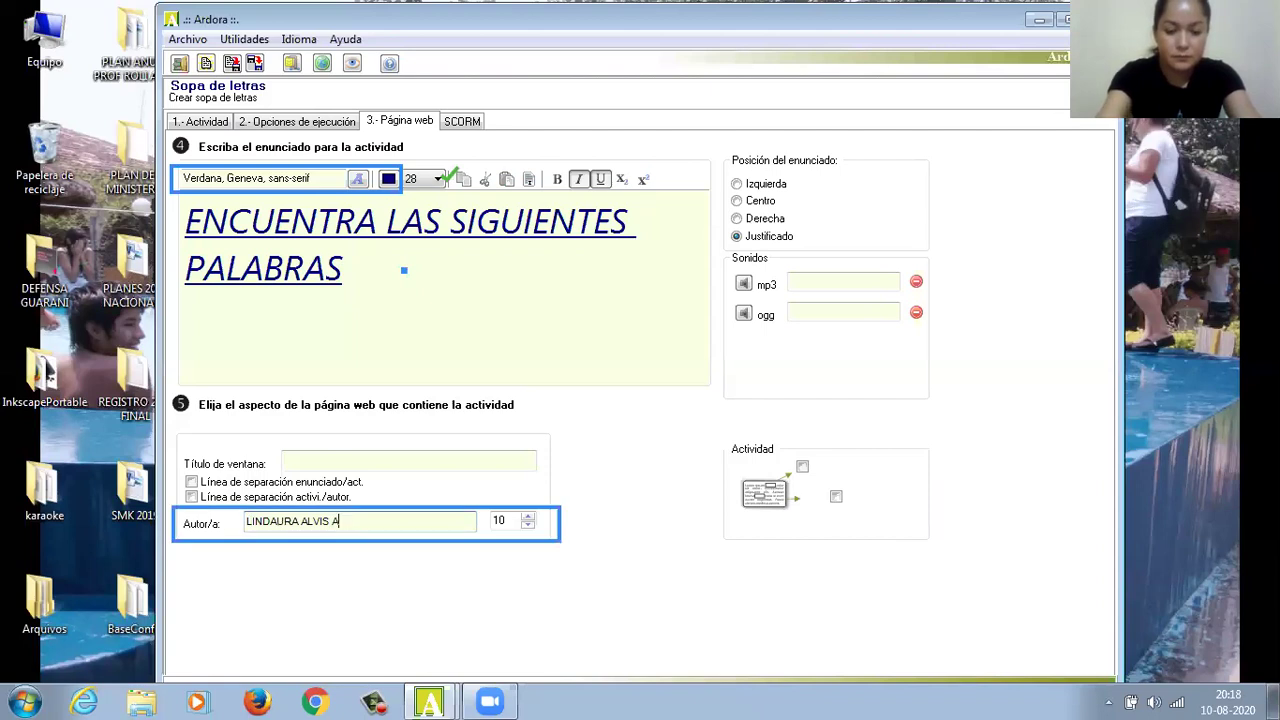
type("CCABALLERO")
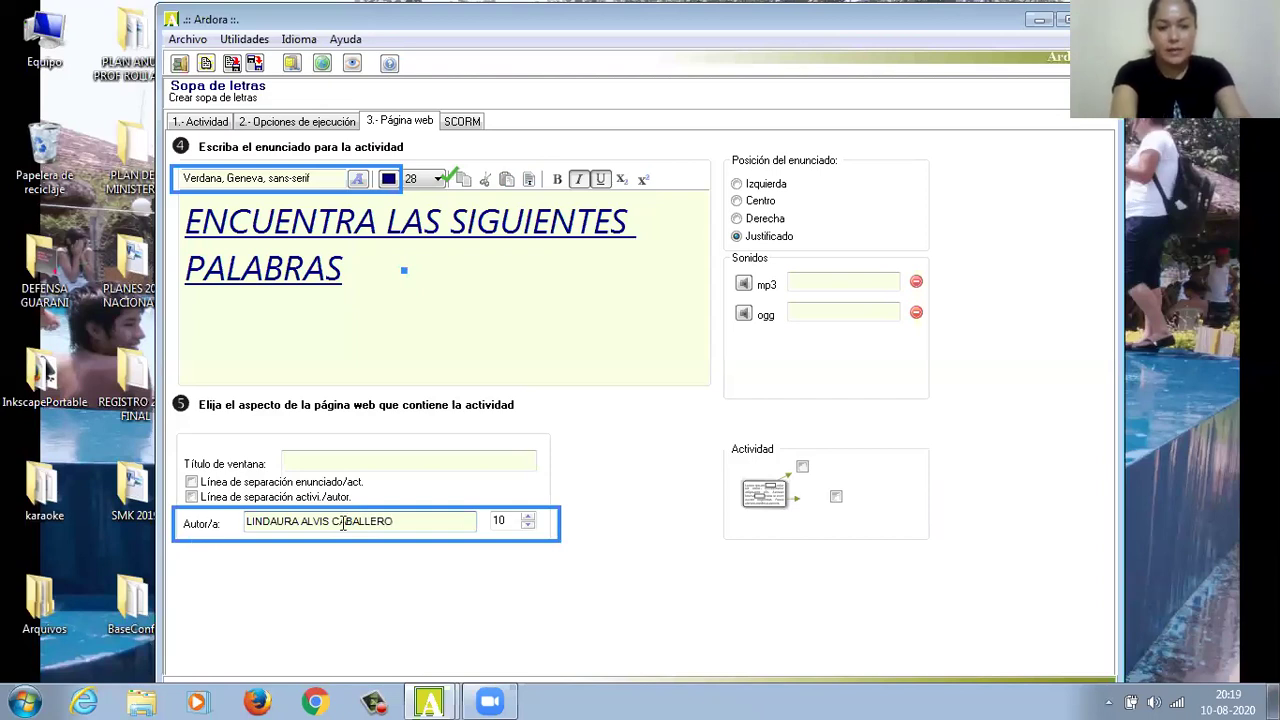
left_click(528, 517)
left_click(528, 517)
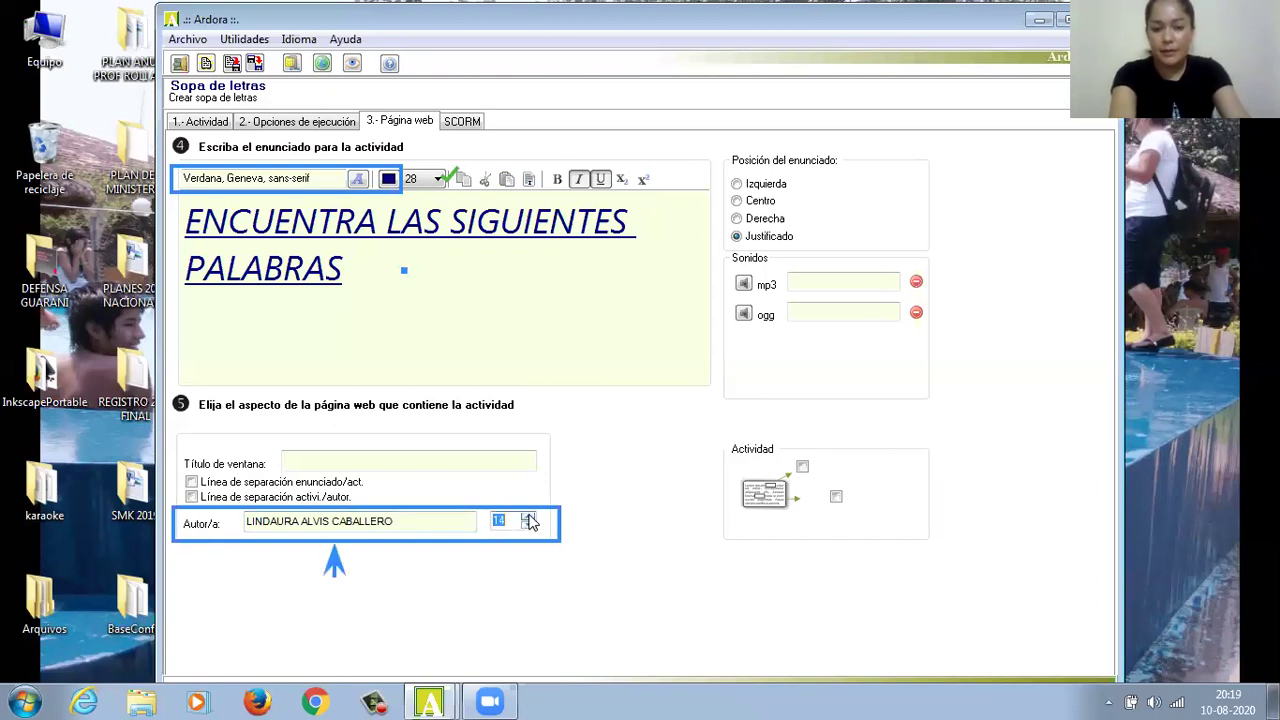
left_click(528, 517)
left_click(528, 517)
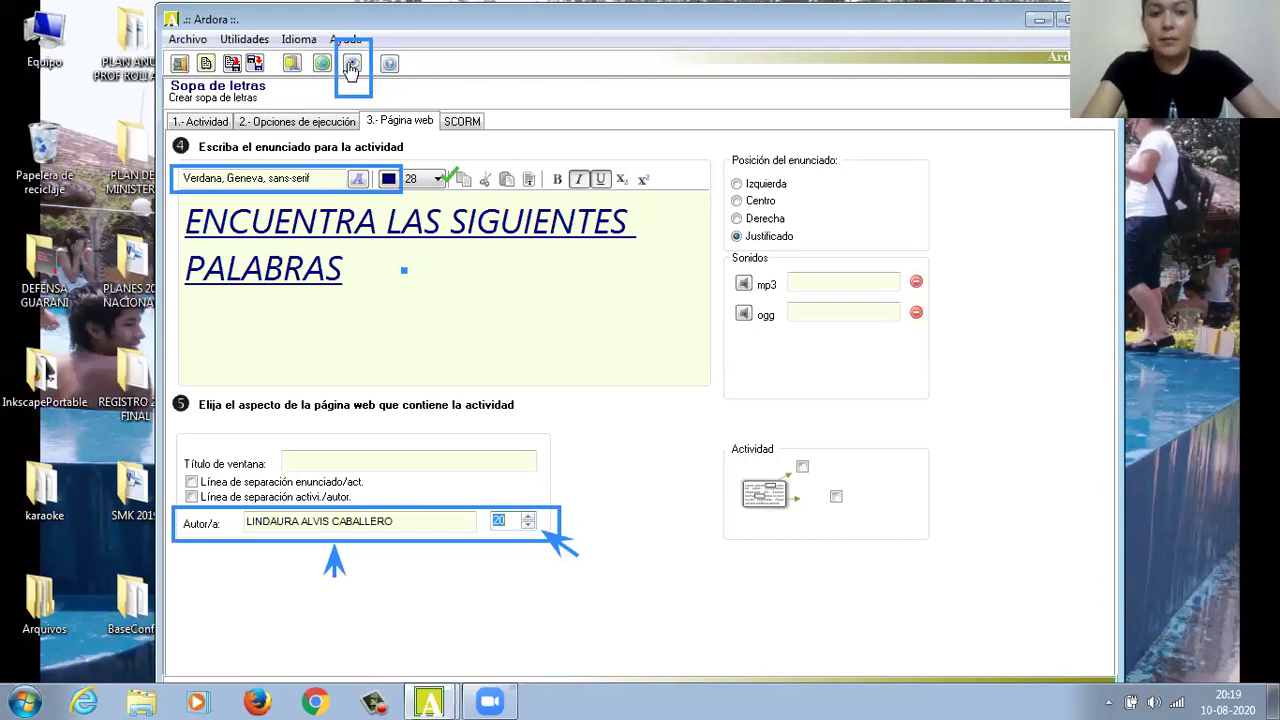
Step: Preview the word search in the browser, starting the game and marking COVID backwards in the letter grid
left_click(350, 66)
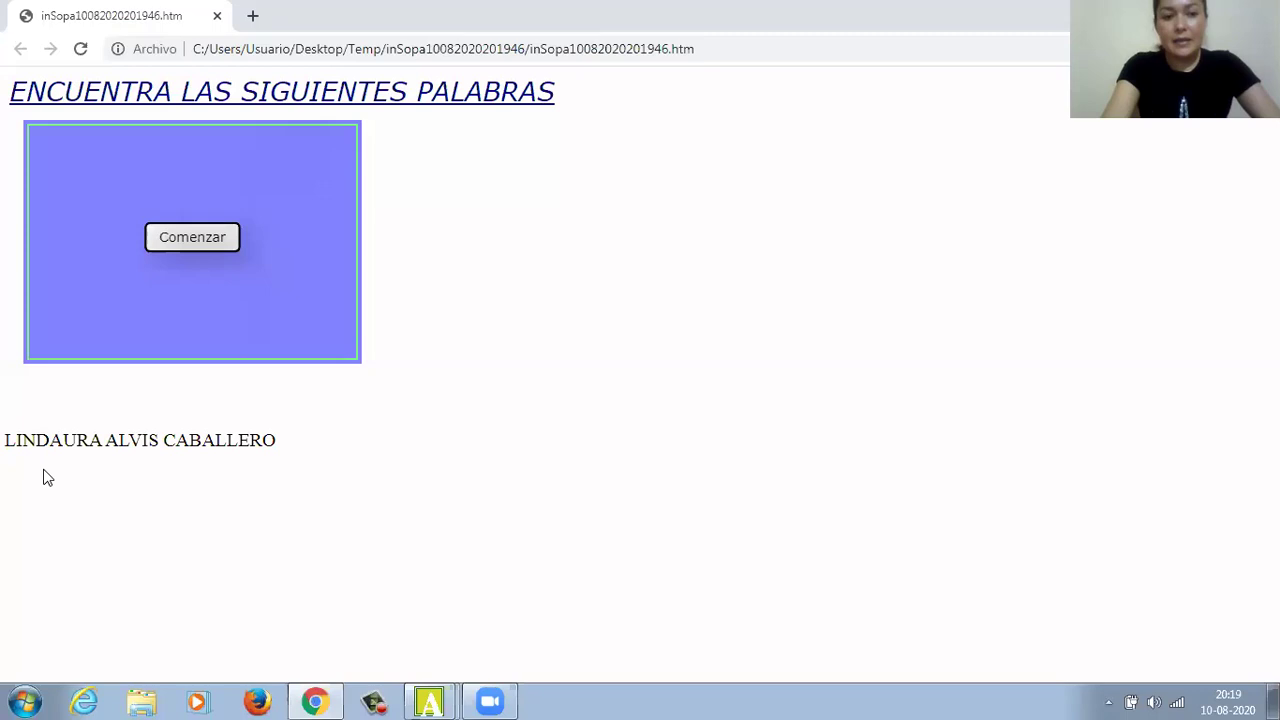
left_click(195, 242)
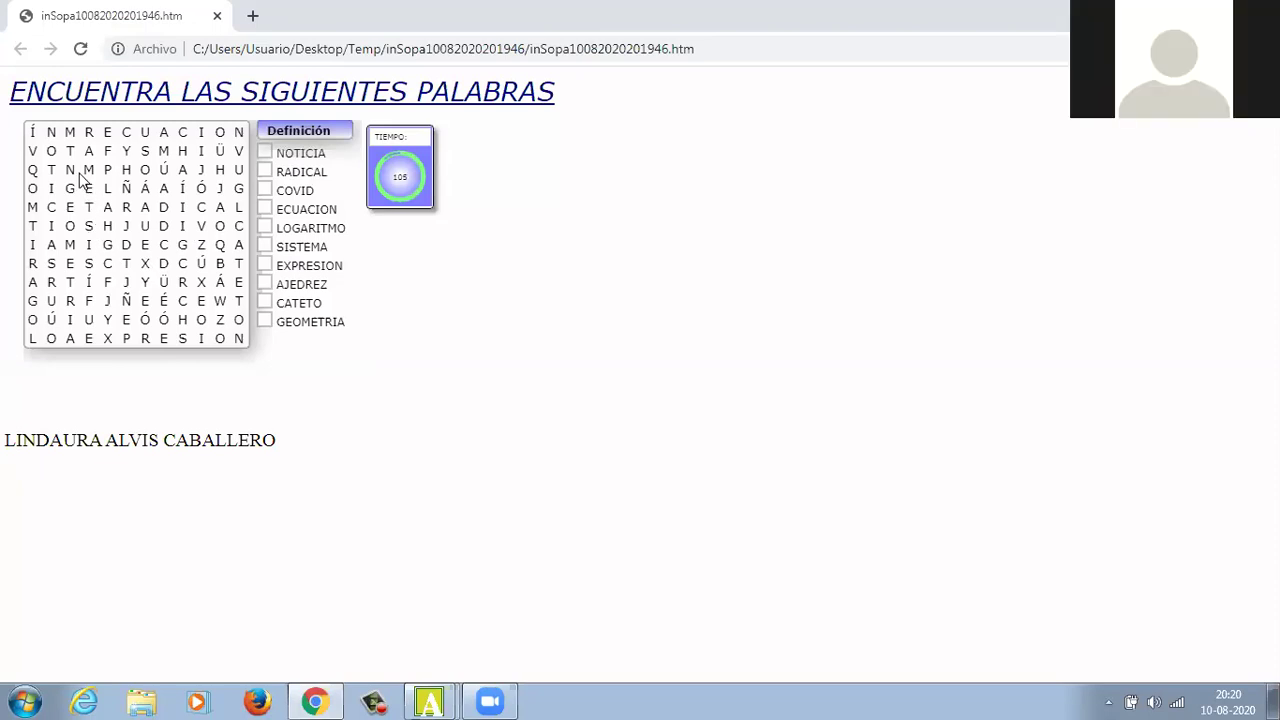
left_click(239, 227)
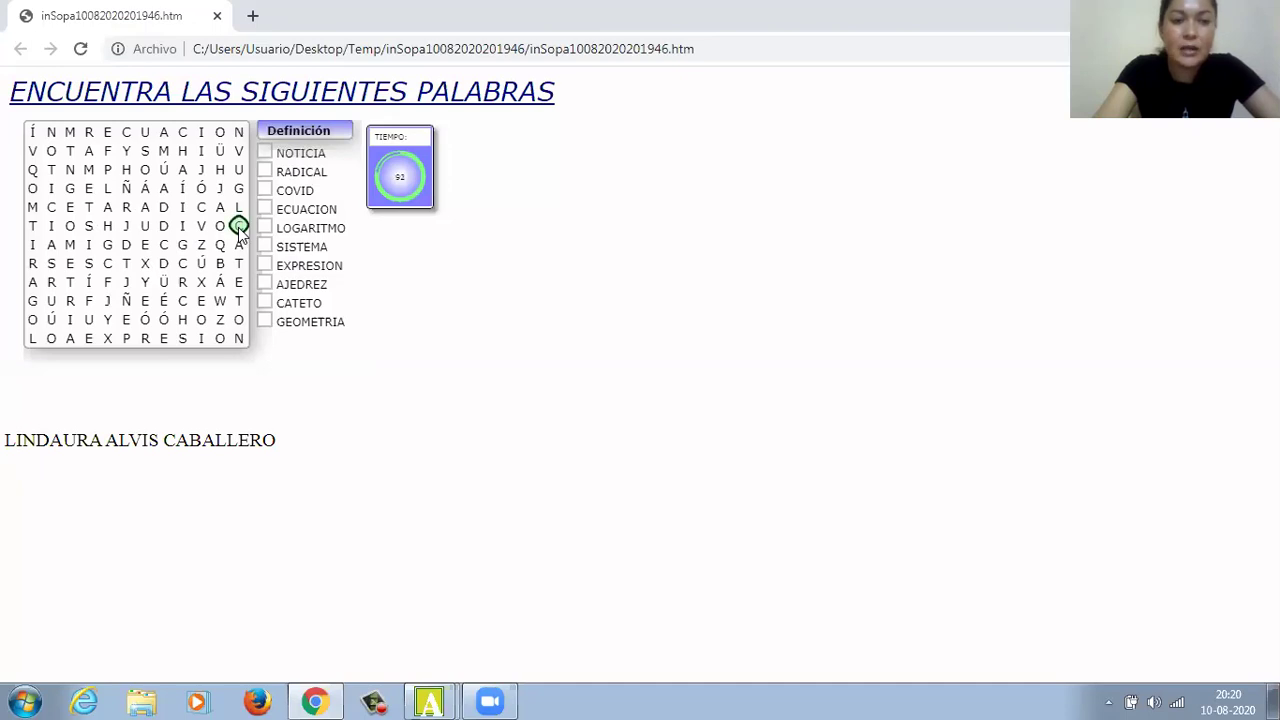
left_click_drag(240, 231, 170, 232)
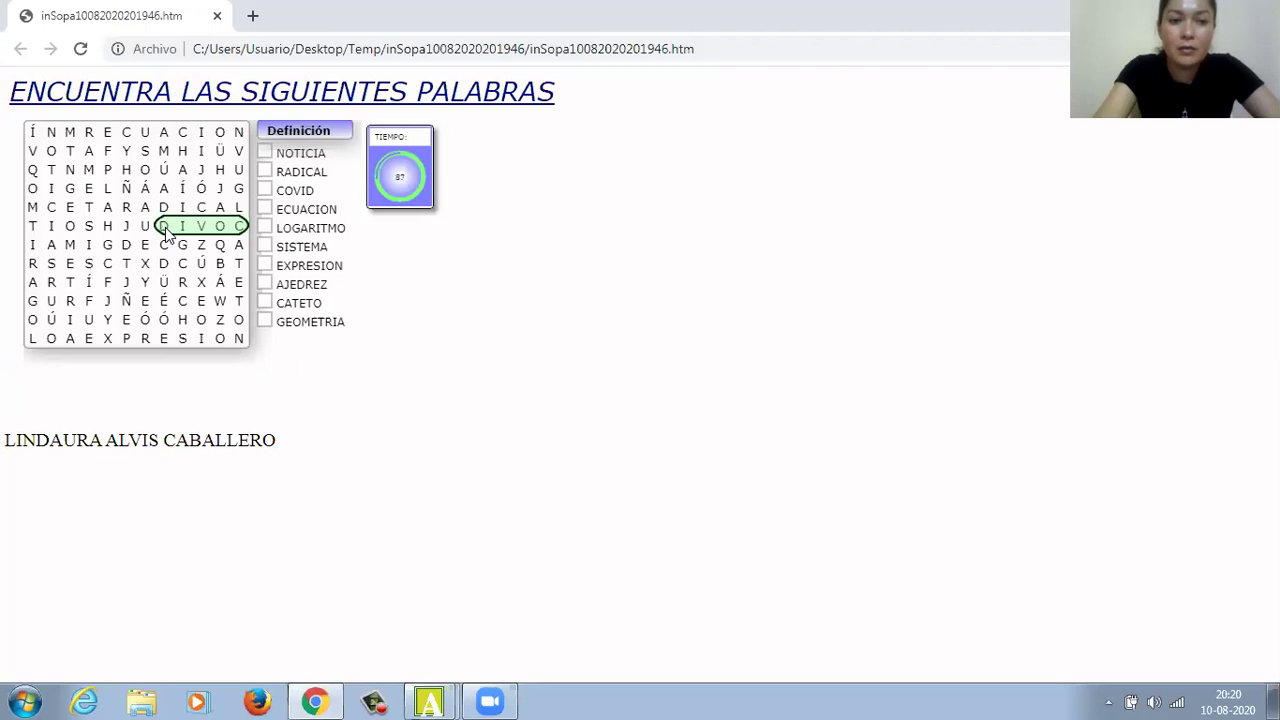
left_click_drag(168, 233, 168, 232)
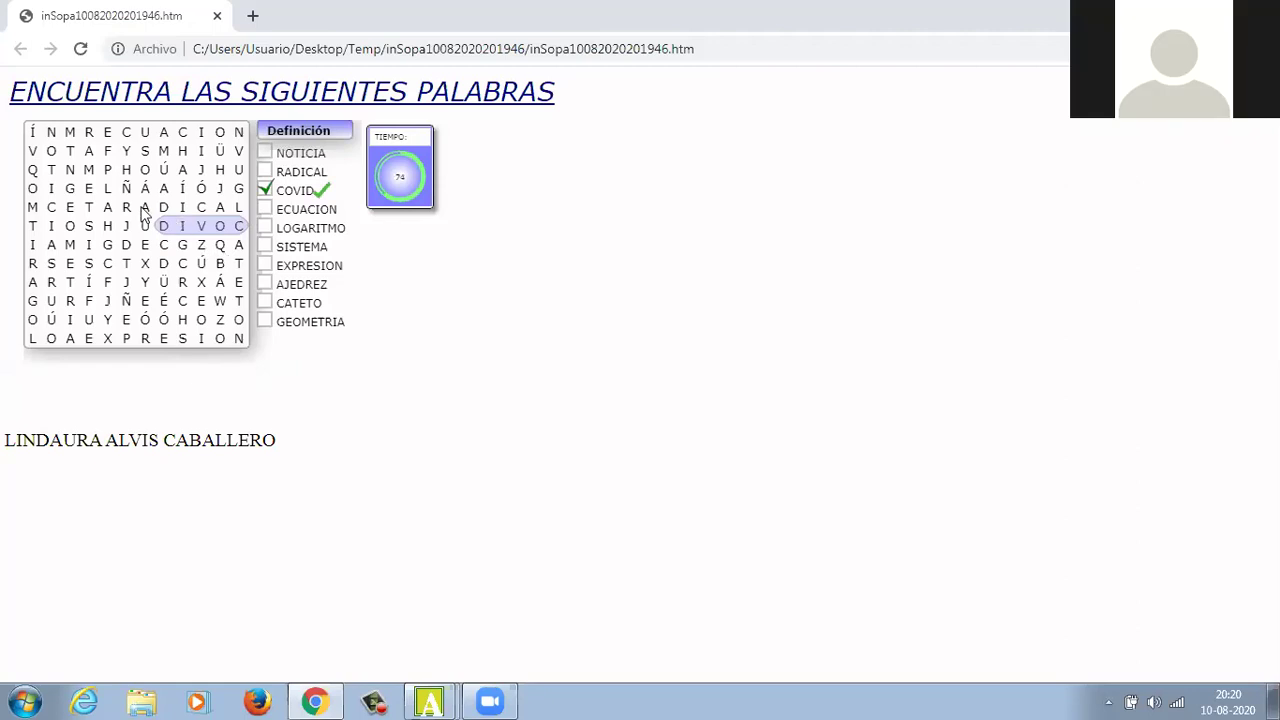
Step: Test the preview further by marking RADICAL, EXPRESION and ECUACION in the letter grid
left_click_drag(127, 207, 240, 212)
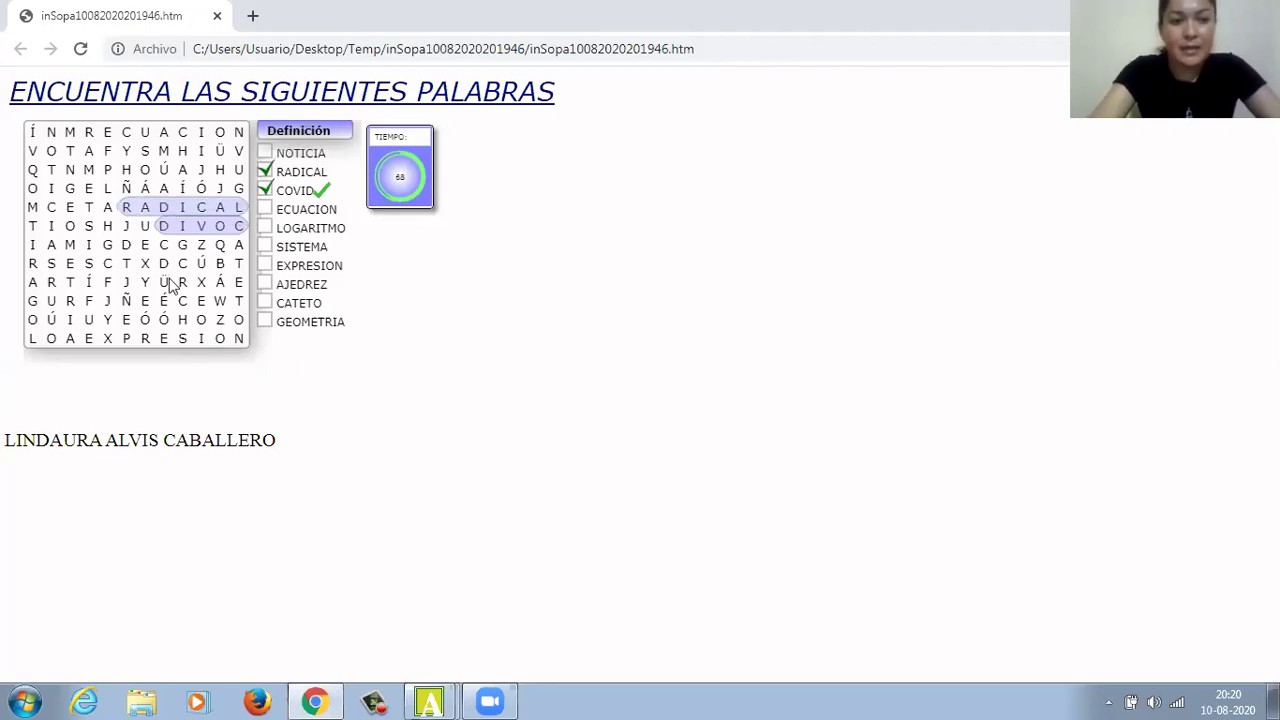
left_click_drag(88, 344, 240, 344)
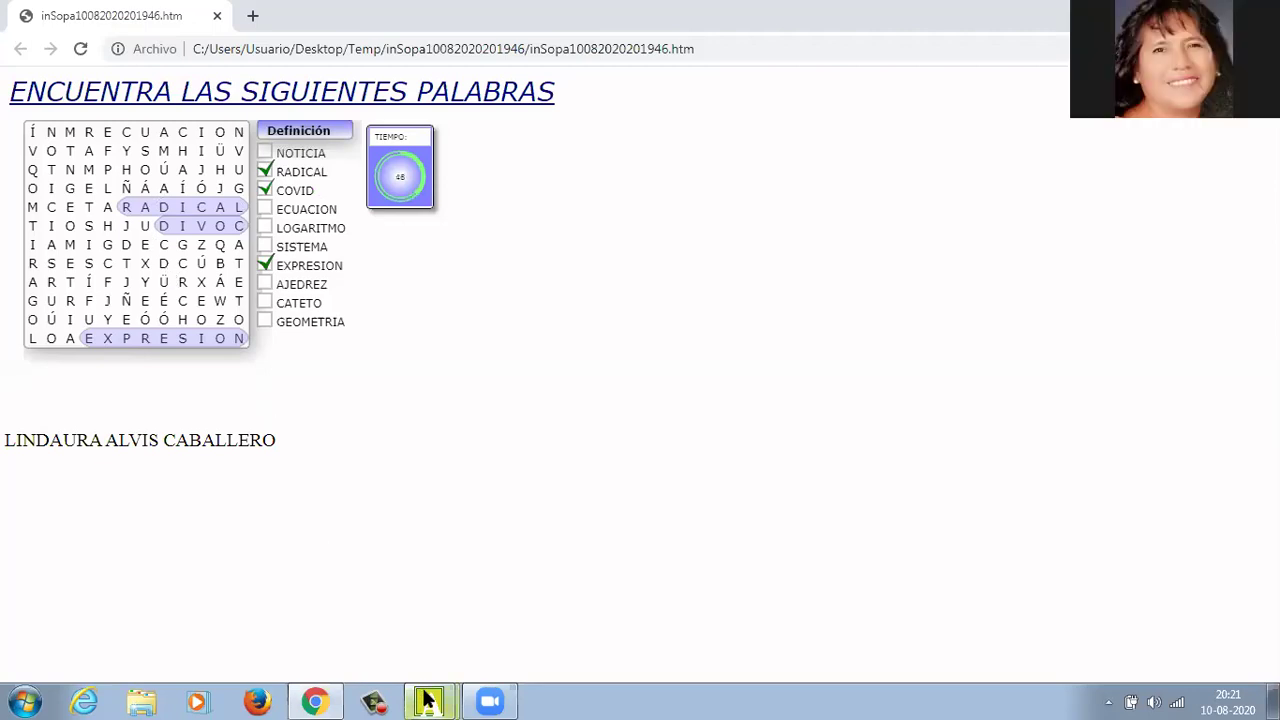
mouse_move(427, 701)
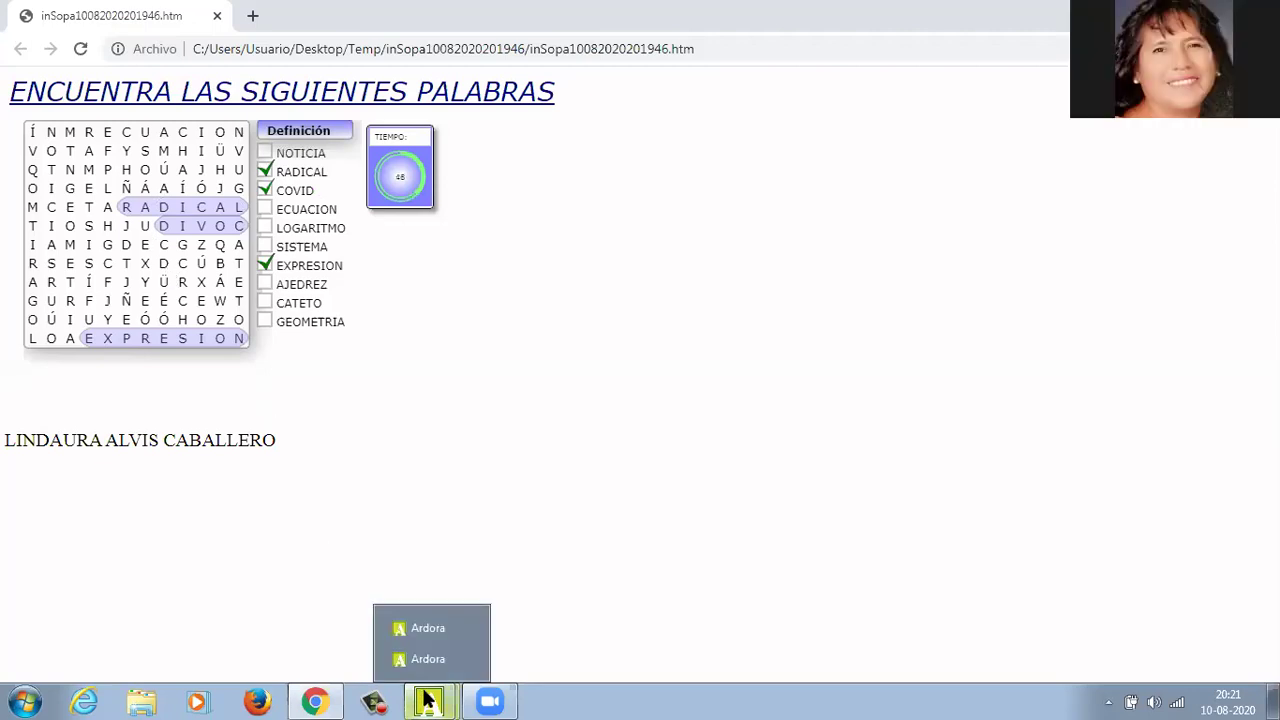
left_click(112, 133)
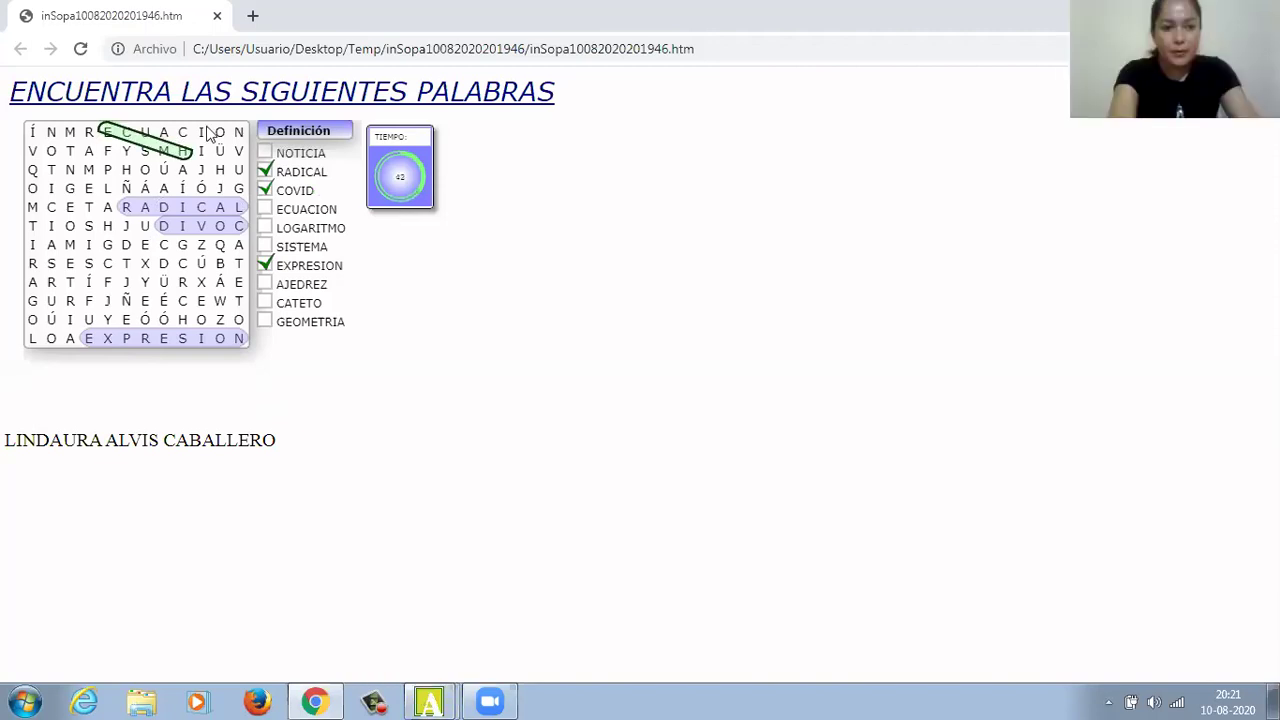
left_click(236, 132)
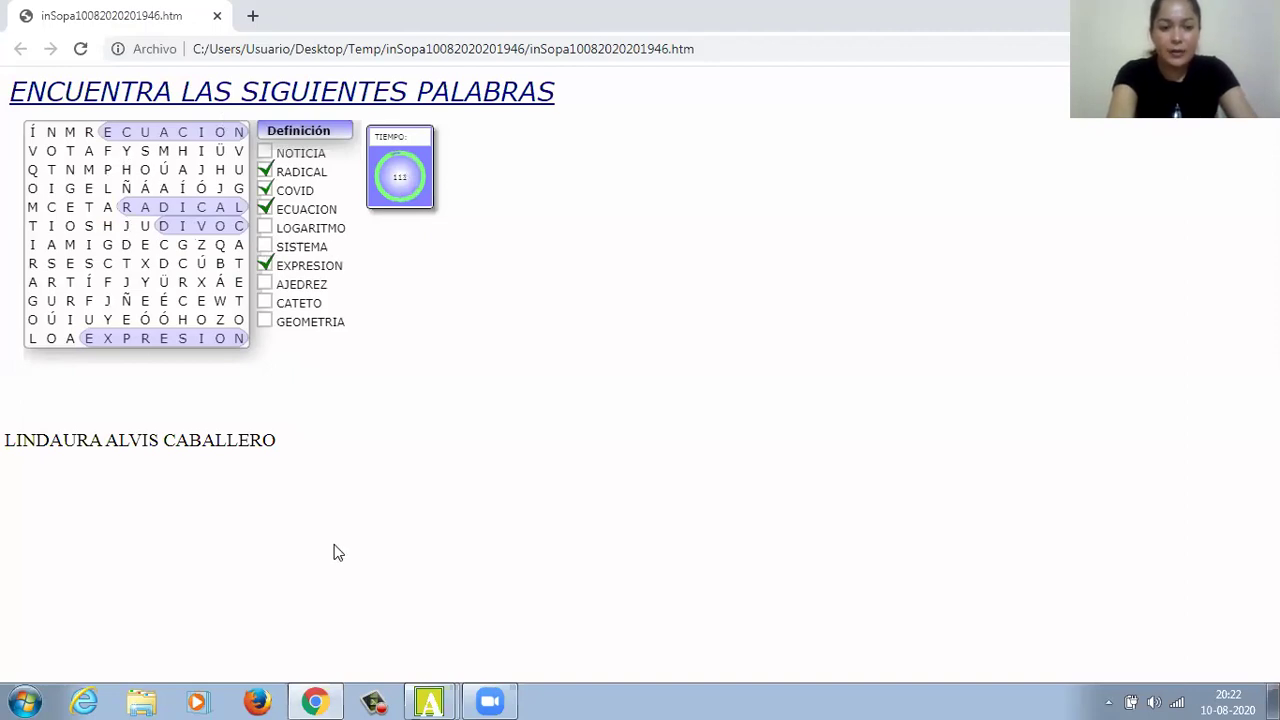
mouse_move(424, 698)
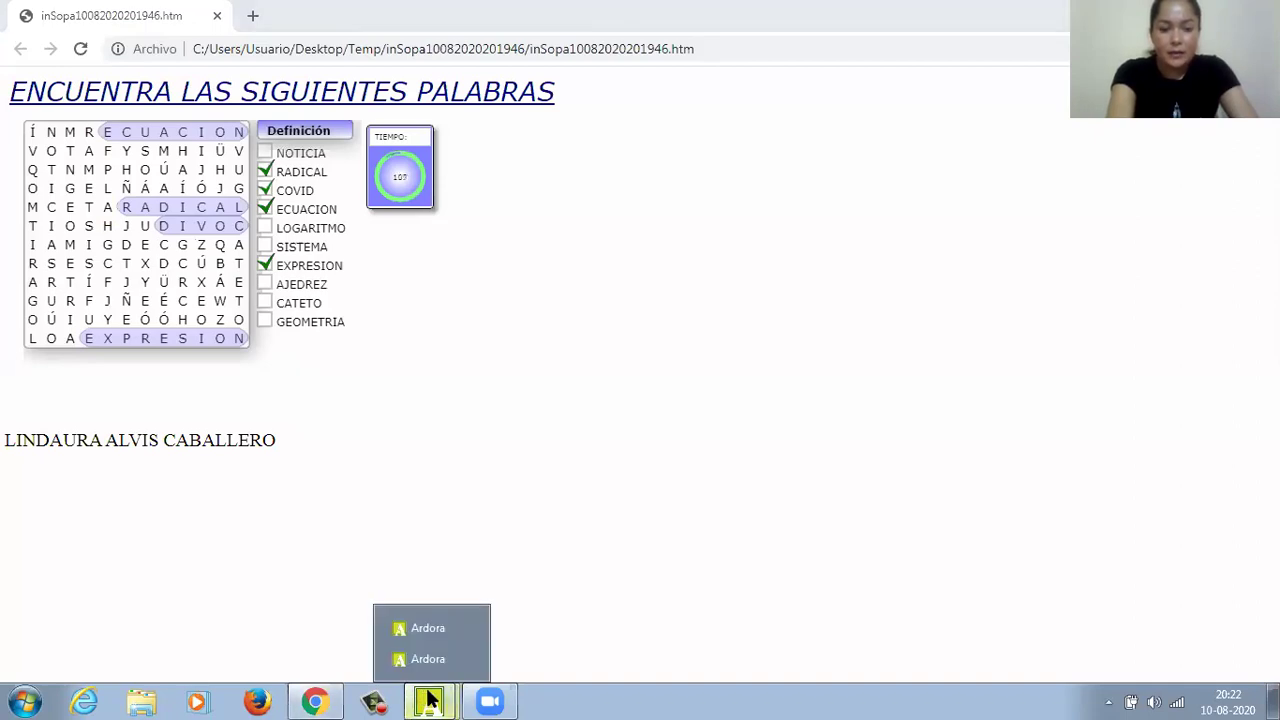
Step: Switch back to the Ardora word search project and set the Botones colour to yellow in the execution options
left_click(428, 700)
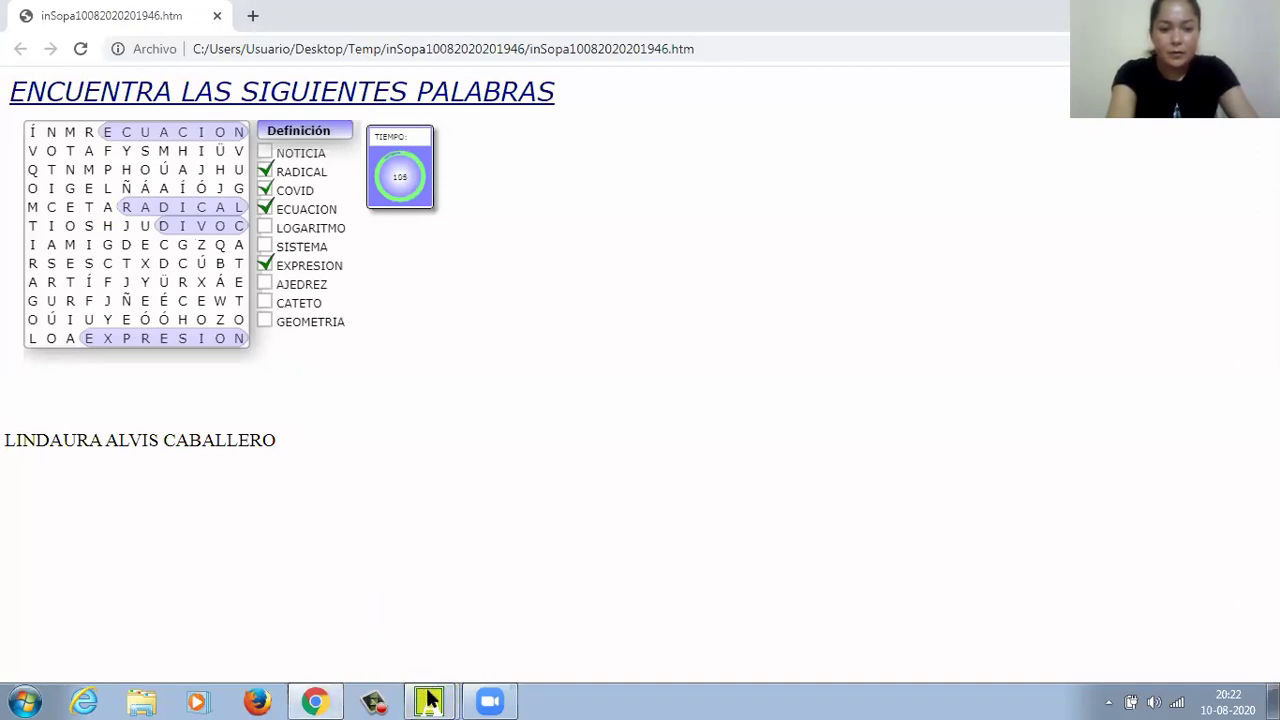
left_click(428, 700)
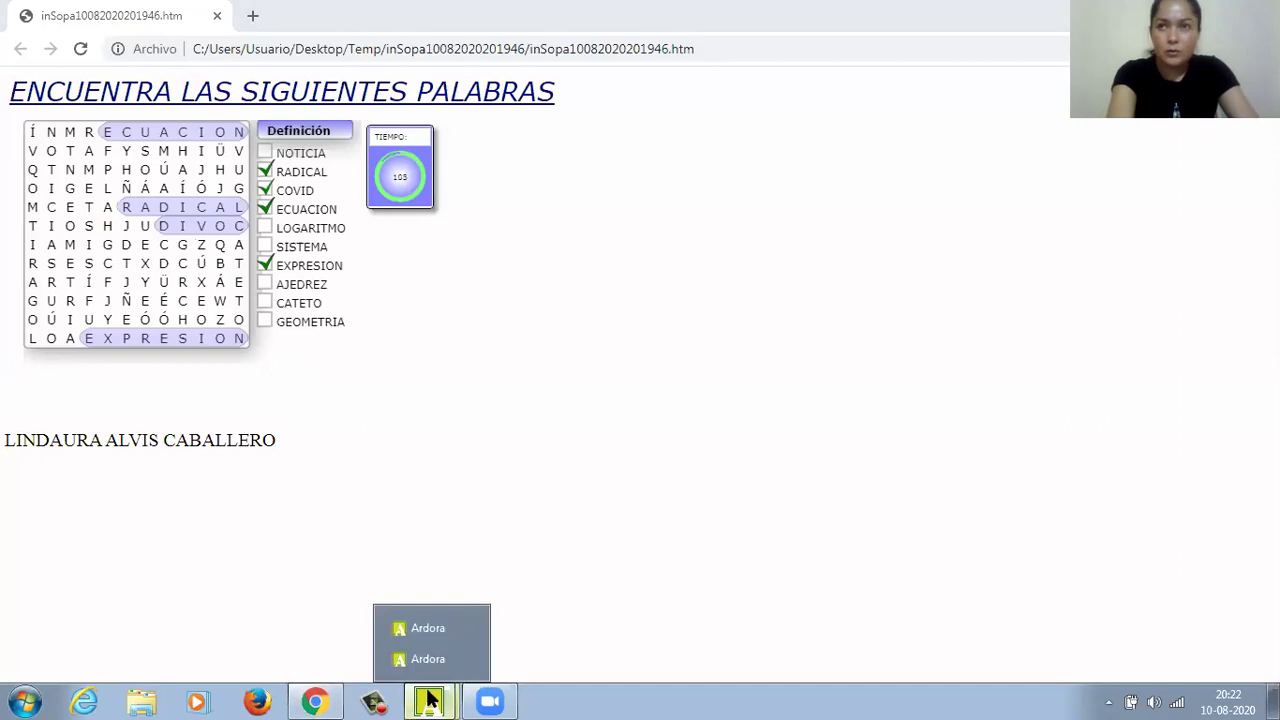
left_click(422, 632)
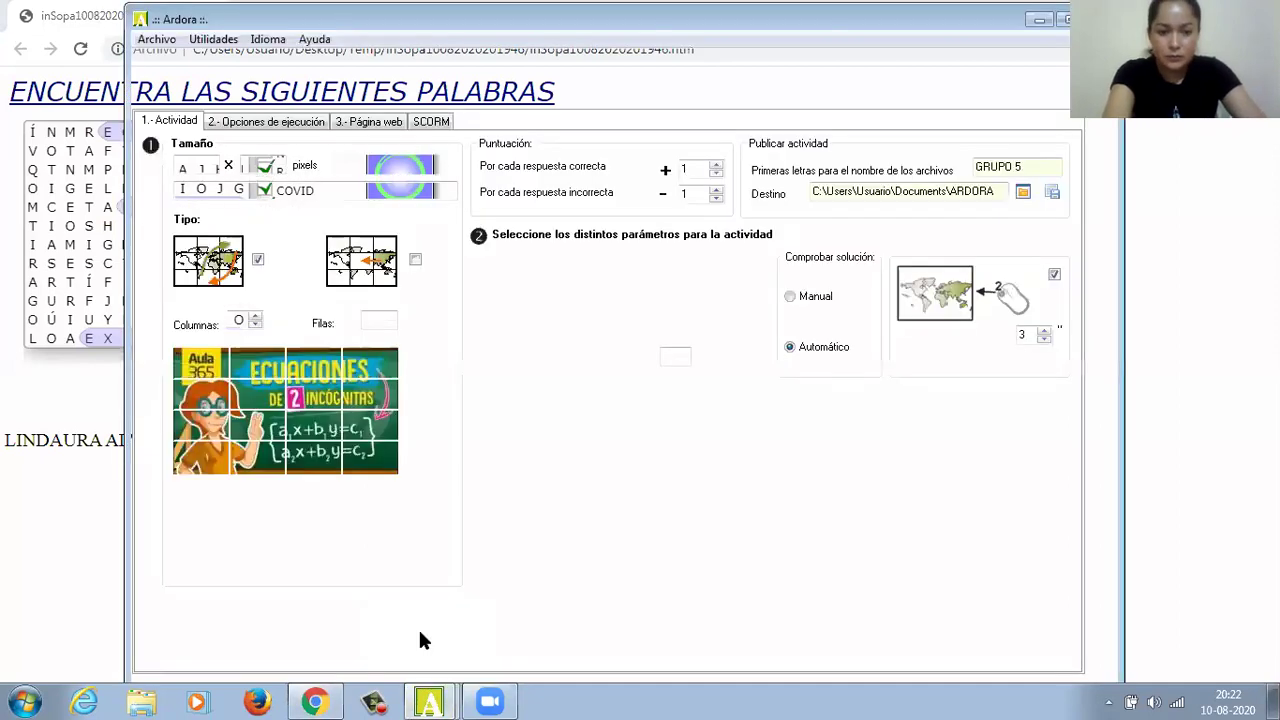
mouse_move(428, 695)
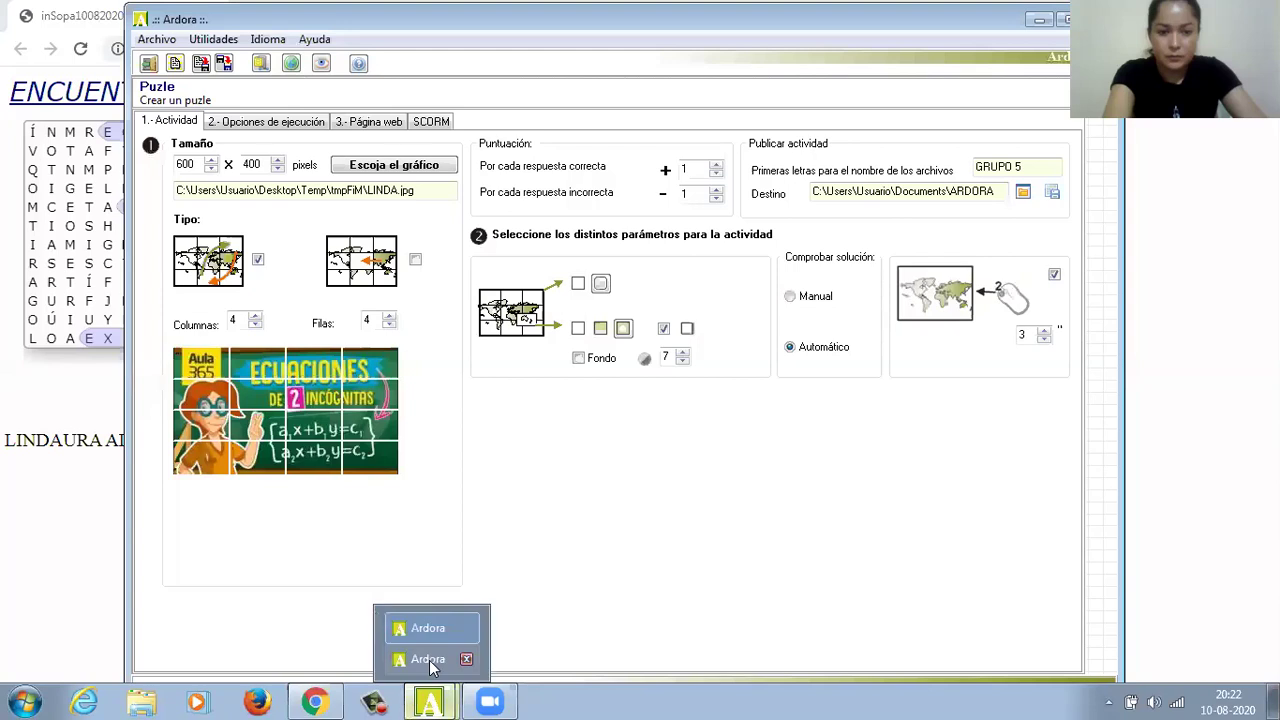
left_click(428, 660)
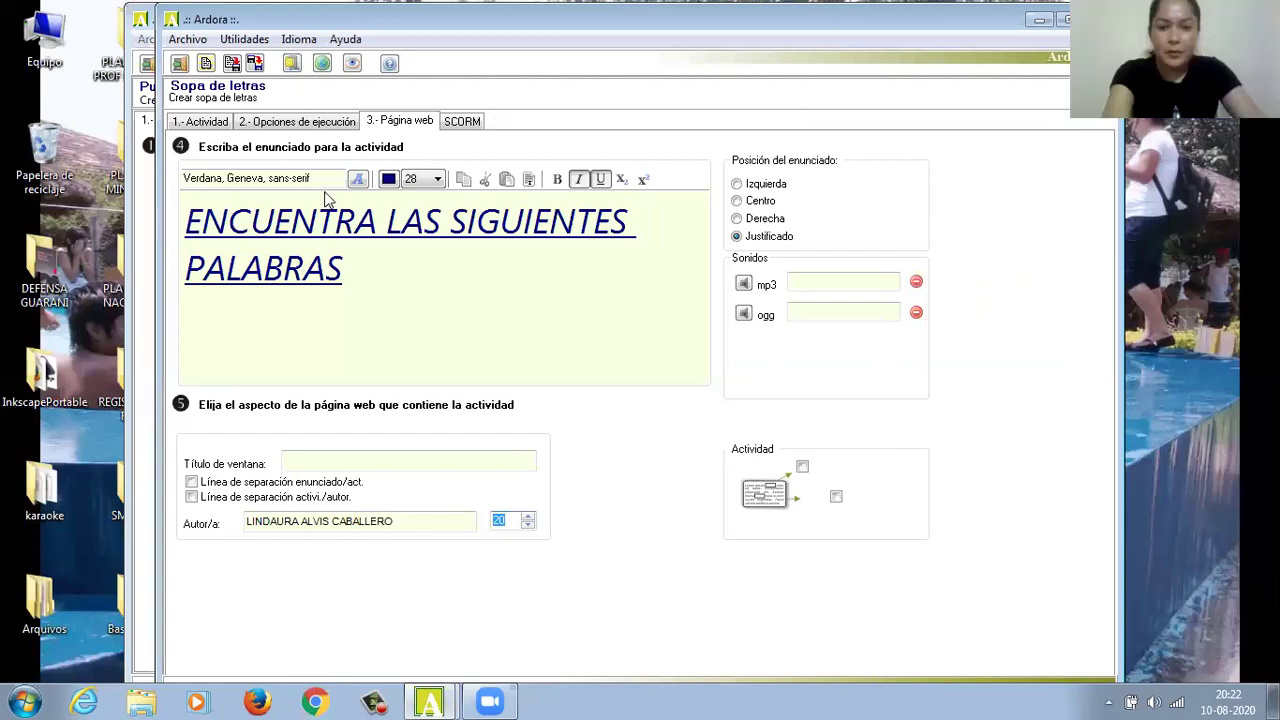
left_click(323, 122)
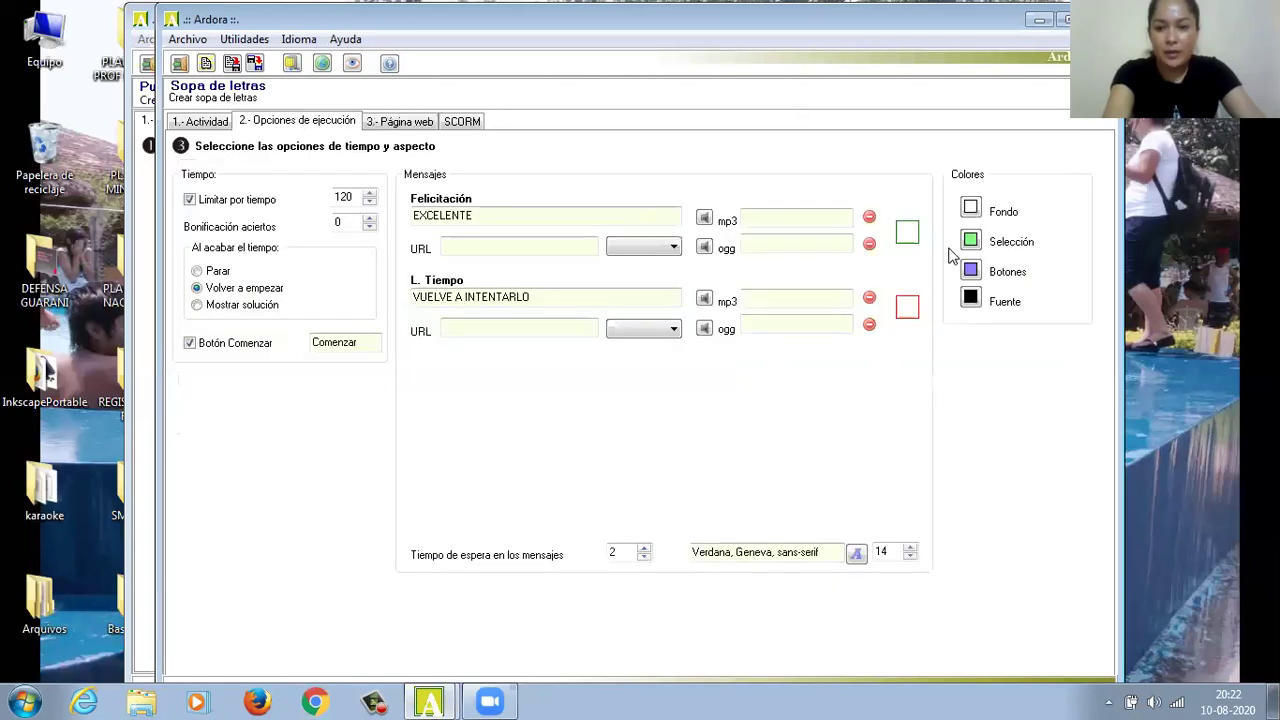
left_click(970, 271)
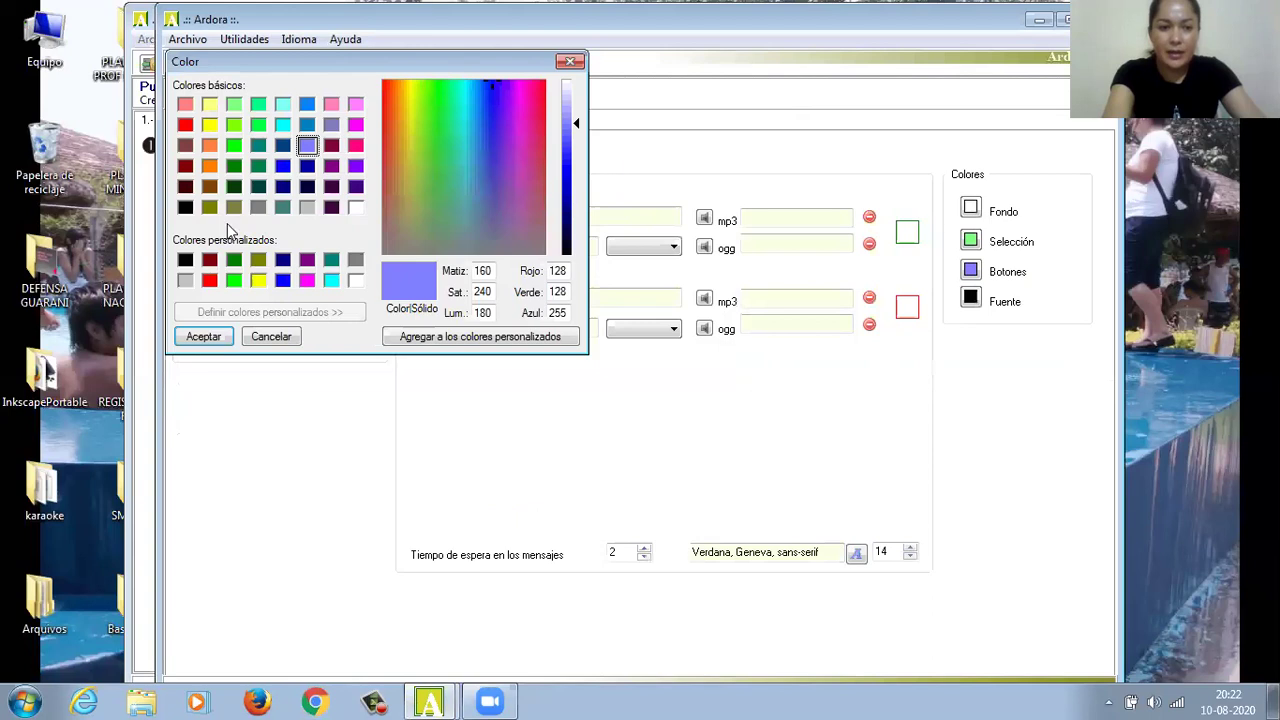
left_click(258, 280)
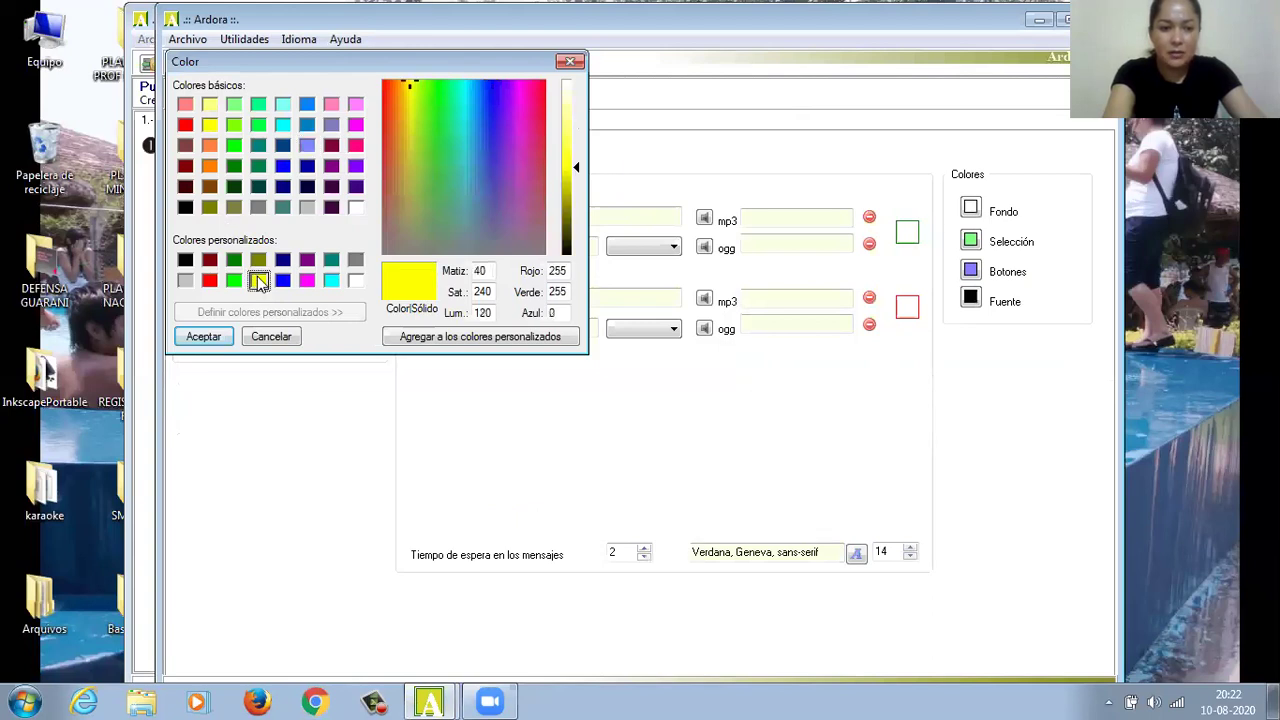
left_click(203, 337)
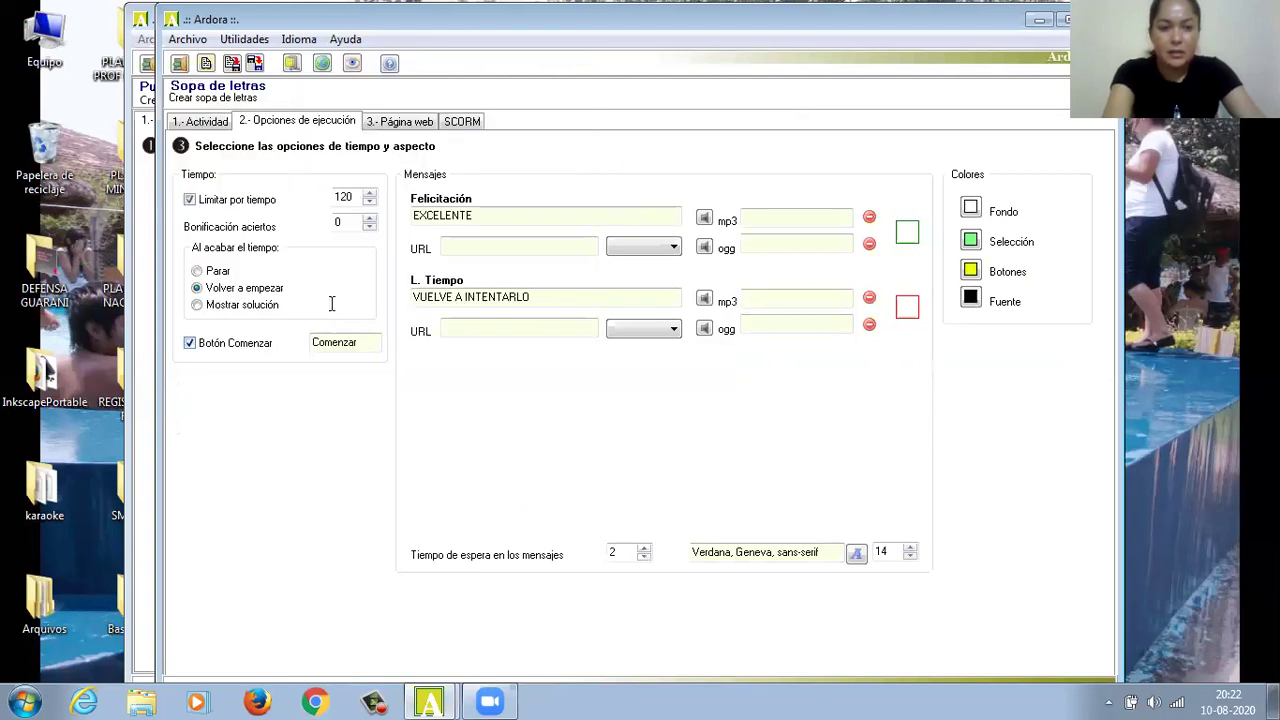
Step: Preview the word search in the browser, starting the game and marking SISTEMA, GEOMETRIA and LOGARITMO in the letter grid
left_click(353, 64)
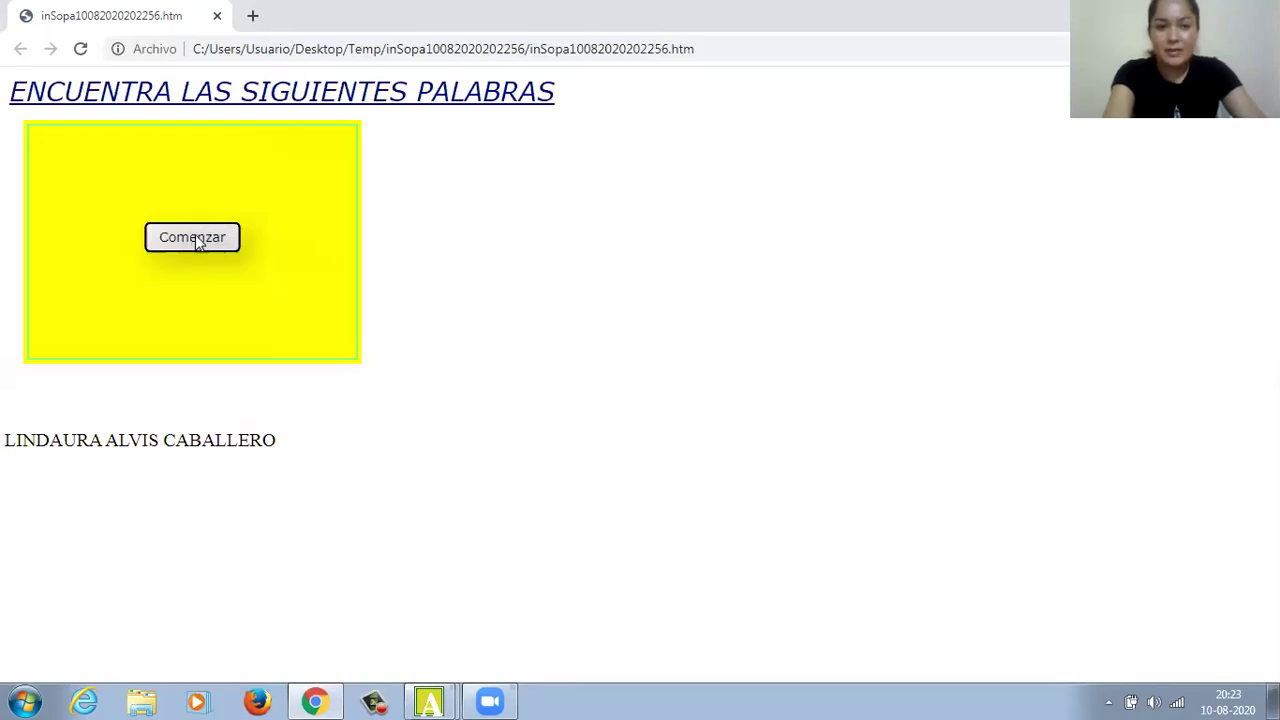
left_click(192, 238)
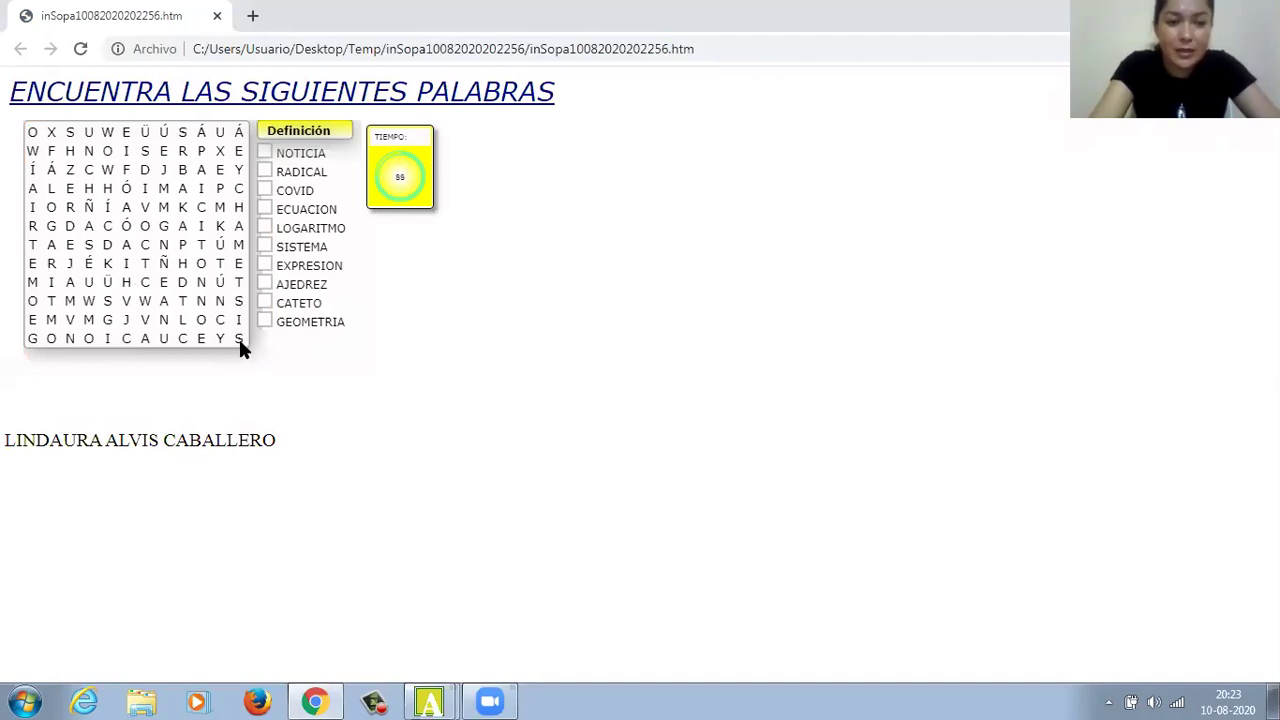
left_click_drag(238, 334, 240, 232)
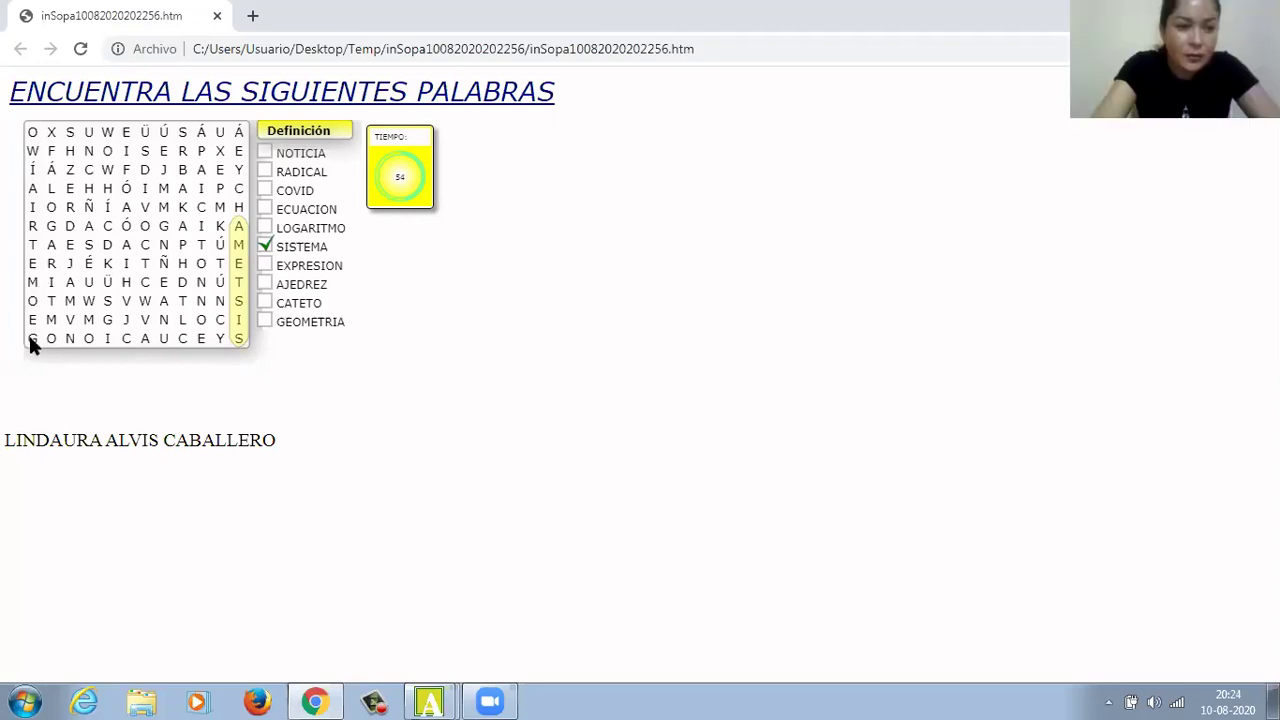
left_click_drag(37, 252, 52, 339)
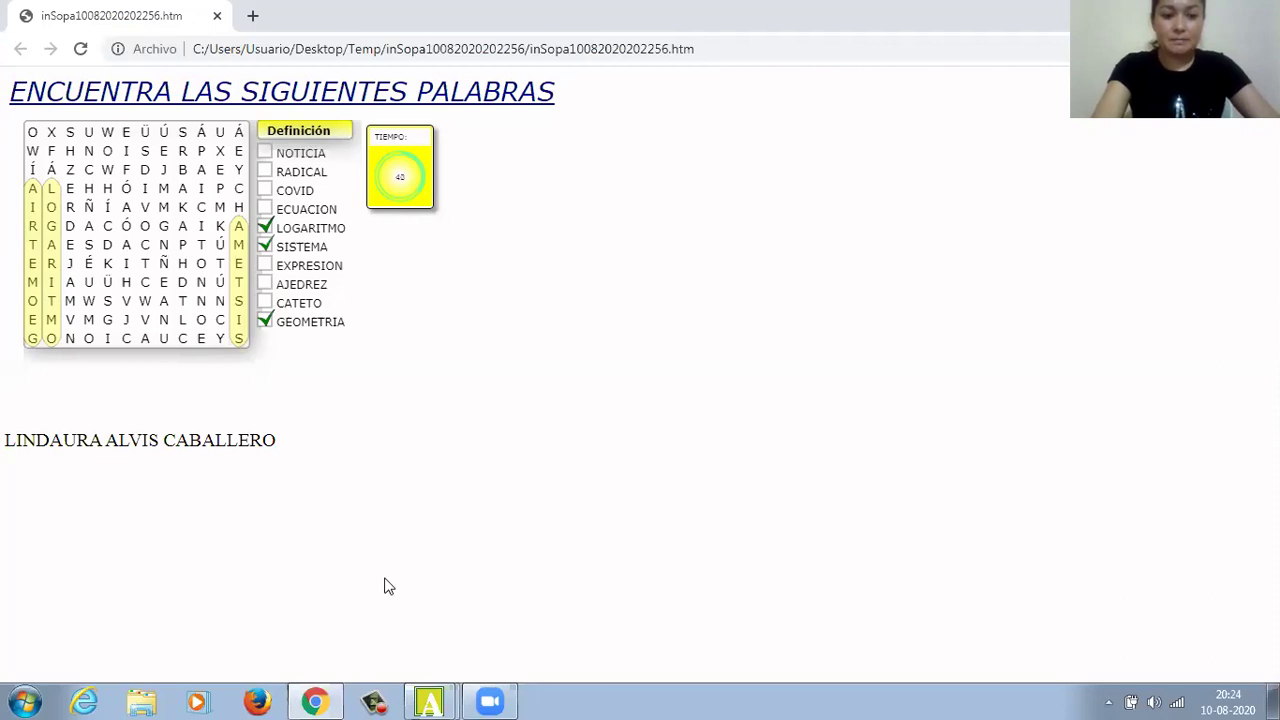
Step: Return to the Ardora word search project and set its time limit to 180
mouse_move(428, 700)
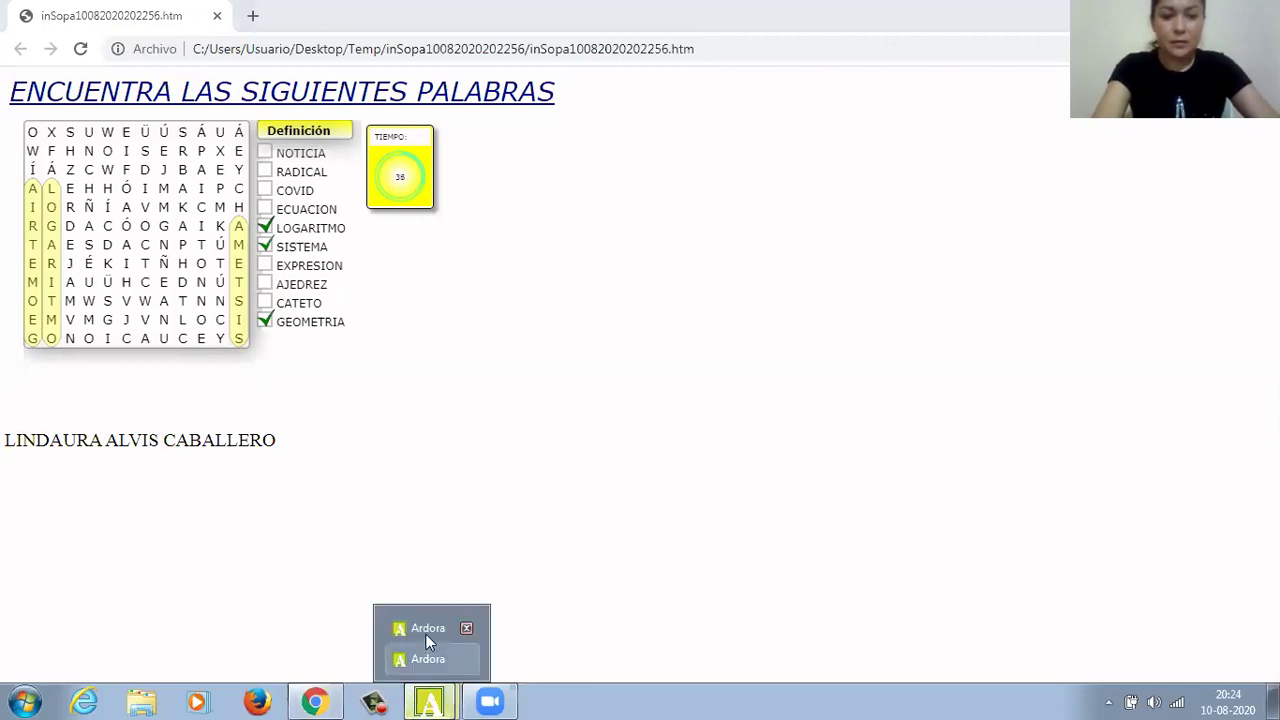
left_click(426, 700)
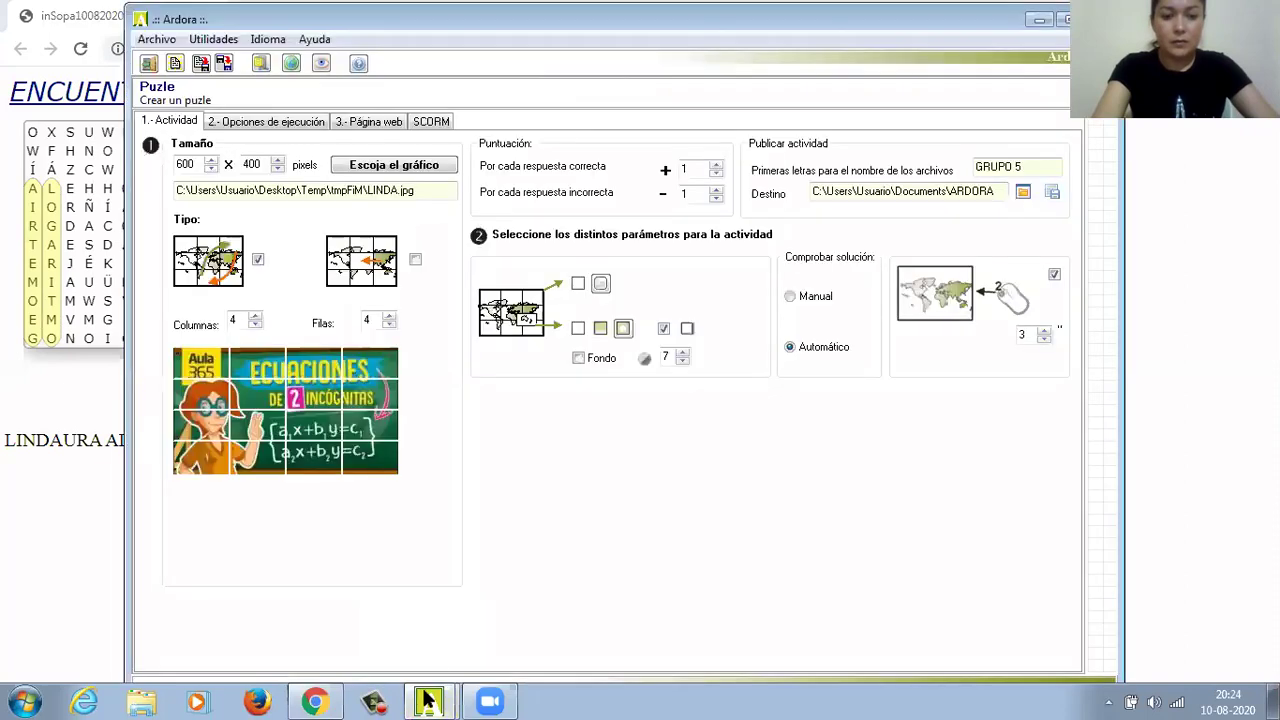
mouse_move(426, 700)
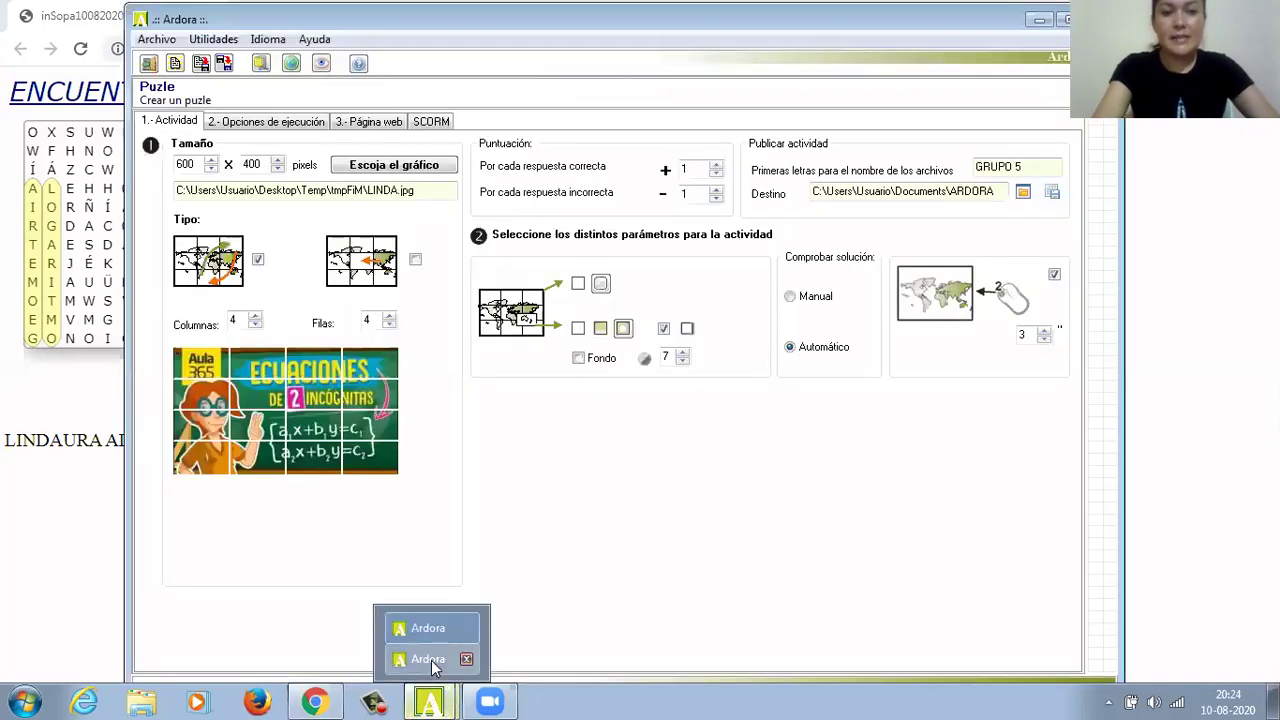
left_click(430, 660)
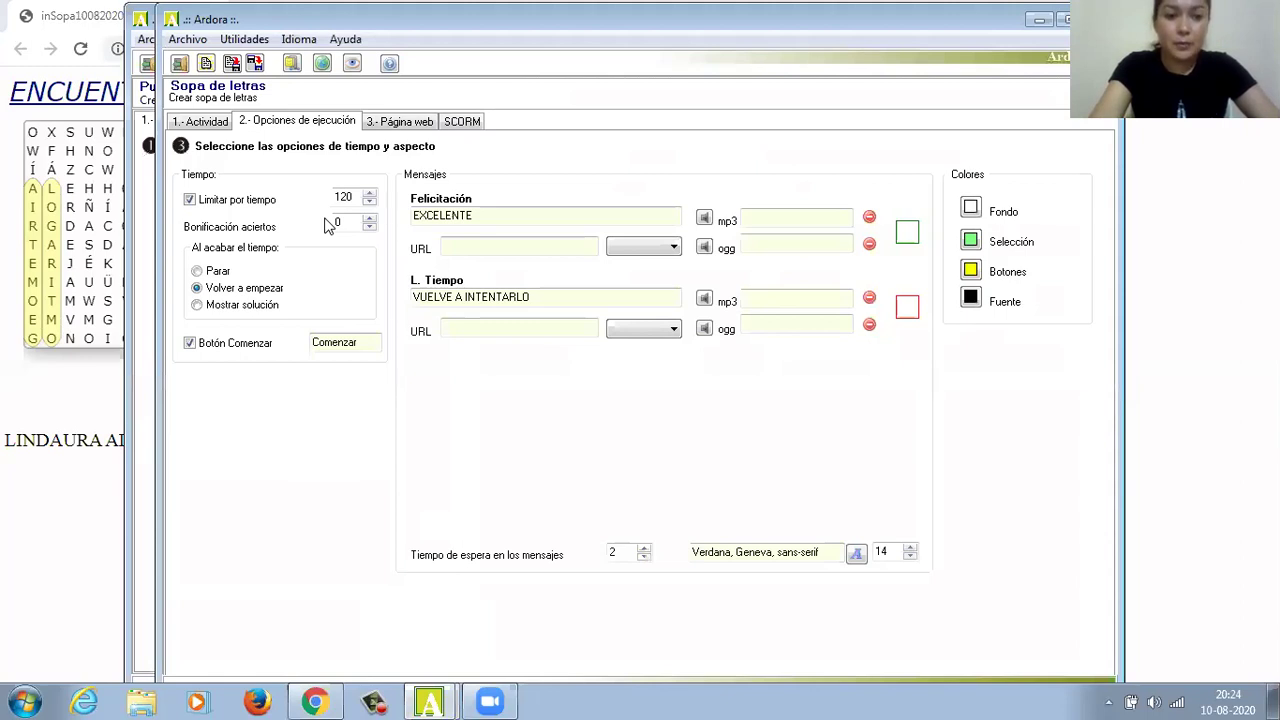
left_click_drag(353, 197, 344, 197)
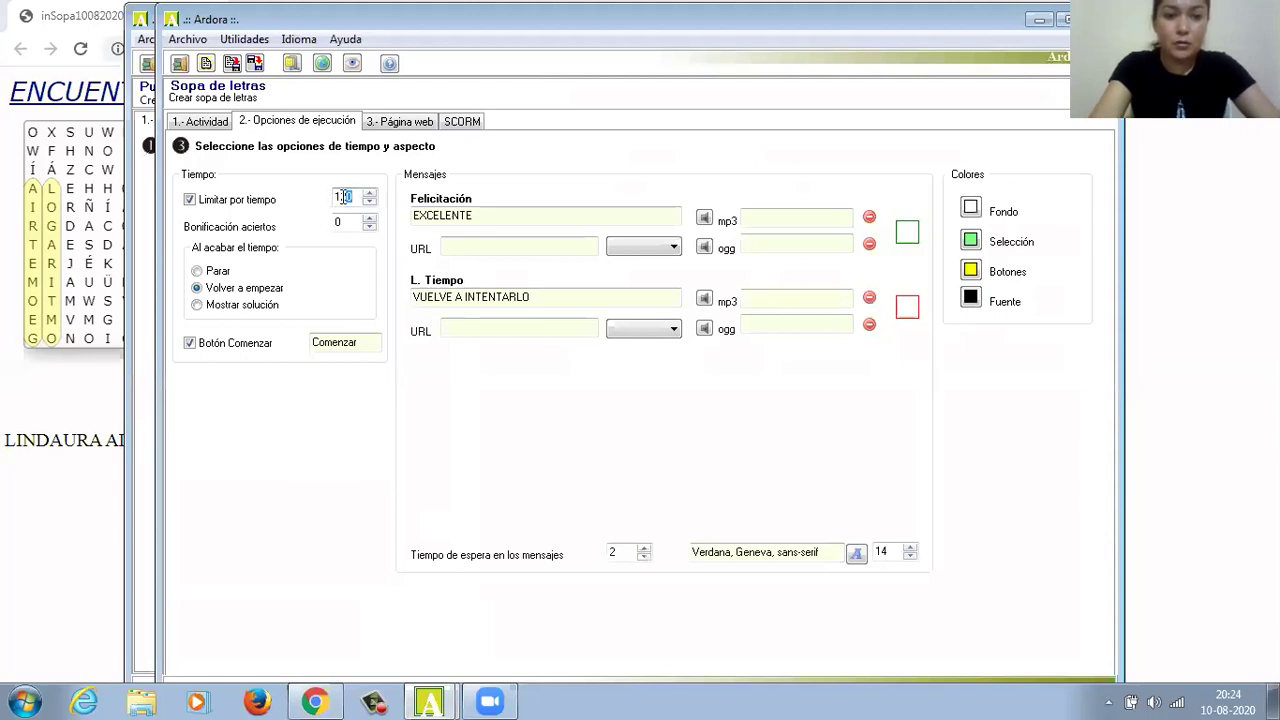
type("80")
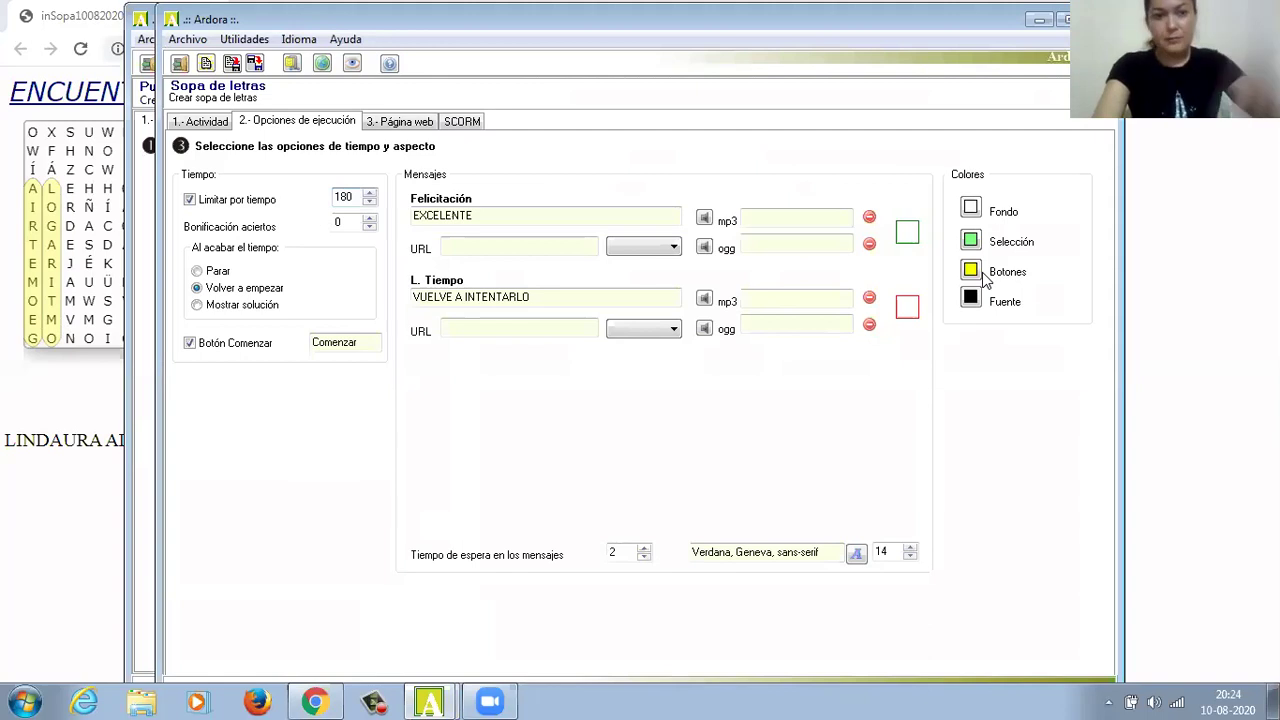
Step: Set the Selección colour to bright green (red 0, green 255, blue 0)
left_click(906, 231)
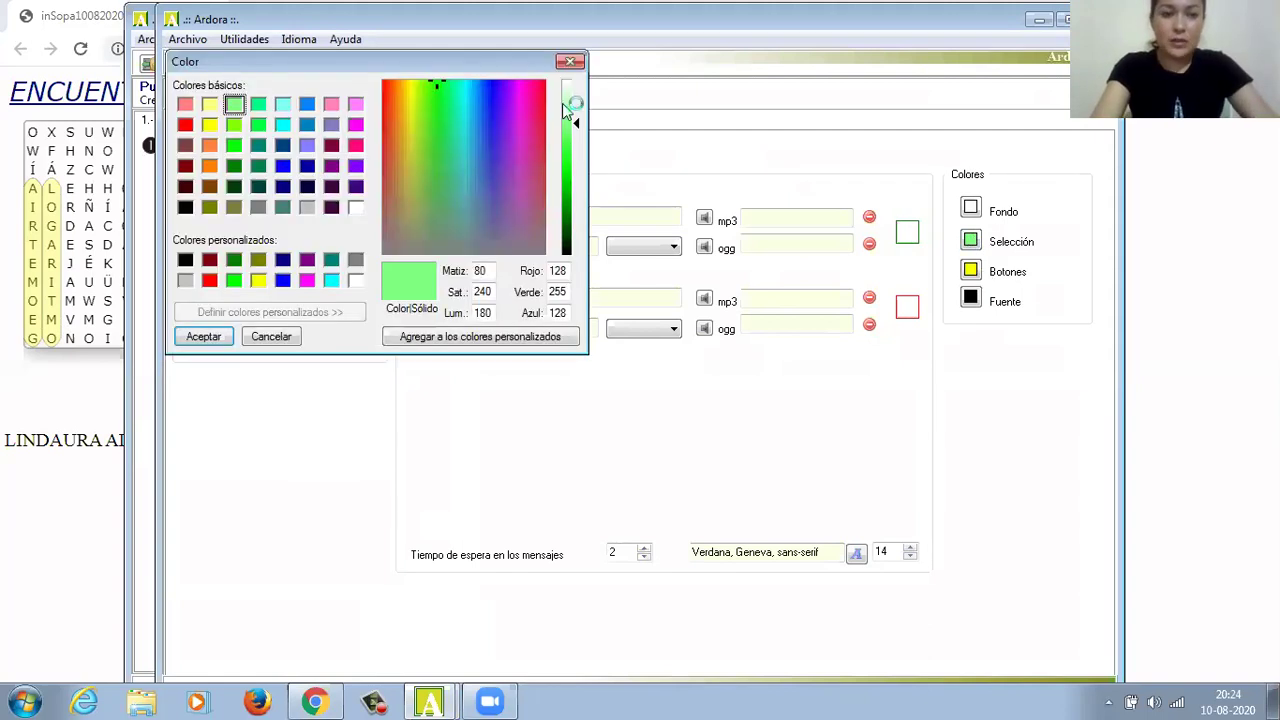
left_click(232, 147)
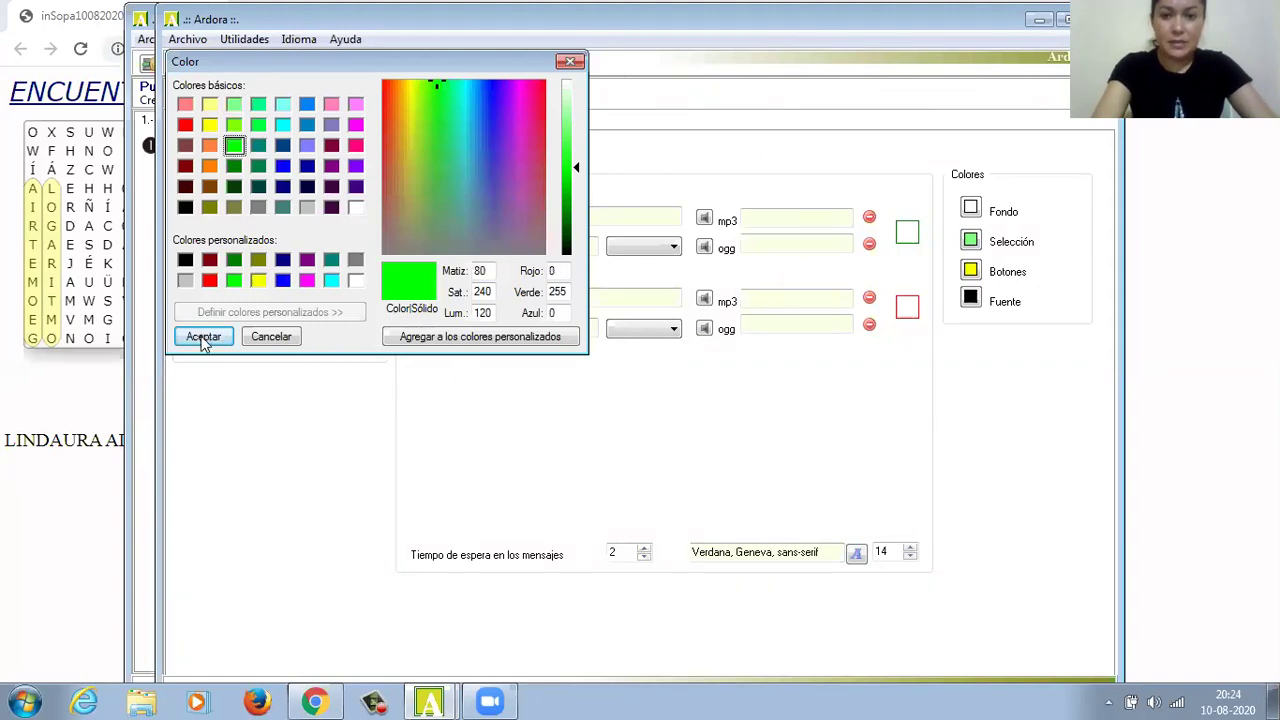
left_click(203, 337)
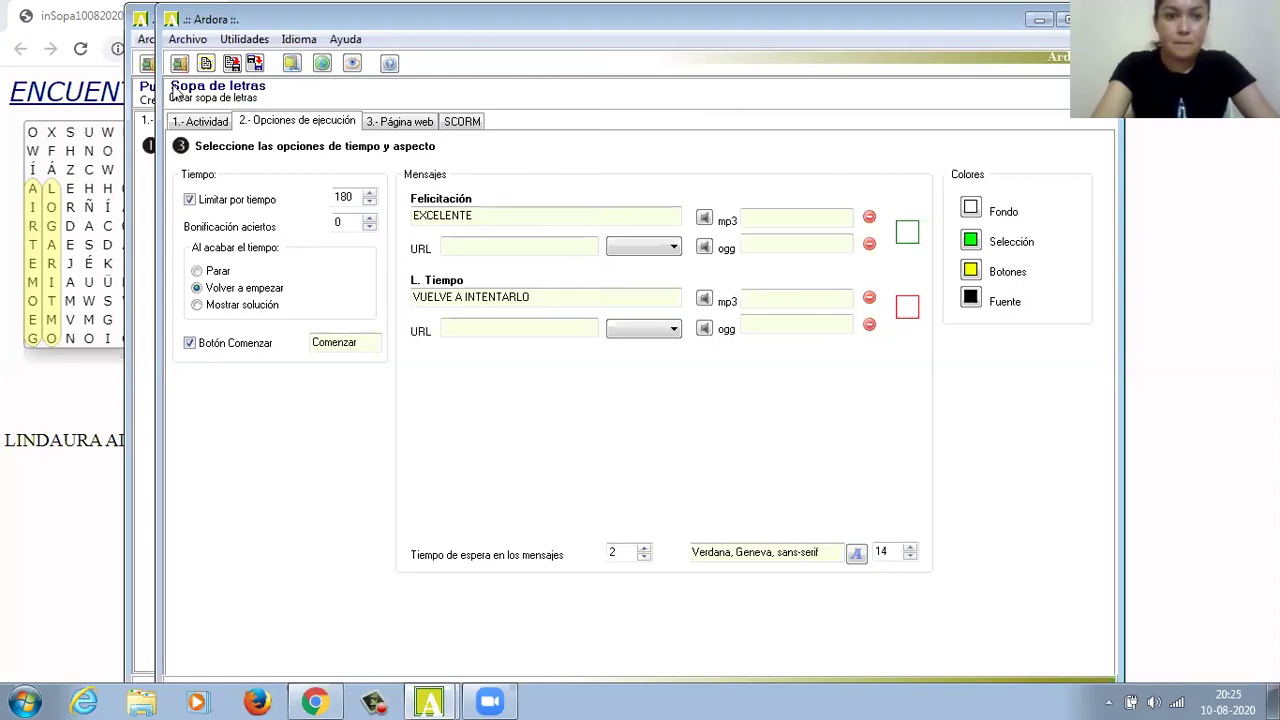
Step: Enter ACTIVIDAD 5 as the first letters for the published file names in the word search's activity settings
left_click_drag(158, 82, 137, 80)
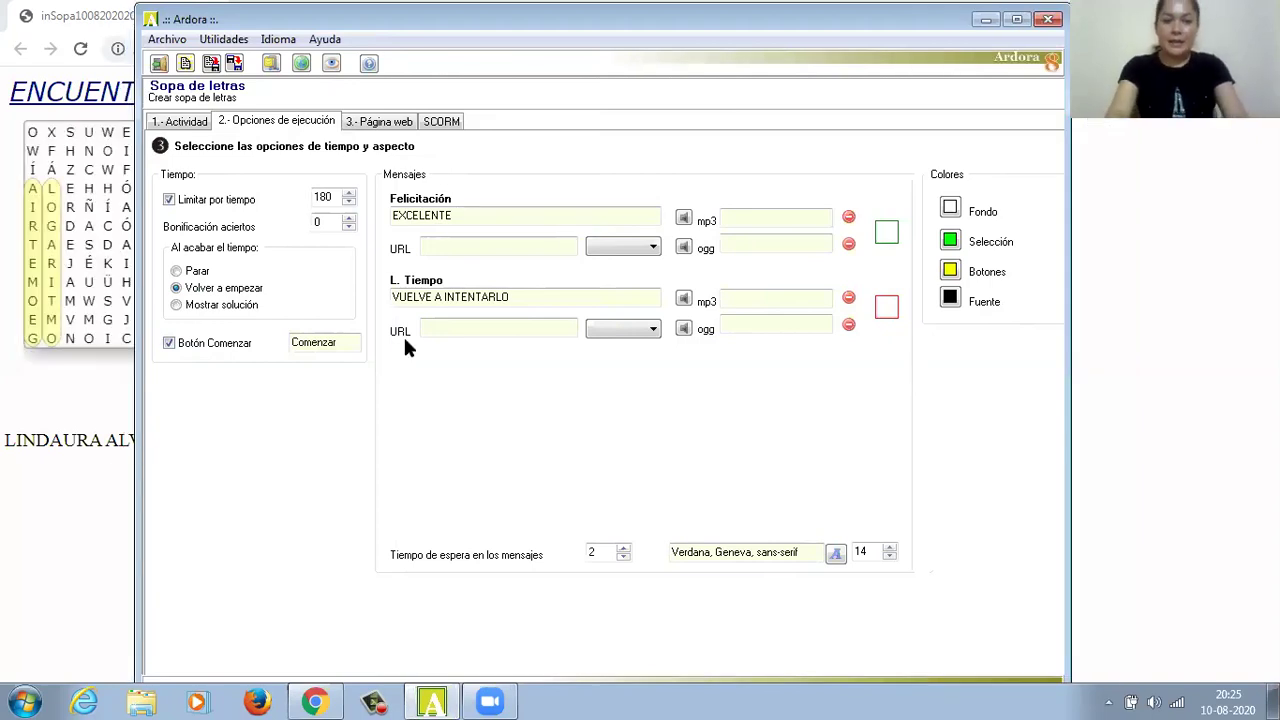
left_click(401, 130)
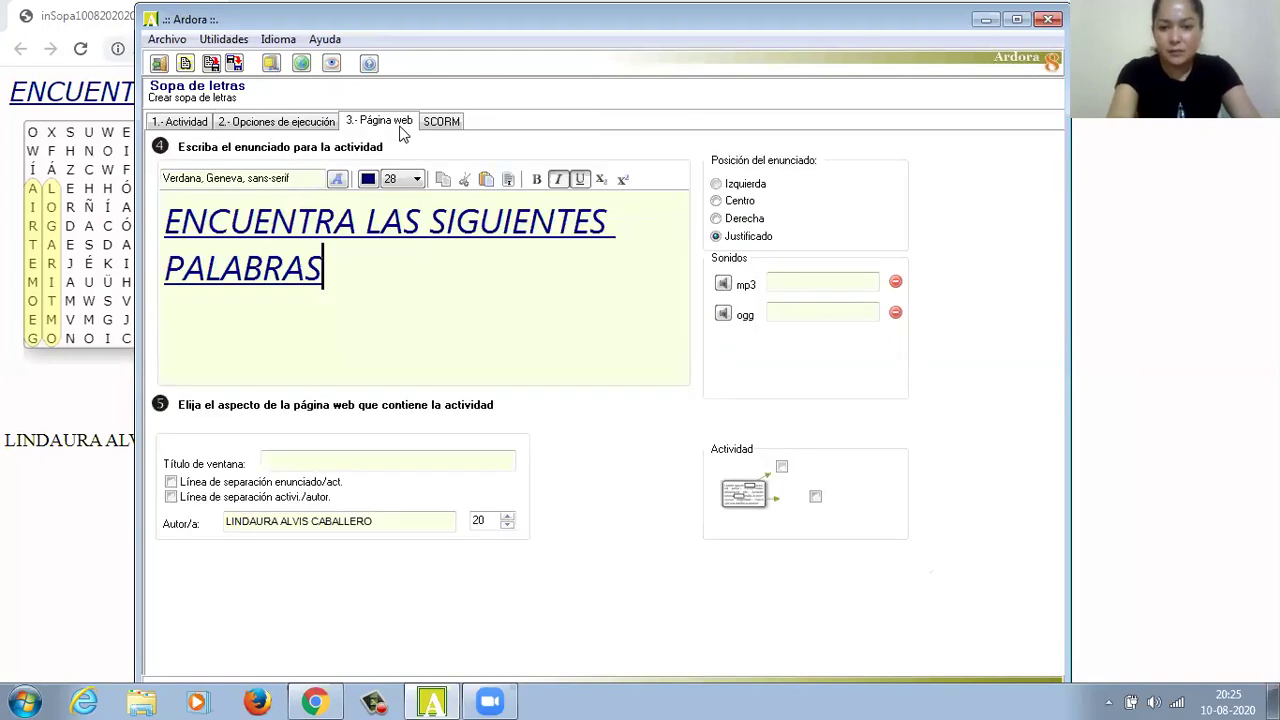
left_click(302, 128)
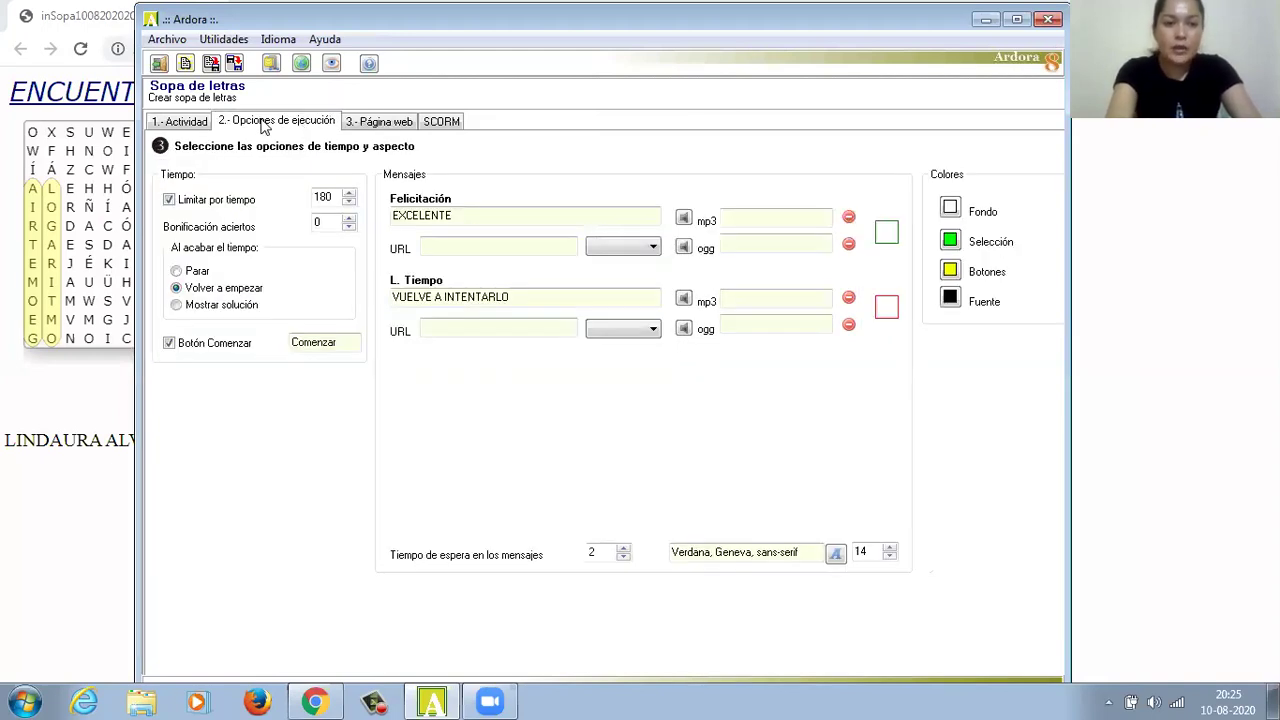
left_click(180, 121)
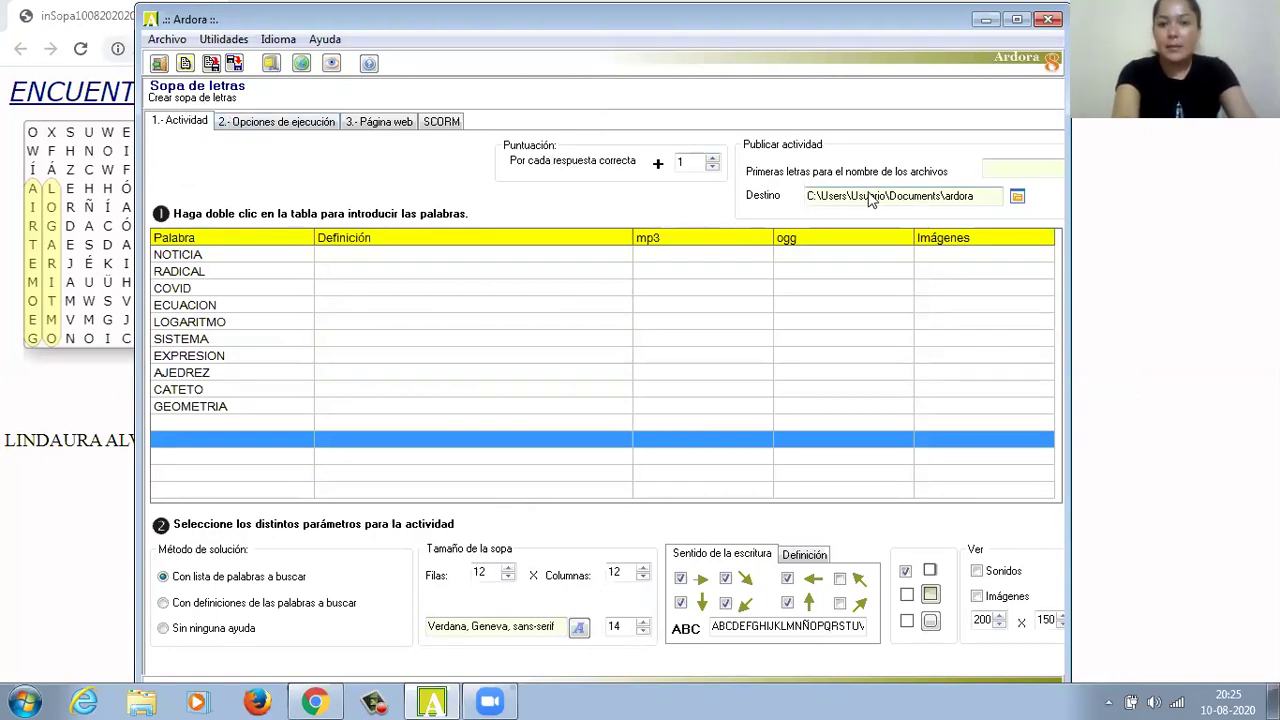
key("Tab")
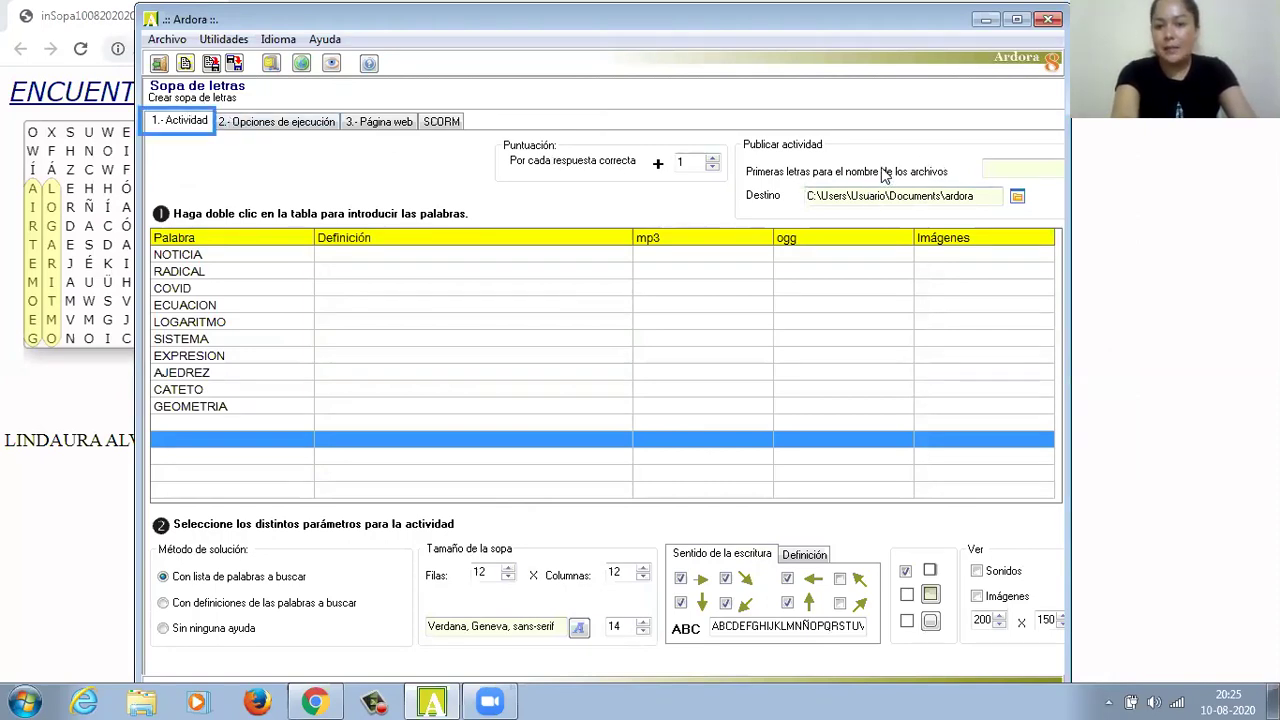
left_click(985, 170)
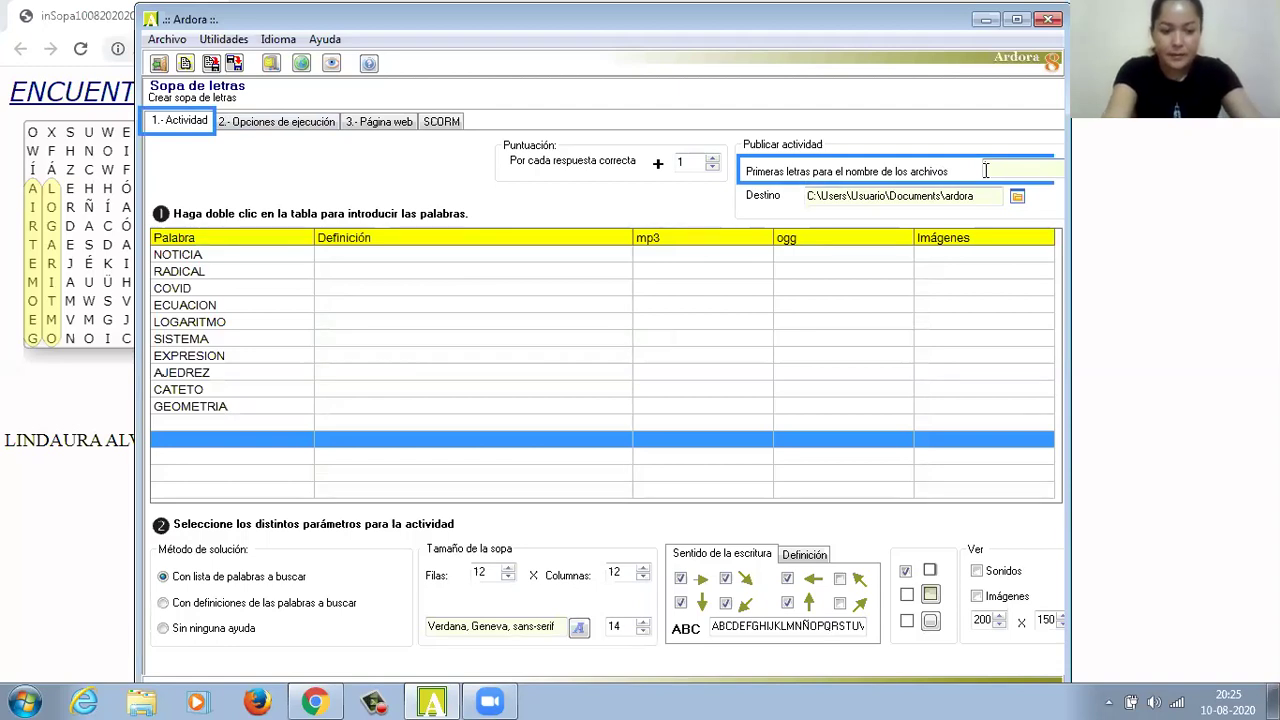
type("A")
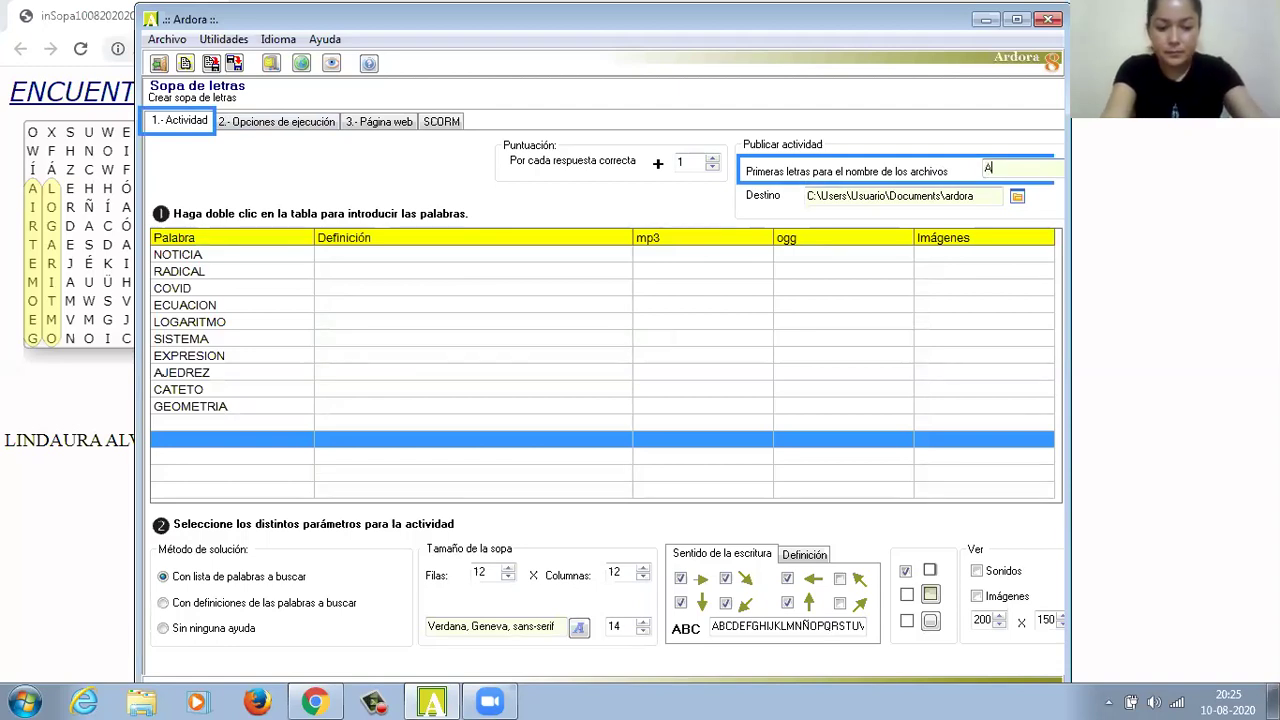
type("CT")
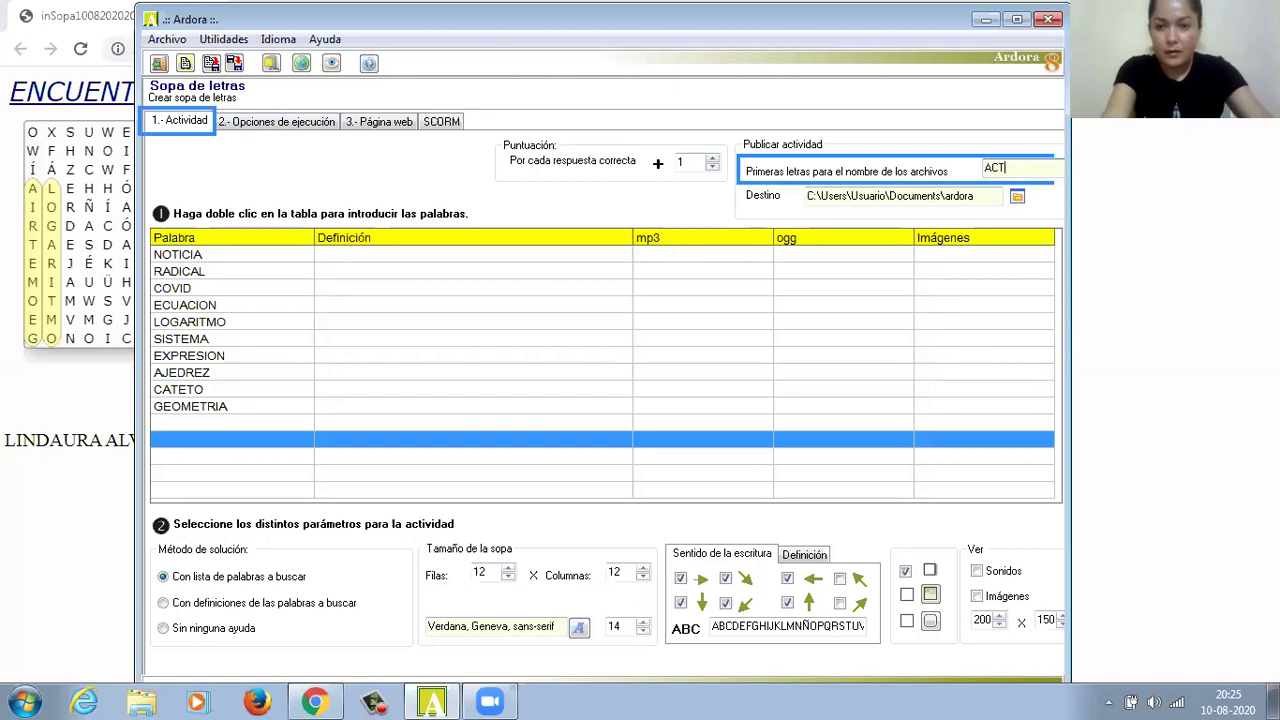
type("IVI")
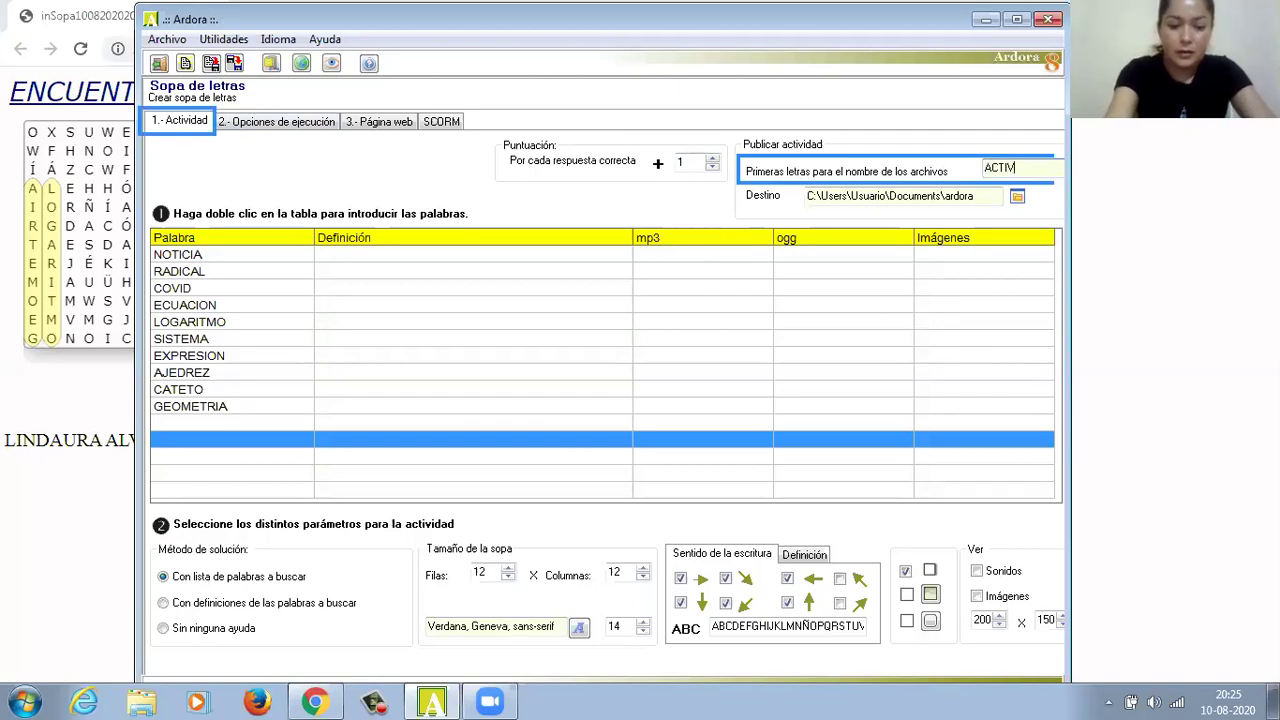
type("DAD 5")
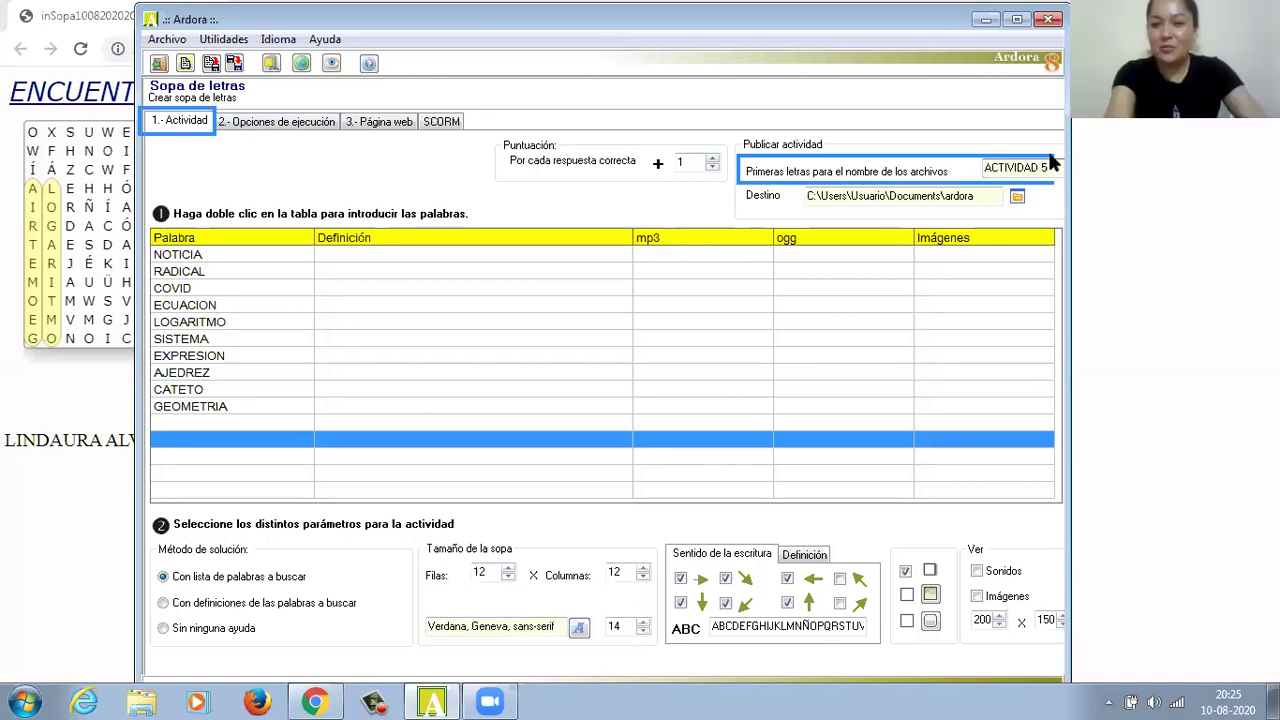
Step: Choose the ARDORA folder in Documents as the publishing destination and widen the window to show all the publishing options
left_click(1017, 199)
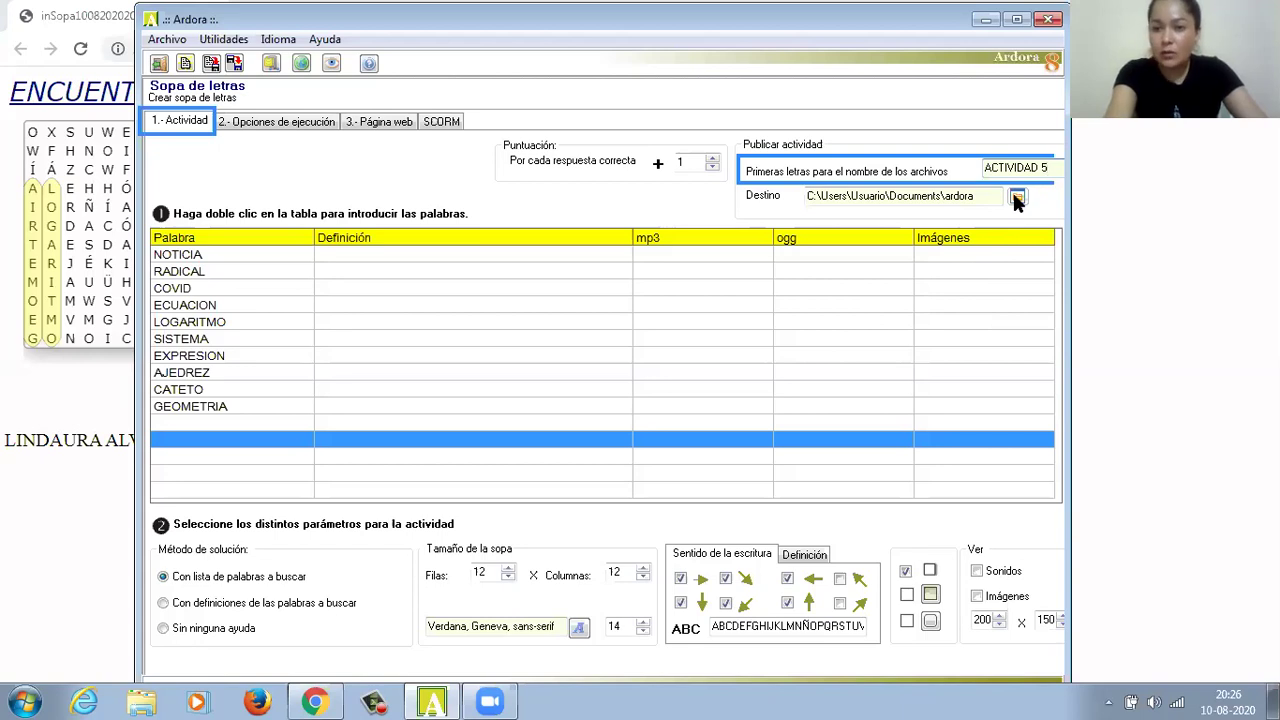
left_click(1017, 198)
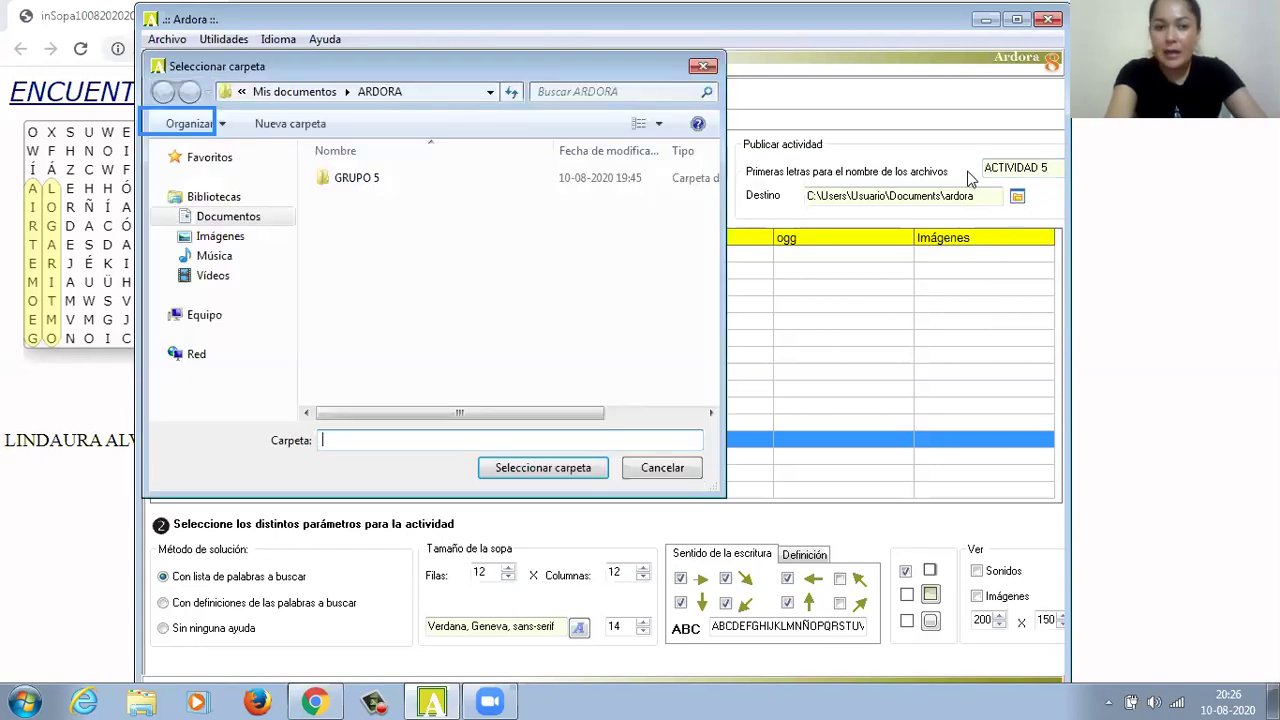
left_click(214, 218)
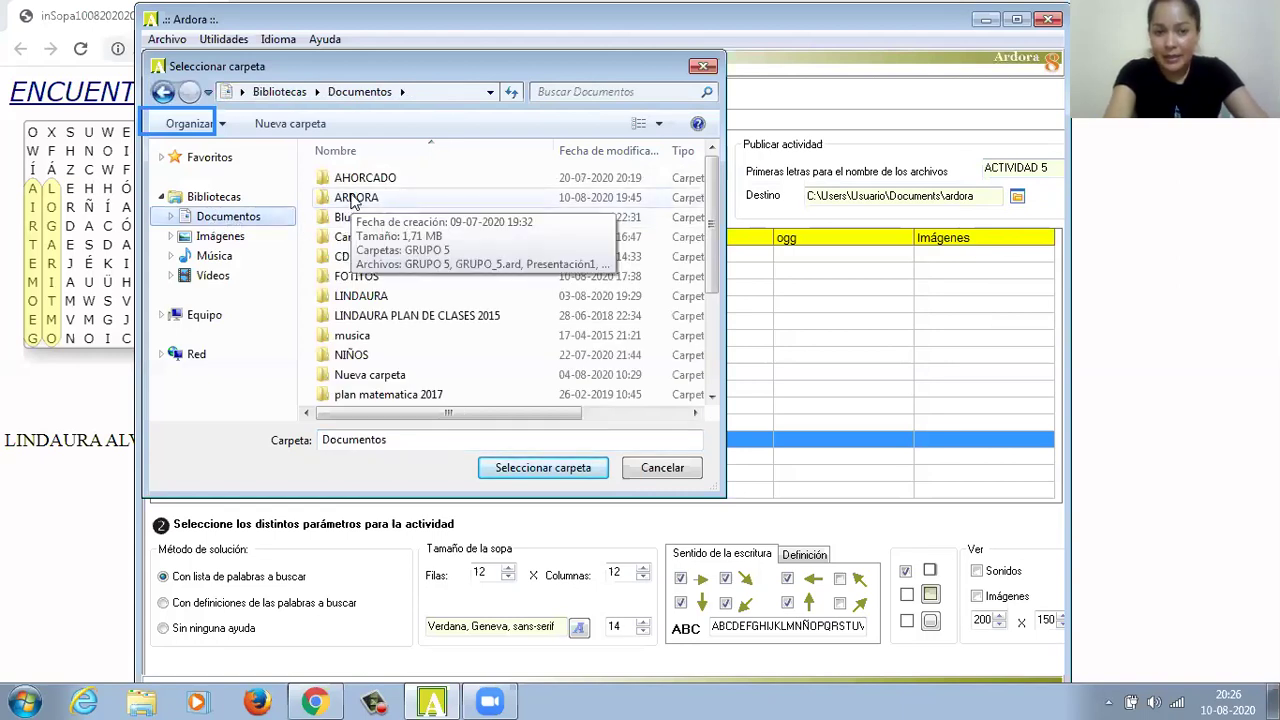
left_click(352, 198)
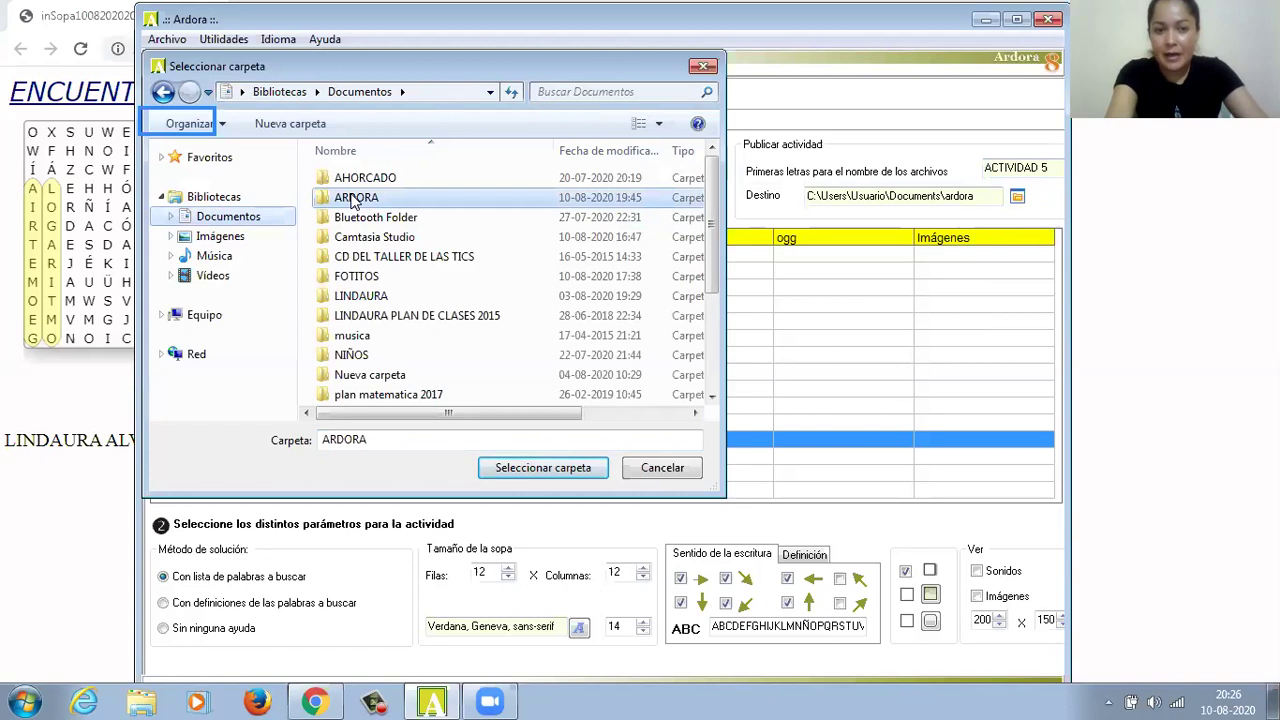
left_click(520, 470)
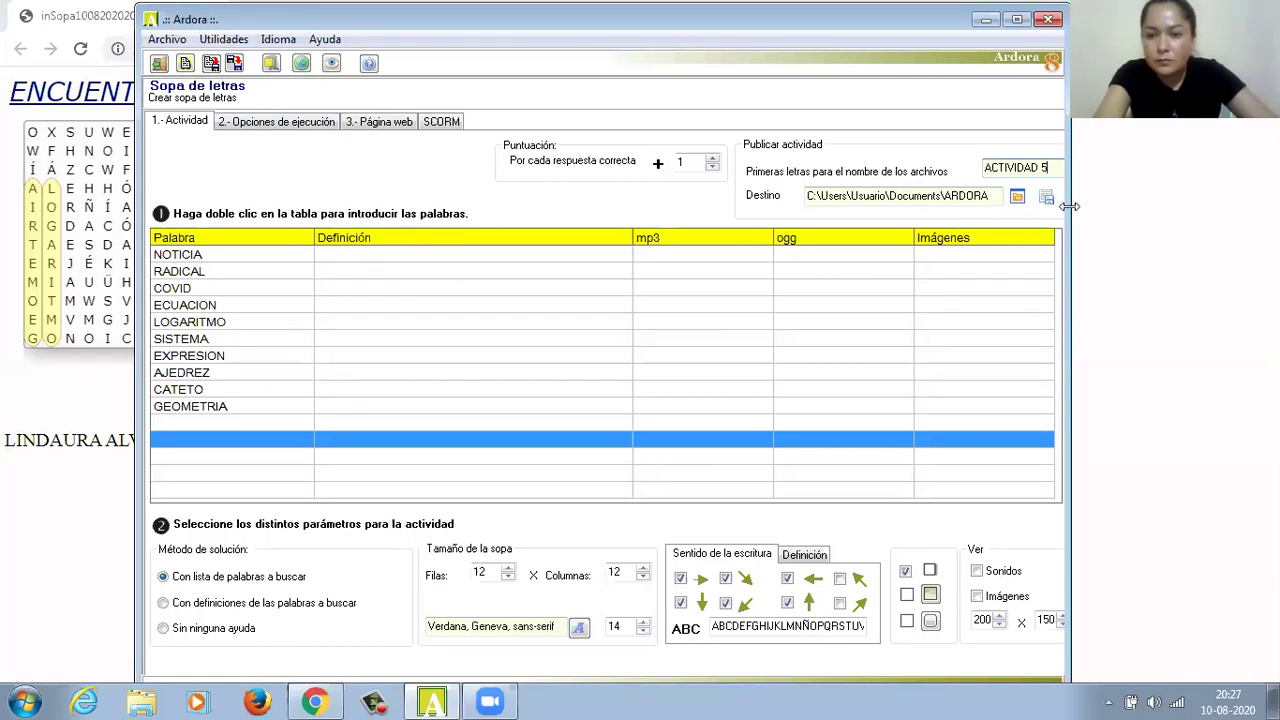
left_click_drag(1069, 205, 1098, 205)
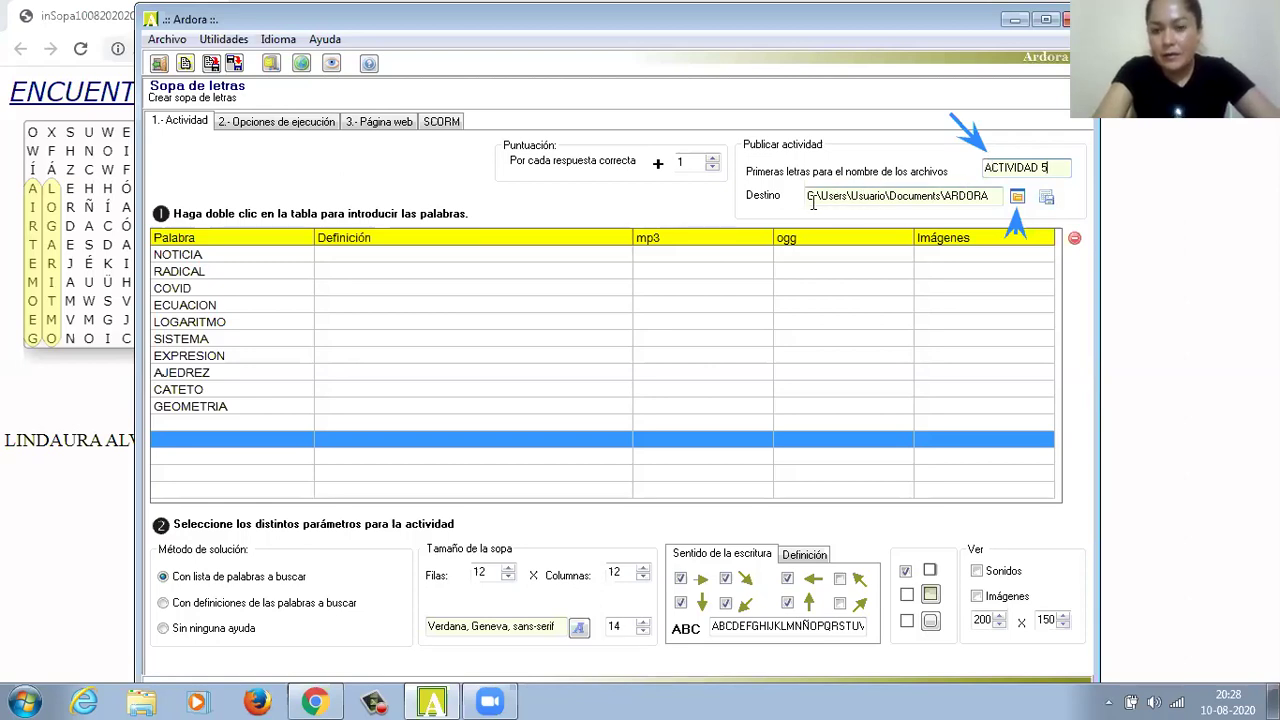
Step: Choose the ARDORA folder in the Documents library again as the activity's destination
left_click(1017, 197)
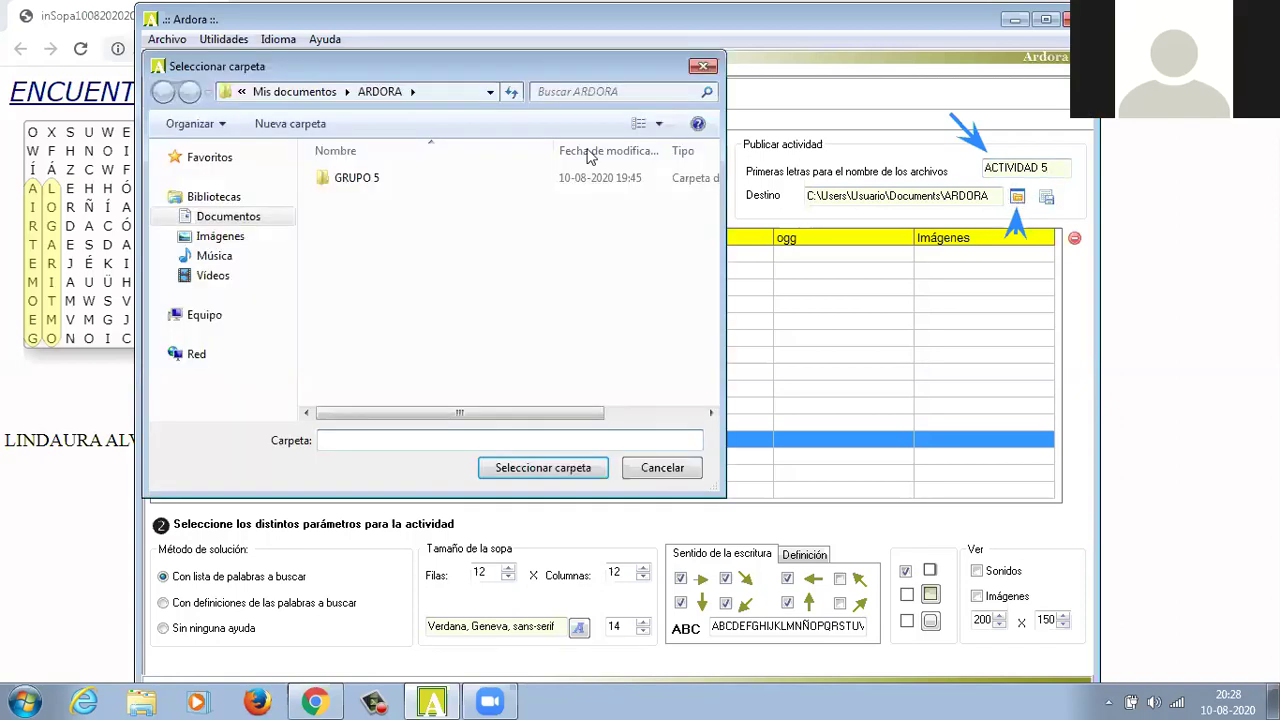
left_click(258, 218)
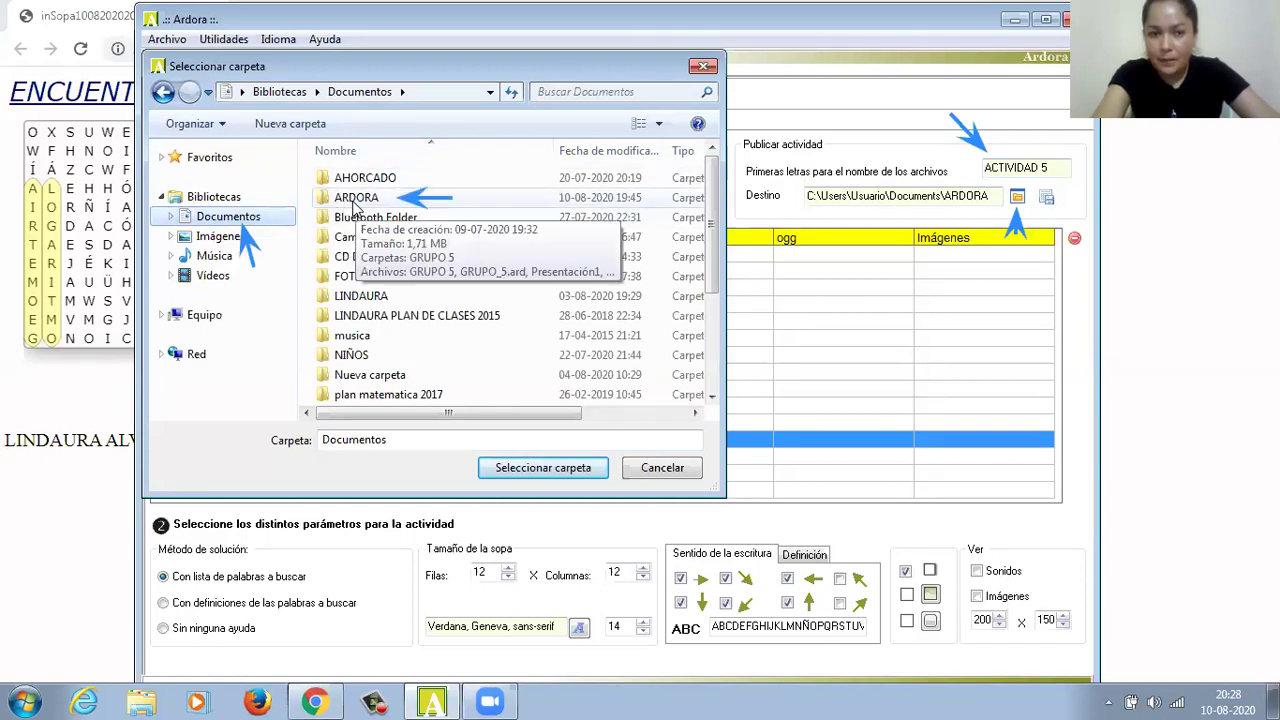
left_click(354, 199)
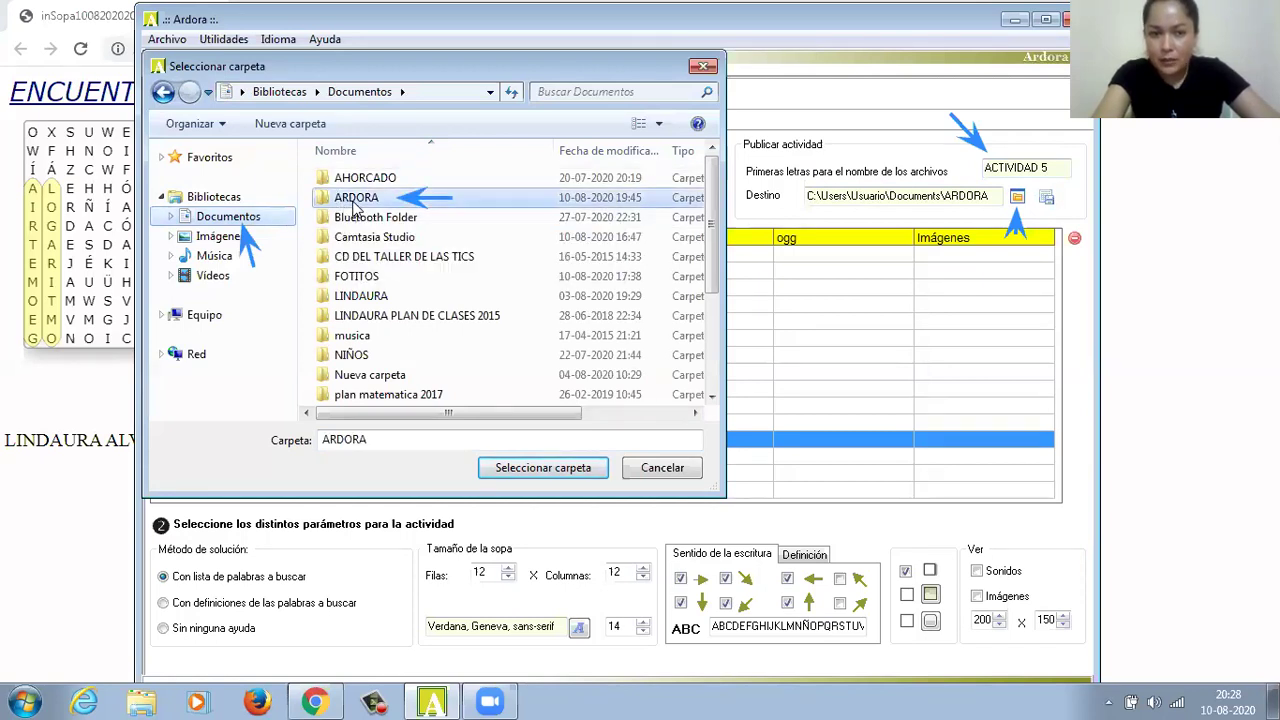
left_click(540, 468)
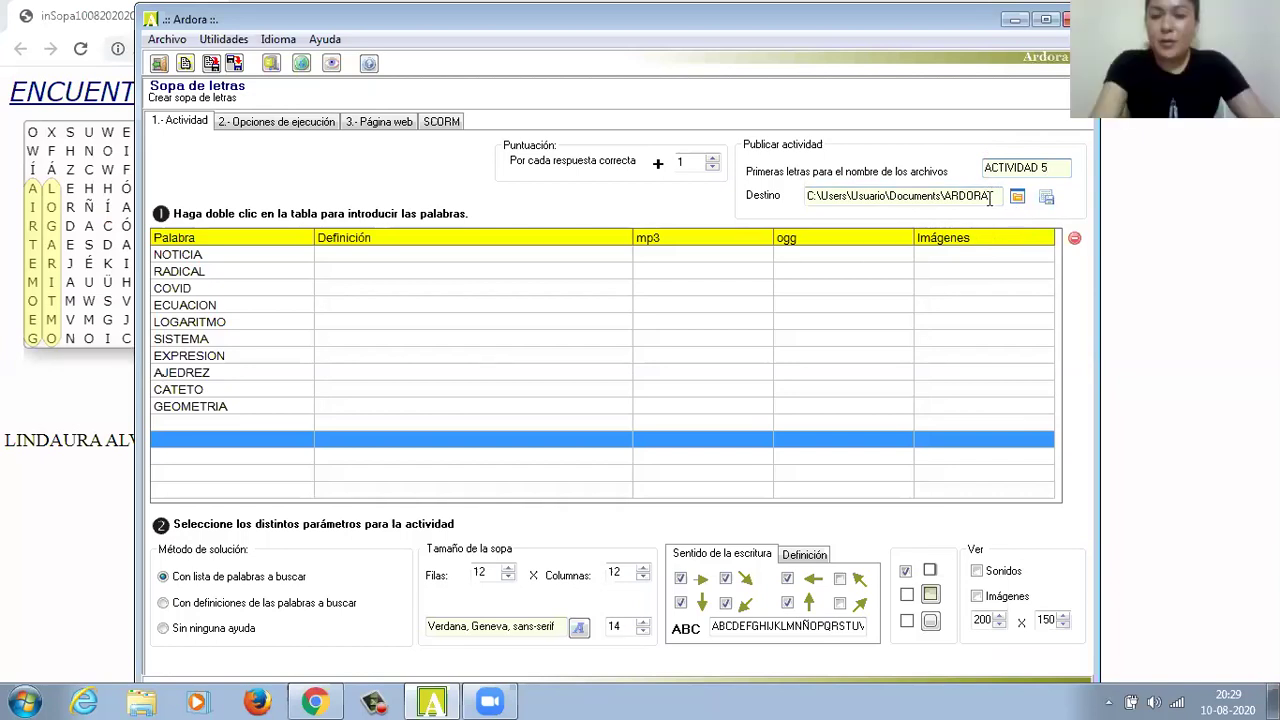
Step: Clear the Destino path and set it again to the ARDORA folder in Documents
left_click_drag(982, 197, 808, 198)
key("BackSpace")
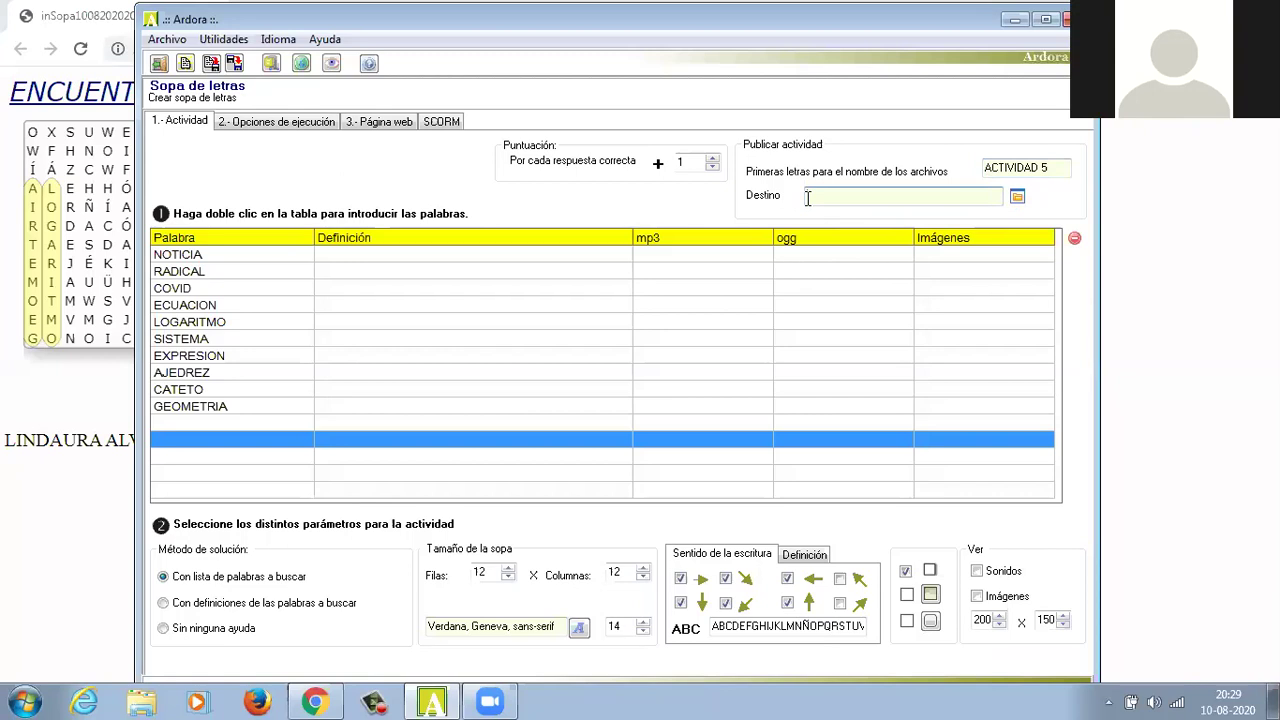
left_click(1016, 197)
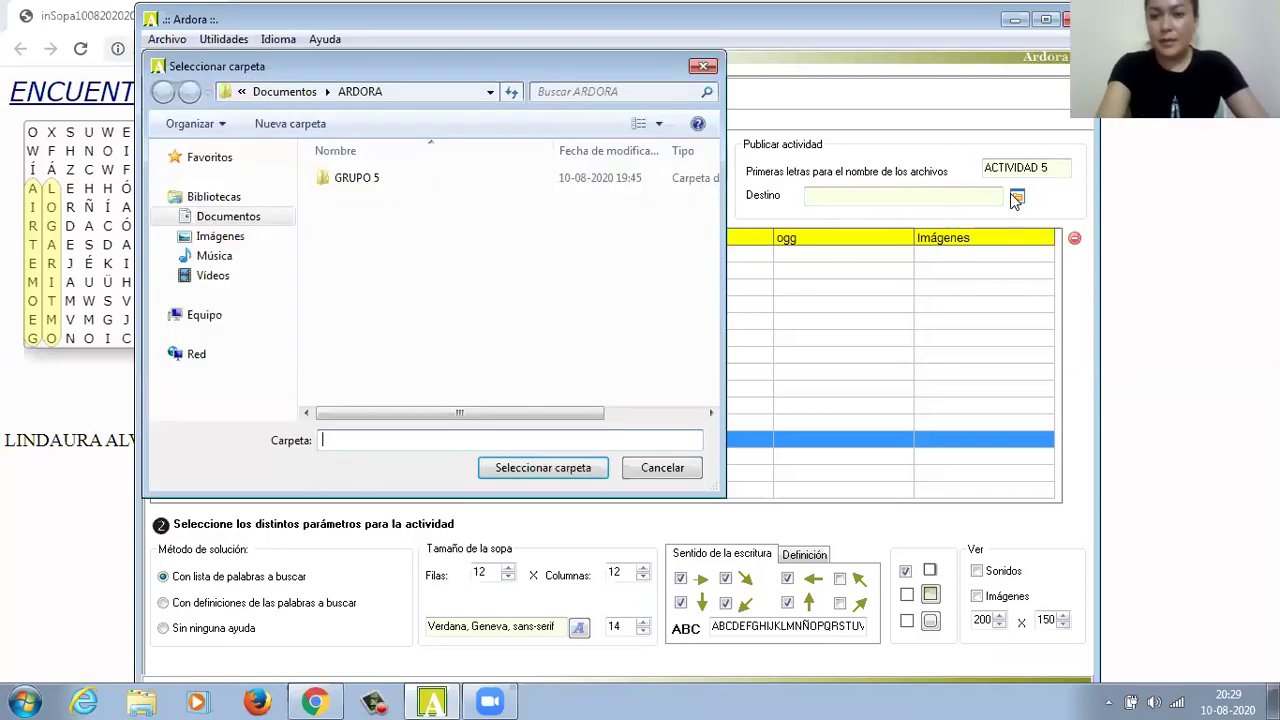
left_click(279, 222)
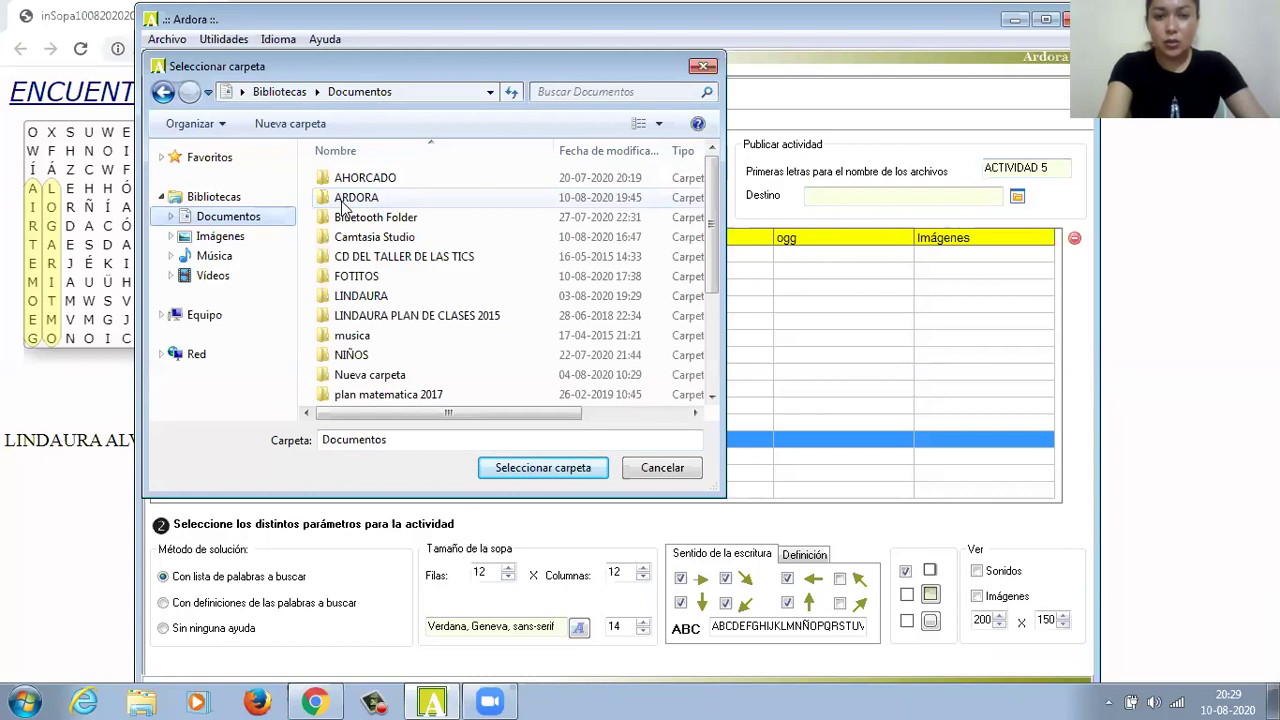
left_click(343, 201)
left_click(541, 468)
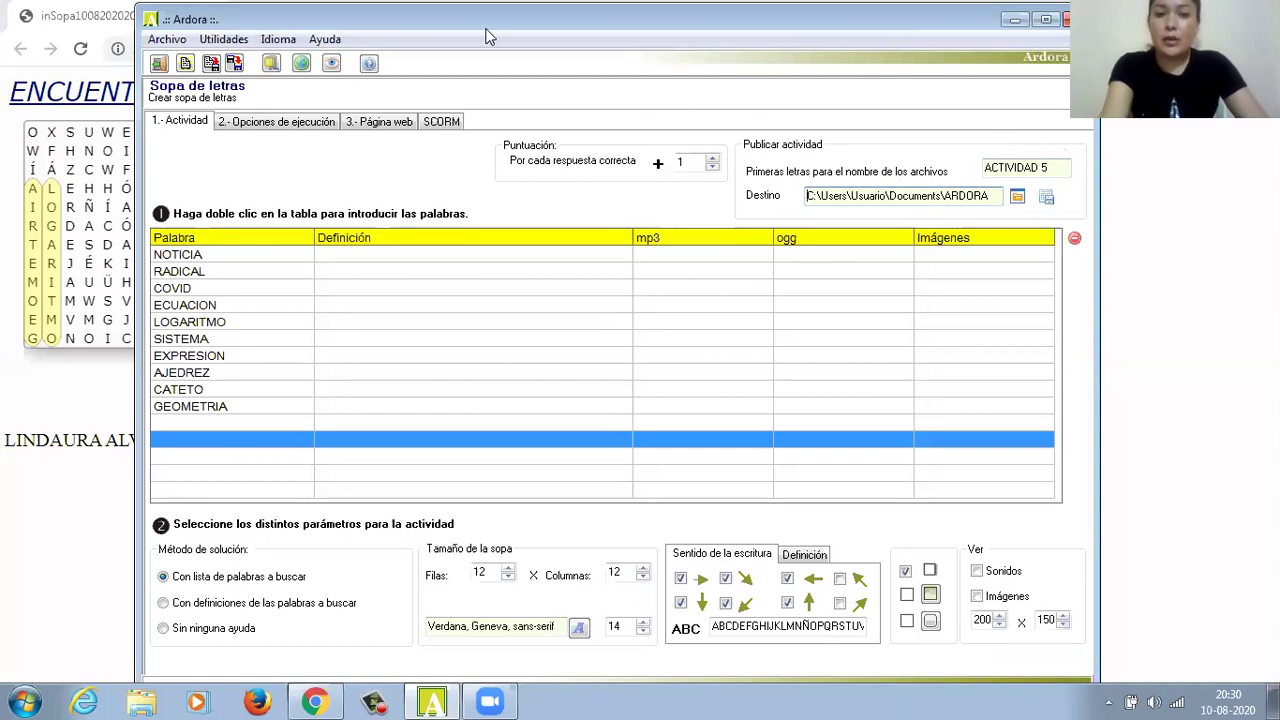
Step: Save the word search as an Ardora activity named ACTIVIDAD 5 in the ARDORA folder
left_click(168, 40)
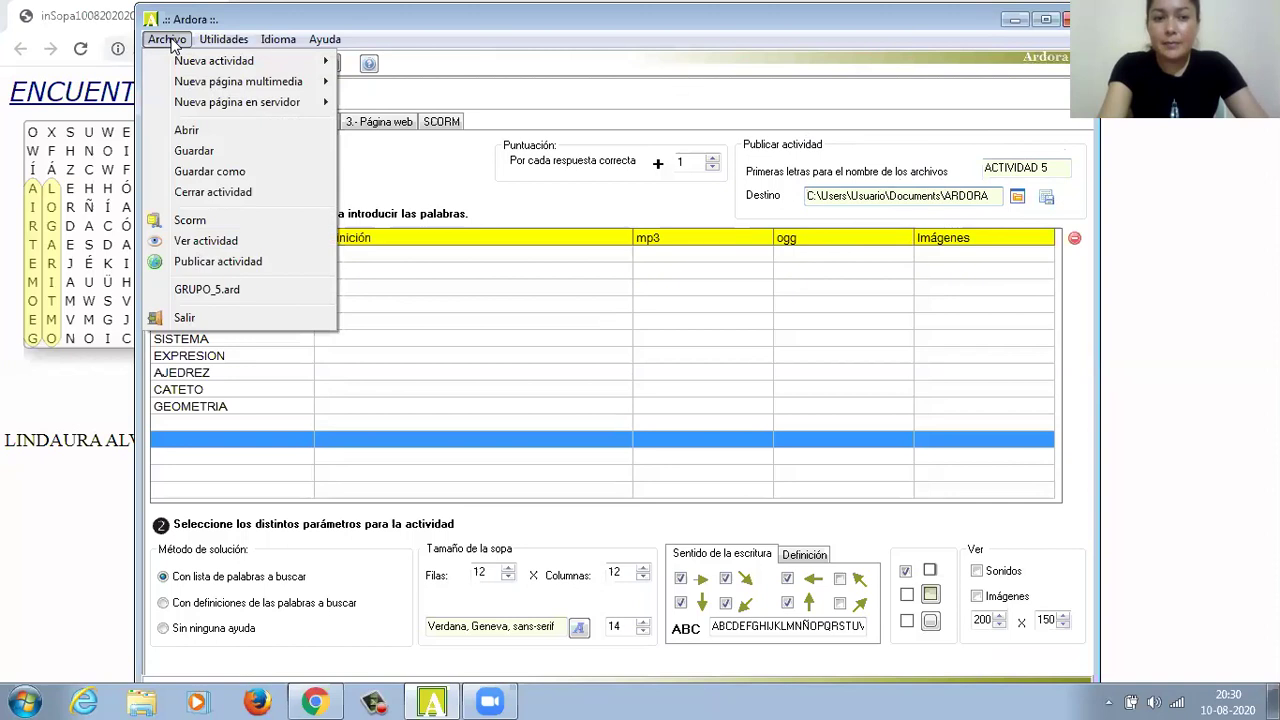
left_click(199, 172)
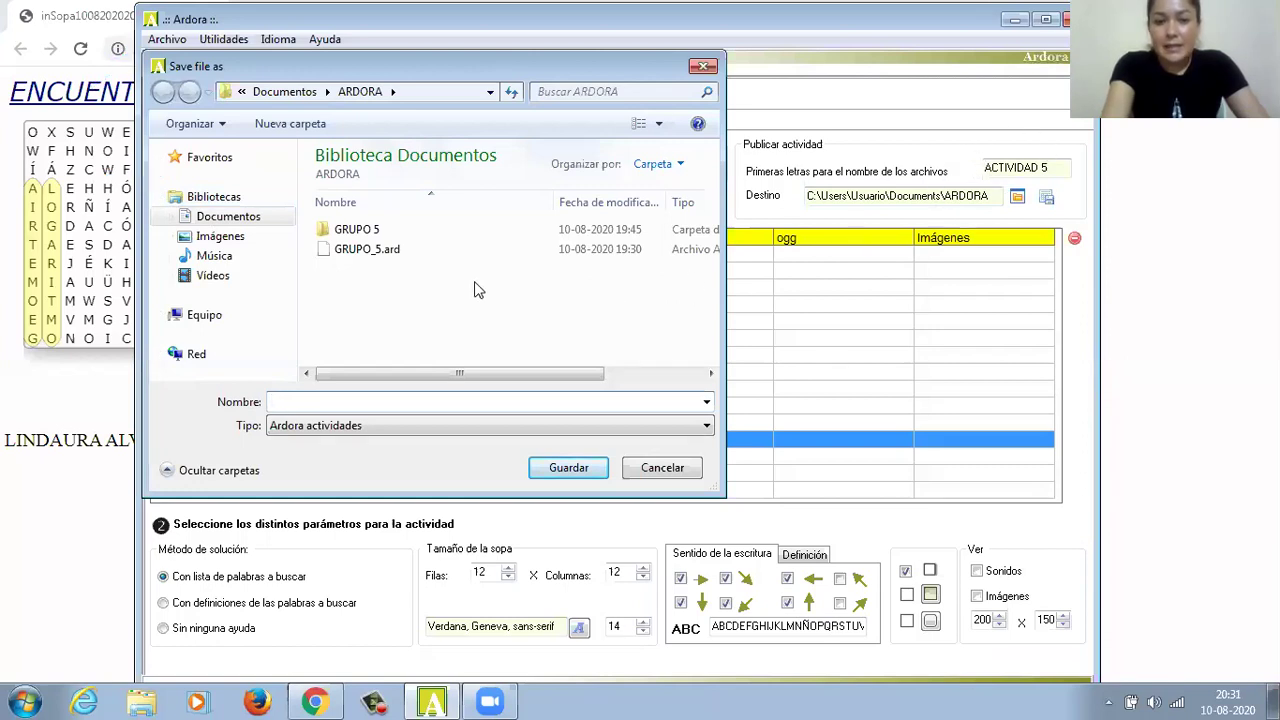
type("ACTIVIDAD 5")
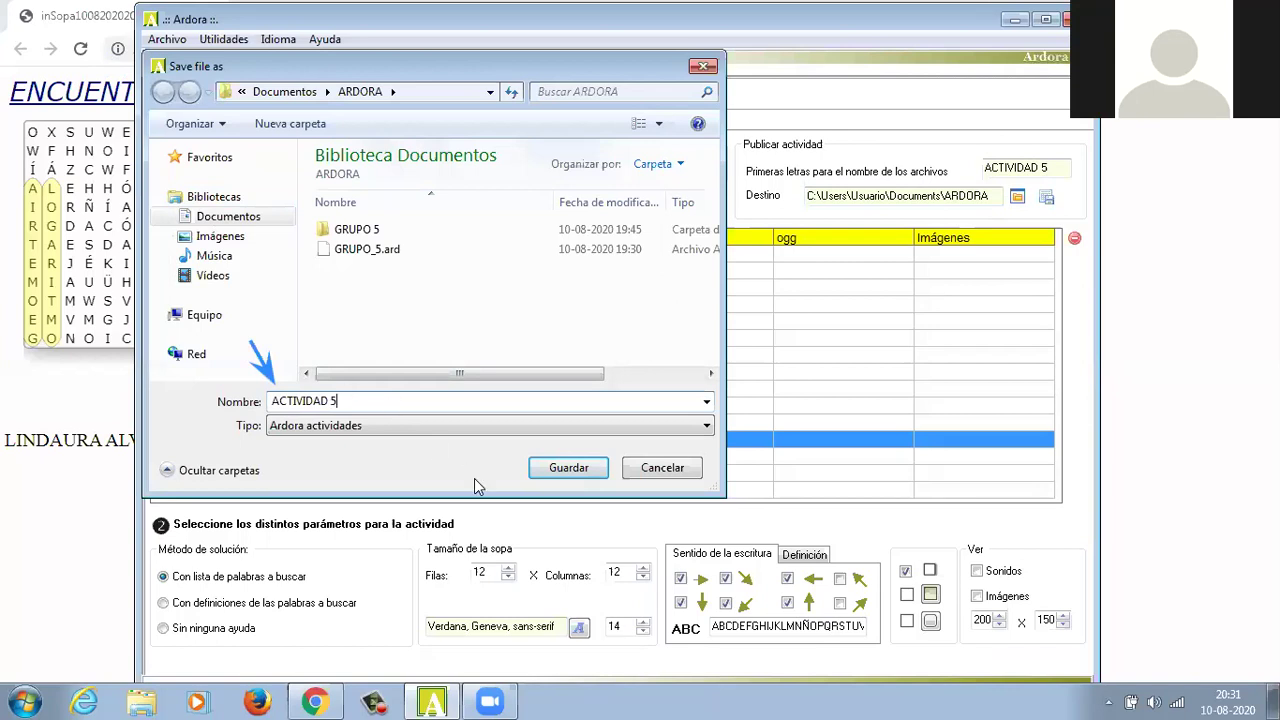
left_click(553, 475)
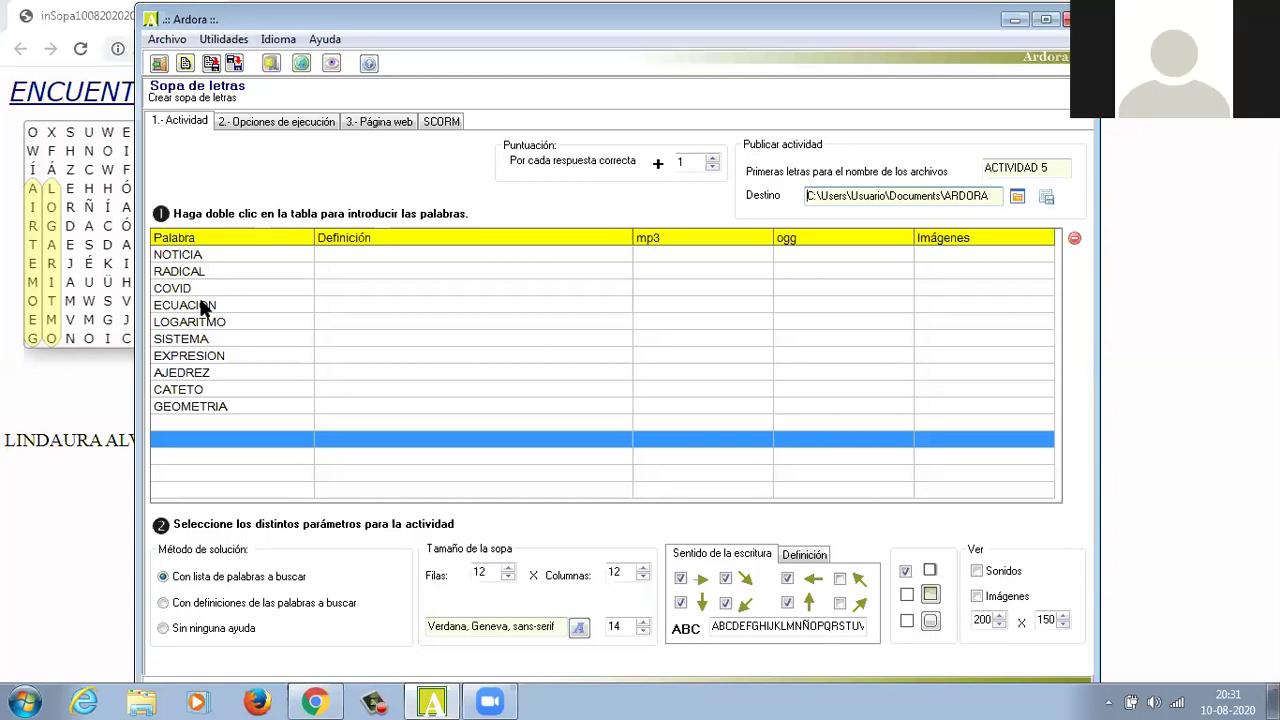
Step: Export the word search as a SCORM zip package named ACTIVIDAD 5 in the ARDORA folder
left_click(172, 42)
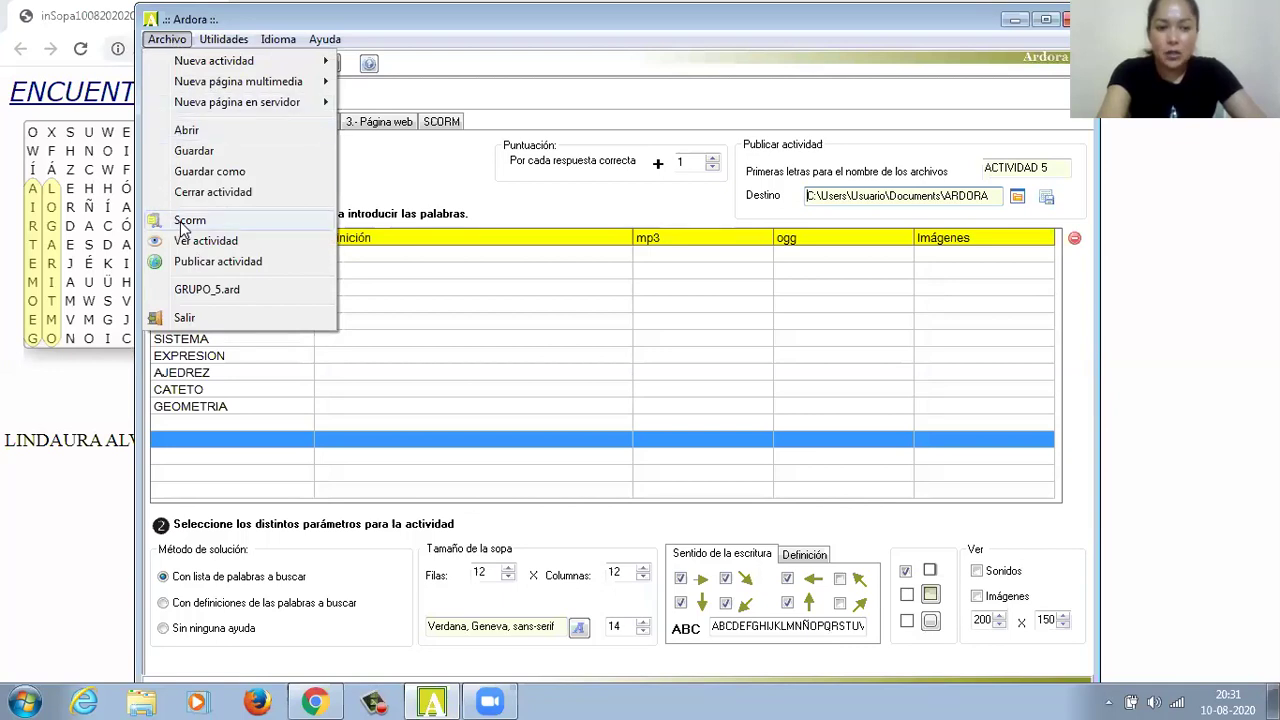
left_click(192, 222)
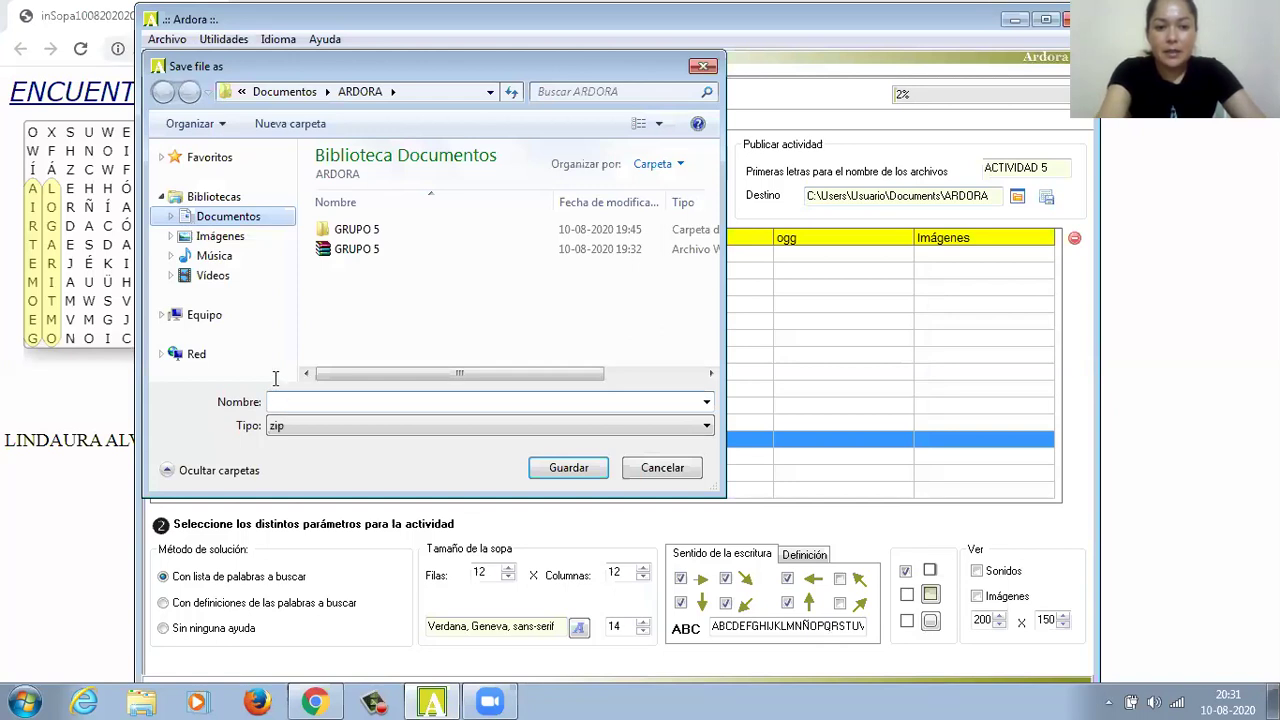
type("ACTI")
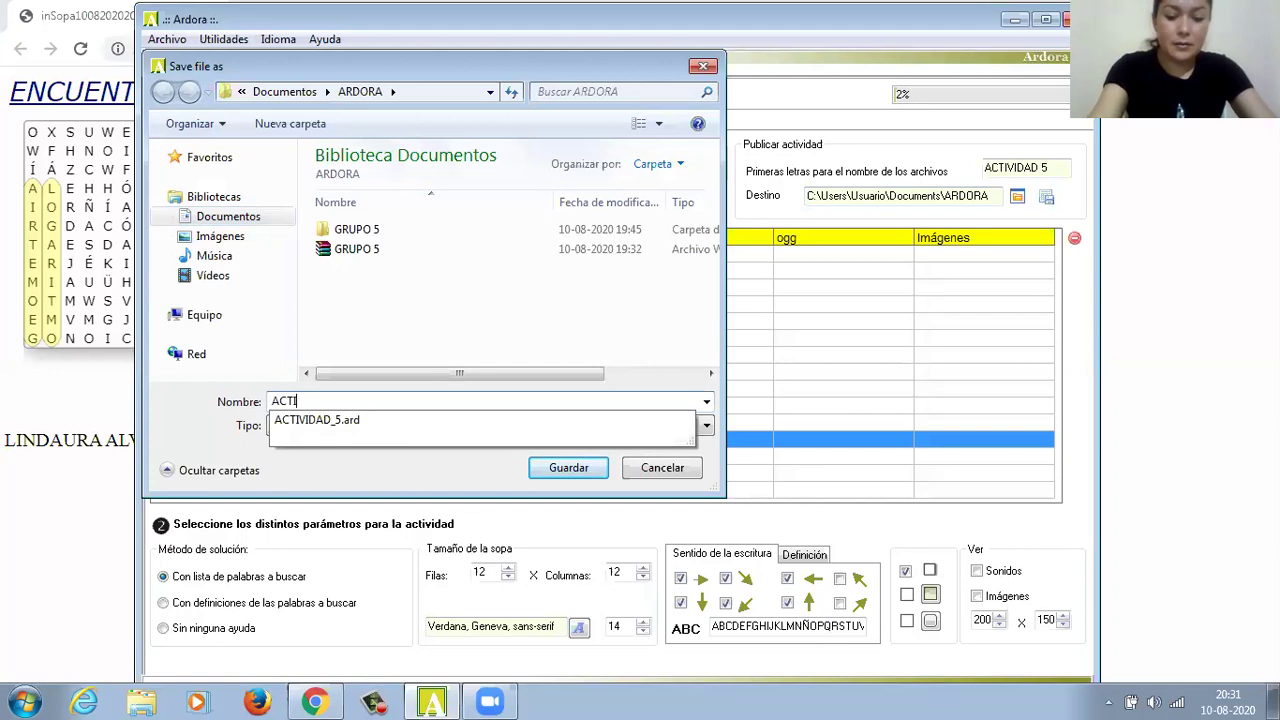
type("VIDAD")
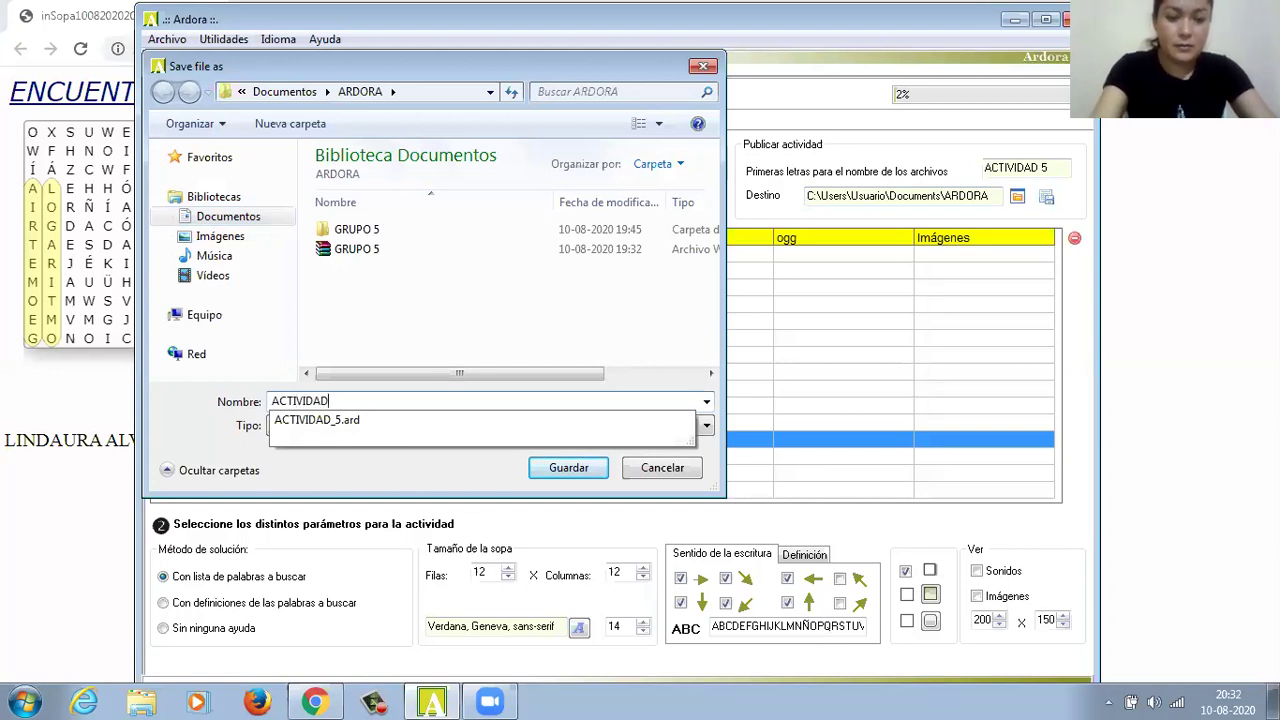
key("Escape")
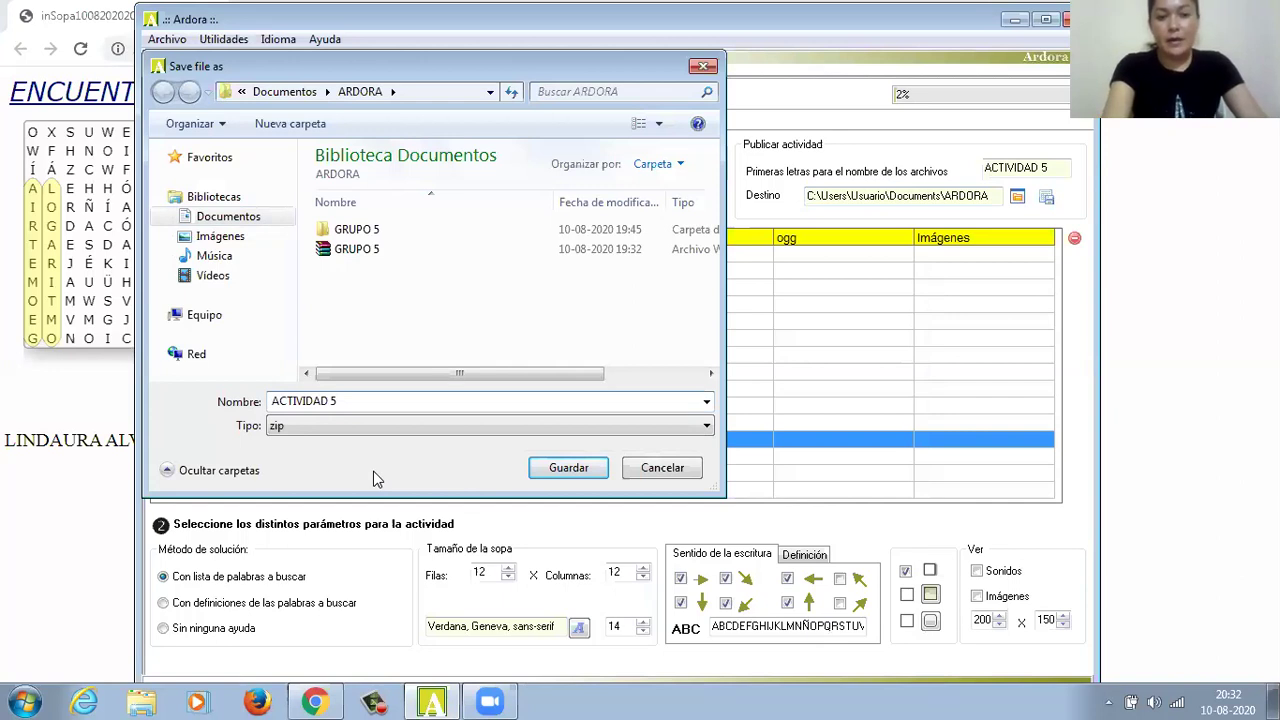
left_click(550, 467)
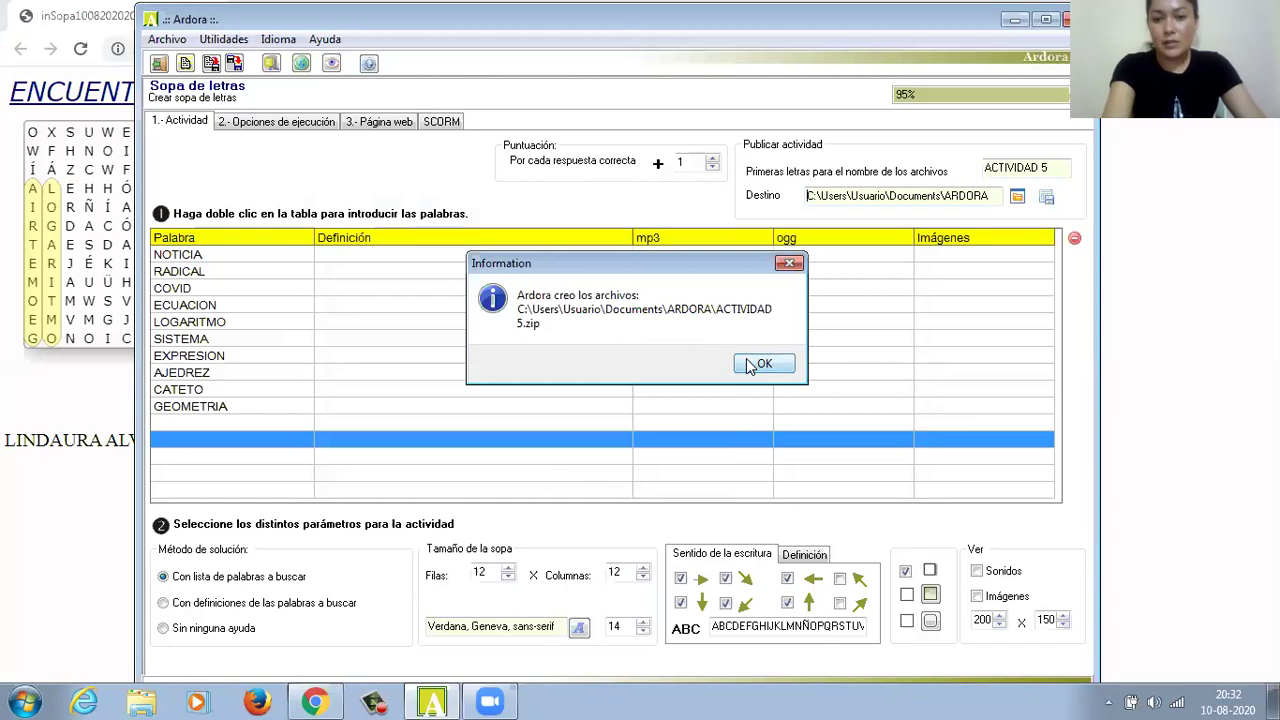
left_click(757, 363)
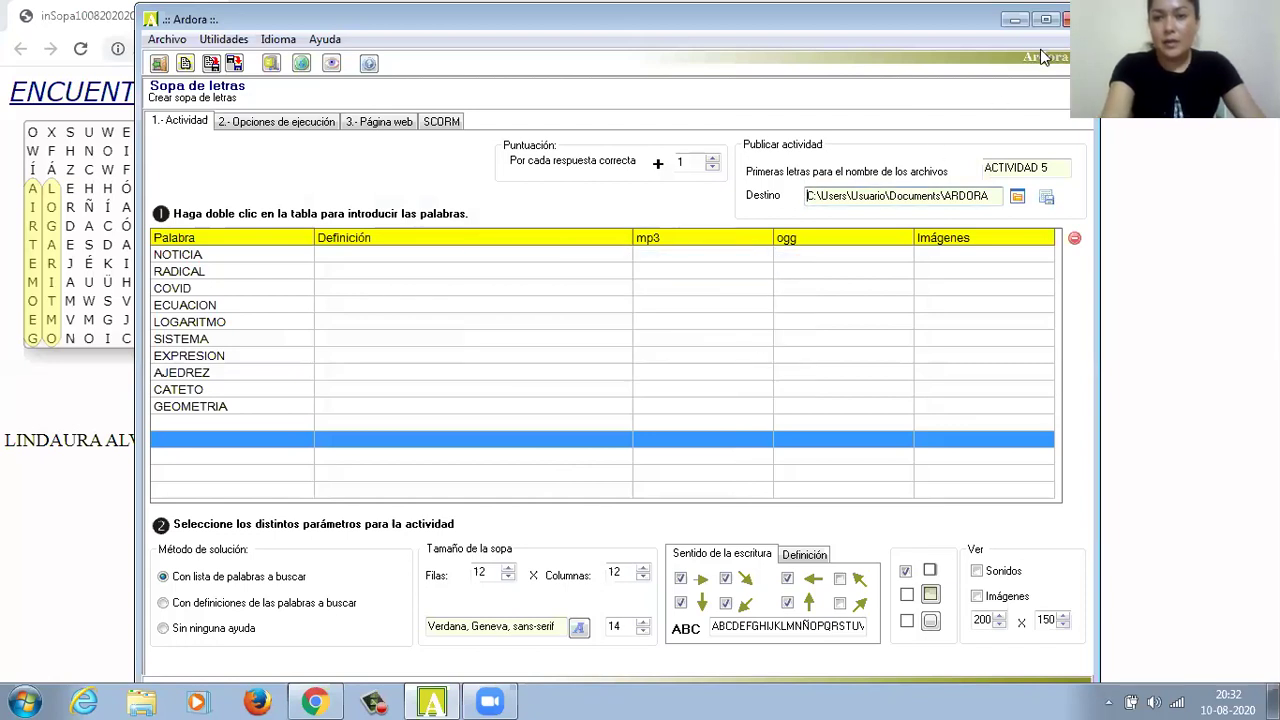
Step: Leave Ardora and the word search preview, and open Google Drive in a new Chrome window
key("alt+Tab")
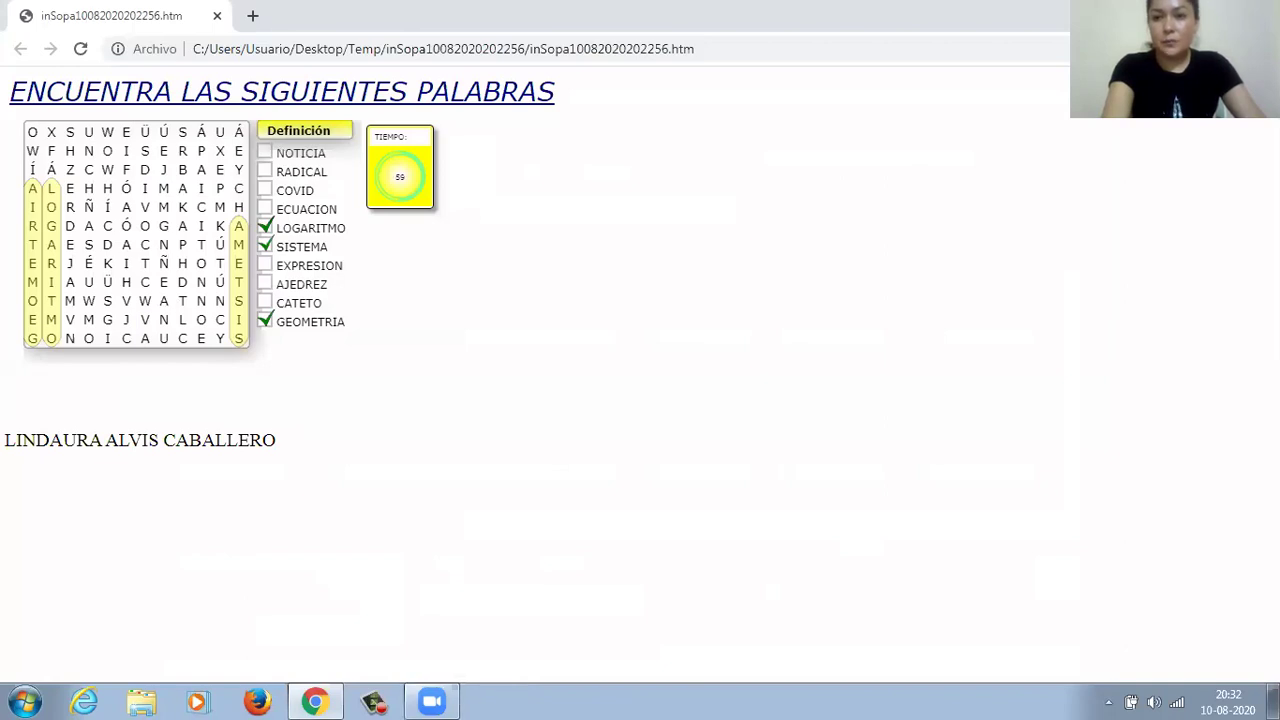
key("super+d")
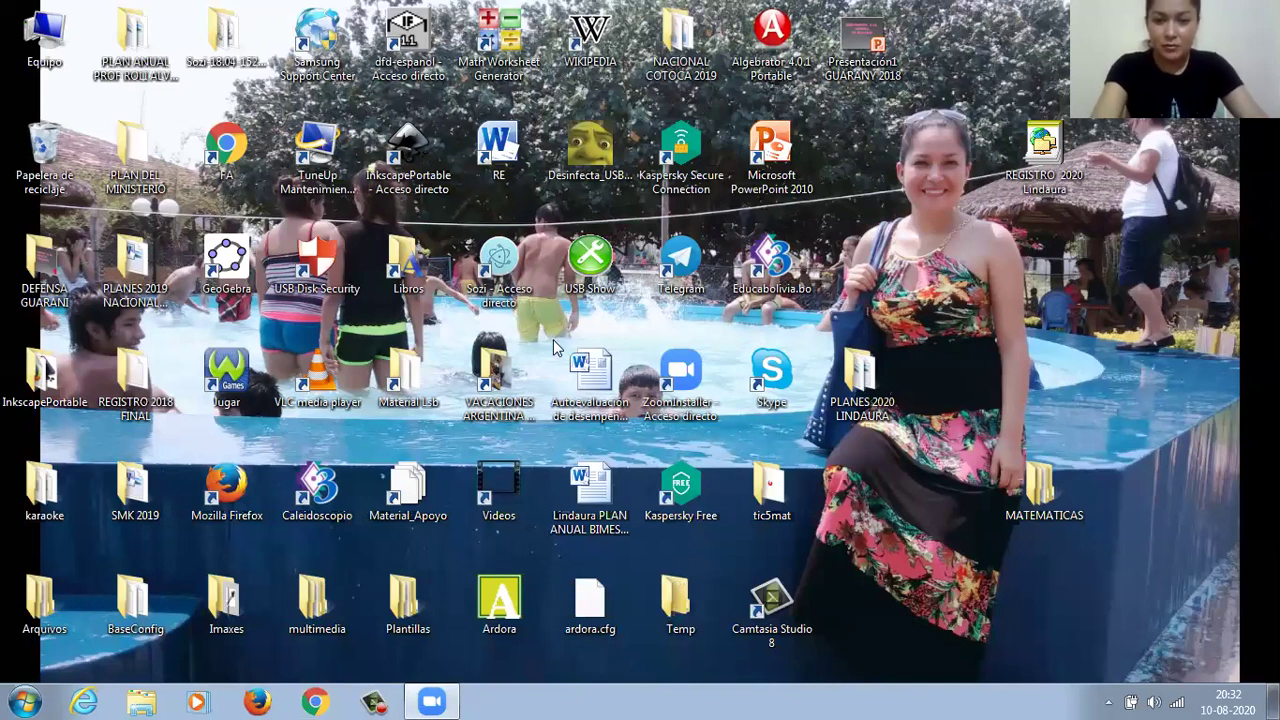
left_click(313, 700)
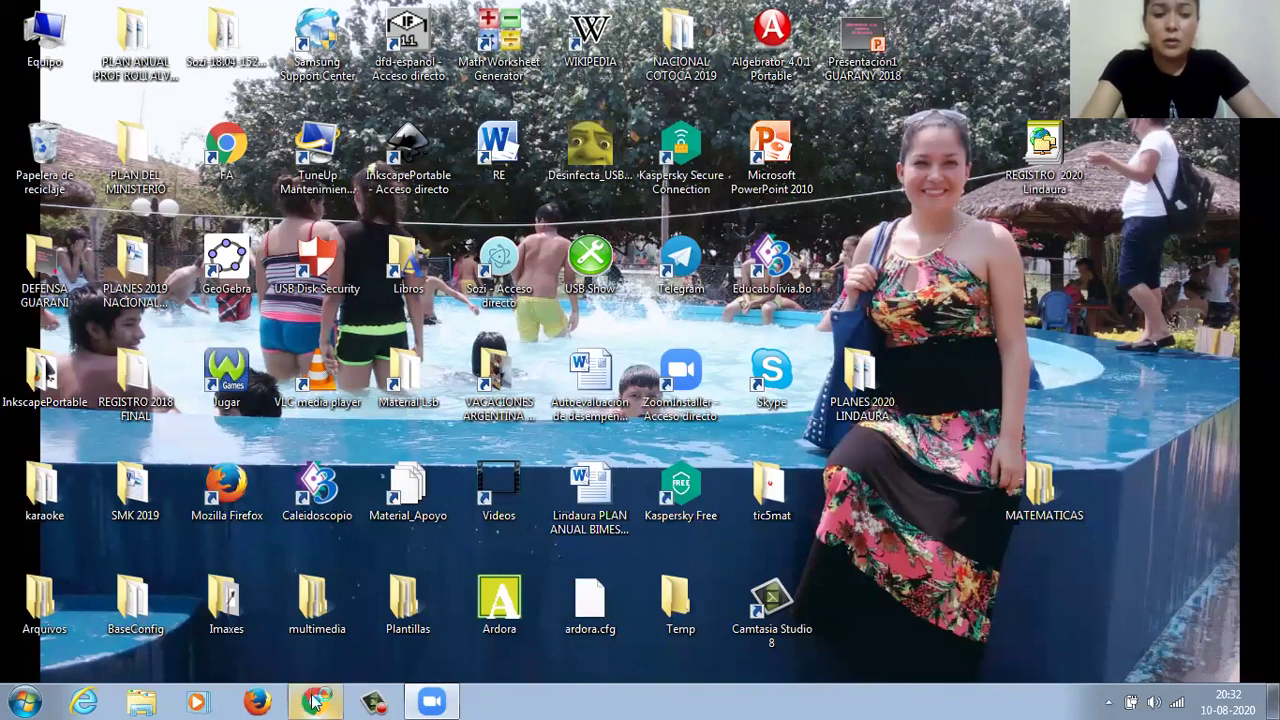
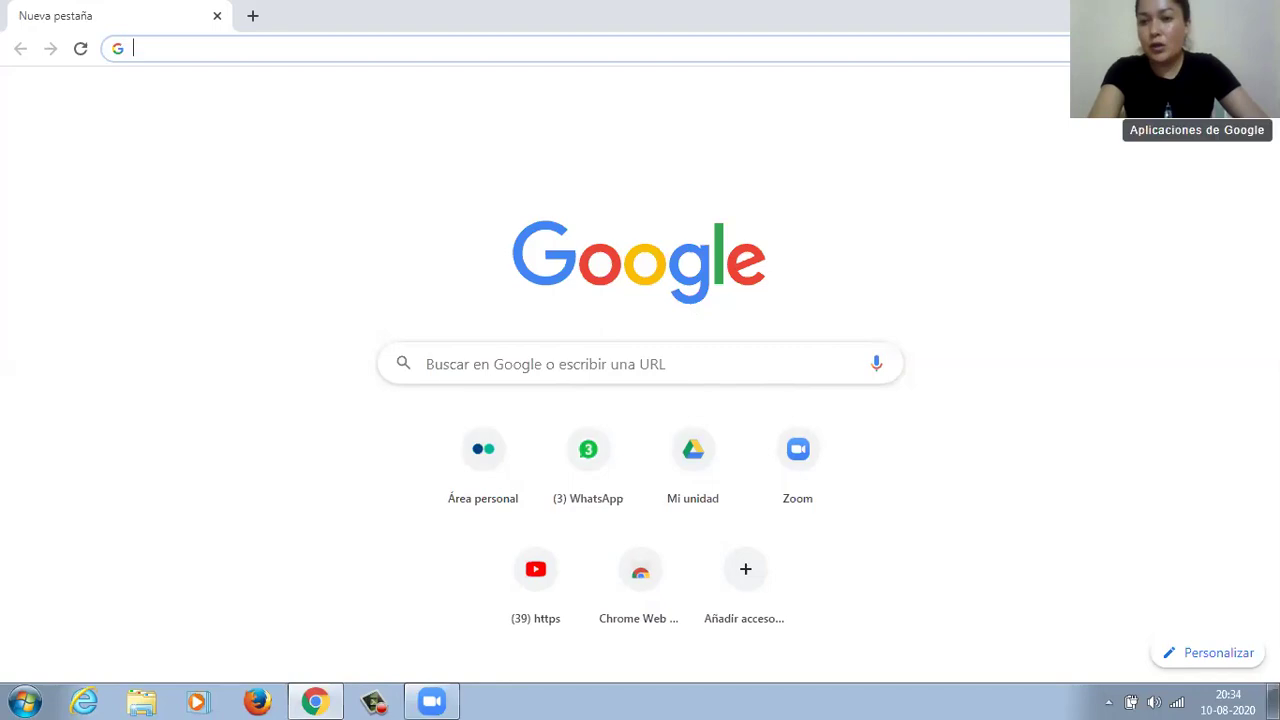
left_click(1217, 103)
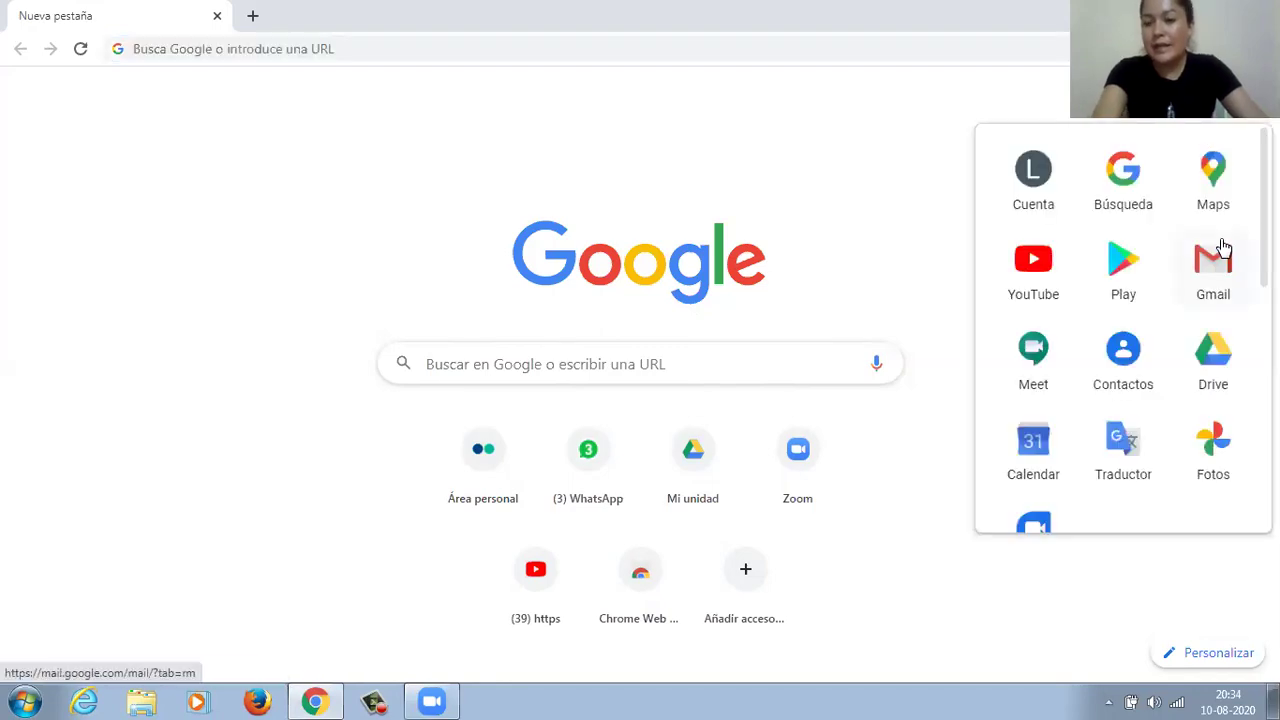
left_click(1210, 360)
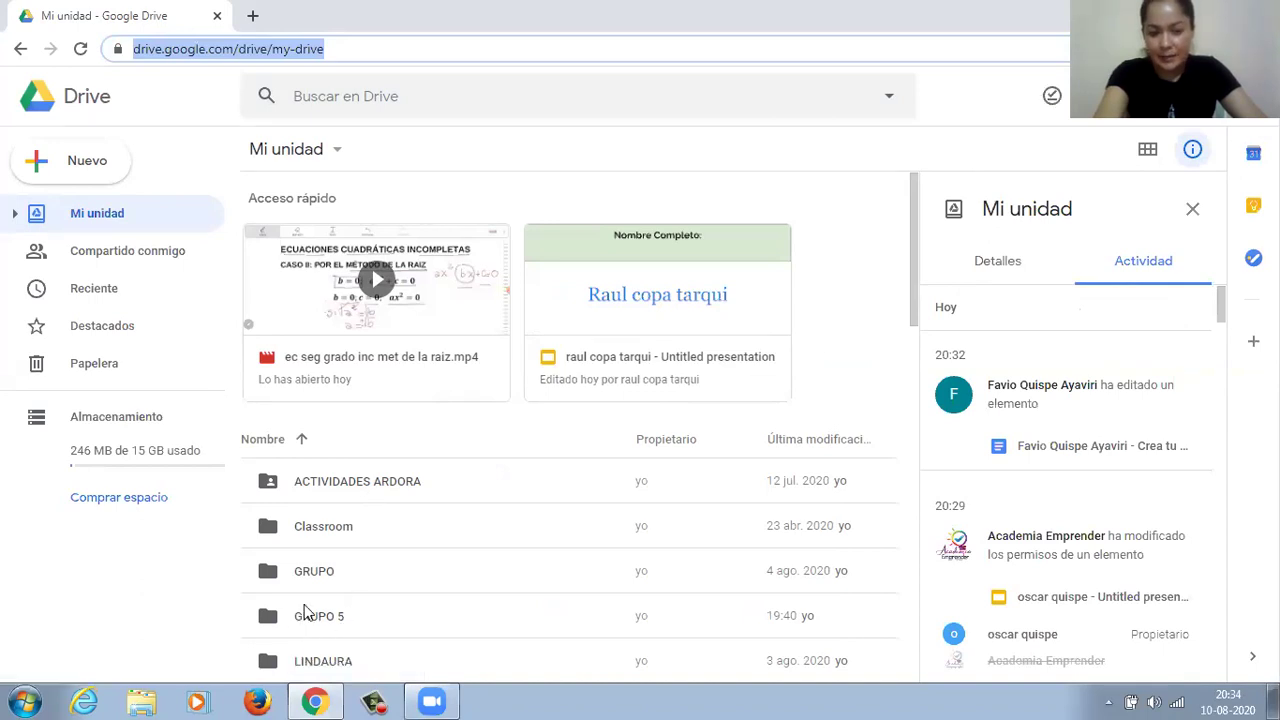
Step: Open the GRUPO 5 subfolder inside the GRUPO 5 folder in Mi unidad
double_click(357, 618)
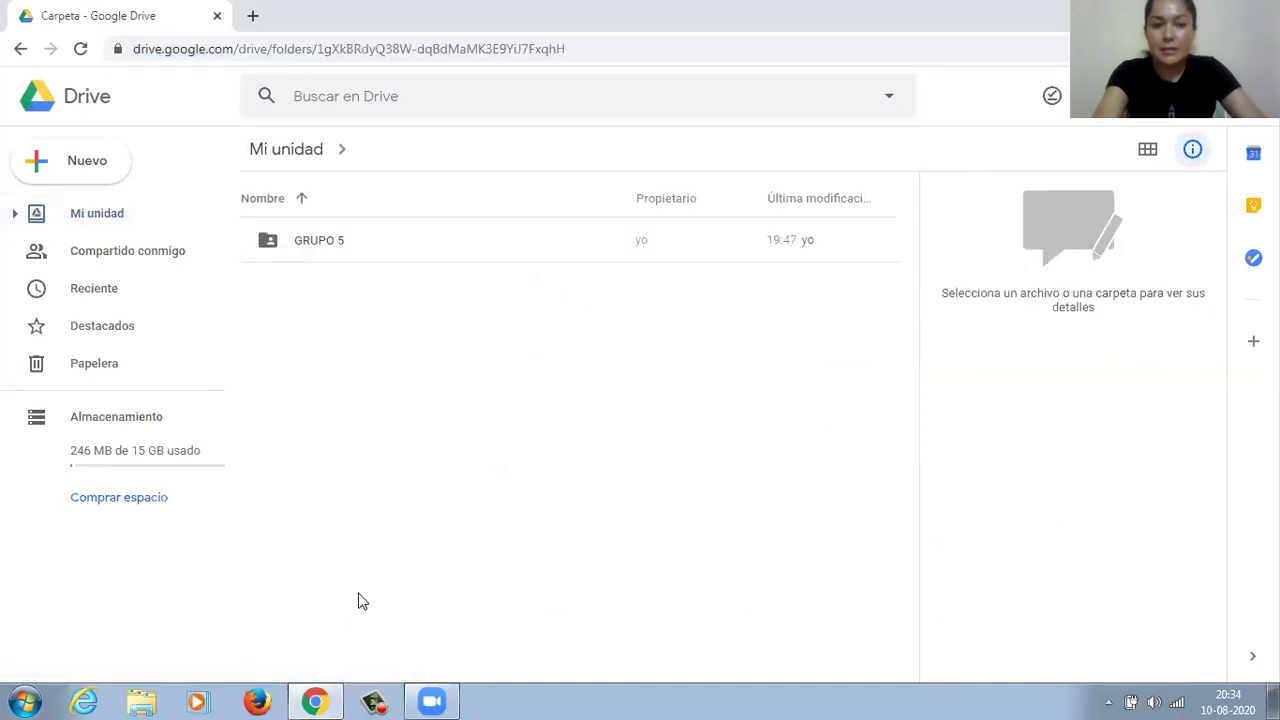
left_click(403, 224)
double_click(405, 240)
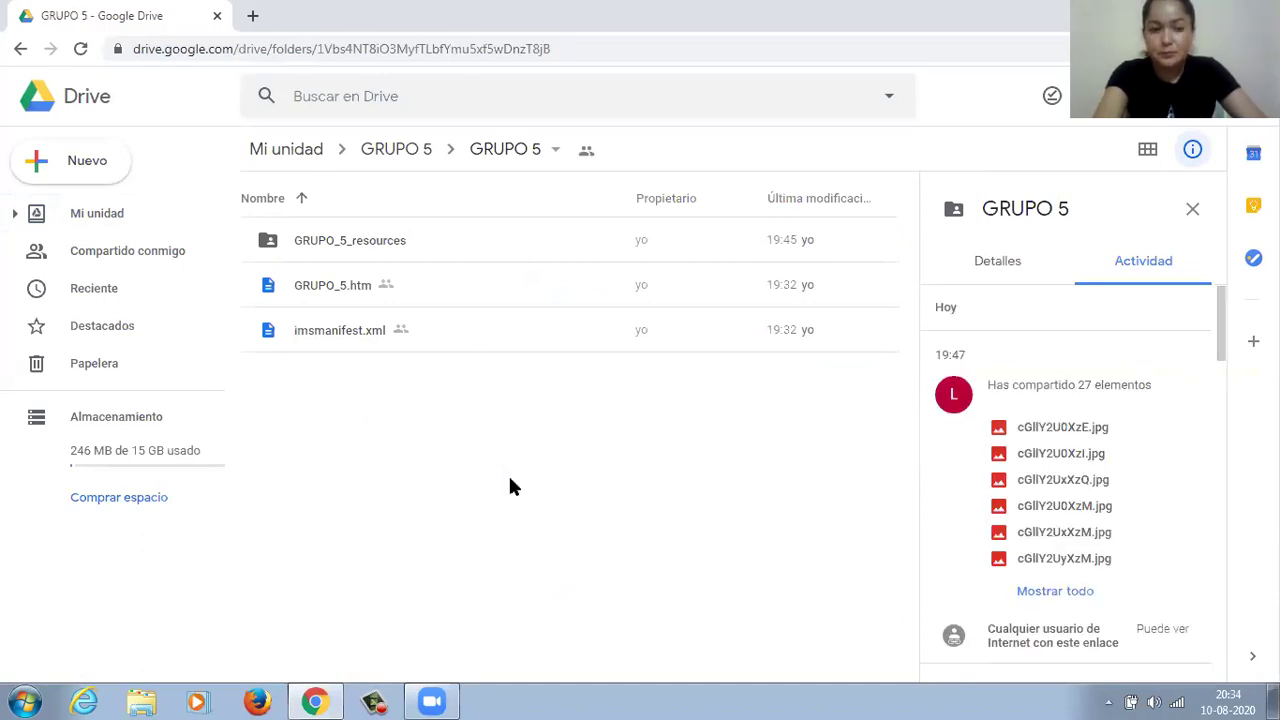
Step: Browse to the ARDORA folder in the Documents library using Windows Explorer
left_click(141, 701)
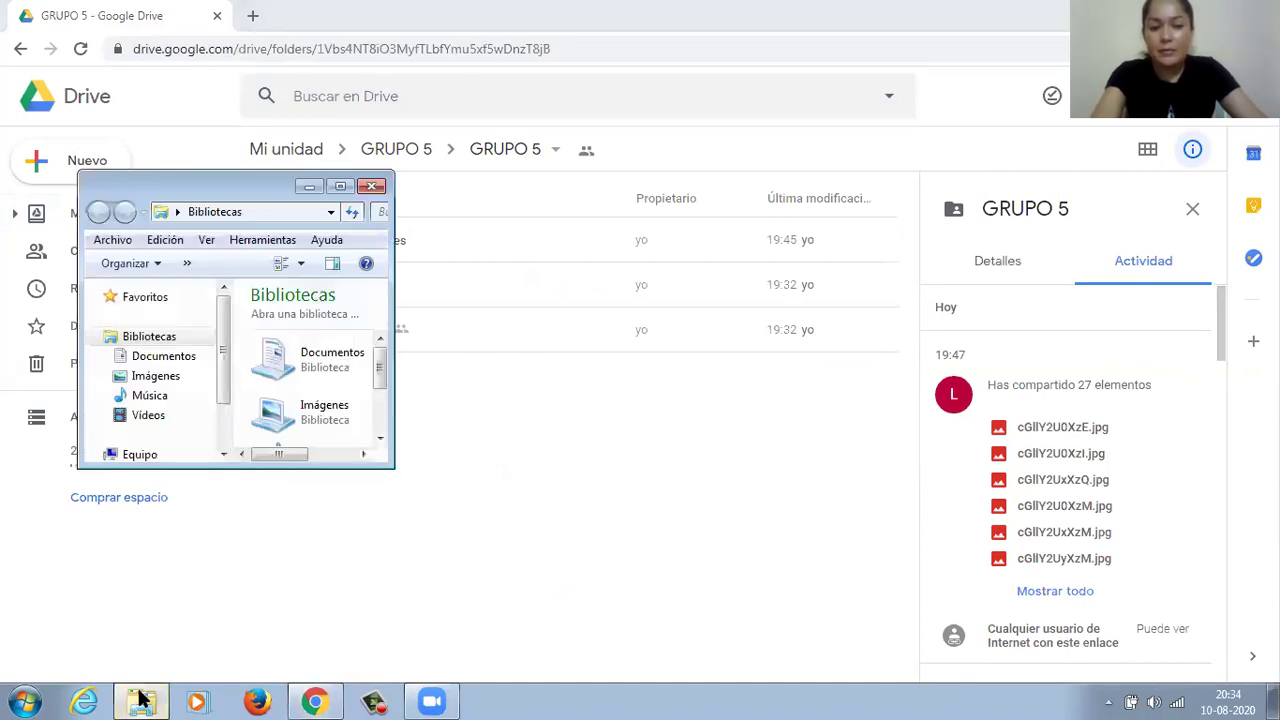
left_click(160, 357)
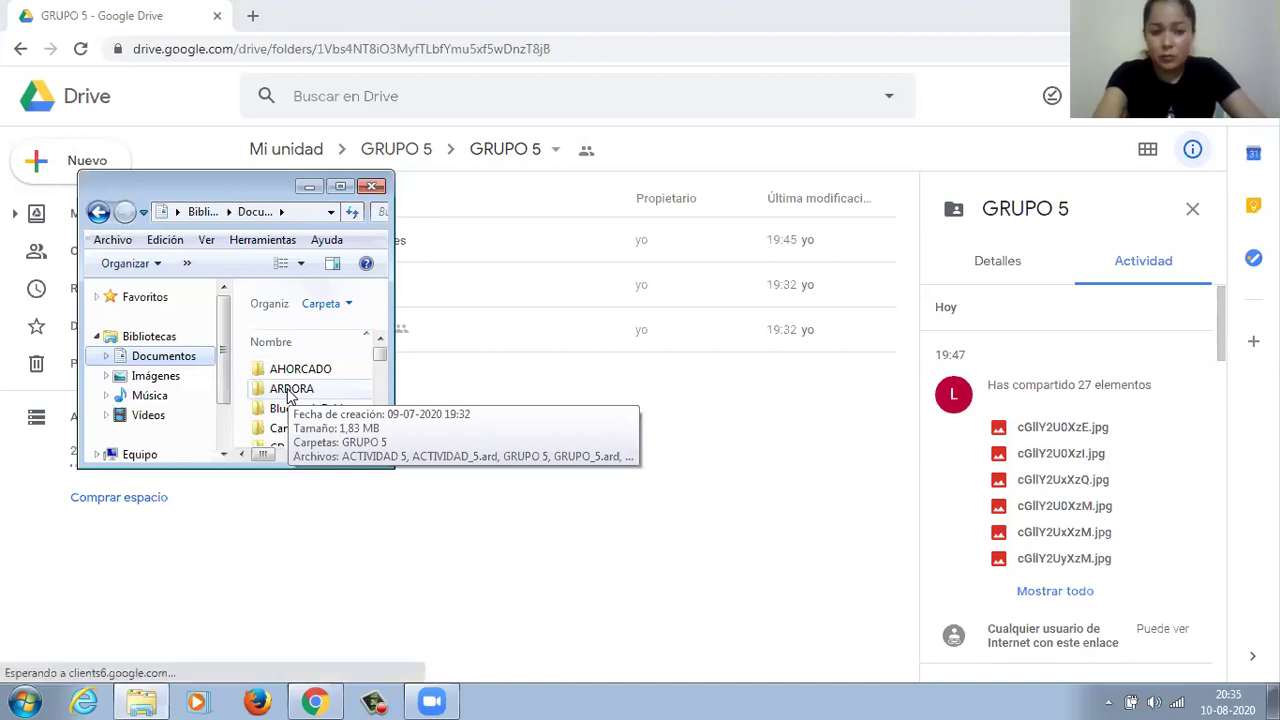
double_click(290, 390)
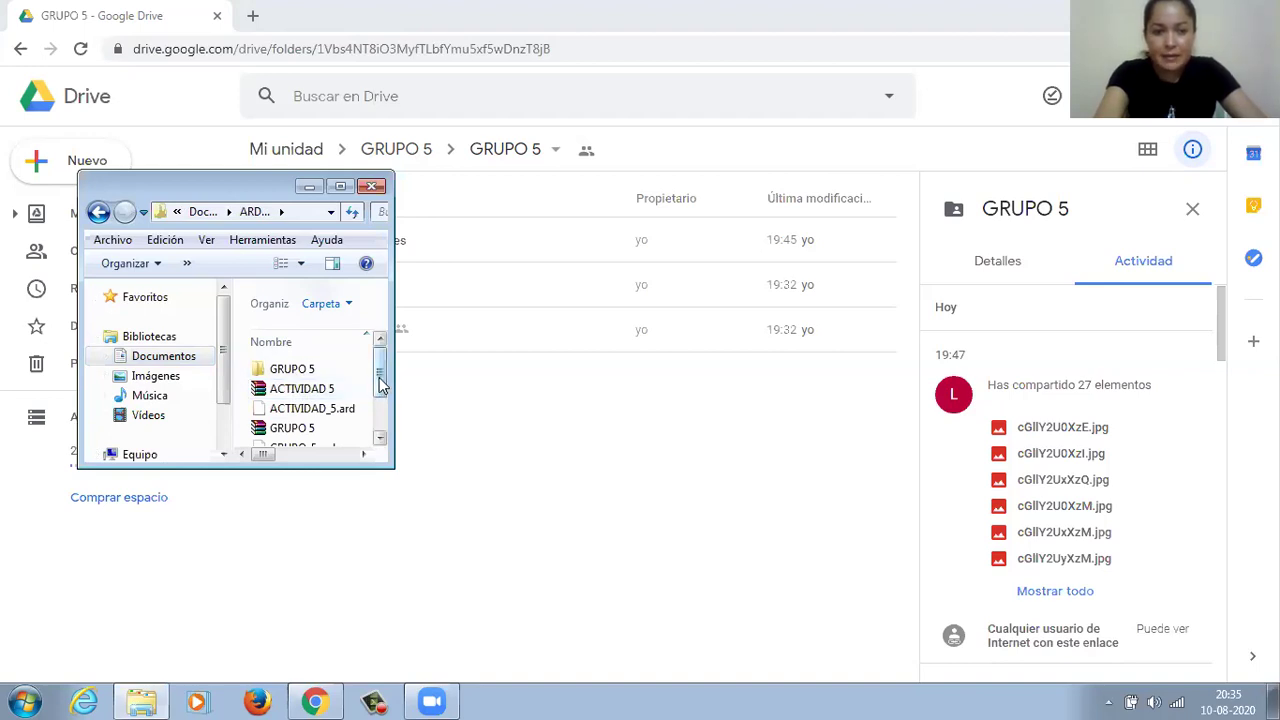
left_click_drag(380, 385, 380, 393)
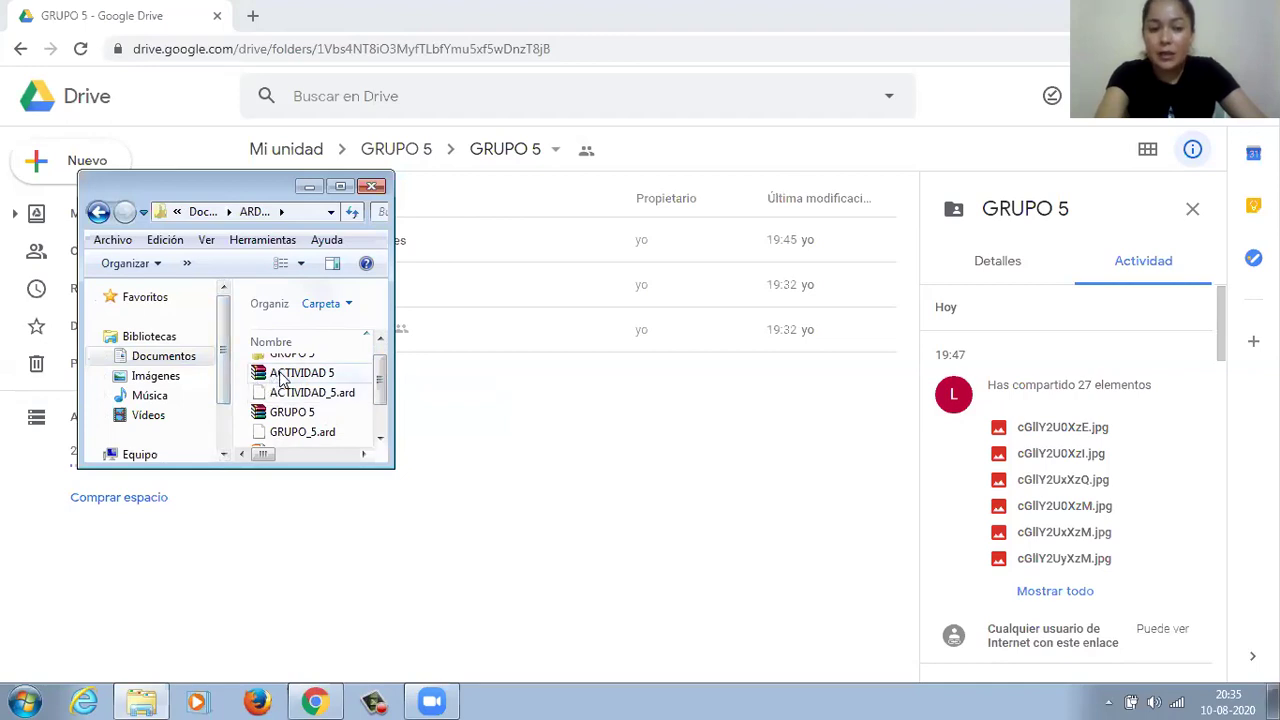
Step: Extract the ACTIVIDAD 5 zip with WinRAR into an ACTIVIDAD 5 folder inside the ARDORA folder, and close the archive
mouse_move(281, 378)
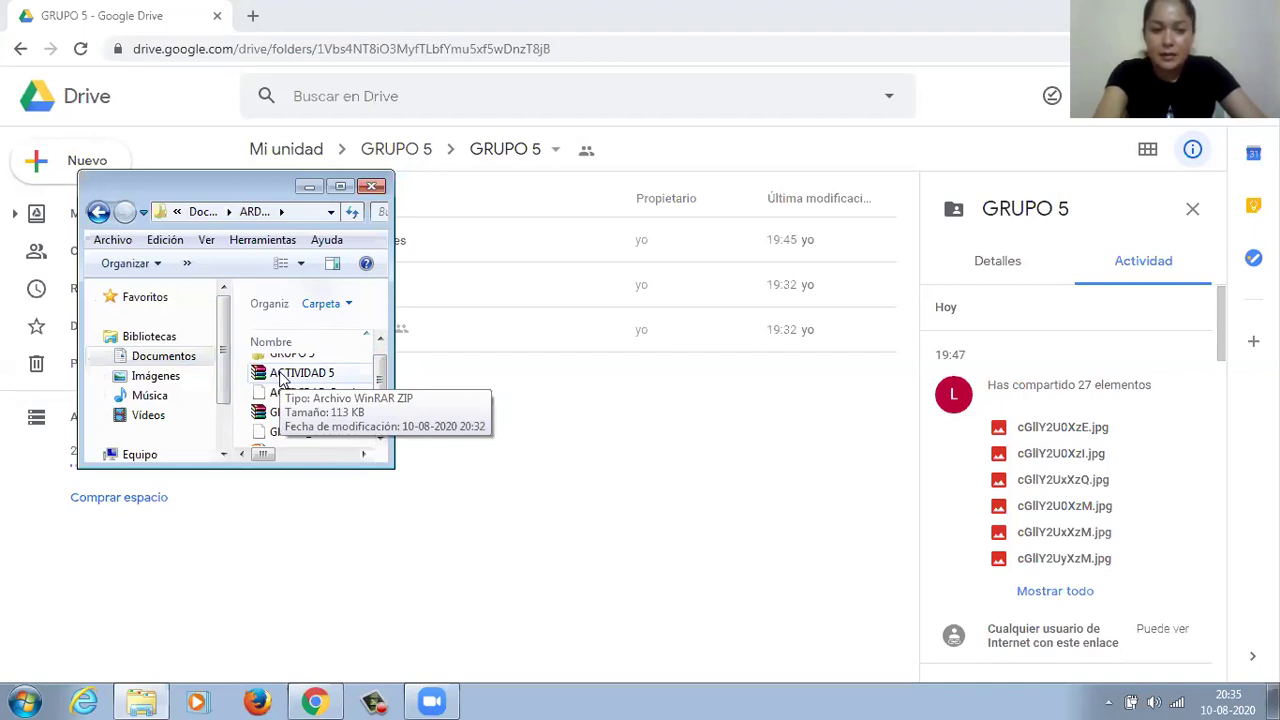
double_click(280, 376)
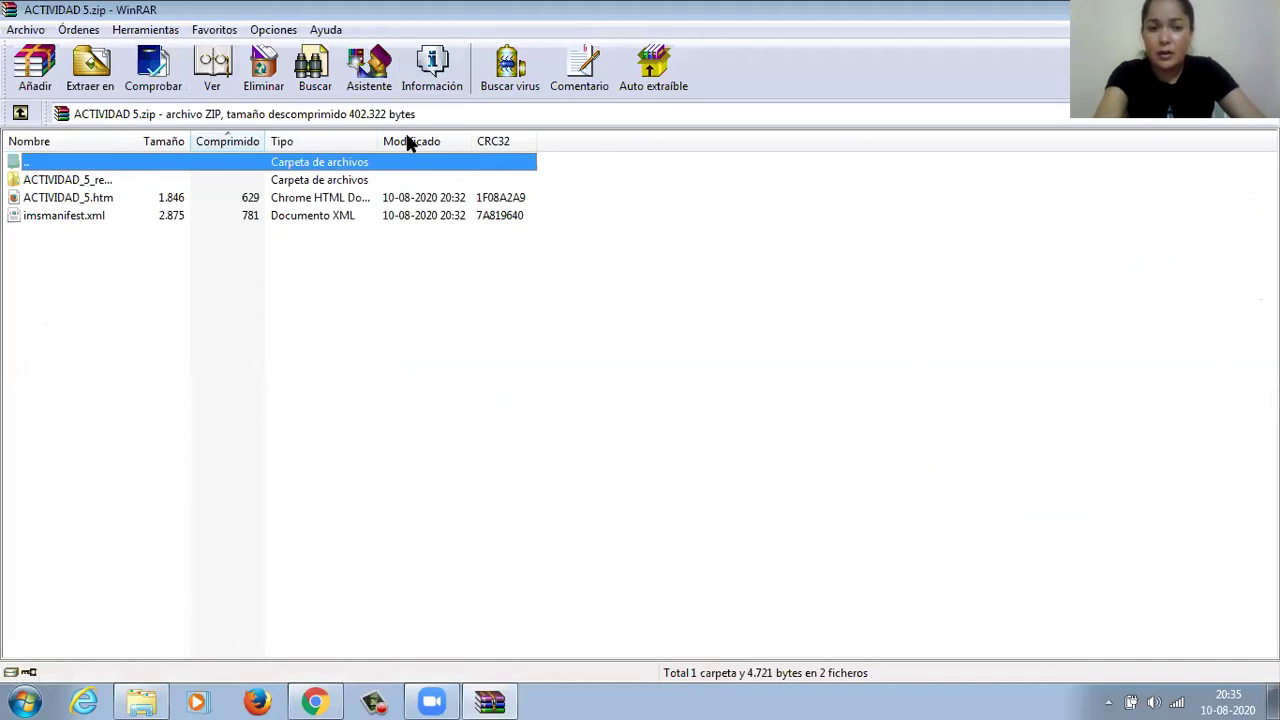
left_click(93, 62)
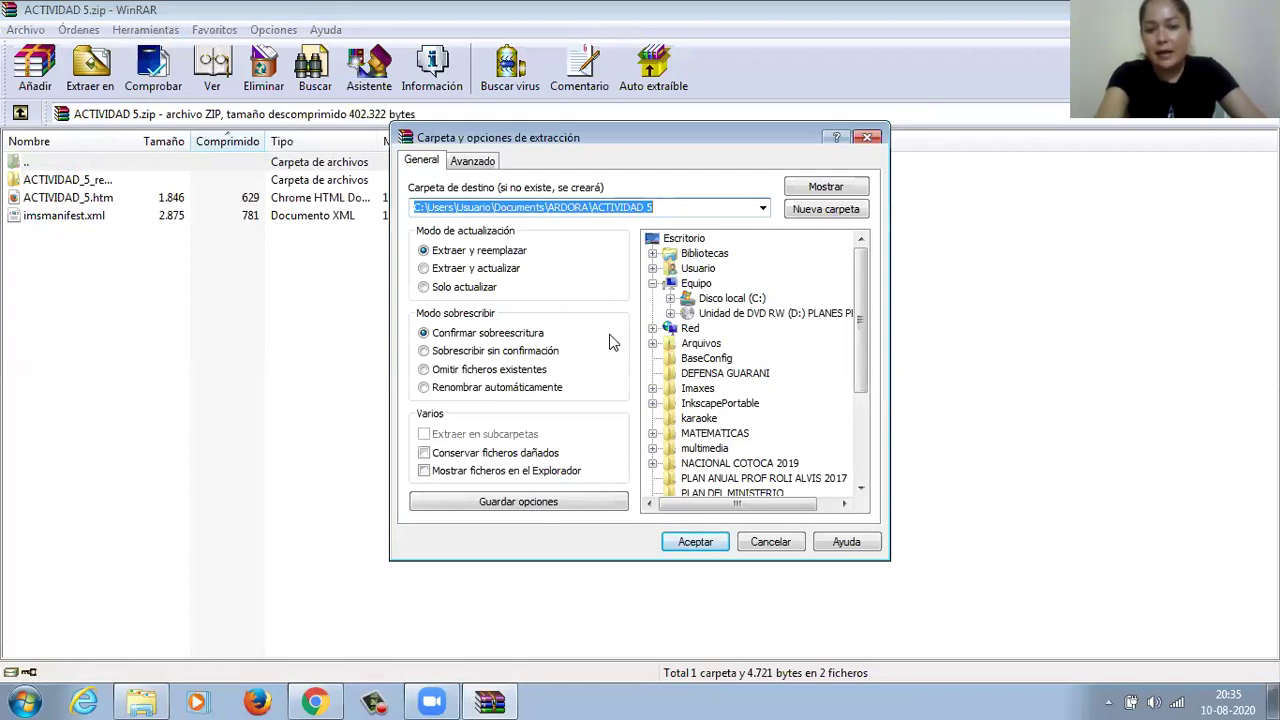
left_click(695, 544)
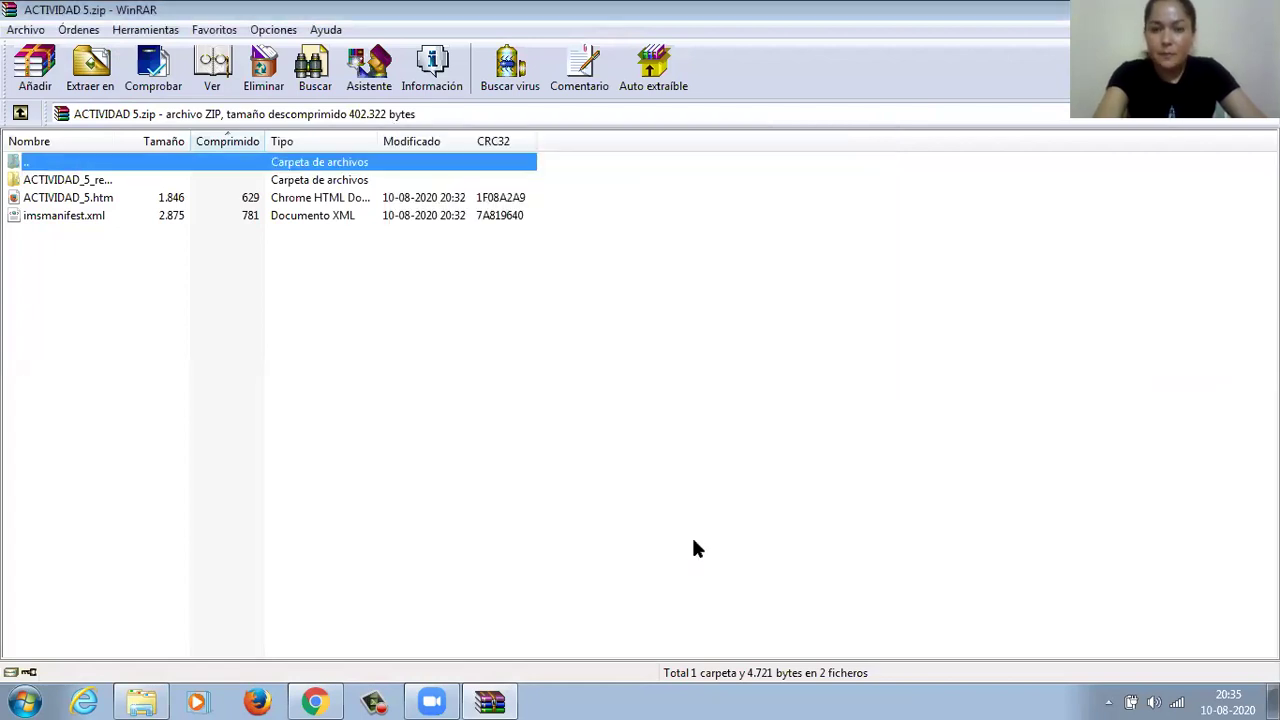
left_click(1264, 10)
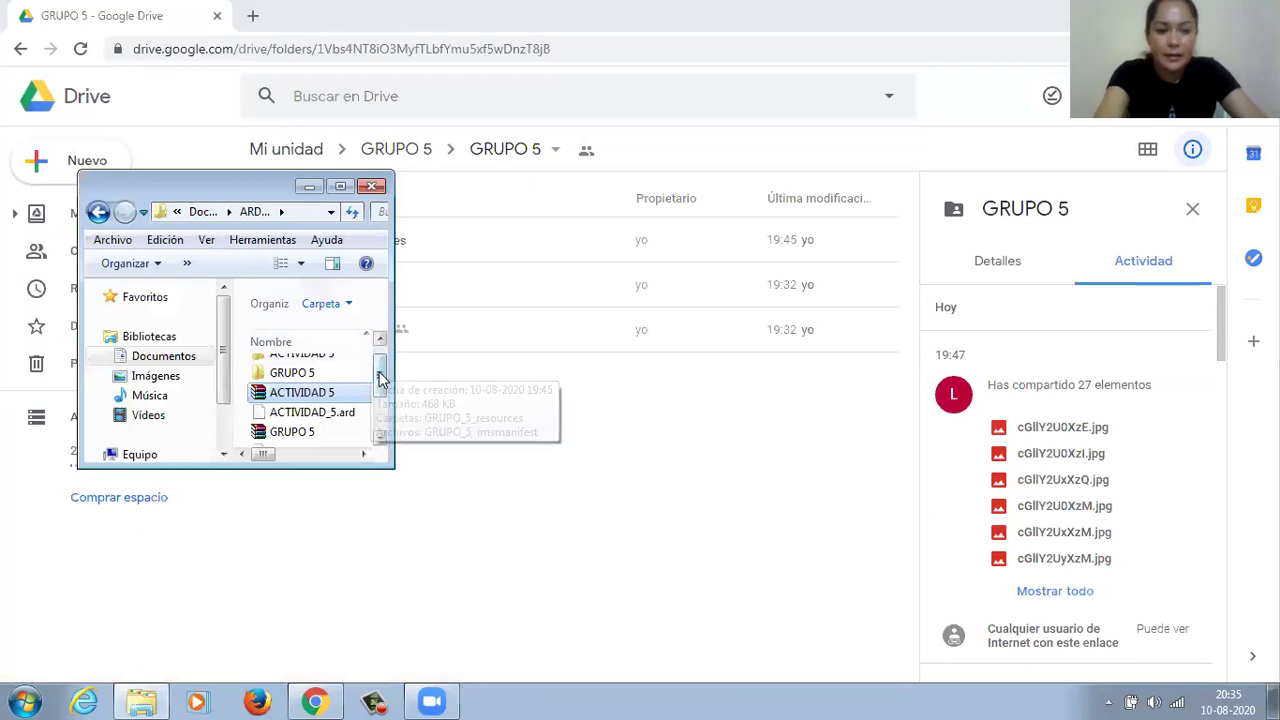
Step: Upload the extracted ACTIVIDAD 5 folder from ARDORA to the open GRUPO 5 subfolder in Google Drive
scroll(380, 378, "up", 1)
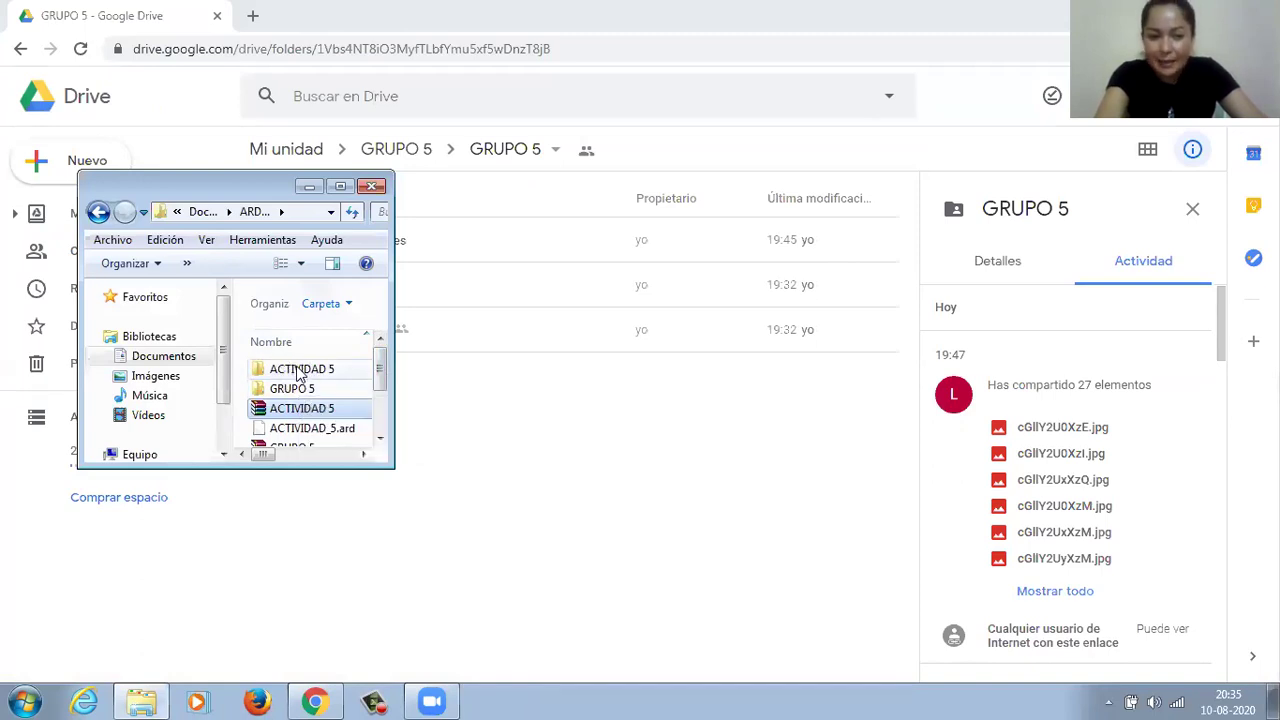
left_click(298, 373)
left_click_drag(298, 373, 422, 427)
left_click_drag(474, 470, 592, 612)
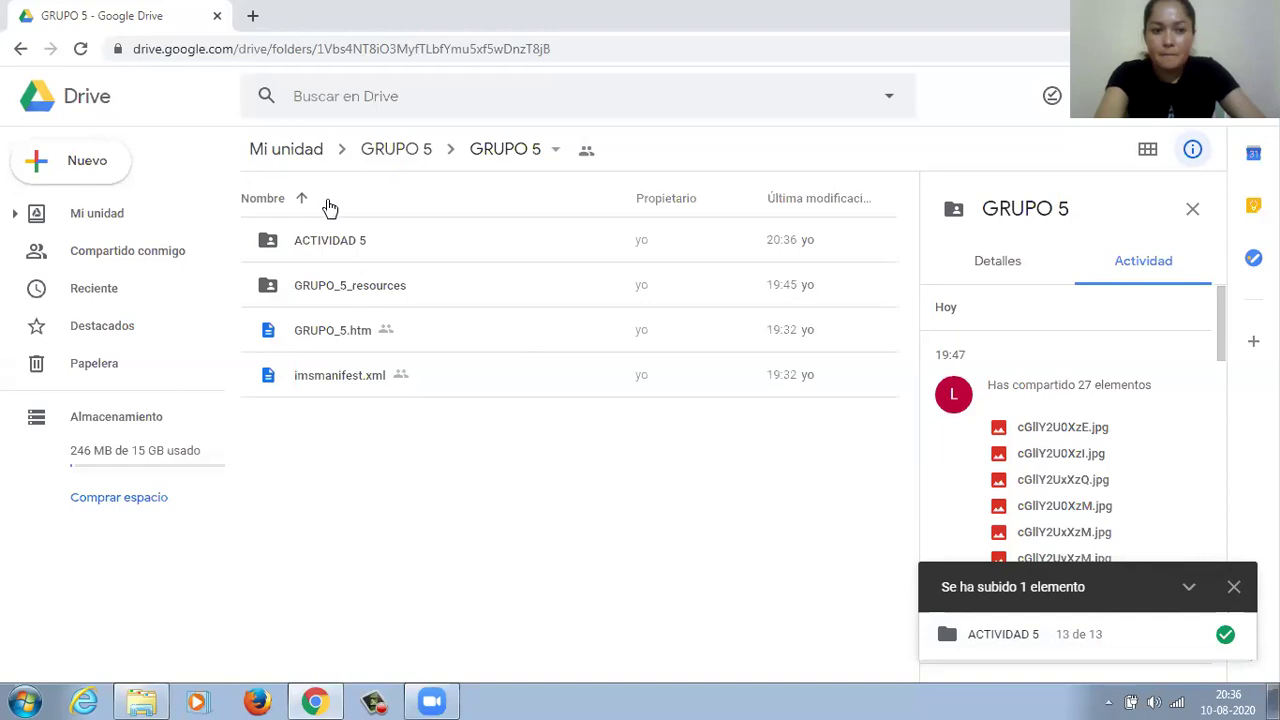
Step: Get a shareable link for the ACTIVIDAD 5 folder in Drive, giving anyone with the link reader access
right_click(360, 248)
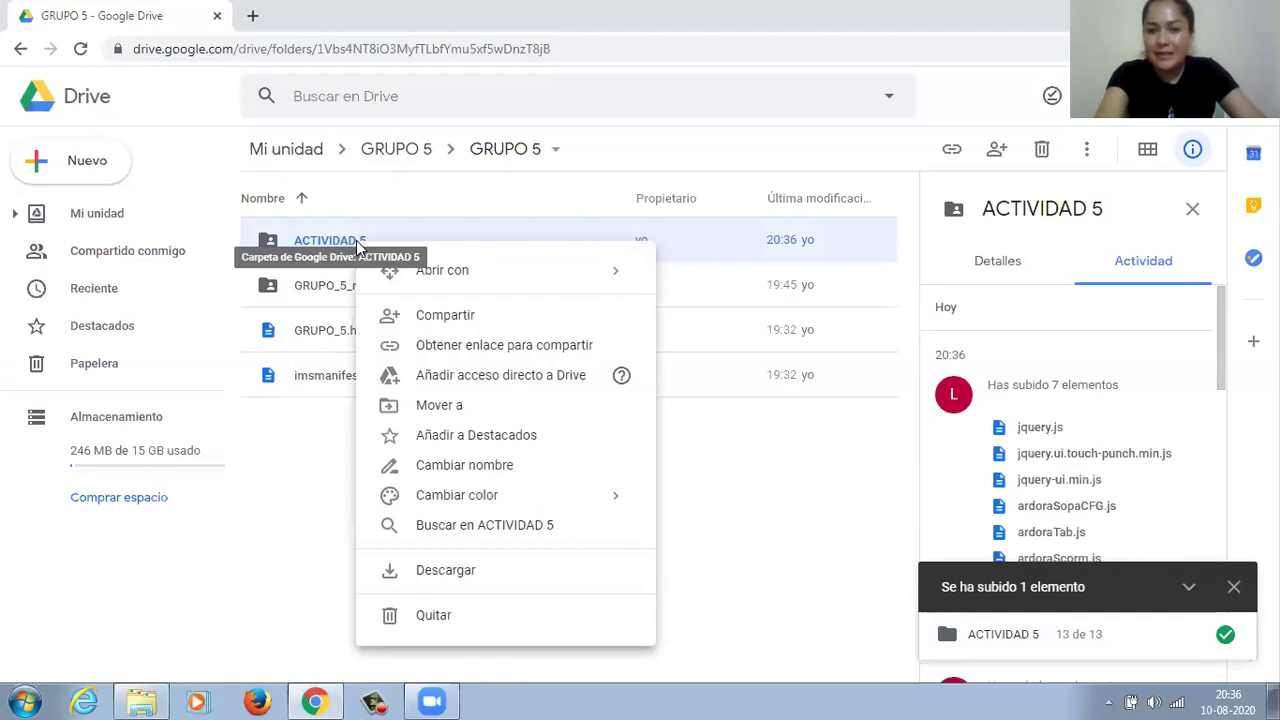
left_click(427, 350)
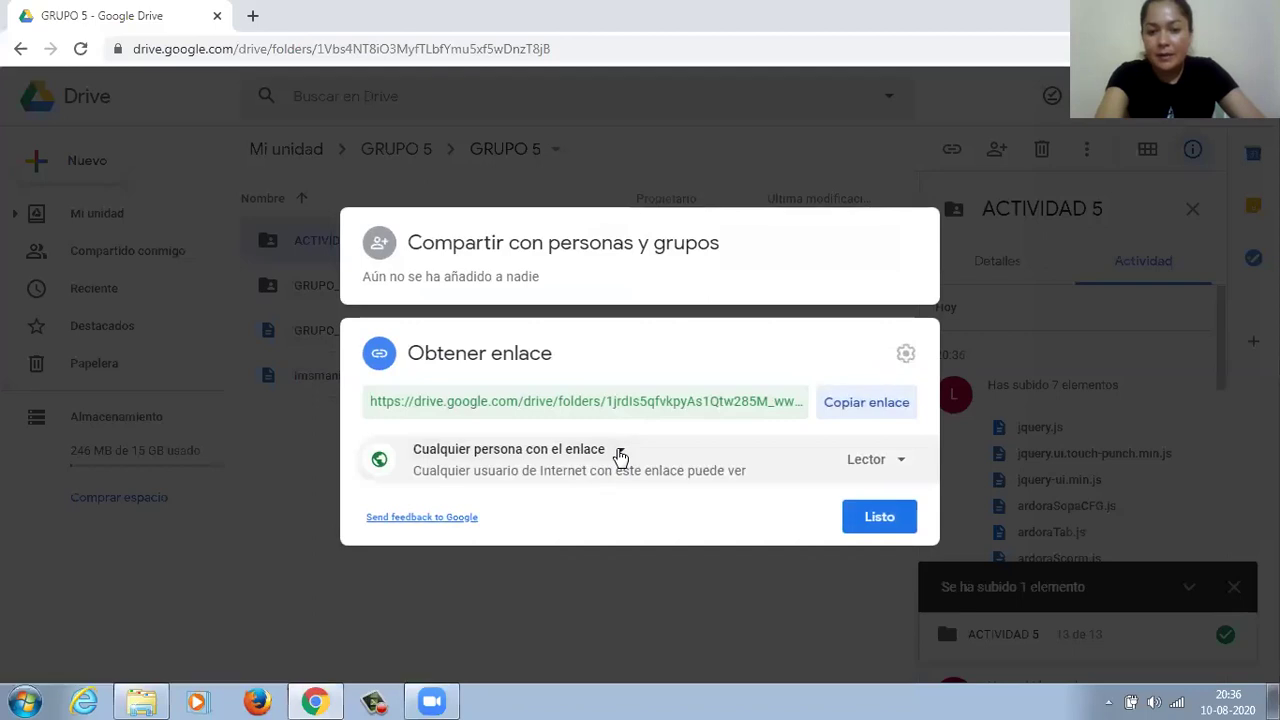
left_click(868, 520)
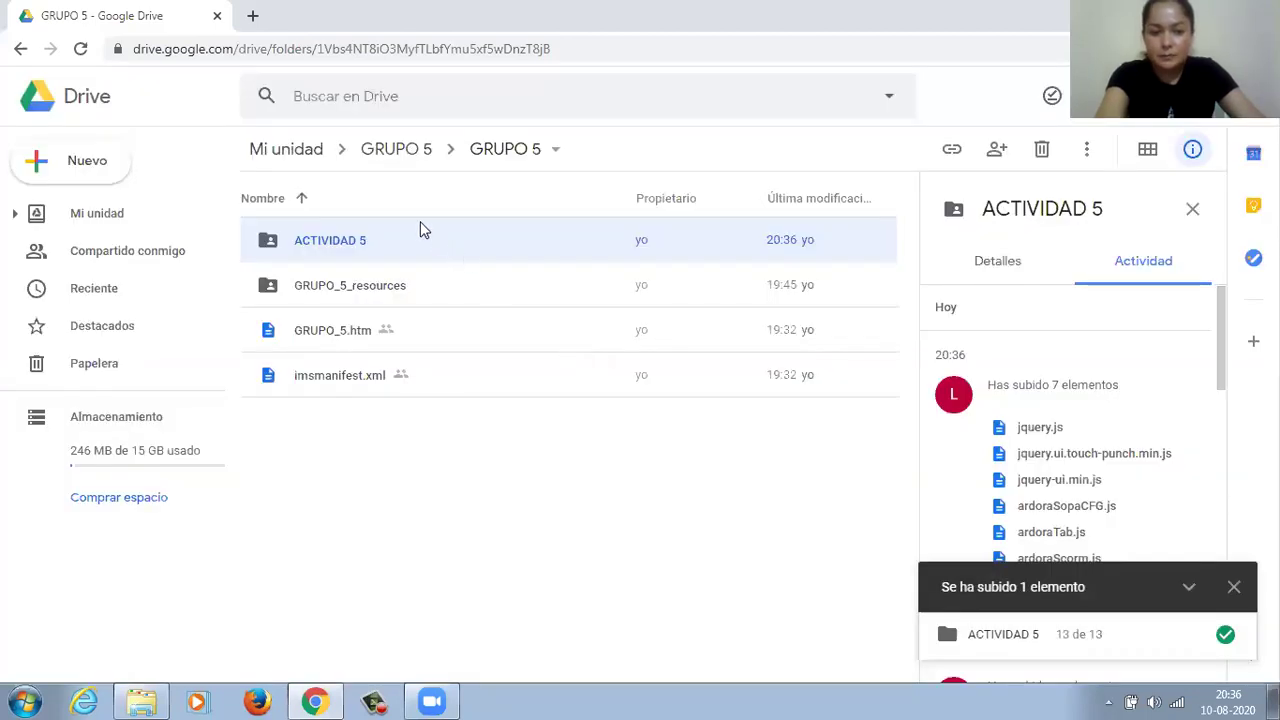
Step: Search Google for drivetoweb in a new tab and open the DriveToWeb site
left_click(255, 18)
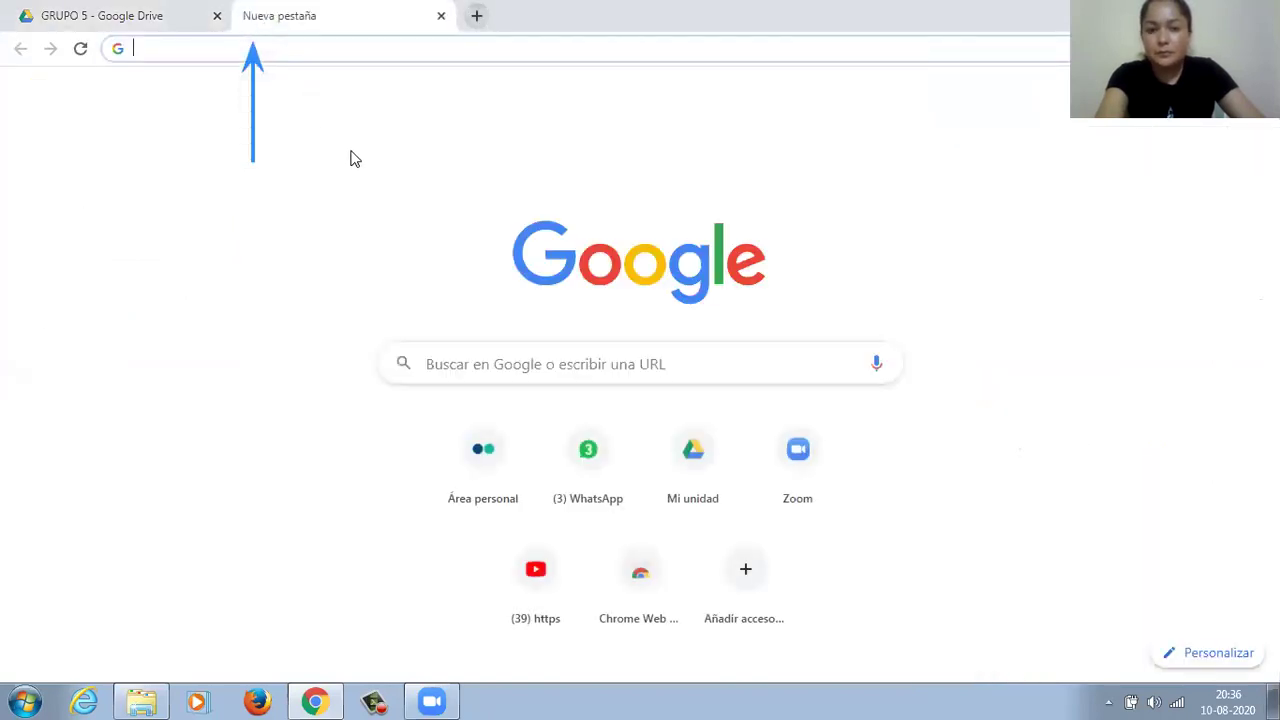
left_click(492, 378)
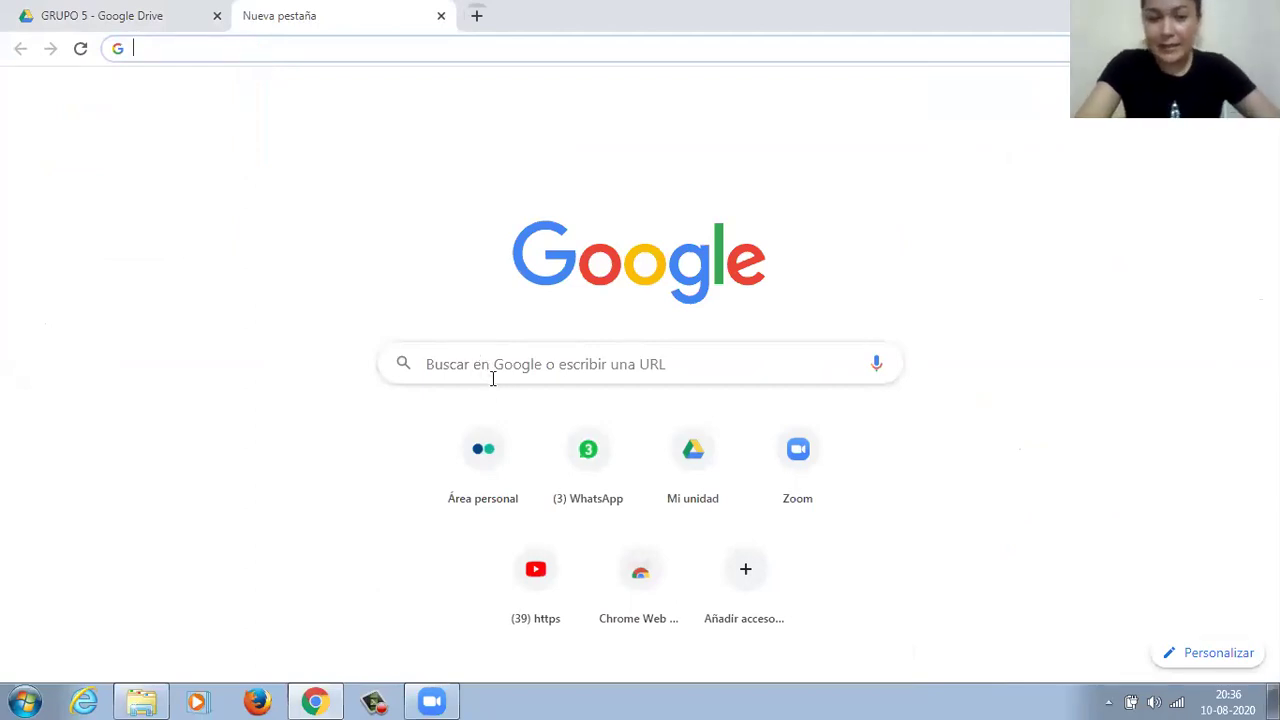
left_click(453, 360)
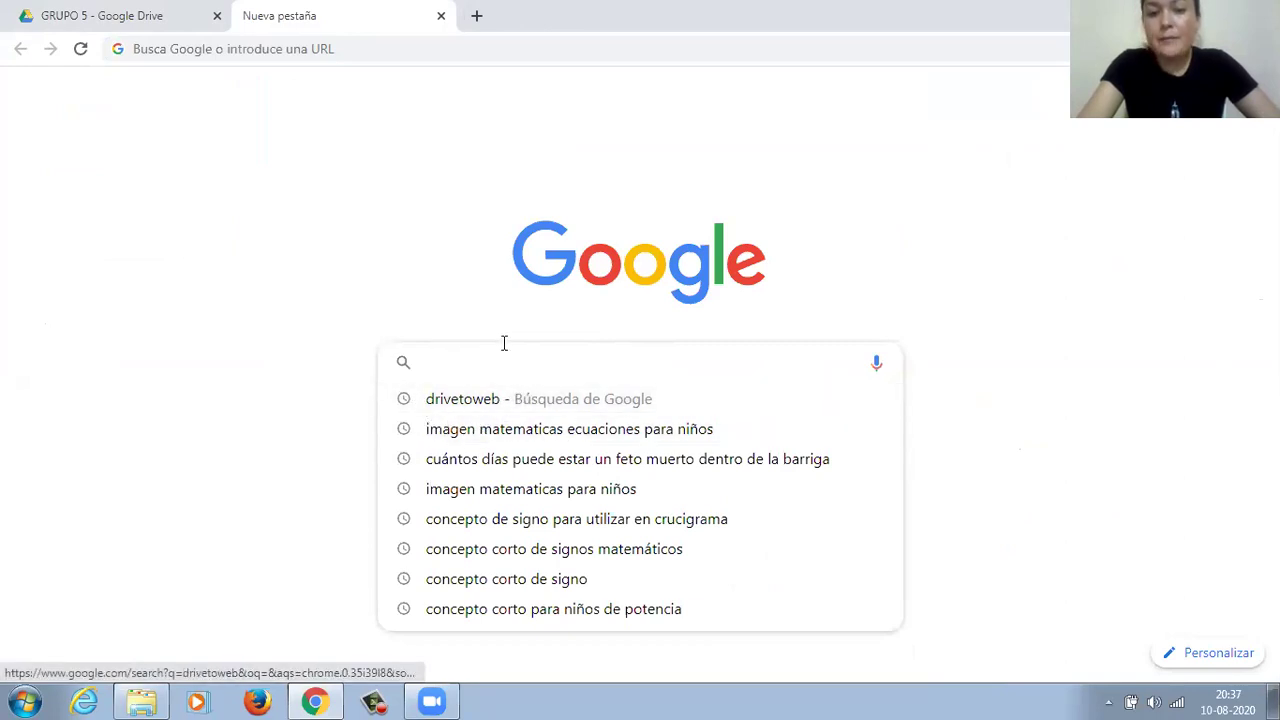
left_click(455, 405)
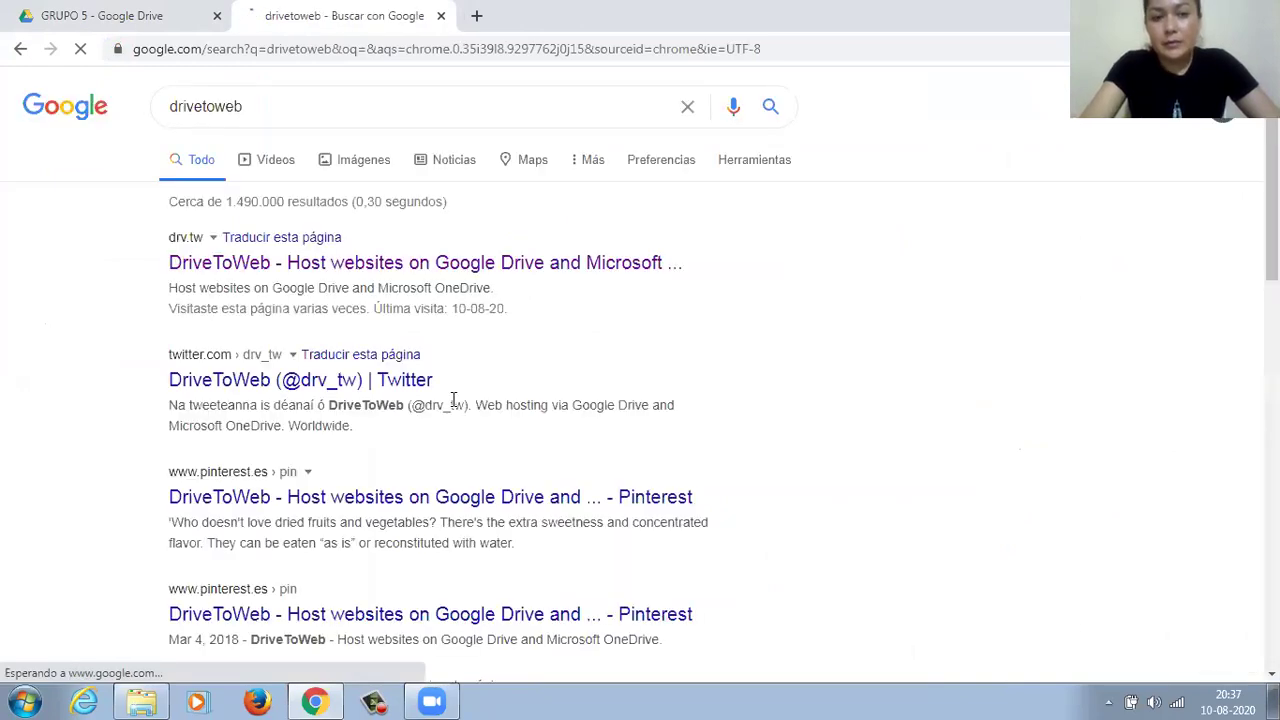
left_click(415, 264)
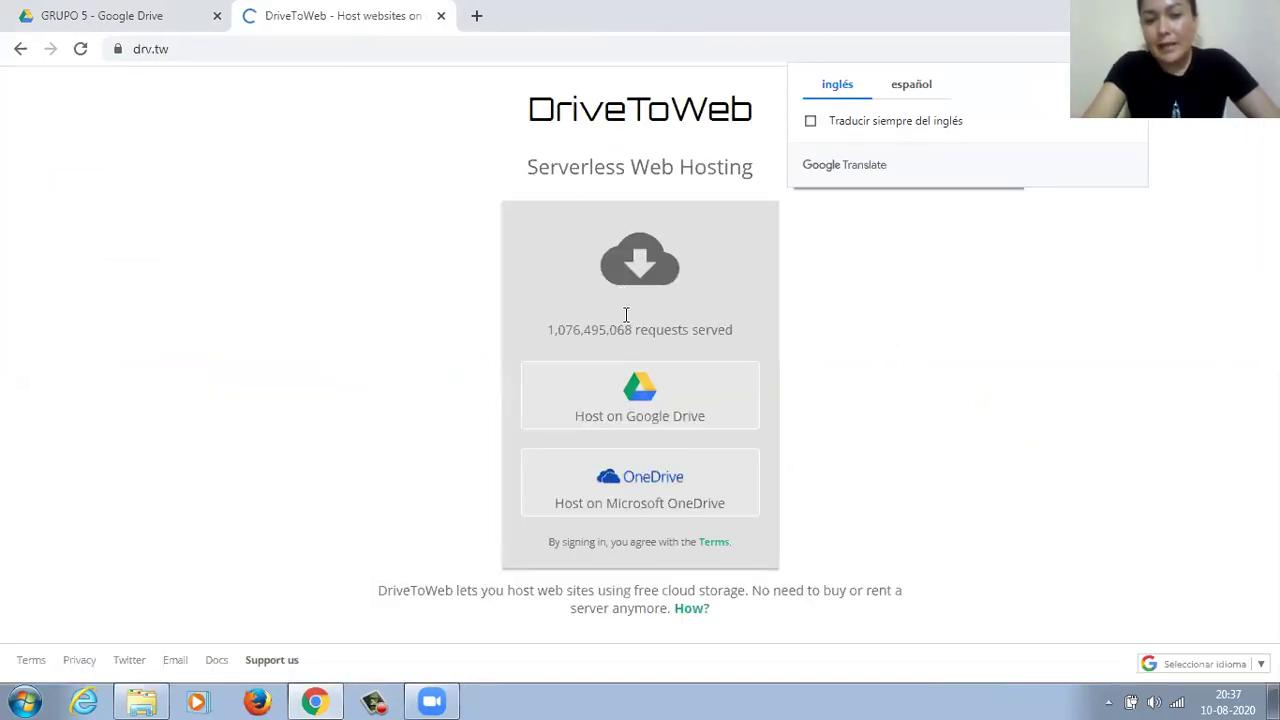
Step: Choose hosting on Google Drive, select the existing Google account and allow DriveToWeb to access it
left_click(660, 418)
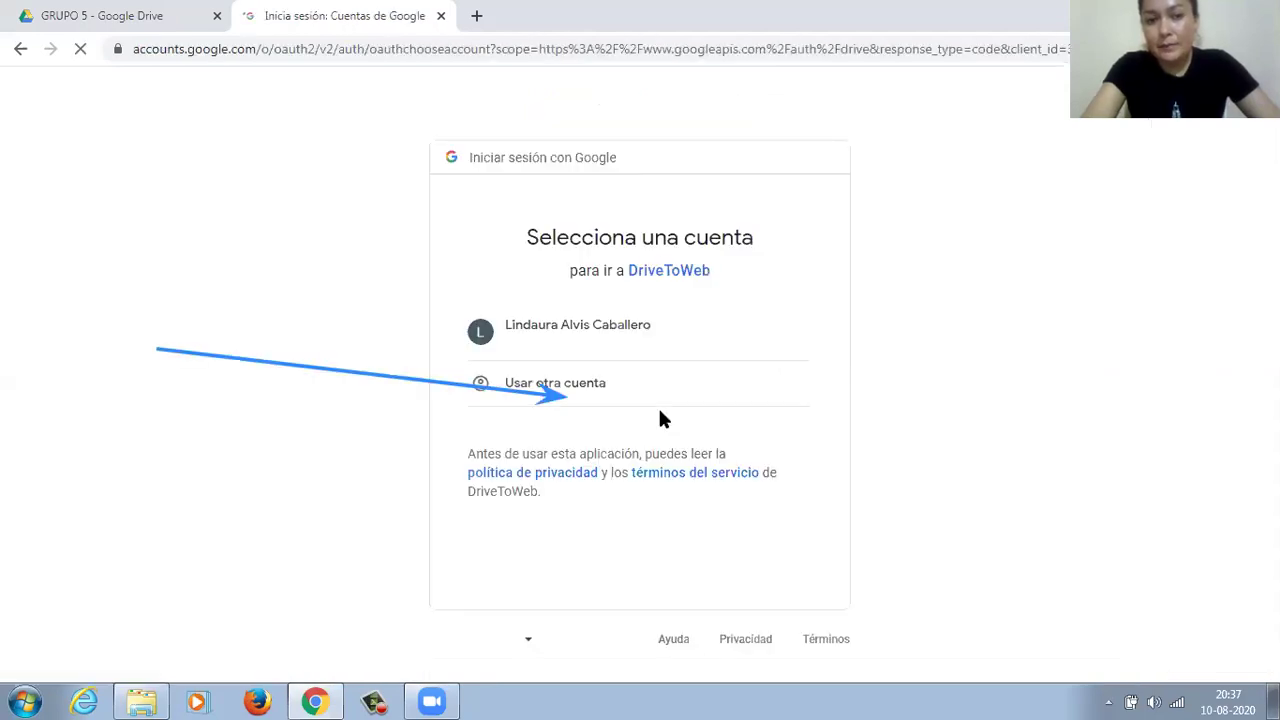
left_click(614, 328)
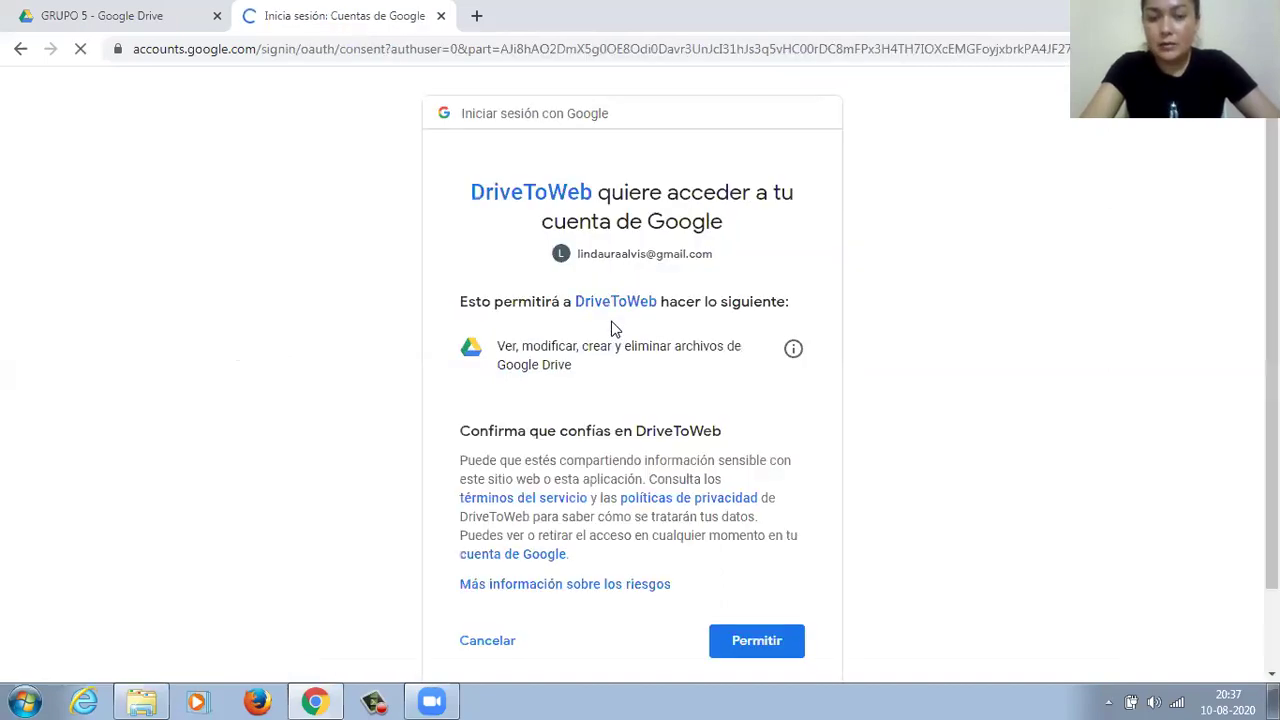
left_click(750, 641)
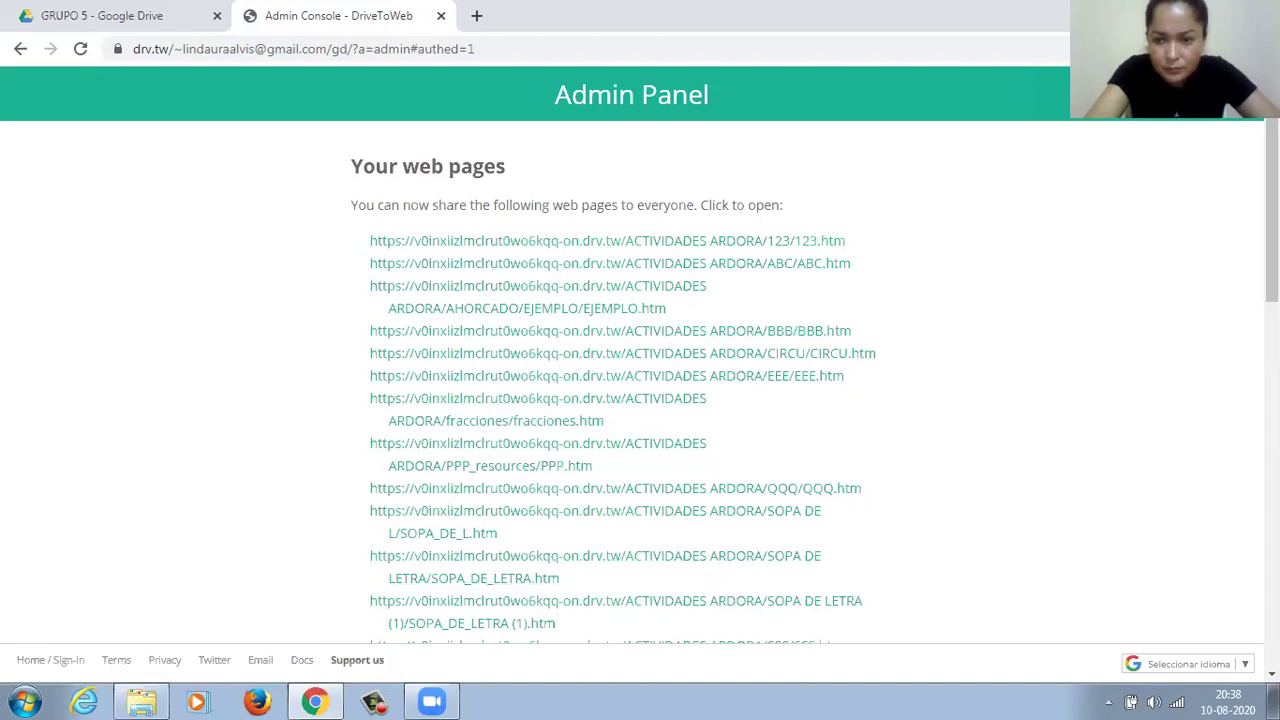
Step: Open the published GRUPO 5 ACTIVIDAD_5.htm page from the web page list and test the word search by marking AJEDREZ
scroll(640, 356, "down", 1)
scroll(640, 356, "down", 2)
scroll(640, 356, "down", 3)
scroll(640, 356, "down", 4)
scroll(640, 356, "down", 1)
scroll(640, 356, "up", 1)
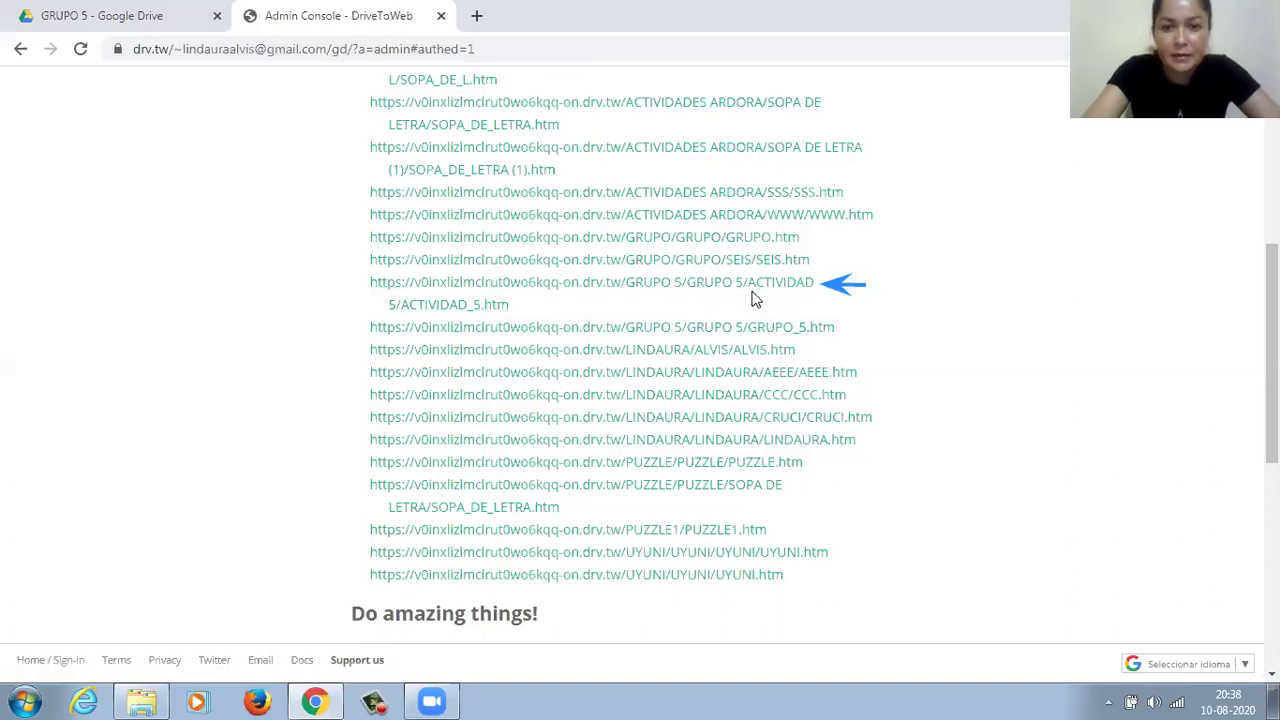
double_click(675, 293)
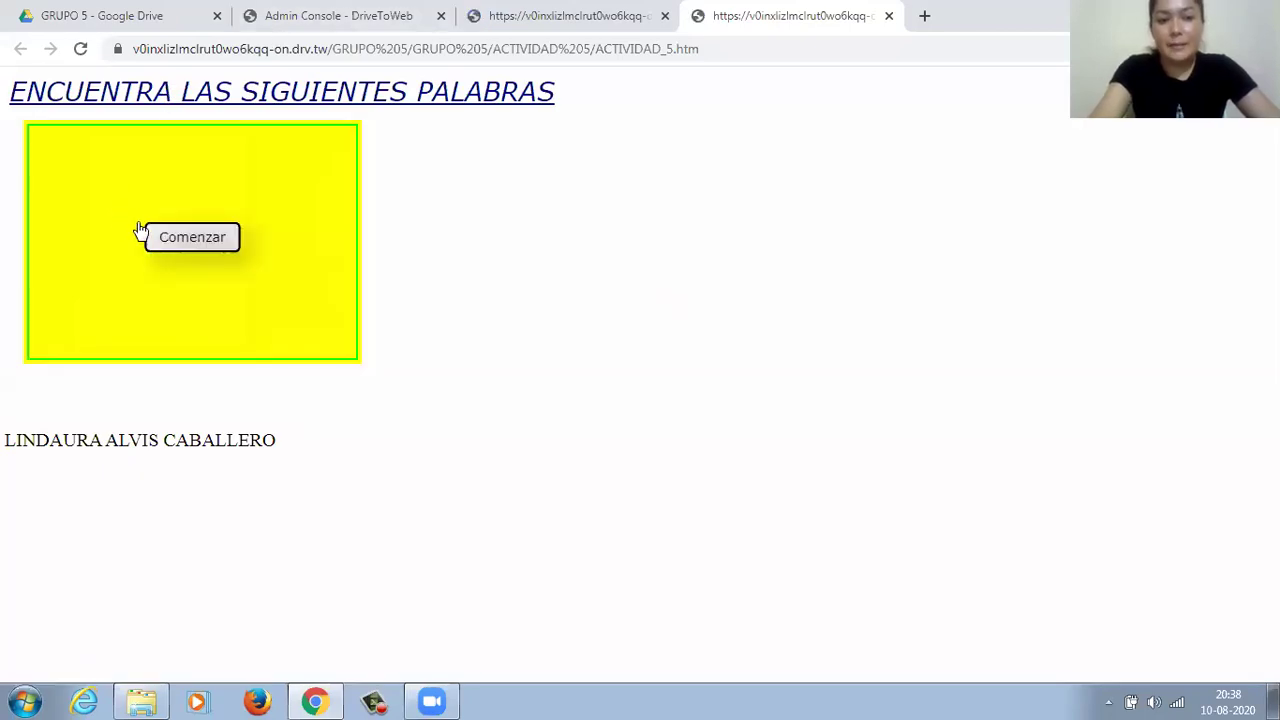
left_click(173, 246)
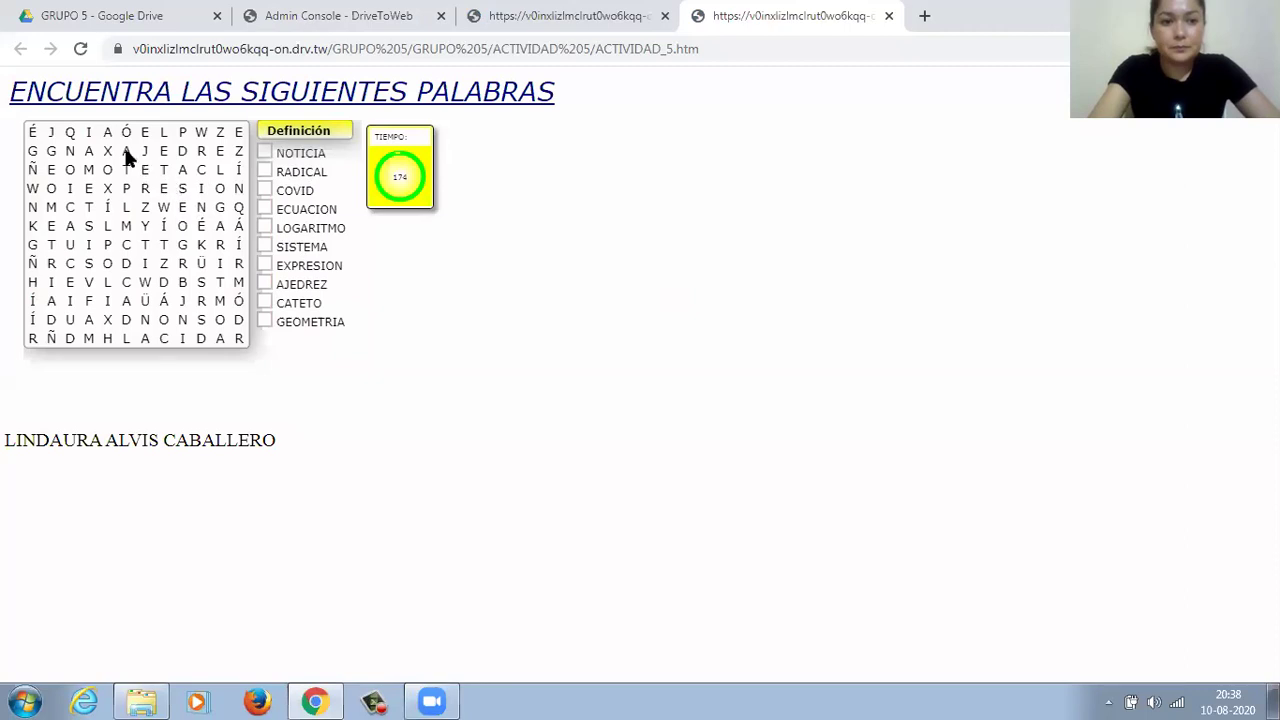
left_click_drag(125, 151, 237, 160)
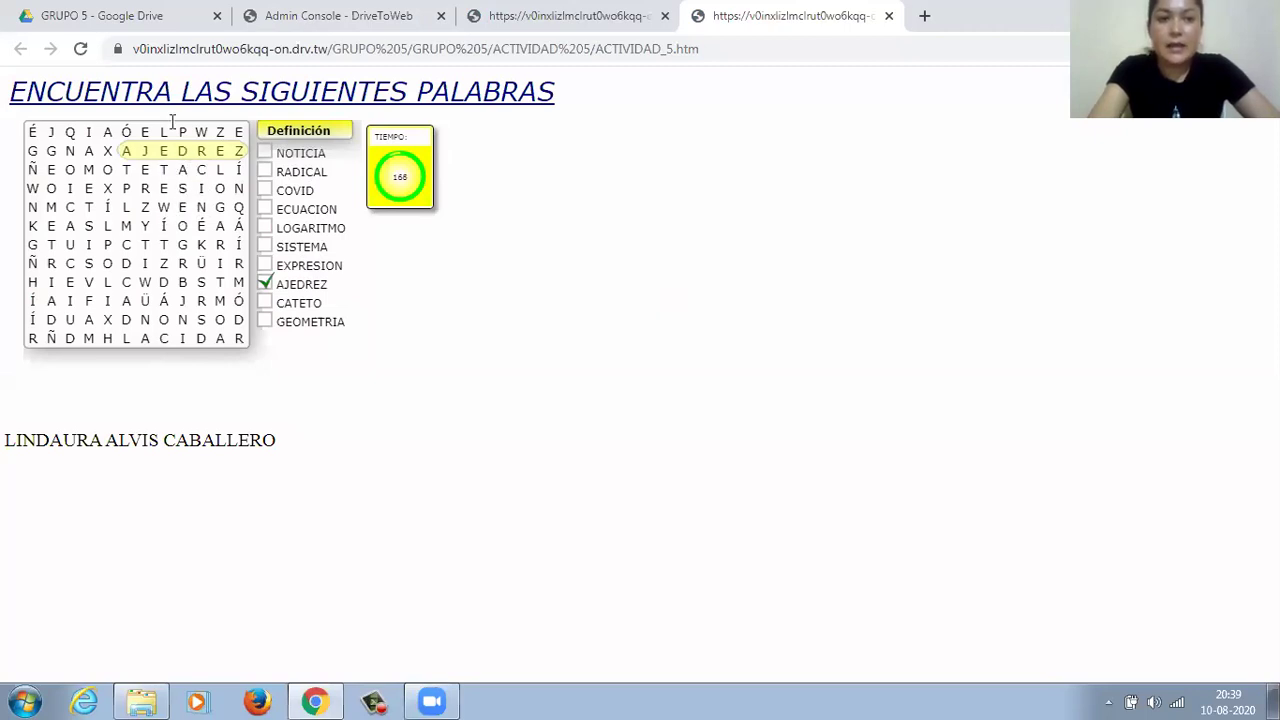
Step: Copy the full web address of the published ACTIVIDAD_5.htm page
left_click_drag(141, 48, 700, 62)
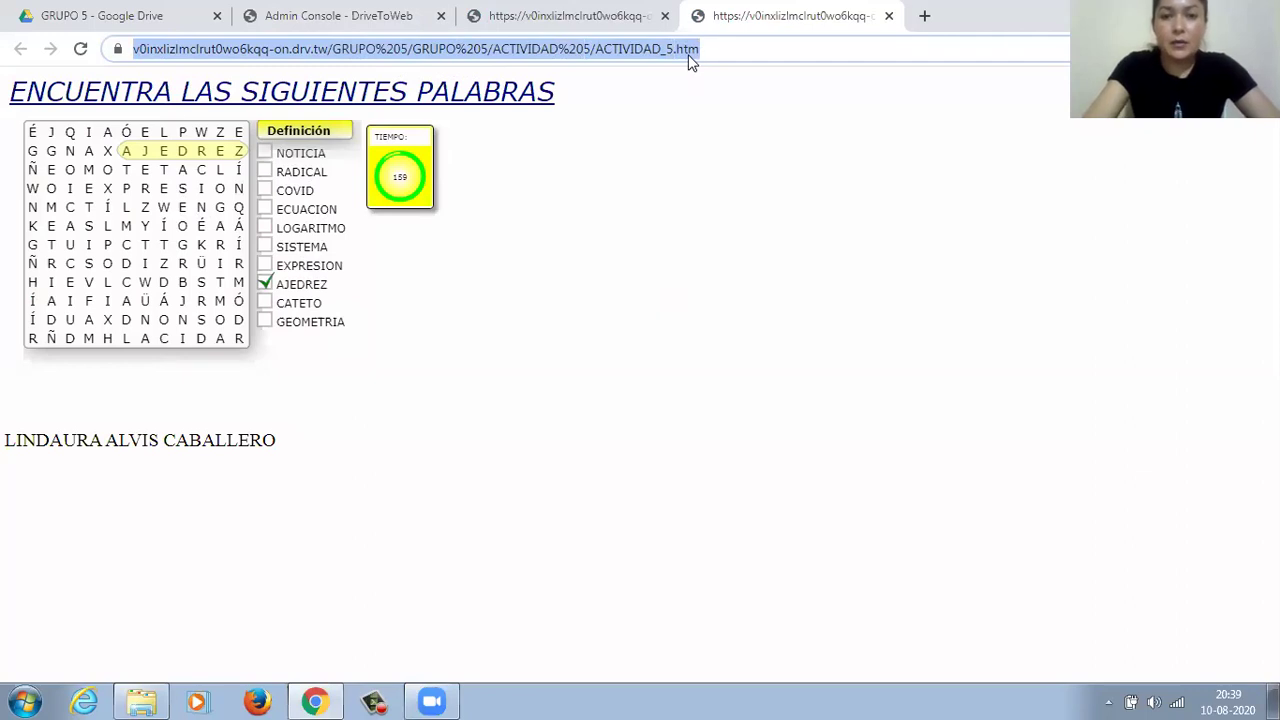
right_click(689, 54)
left_click(727, 126)
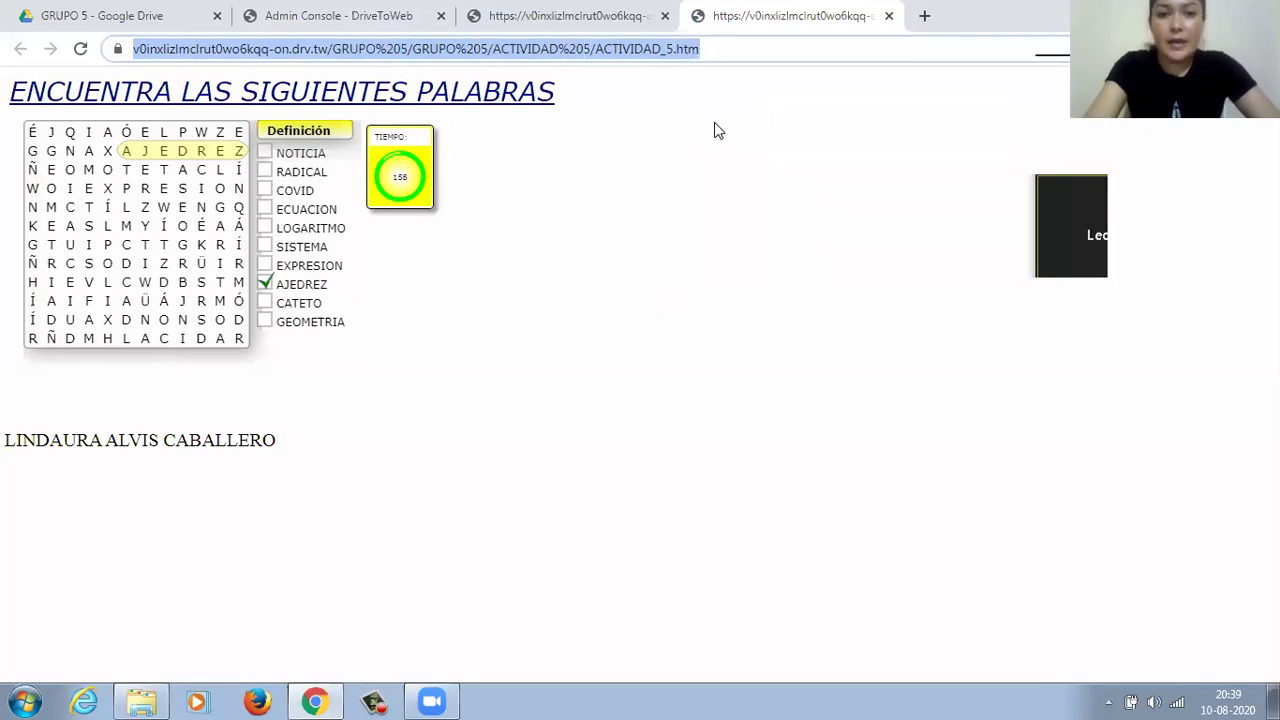
Step: Close the DriveToWeb and activity tabs, and open the T05 - TALLER MATEMÁTICAS group chat in WhatsApp Web
middle_click(407, 26)
middle_click(407, 26)
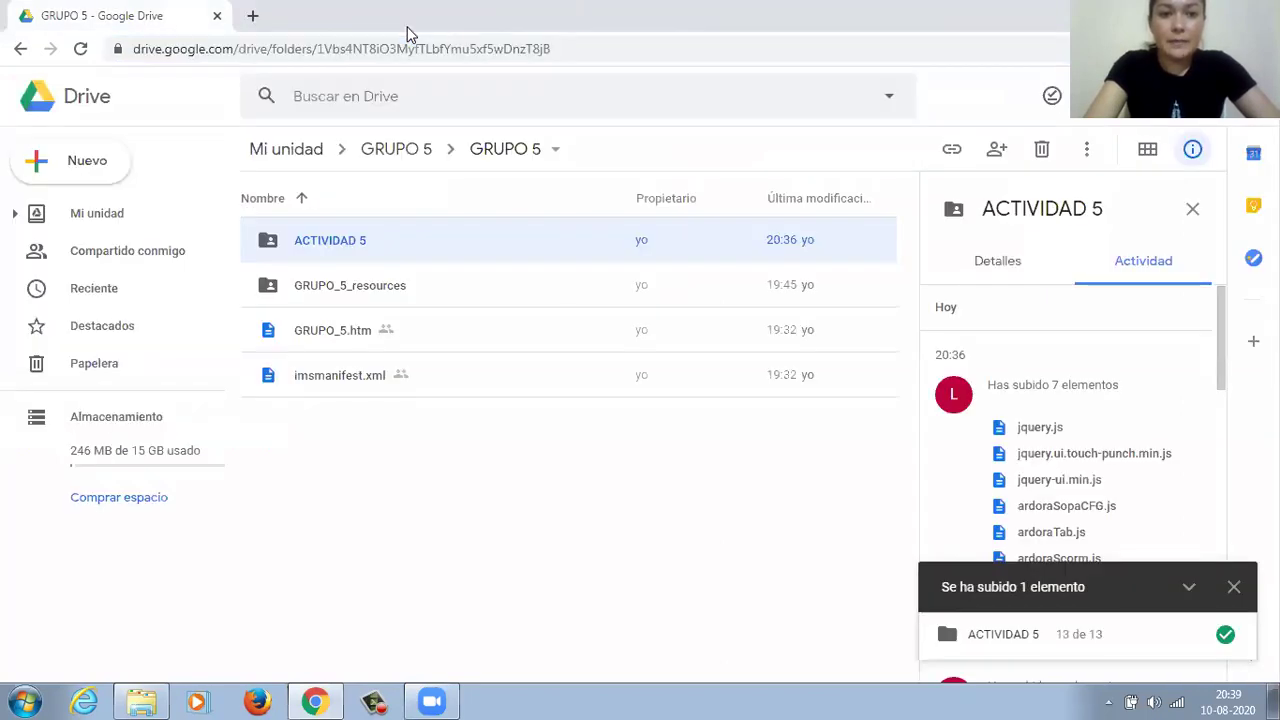
left_click(252, 16)
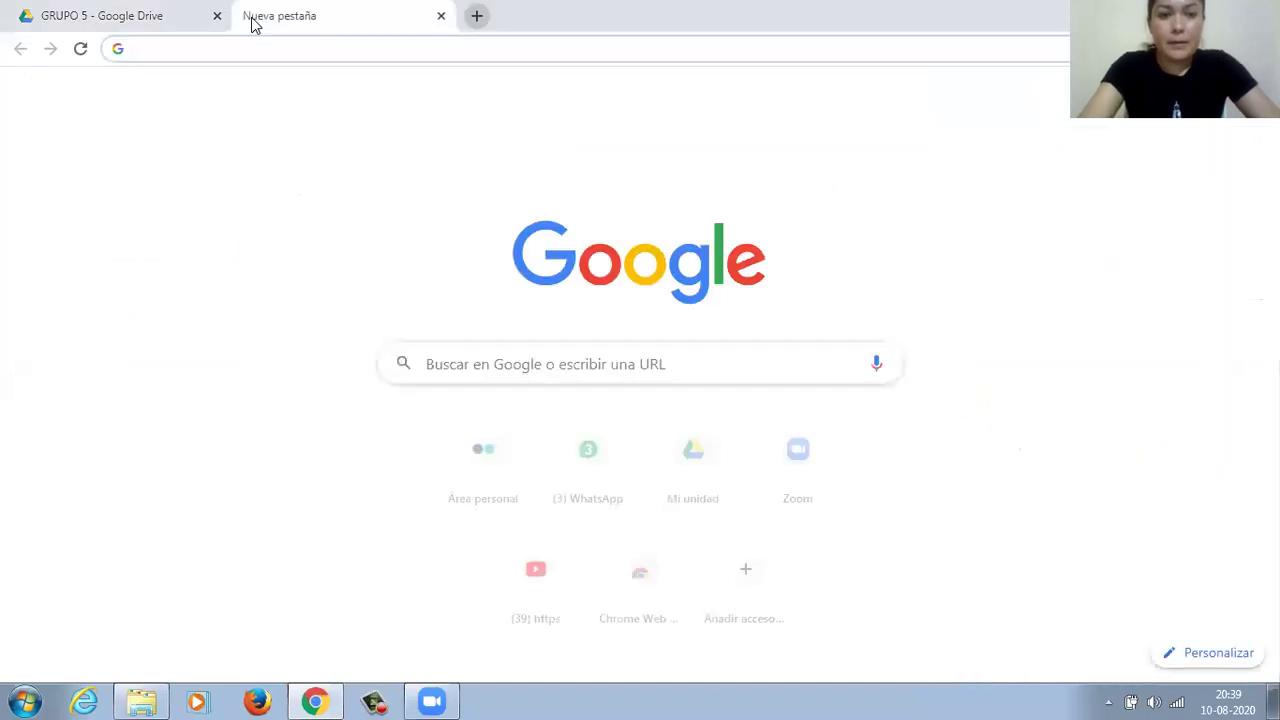
left_click(605, 466)
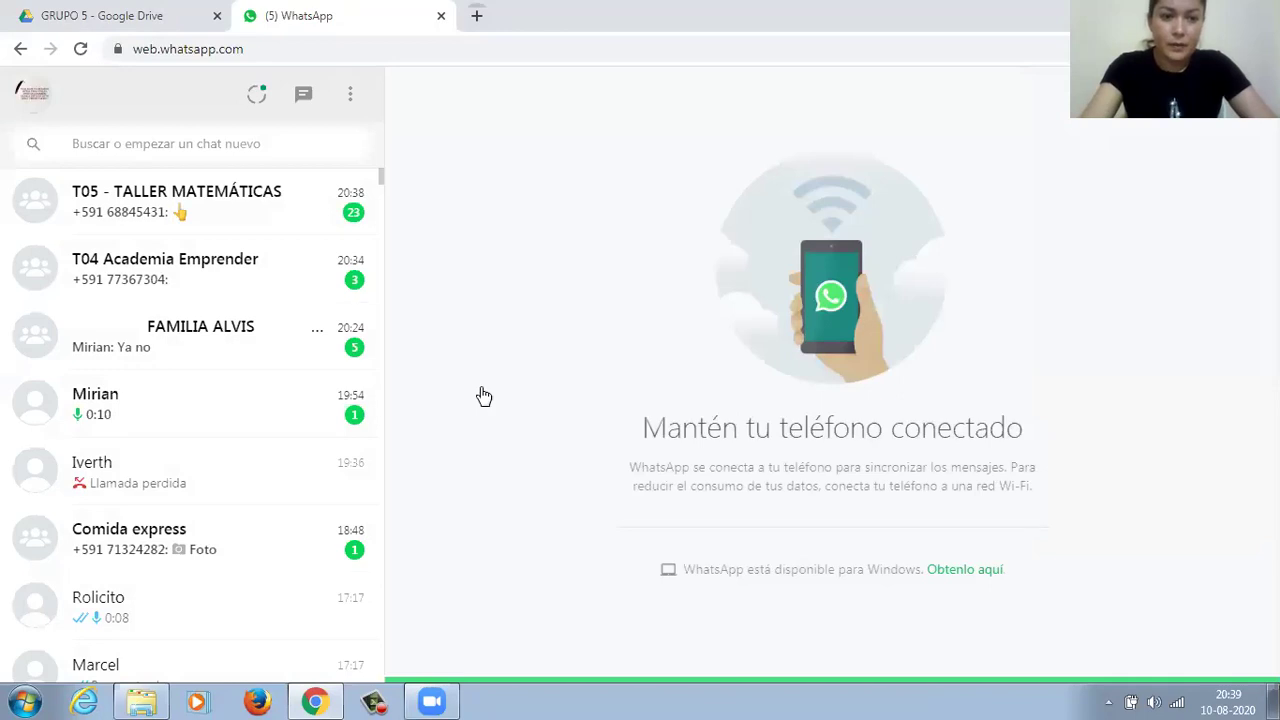
left_click(278, 220)
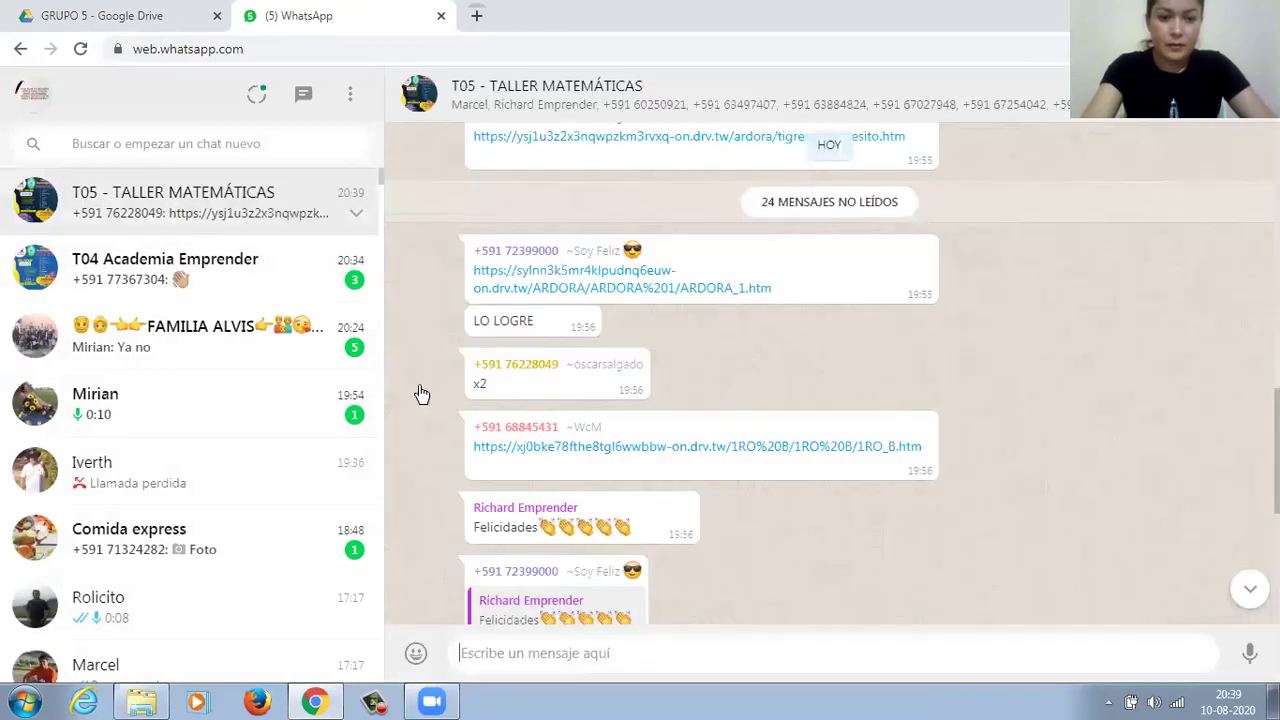
Step: Send the copied ACTIVIDAD_5.htm link to the T05 - TALLER MATEMÁTICAS group, and leave Chrome for the desktop
right_click(478, 657)
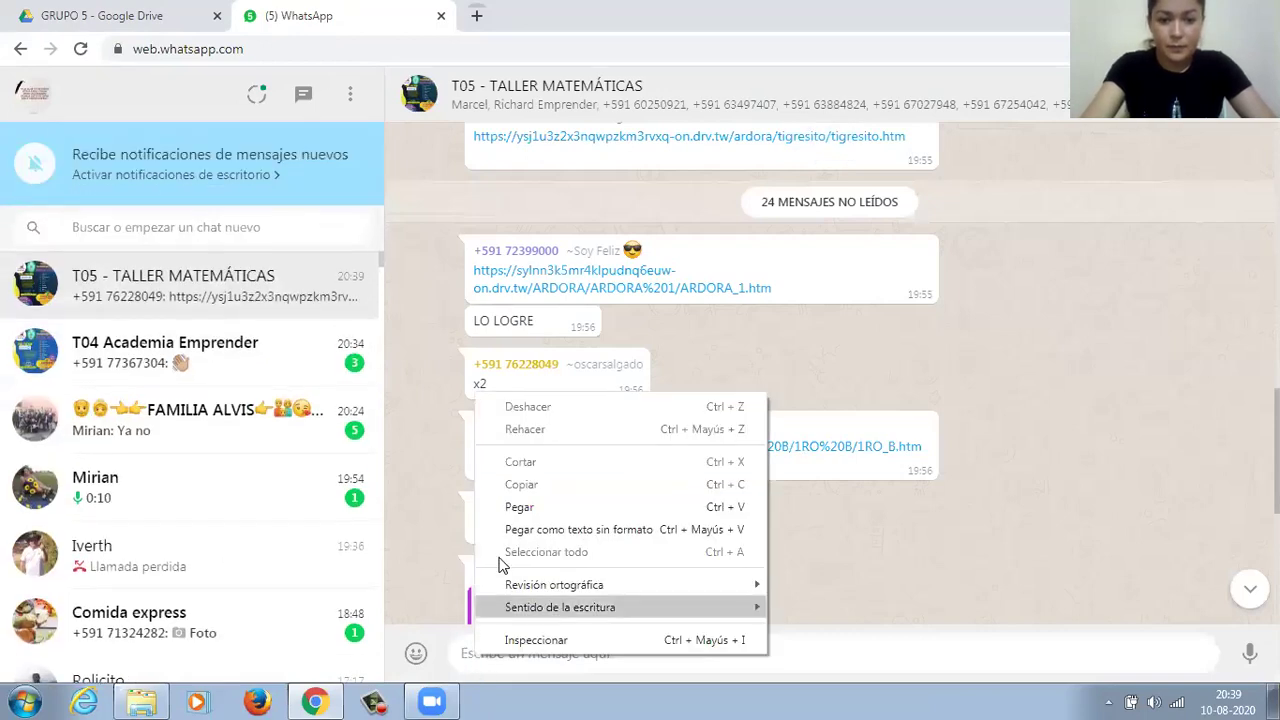
left_click(515, 507)
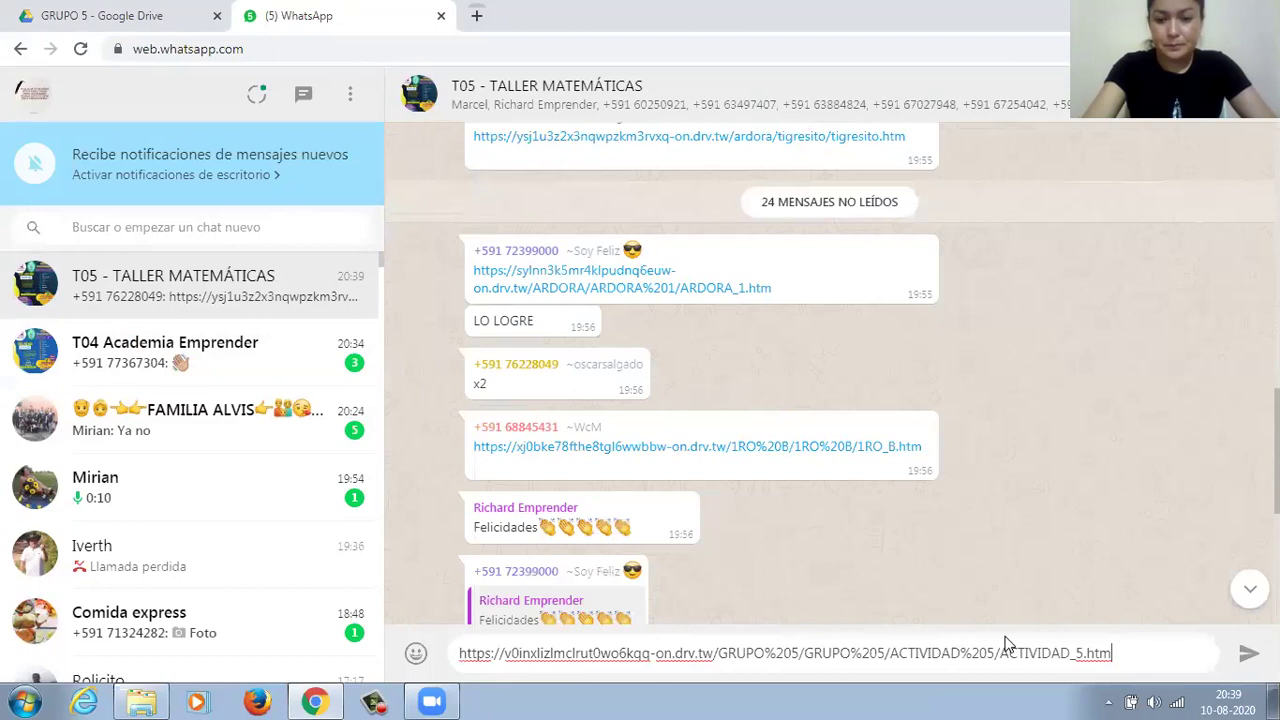
left_click(1246, 660)
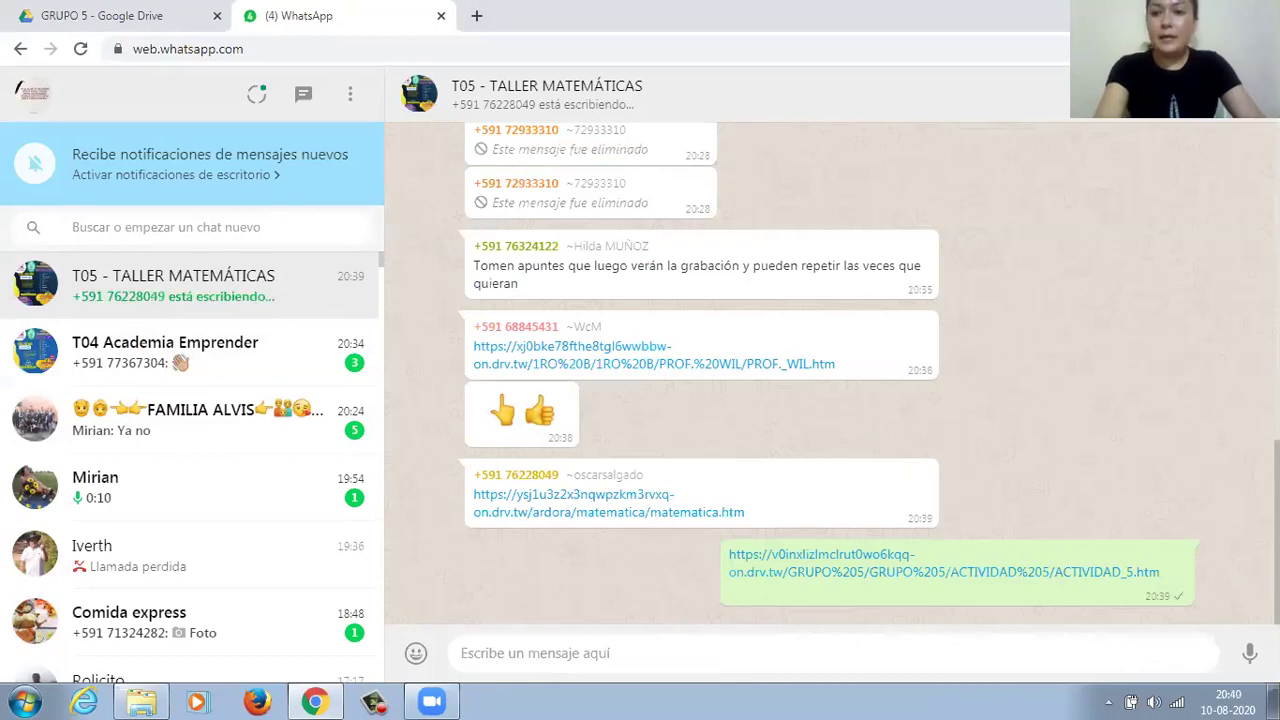
key("alt+Tab")
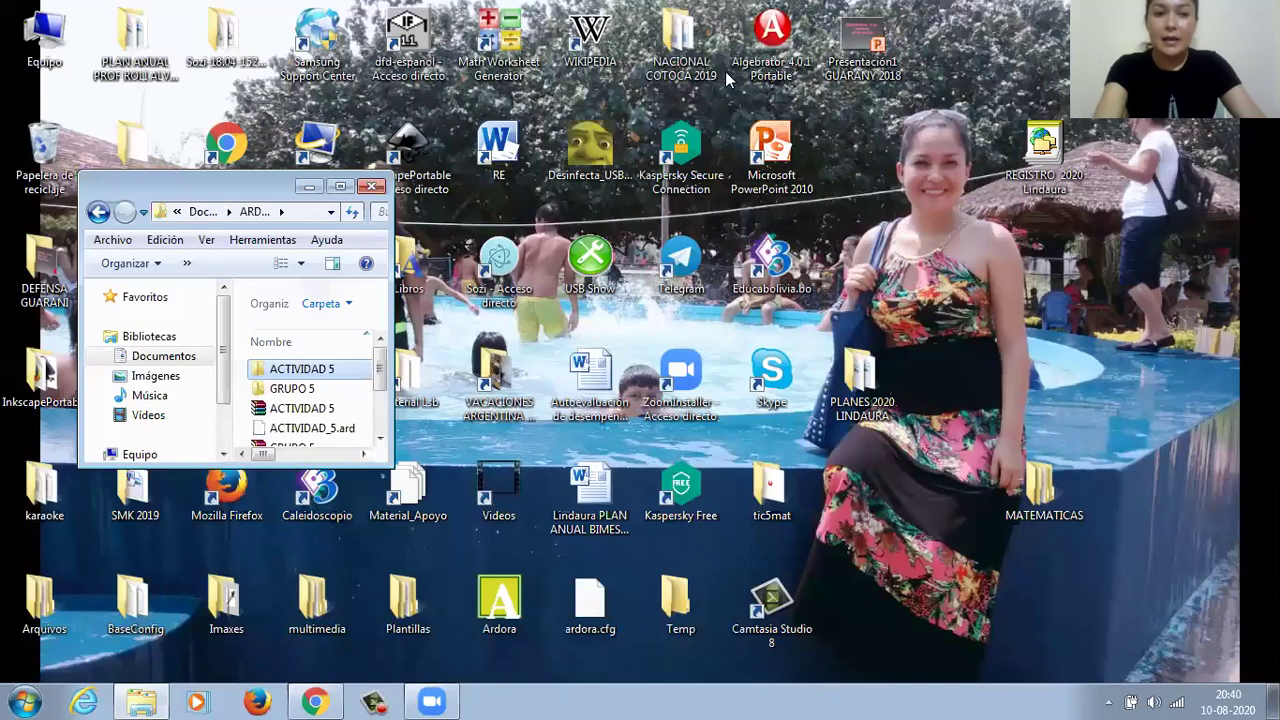
left_click(371, 186)
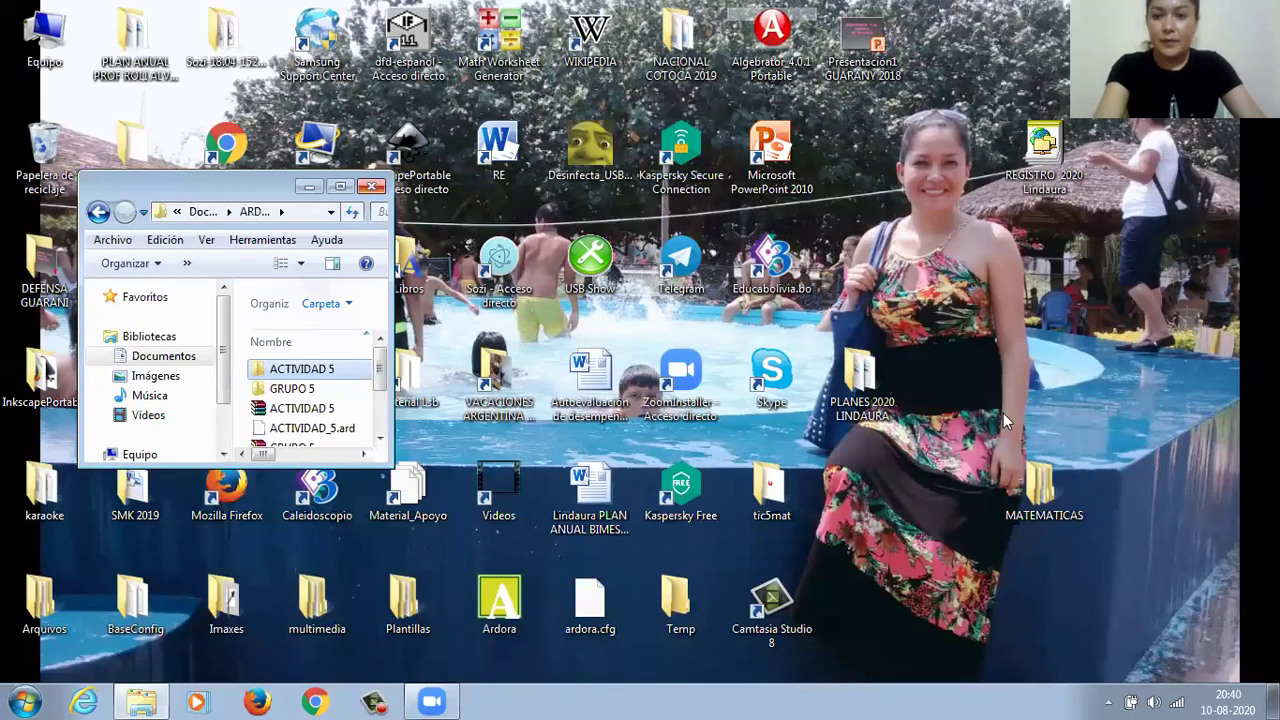